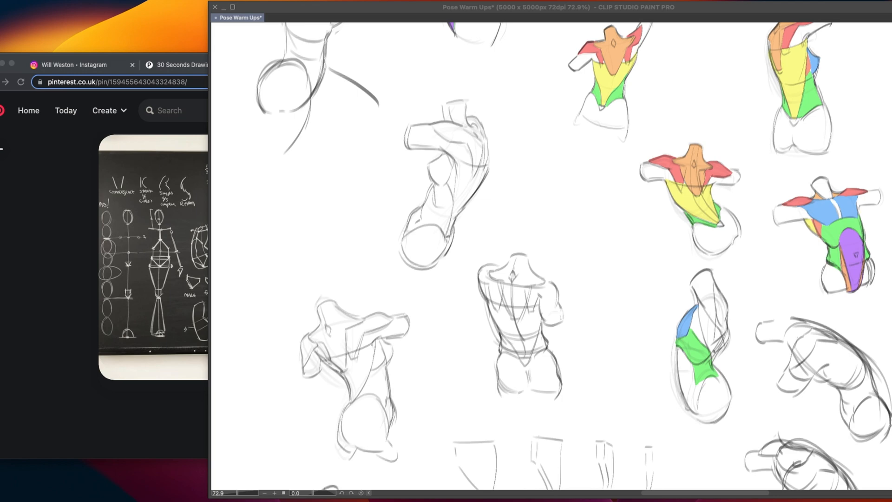
Examine the colour-coded torso muscle studies on the sheet, including the row of back-view torsos
left_click(576, 265)
mouse_move(575, 265)
left_mouse_down()
mouse_move(521, 318)
mouse_move(493, 320)
left_mouse_up()
left_click_drag(548, 328, 474, 342)
scroll(749, 303, "up", 3)
left_click_drag(656, 365, 621, 326)
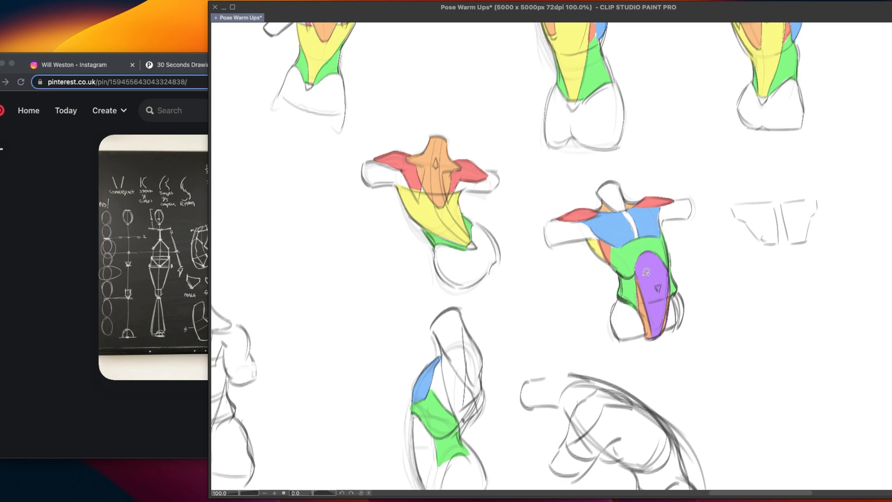
left_click_drag(560, 232, 582, 286)
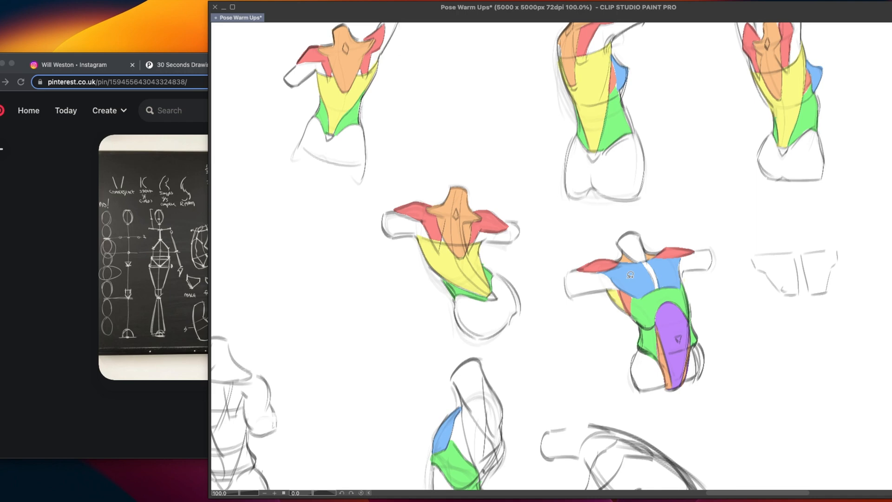
scroll(591, 222, "up", 5)
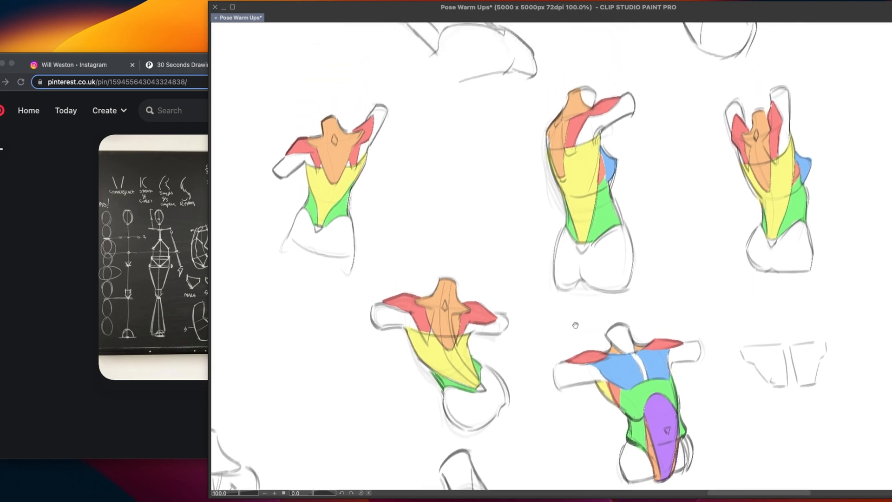
scroll(545, 289, "down", 1)
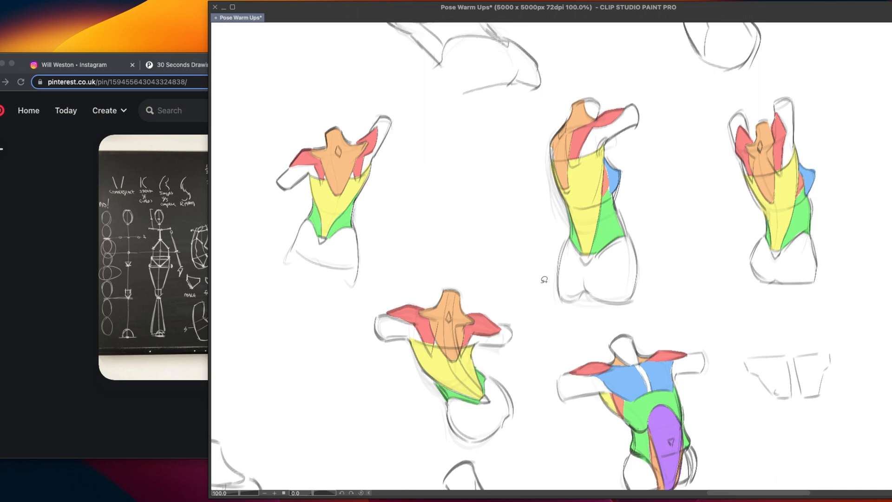
Examine the coloured front-view torso and the twisted back-view torso beside it up close
left_click_drag(525, 366, 453, 226)
scroll(570, 279, "up", 2)
scroll(570, 278, "up", 1)
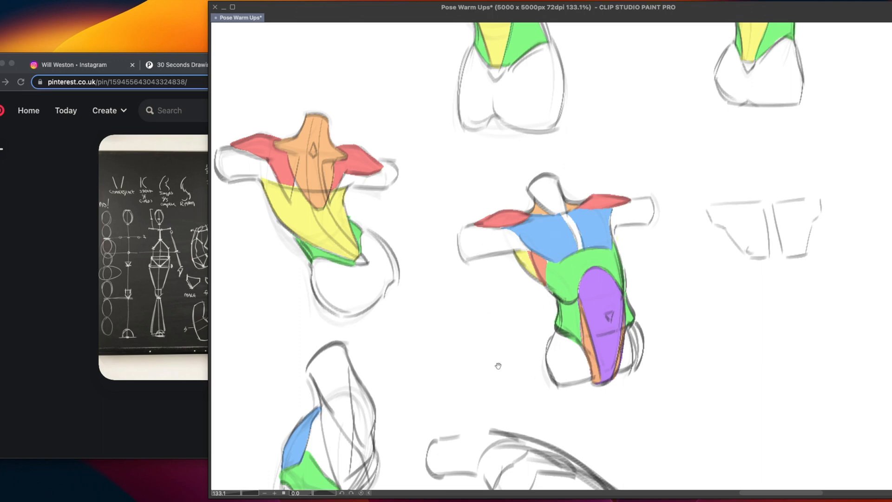
key("ctrl+alt+0")
scroll(623, 307, "down", 1)
left_click_drag(559, 354, 599, 345)
scroll(575, 174, "up", 2)
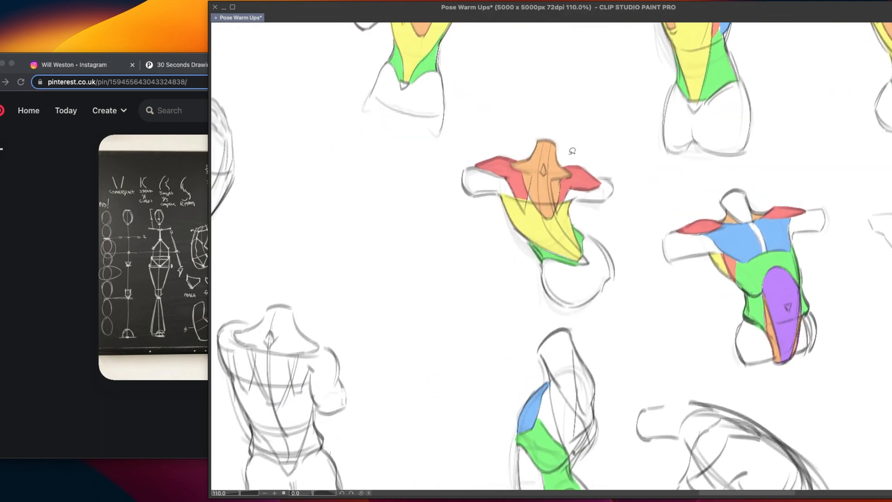
left_click_drag(552, 241, 516, 296)
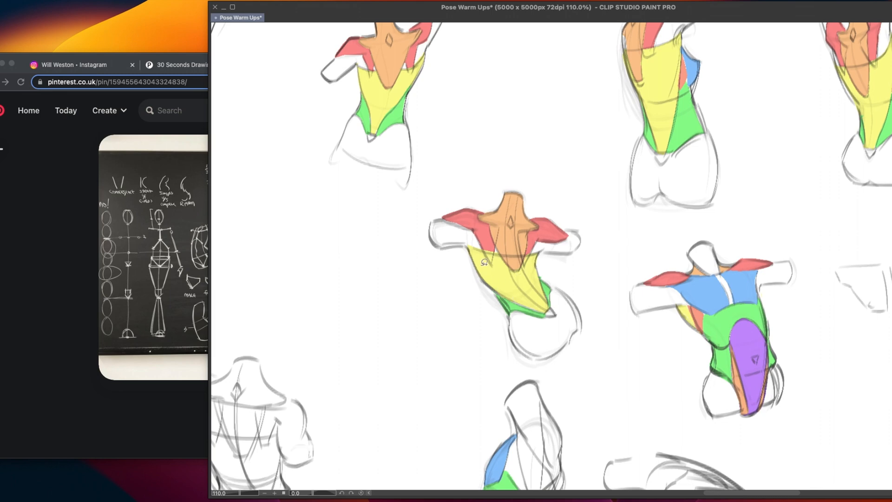
left_click_drag(554, 252, 490, 259)
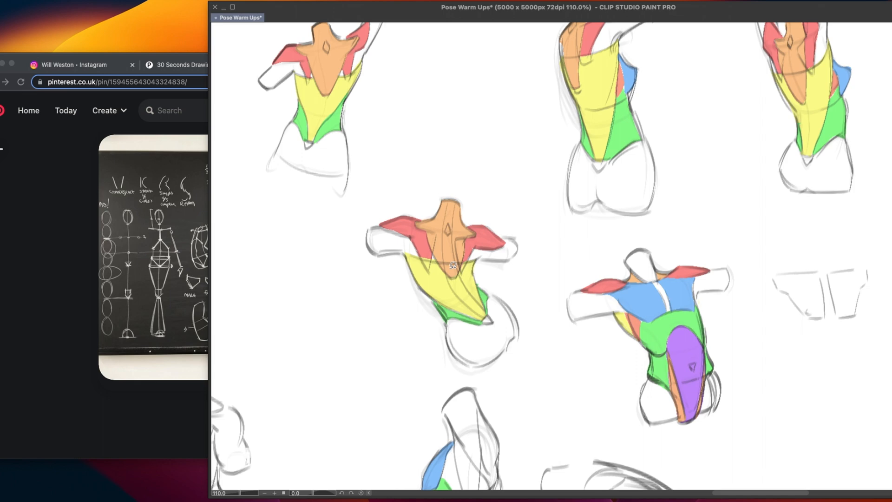
left_click_drag(453, 265, 433, 313)
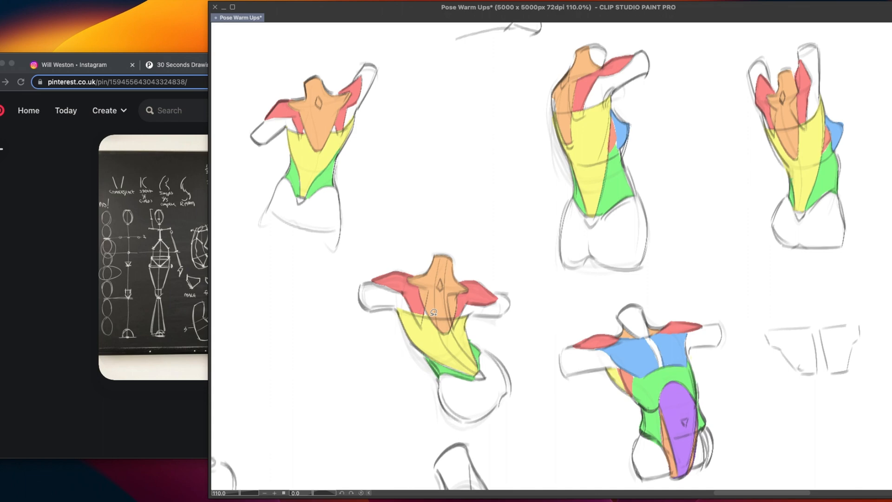
Examine the uncoloured torso sketches and check the blackboard figure-construction pin on Pinterest as their reference
left_click_drag(395, 237, 576, 235)
scroll(523, 302, "down", 2)
scroll(523, 302, "down", 1)
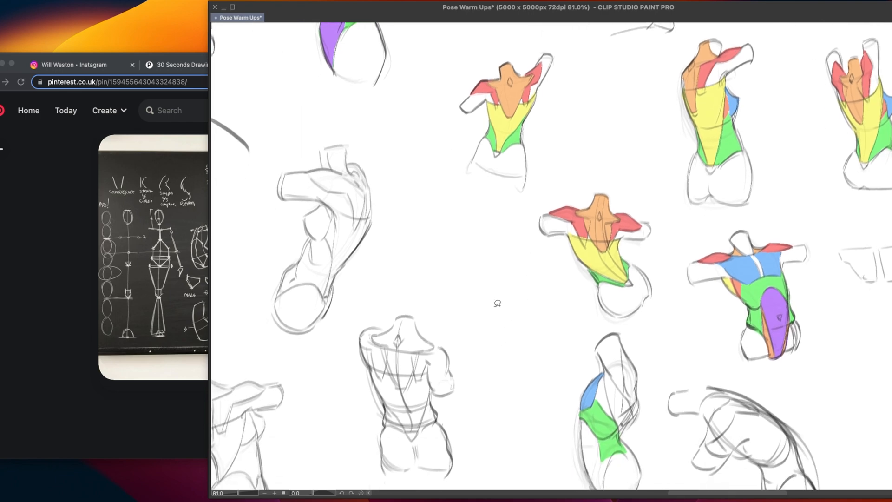
left_click_drag(497, 304, 632, 185)
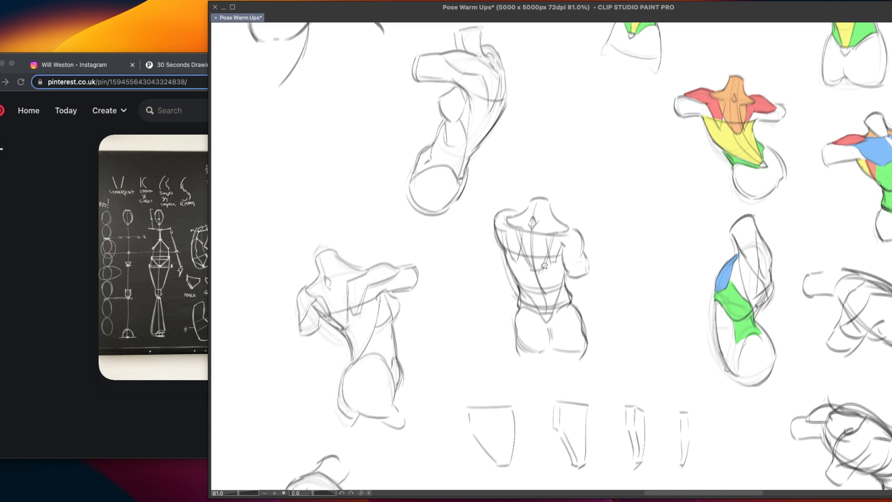
left_click(43, 285)
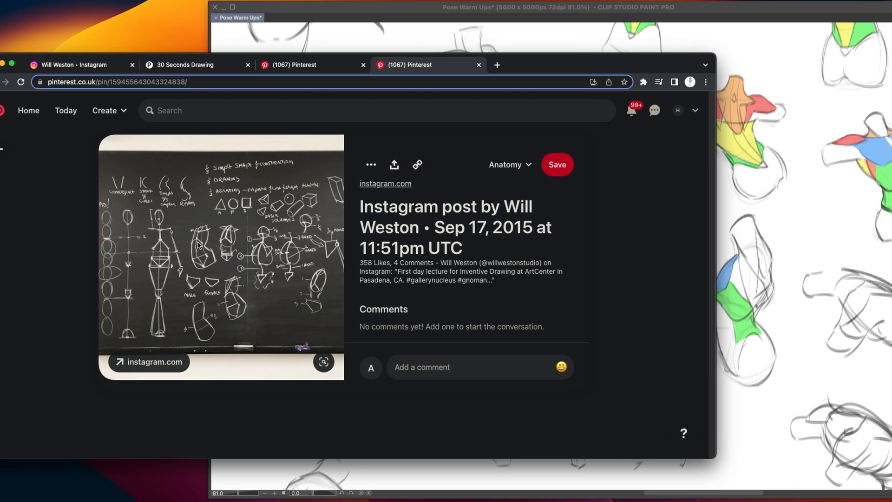
left_click(736, 216)
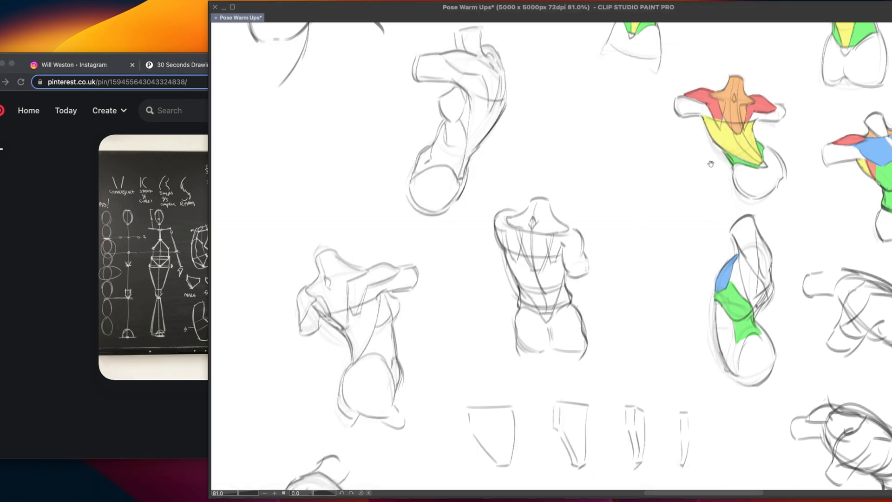
left_click_drag(588, 233, 565, 261)
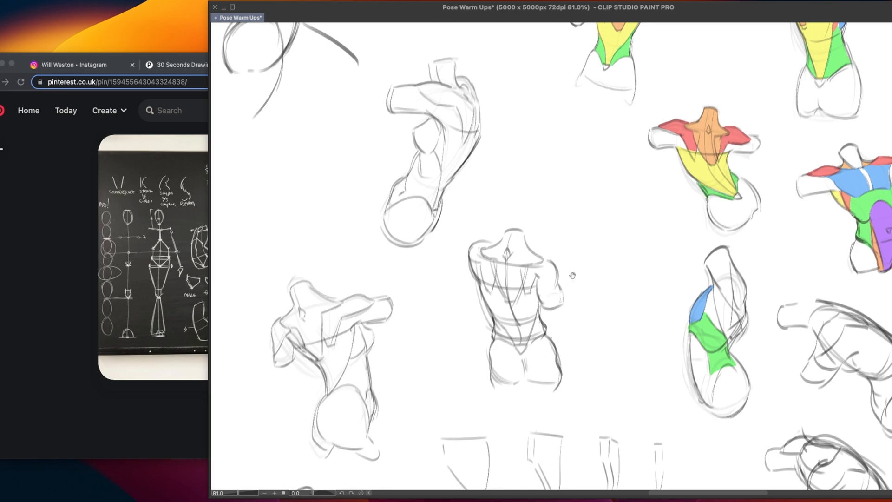
mouse_move(596, 233)
left_mouse_down()
mouse_move(511, 262)
mouse_move(599, 305)
mouse_move(545, 309)
left_mouse_up()
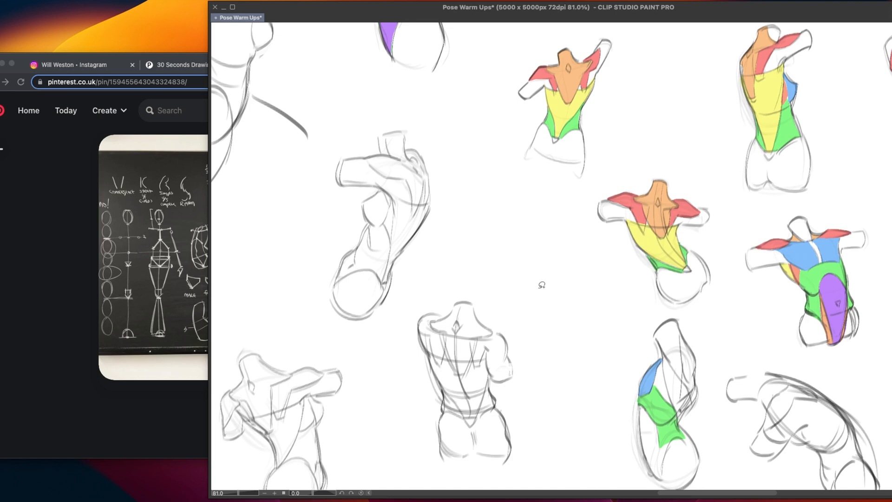
Switch to the browser and view both images of the Instagram post on shoulder mechanics and simple anatomy
left_click(130, 157)
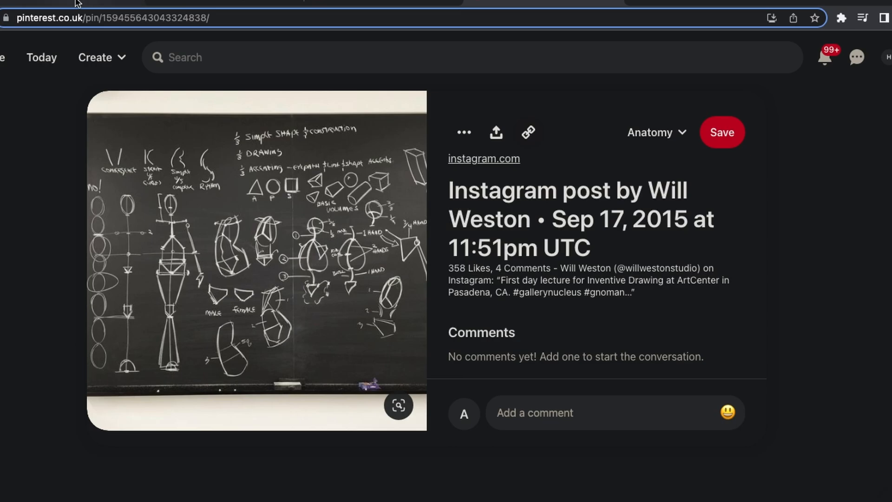
left_click(76, 2)
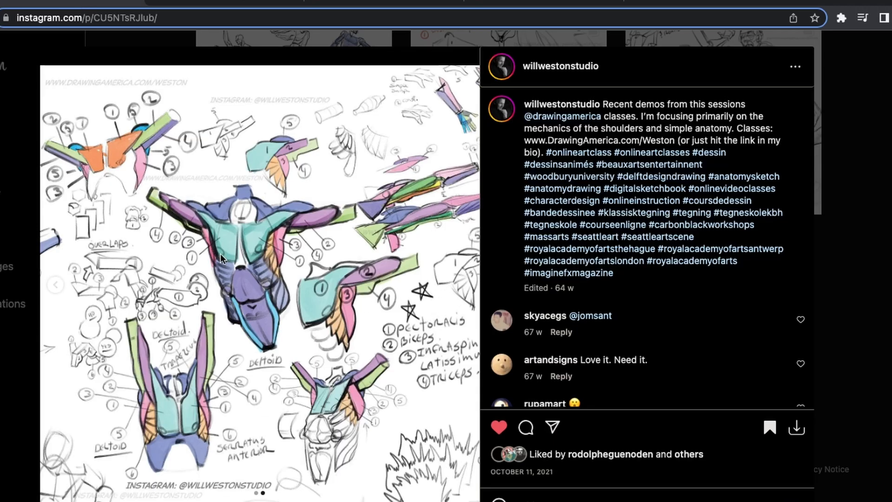
left_click(888, 158)
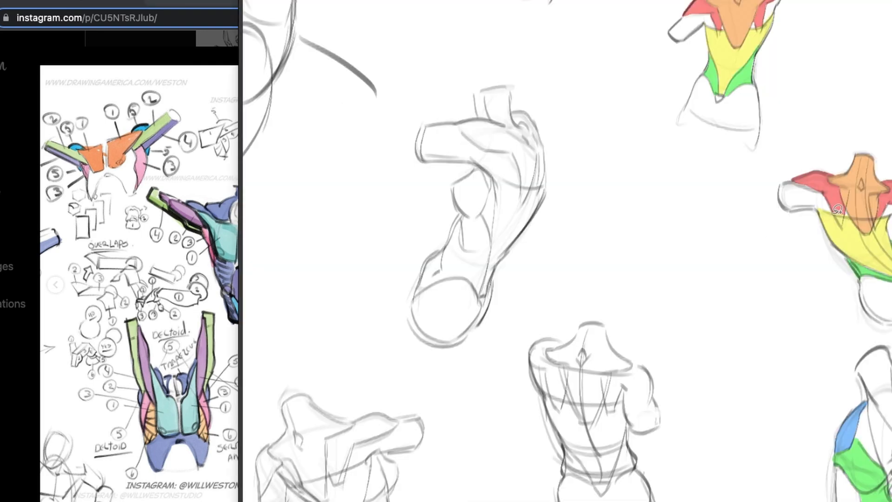
left_click(56, 284)
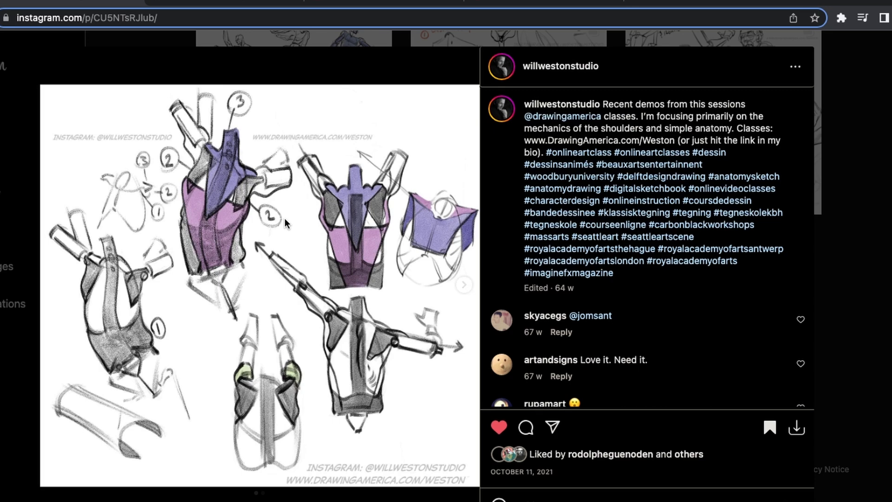
left_click(521, 34)
left_click(525, 2)
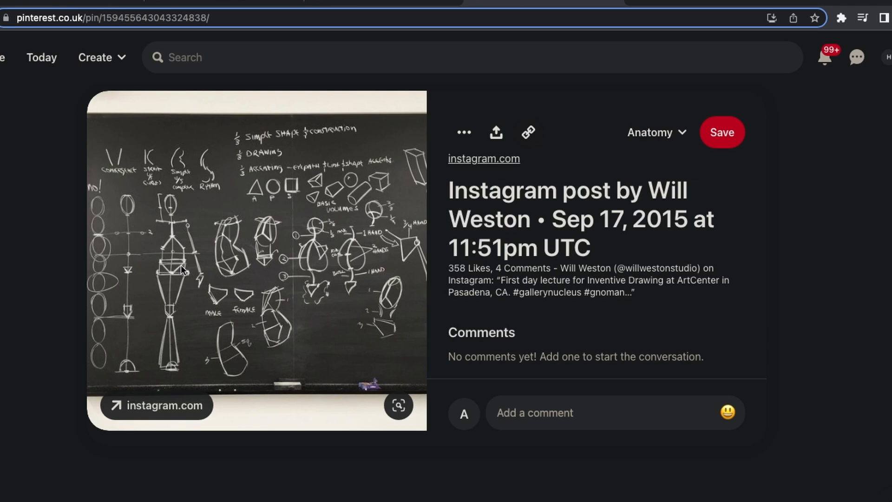
Look through the saved Instagram collection of anatomy drawings and open the "Leg day!" post
left_click(66, 1)
scroll(665, 320, "up", 2)
scroll(610, 316, "up", 10)
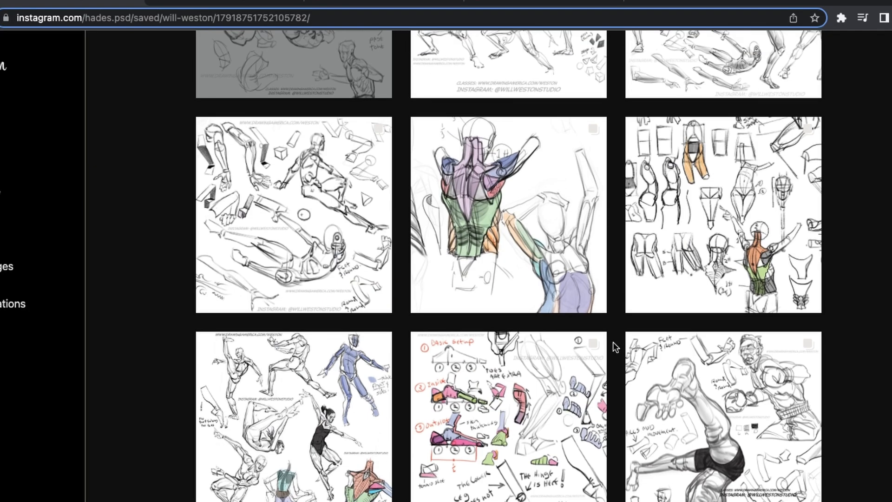
scroll(609, 329, "up", 5)
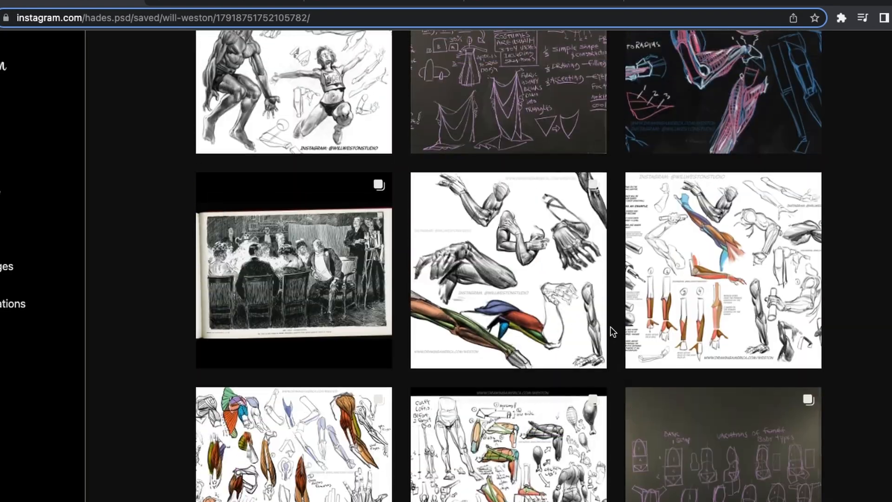
scroll(609, 325, "up", 10)
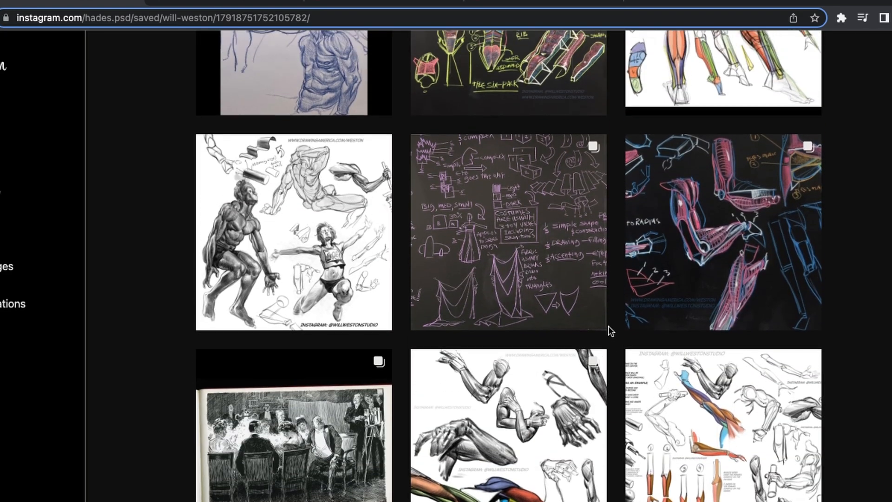
scroll(609, 325, "down", 5)
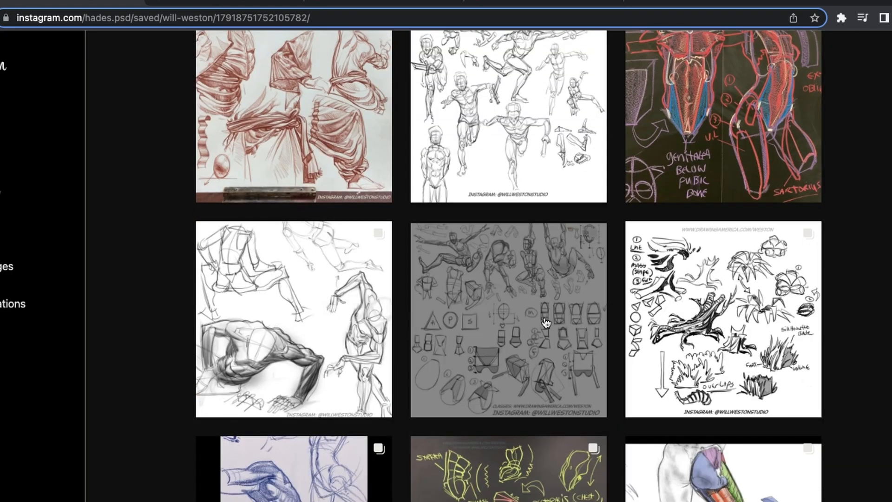
left_click(585, 328)
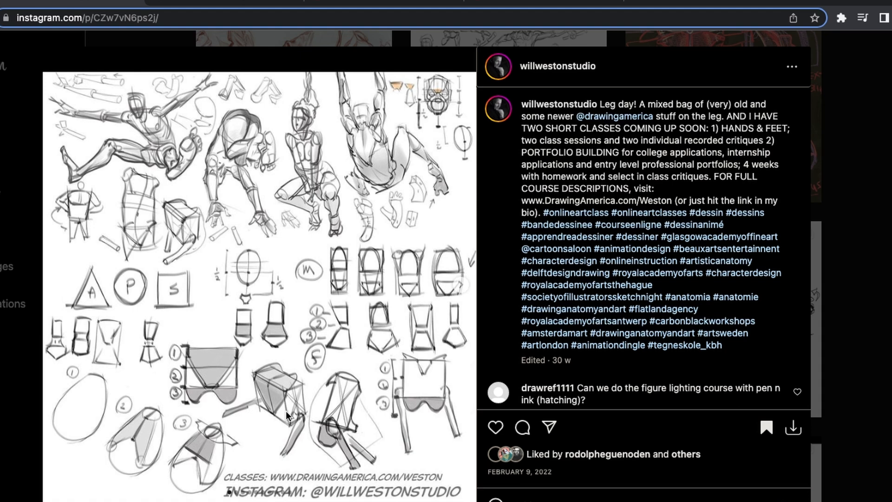
Browse the anatomy-torso board on Pinterest and view the pin on variations of female body types
key("ctrl+Tab")
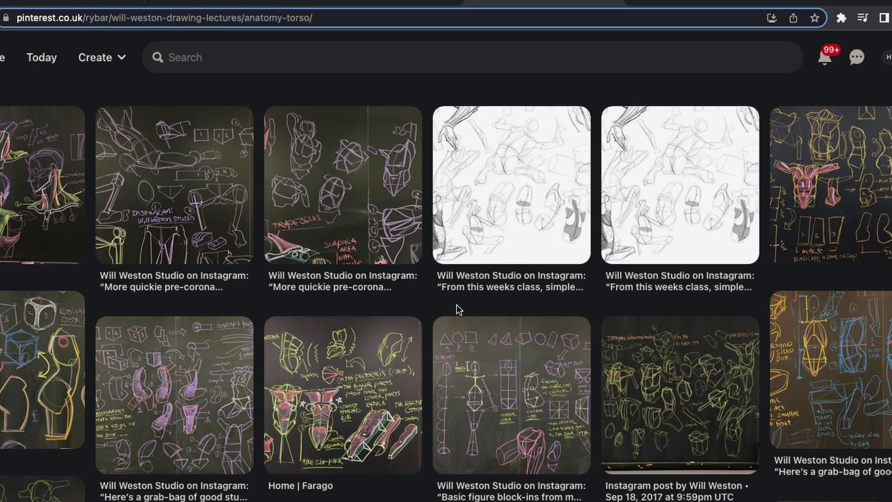
scroll(457, 305, "down", 7)
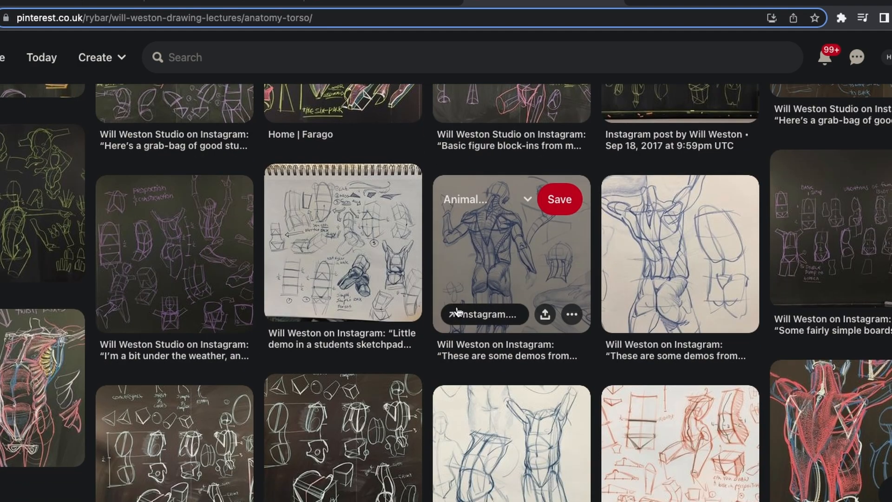
left_click(848, 239)
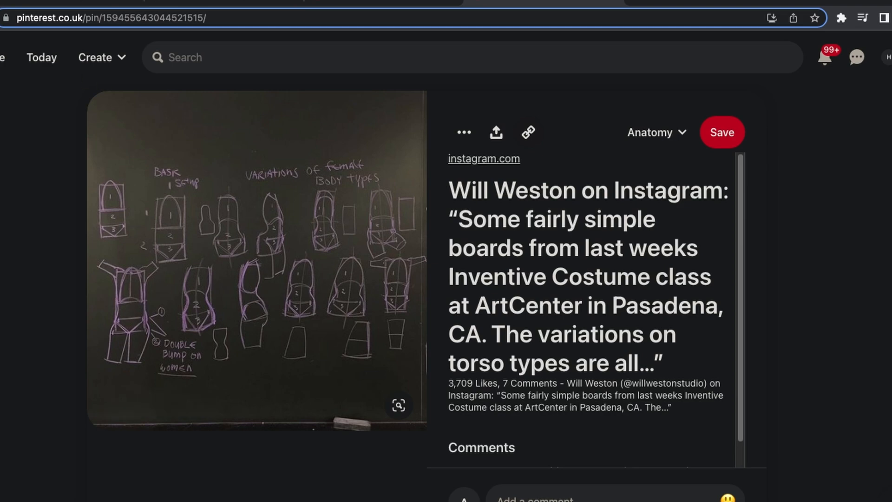
key("alt+Left")
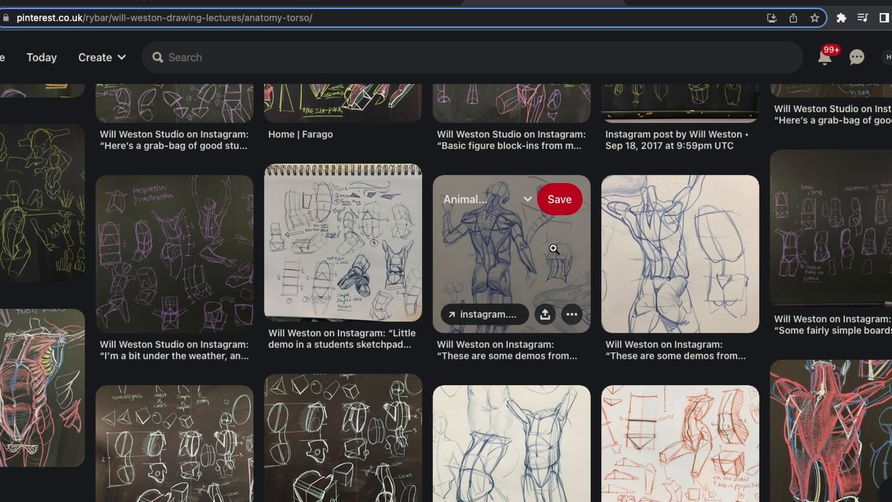
scroll(505, 266, "down", 1)
Close the "Leg day!" post and look through the saved Instagram drawings before returning to the torso sheet in Clip Studio Paint
key("ctrl+Tab")
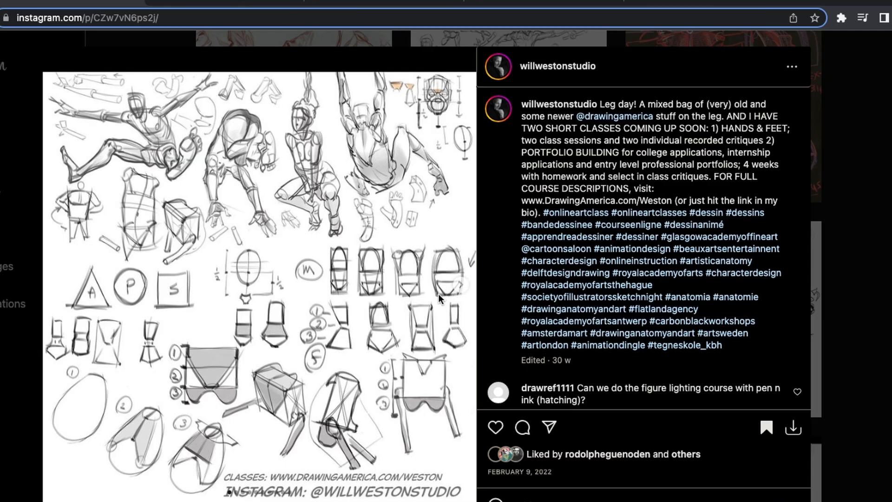
left_click(852, 219)
scroll(425, 261, "down", 1)
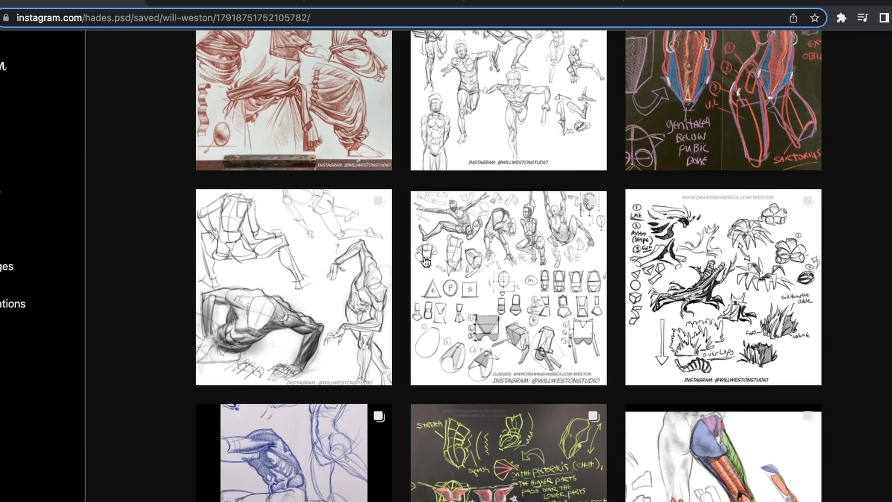
scroll(426, 262, "down", 15)
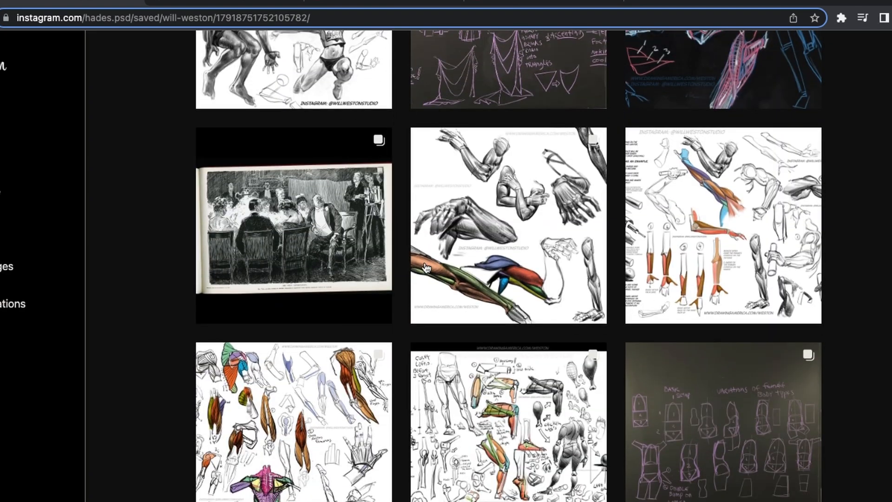
scroll(426, 267, "down", 5)
scroll(564, 259, "down", 5)
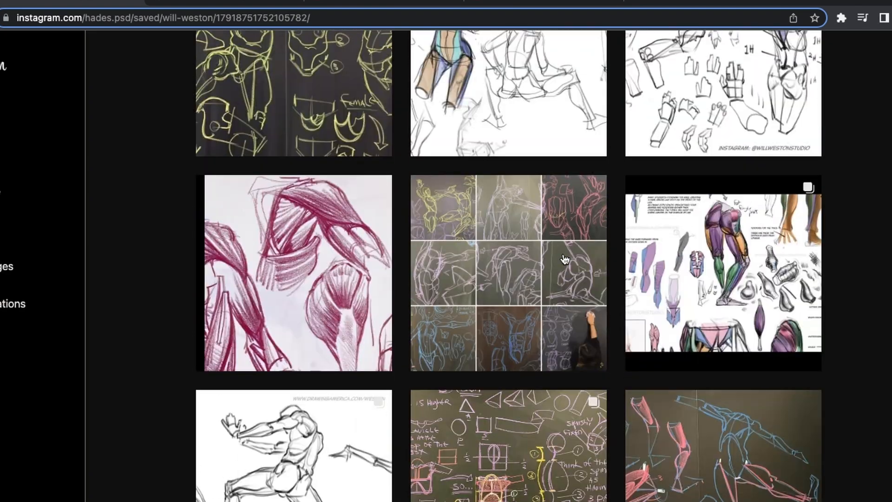
scroll(565, 259, "up", 3)
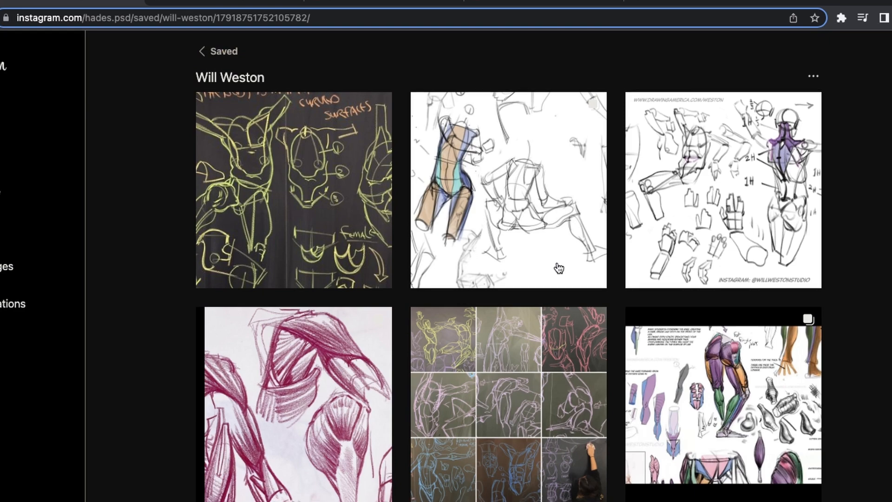
scroll(559, 268, "down", 5)
scroll(539, 321, "down", 3)
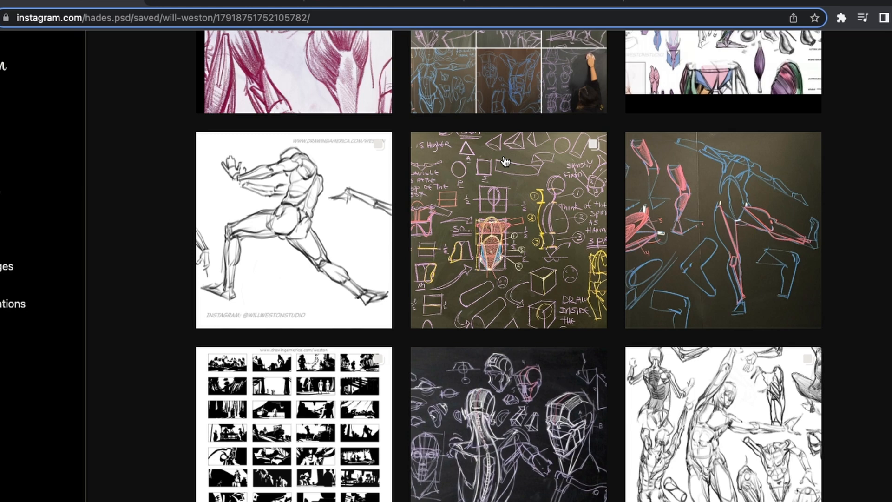
key("super+Tab")
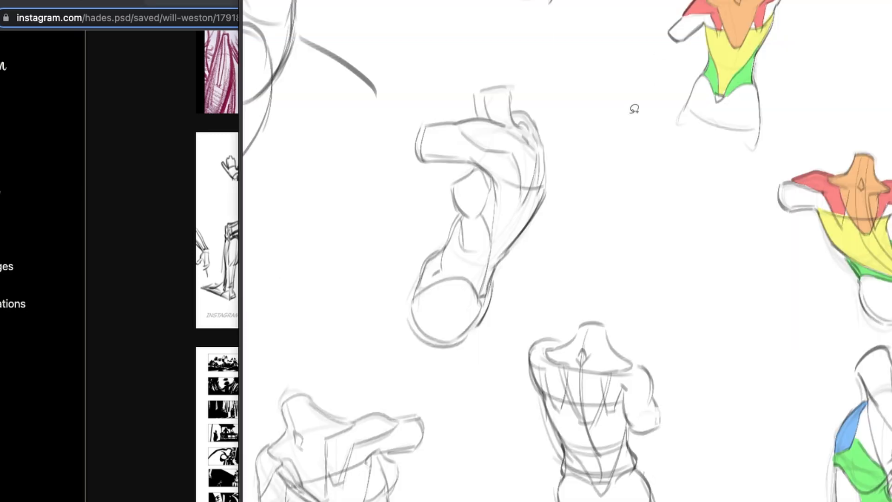
Switch to the browser and open the Sep 17, 2015 blackboard pin of simplified figures from the Pinterest anatomy-torso board
left_click_drag(565, 405, 832, 289)
left_click_drag(650, 419, 740, 378)
left_click_drag(663, 353, 704, 324)
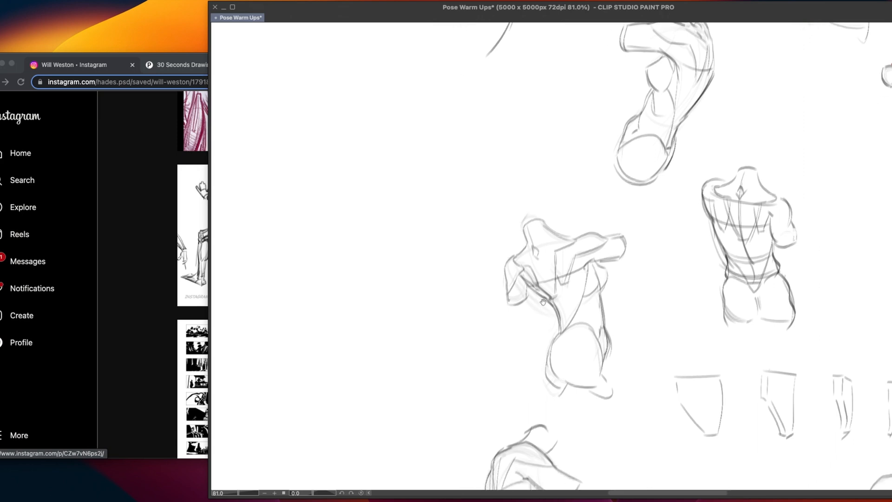
left_click_drag(543, 303, 609, 292)
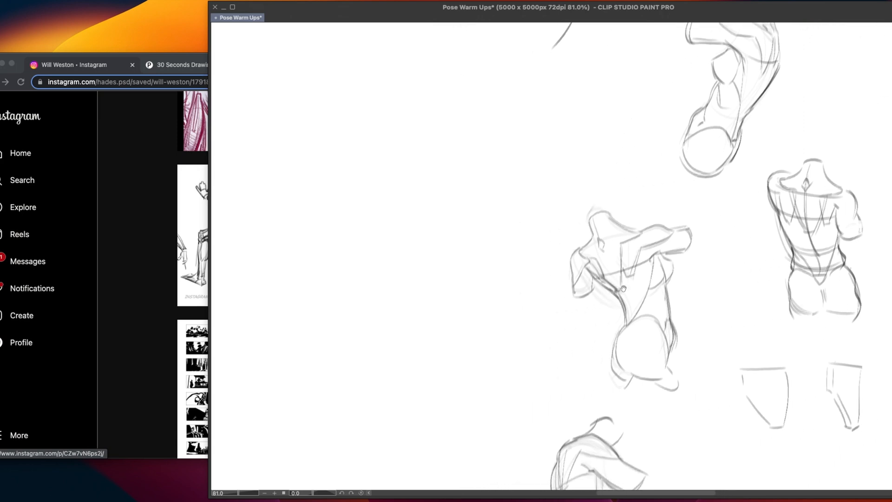
left_click_drag(429, 261, 589, 343)
left_click_drag(554, 227, 585, 301)
left_click(117, 222)
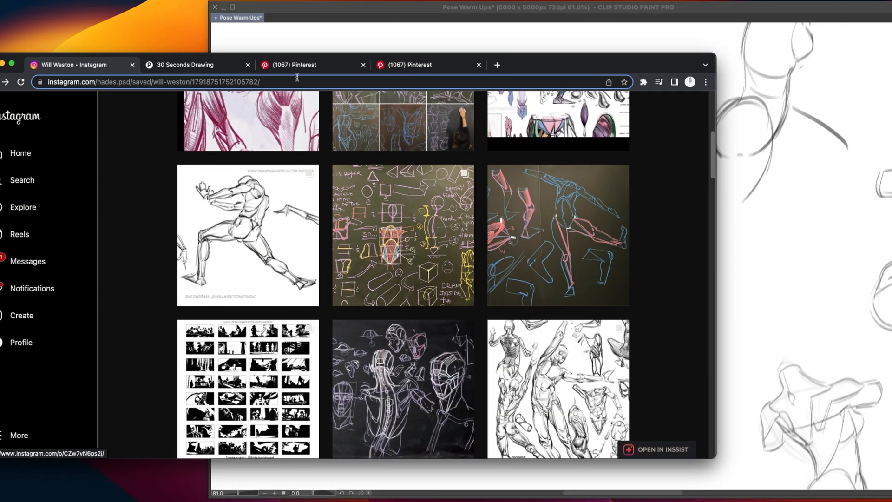
left_click(421, 64)
scroll(195, 339, "down", 15)
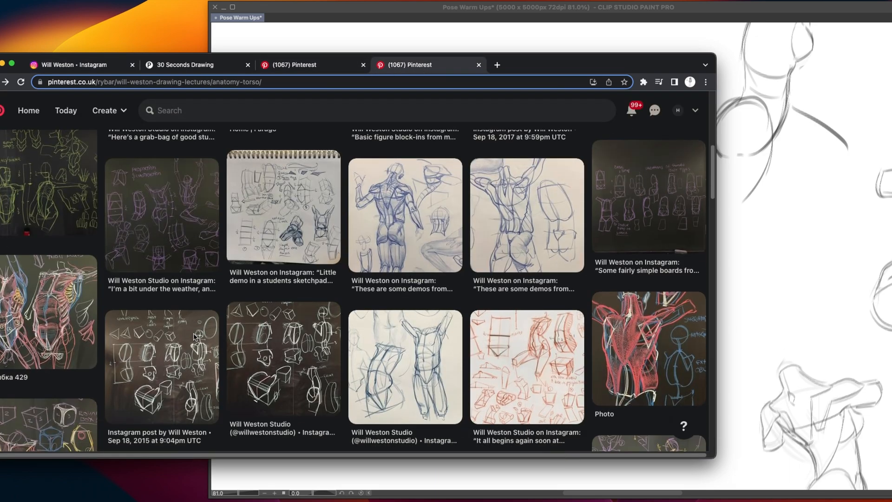
scroll(202, 327, "down", 3)
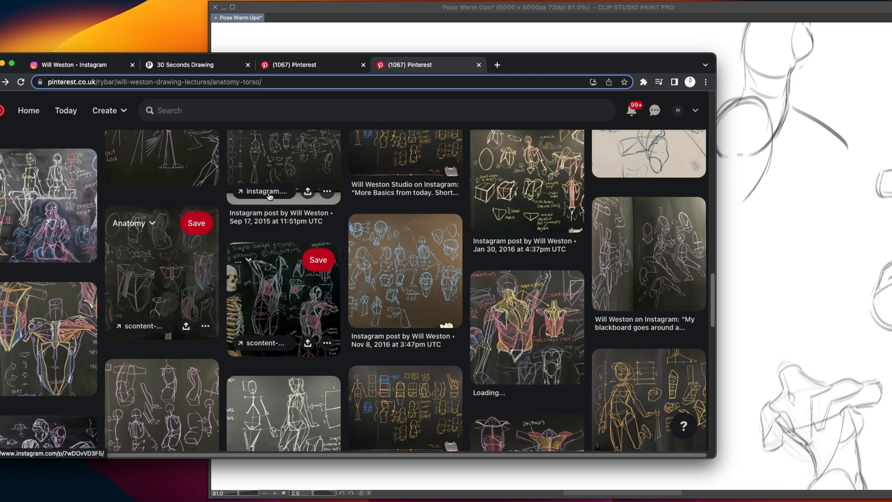
left_click(281, 156)
left_click_drag(531, 68, 445, 65)
left_click(411, 13)
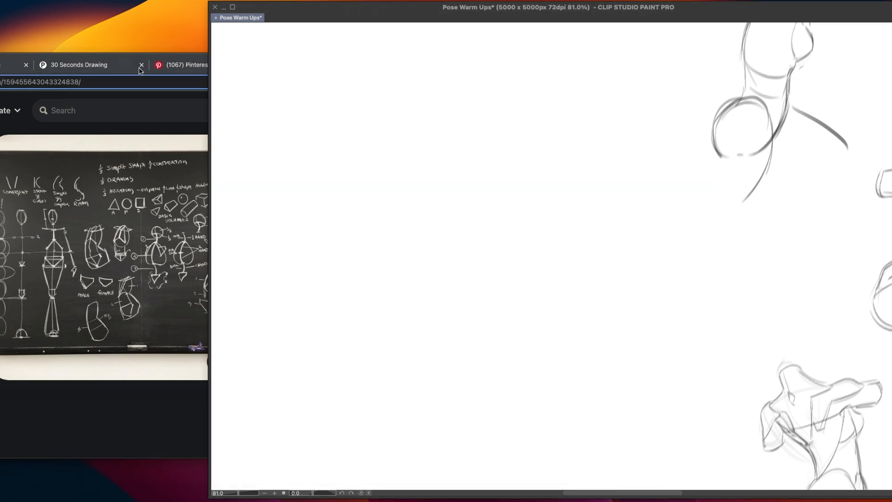
left_click(175, 101)
left_click_drag(416, 64, 520, 64)
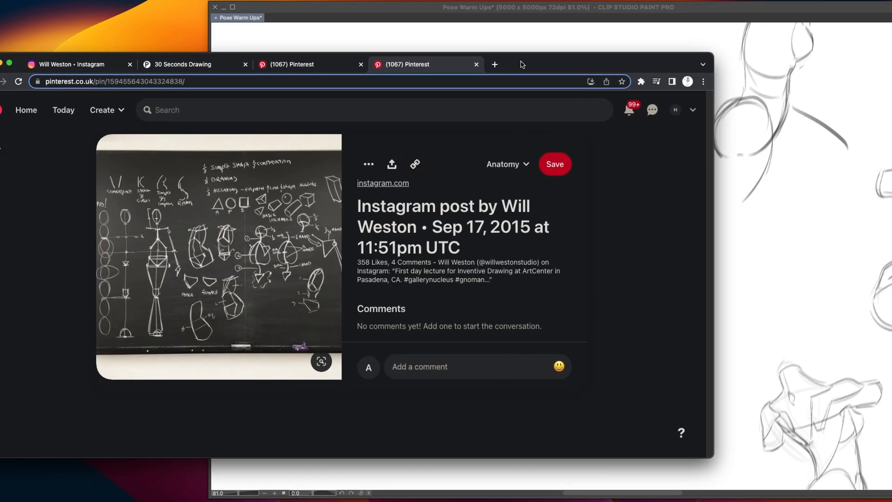
Look through the saved Instagram collection of figure and muscle drawings and open a reference post
left_click(83, 68)
scroll(394, 297, "down", 2)
scroll(394, 297, "down", 3)
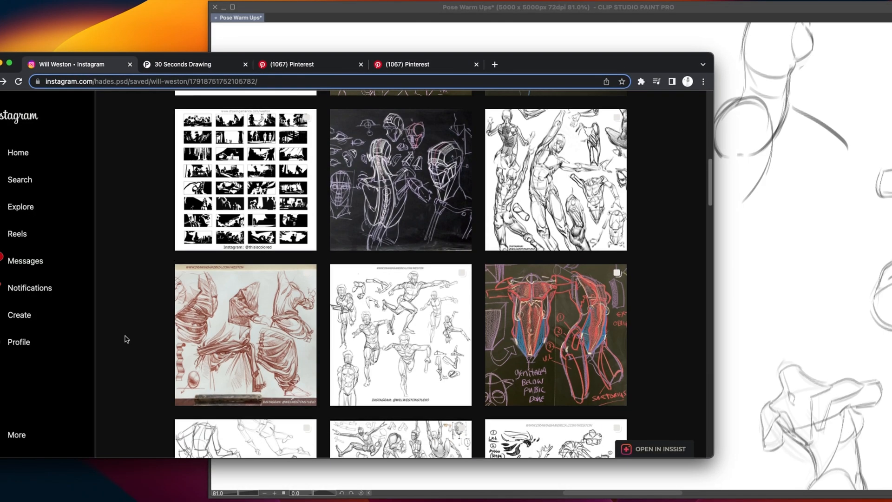
scroll(492, 319, "down", 10)
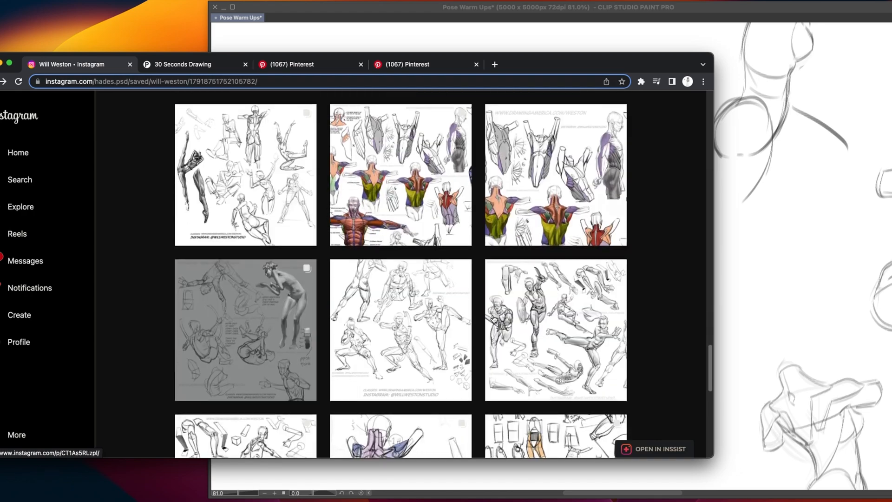
scroll(379, 288, "down", 5)
scroll(379, 288, "up", 10)
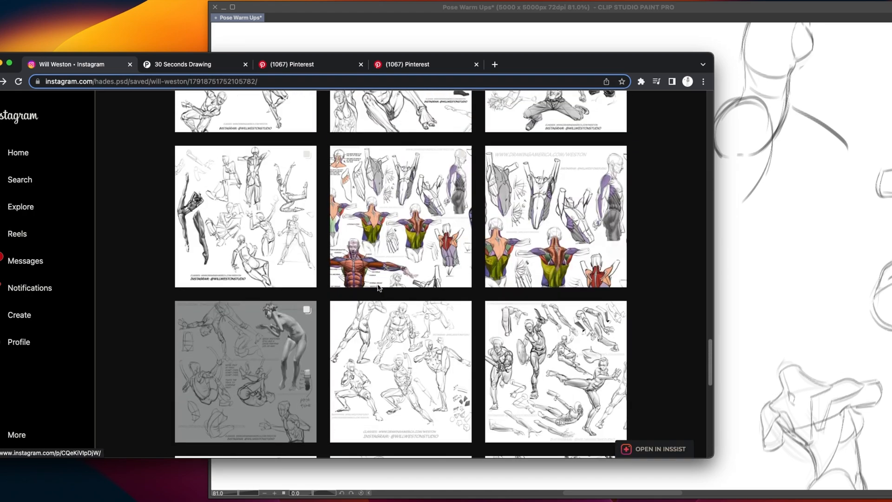
left_click(328, 234)
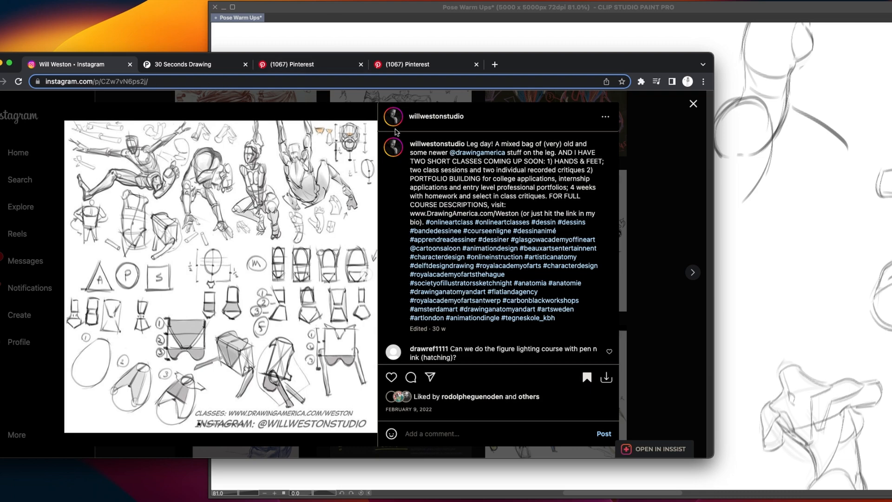
Close the open post and view the saved blackboard drawing of female body types
left_click(683, 149)
scroll(465, 275, "down", 5)
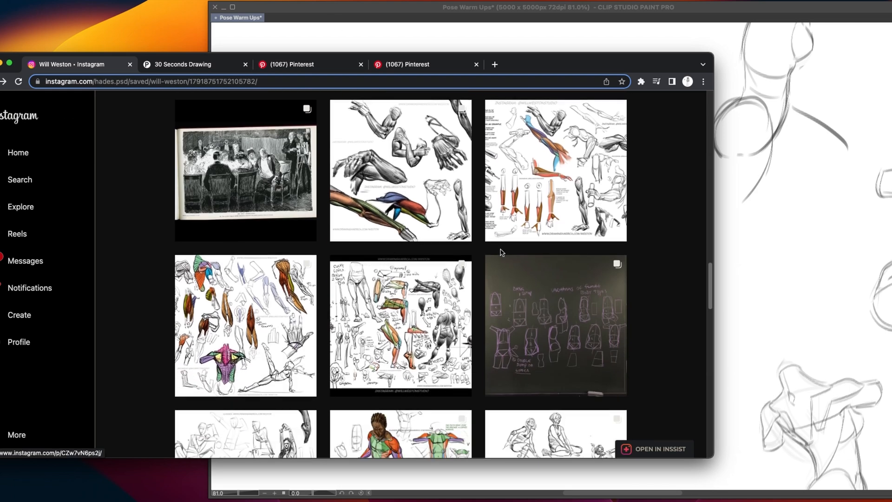
left_click(545, 314)
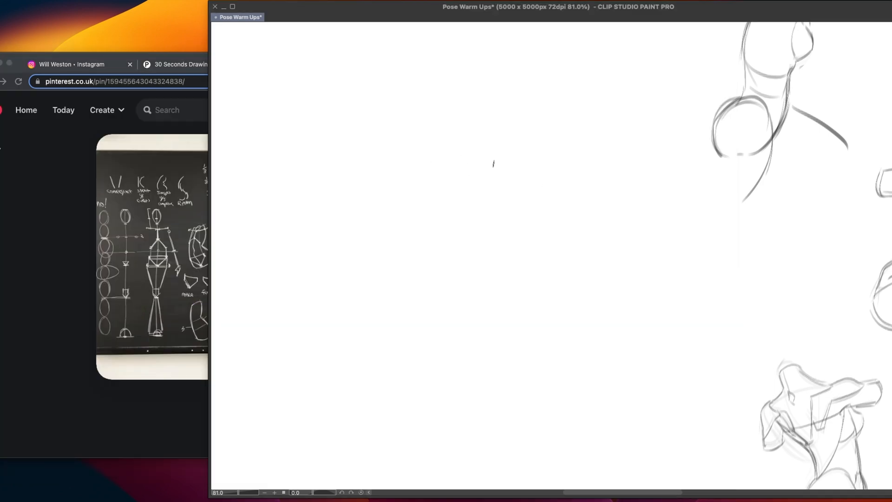
Return to Clip Studio Paint and sketch an upright box in the empty area of the warm-up sheet as the upper torso block
left_click_drag(423, 153, 490, 152)
key("ctrl+z")
left_click_drag(431, 149, 483, 147)
left_click_drag(419, 155, 423, 220)
key("ctrl+z")
left_click_drag(488, 153, 482, 227)
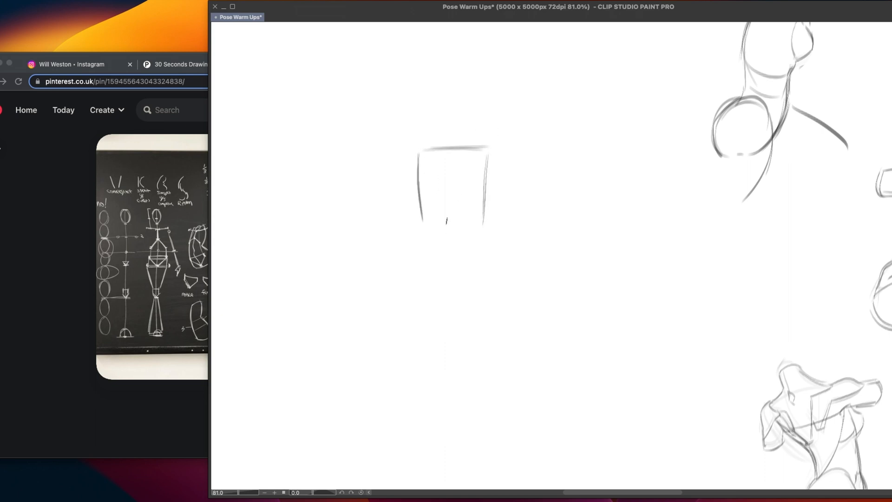
left_click_drag(425, 223, 483, 220)
Sketch a second box of similar size directly beneath the first as the lower torso block
mouse_move(429, 224)
left_mouse_down()
mouse_move(465, 223)
mouse_move(427, 288)
left_mouse_up()
left_click_drag(486, 226, 484, 279)
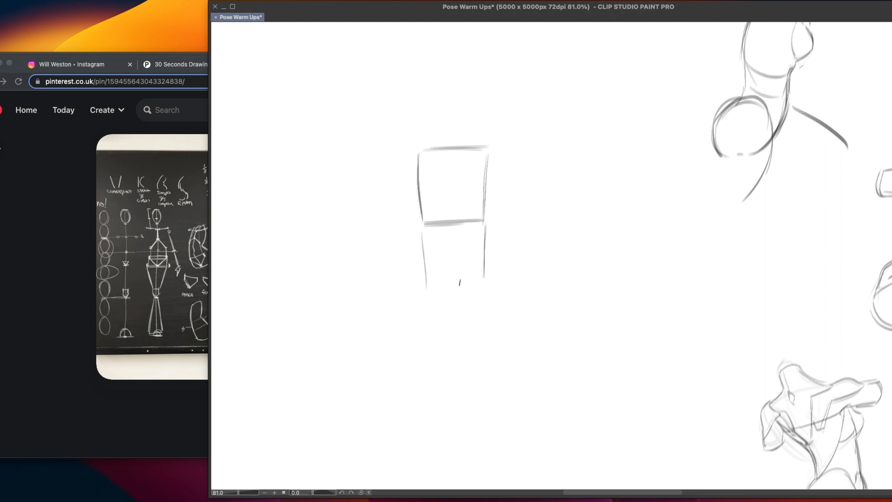
left_click_drag(428, 293, 488, 291)
key("super+z")
left_click_drag(486, 223, 483, 279)
left_click_drag(423, 225, 424, 293)
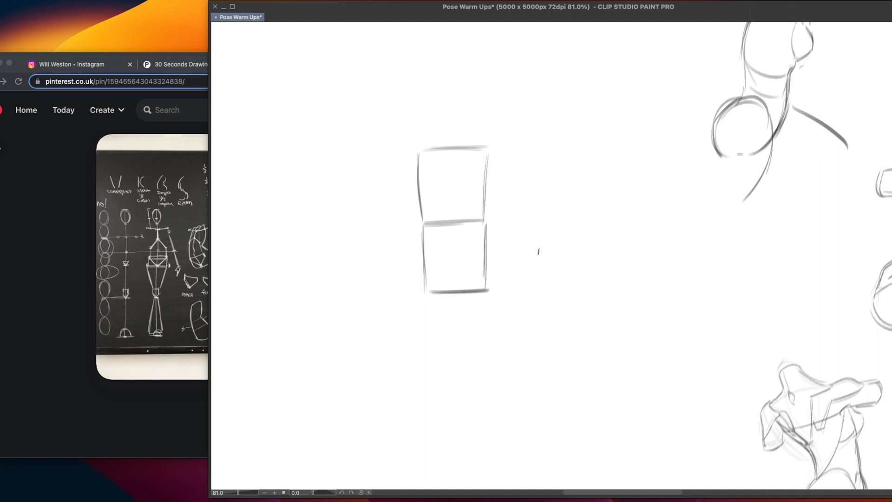
Draw the pelvis in the lower half of the lower box as a horizontal line over a tapered, bowl-like shape
left_click_drag(431, 253, 486, 253)
key("super+z")
key("super+z")
mouse_move(429, 255)
left_mouse_down()
mouse_move(484, 254)
mouse_move(480, 268)
left_mouse_up()
key("super+z")
mouse_move(476, 269)
left_mouse_down()
mouse_move(465, 292)
mouse_move(445, 283)
mouse_move(463, 286)
left_mouse_up()
key("super+z")
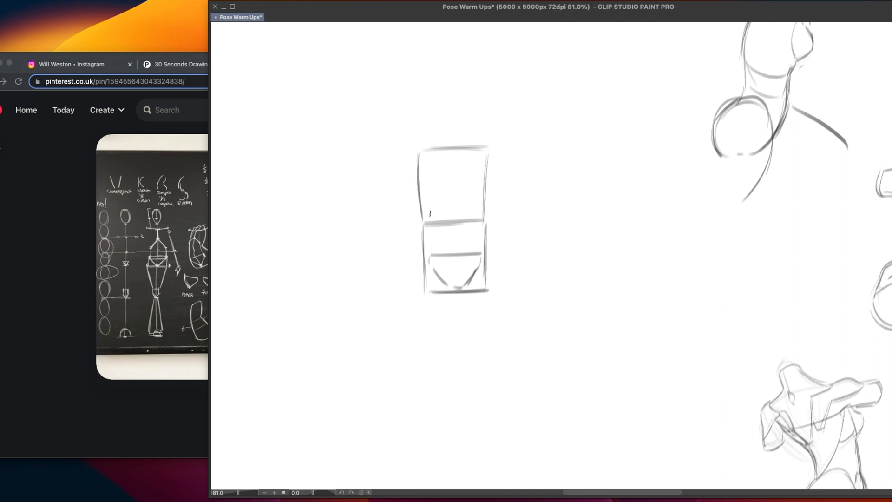
Draw a domed rib cage with a flat base inside the upper box
mouse_move(433, 159)
left_mouse_down()
mouse_move(445, 197)
mouse_move(475, 194)
left_mouse_up()
key("super+z")
left_click_drag(469, 154, 477, 216)
mouse_move(474, 171)
left_mouse_down()
mouse_move(479, 218)
mouse_move(451, 146)
mouse_move(437, 161)
mouse_move(444, 148)
mouse_move(470, 155)
mouse_move(479, 218)
mouse_move(463, 217)
mouse_move(477, 216)
left_mouse_up()
key("super+z")
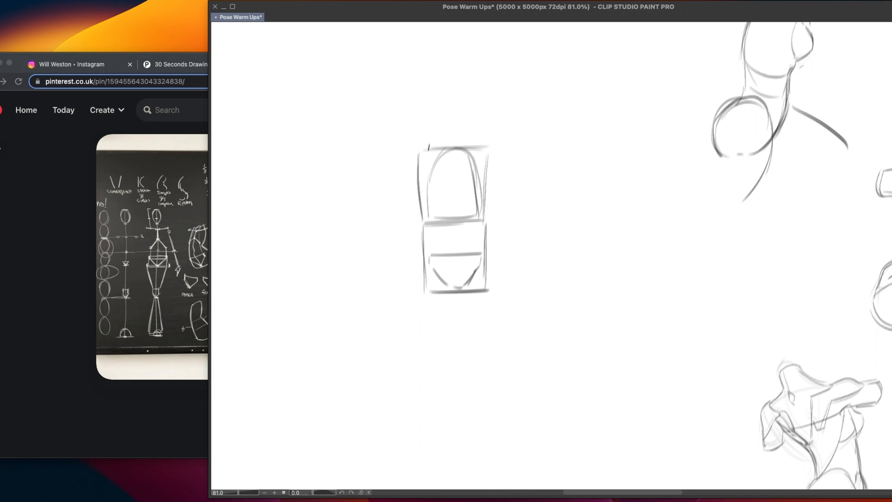
Add a curved shoulder line across the upper box, a short sternum line and the arched opening of the rib cage
mouse_move(422, 145)
left_mouse_down()
mouse_move(496, 146)
mouse_move(492, 158)
mouse_move(460, 150)
mouse_move(488, 144)
mouse_move(454, 184)
left_mouse_up()
key("super+z")
key("super+z")
key("super+z")
mouse_move(452, 155)
left_mouse_down()
mouse_move(456, 181)
mouse_move(455, 158)
mouse_move(467, 152)
mouse_move(446, 185)
mouse_move(443, 221)
mouse_move(432, 213)
mouse_move(452, 184)
mouse_move(461, 198)
mouse_move(435, 216)
left_mouse_up()
key("super+z")
left_click_drag(458, 189, 475, 216)
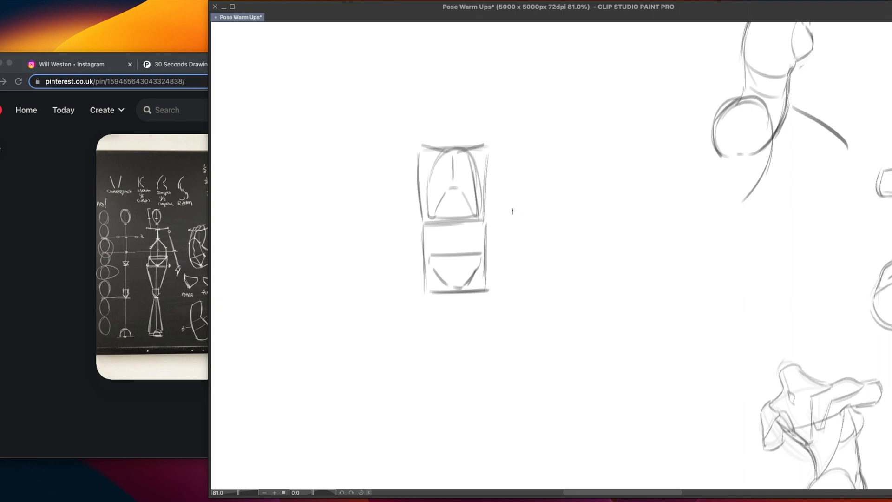
Reinforce the rib cage side and add both upper arms as thin lines with small circles at the shoulders and elbows
left_click_drag(476, 182, 480, 219)
key("super+z")
left_click_drag(478, 183, 477, 220)
left_click_drag(411, 152, 416, 155)
left_click_drag(495, 151, 495, 151)
key("super+z")
key("super+z")
left_click_drag(460, 196, 459, 203)
left_click_drag(408, 170, 398, 215)
key("super+z")
left_click_drag(416, 143, 398, 213)
left_click_drag(497, 166, 508, 210)
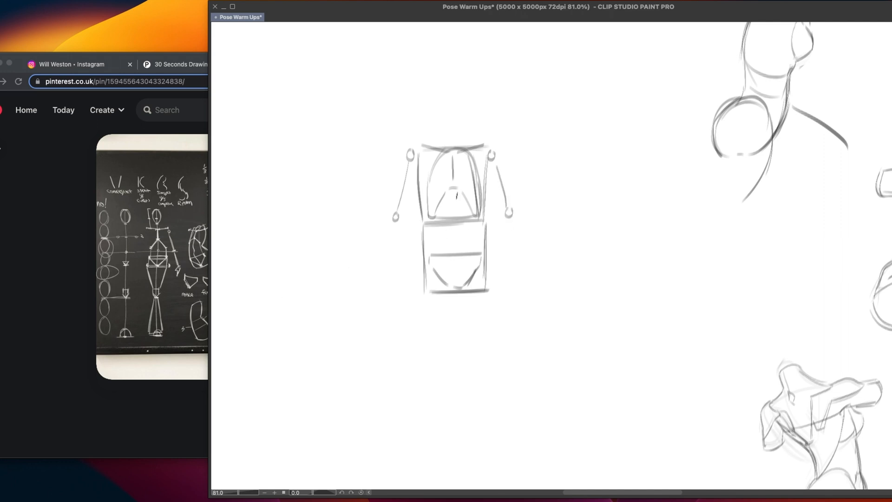
Connect the rib cage to the pelvis with two vertical waist lines and mark their four corner points
left_click_drag(432, 218, 431, 262)
left_click_drag(479, 215, 477, 255)
left_click_drag(434, 212, 435, 213)
key("ctrl+z")
left_click_drag(433, 214, 479, 216)
key("ctrl+z")
left_click_drag(432, 252, 481, 257)
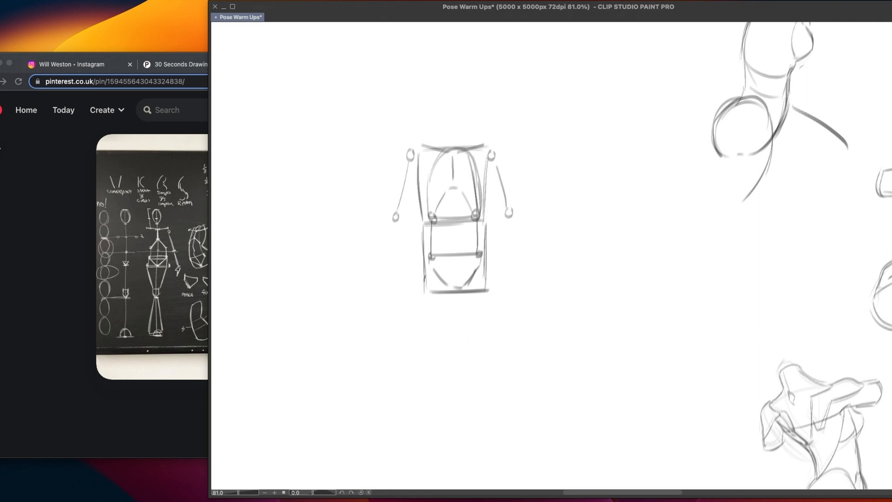
Mark the hip joints with small circles beside the pelvis and add a small arch above the shoulder line
mouse_move(418, 277)
left_mouse_down()
mouse_move(414, 287)
mouse_move(420, 278)
left_mouse_up()
left_click_drag(495, 277, 496, 277)
mouse_move(440, 146)
left_mouse_down()
mouse_move(442, 136)
mouse_move(465, 146)
left_mouse_up()
key("super+z")
key("super+z")
key("super+z")
Fade the finished torso diagram and sketch a narrow slanted bar in the empty area below it
mouse_move(442, 325)
left_mouse_down()
mouse_move(447, 288)
mouse_move(524, 209)
mouse_move(406, 212)
left_mouse_up()
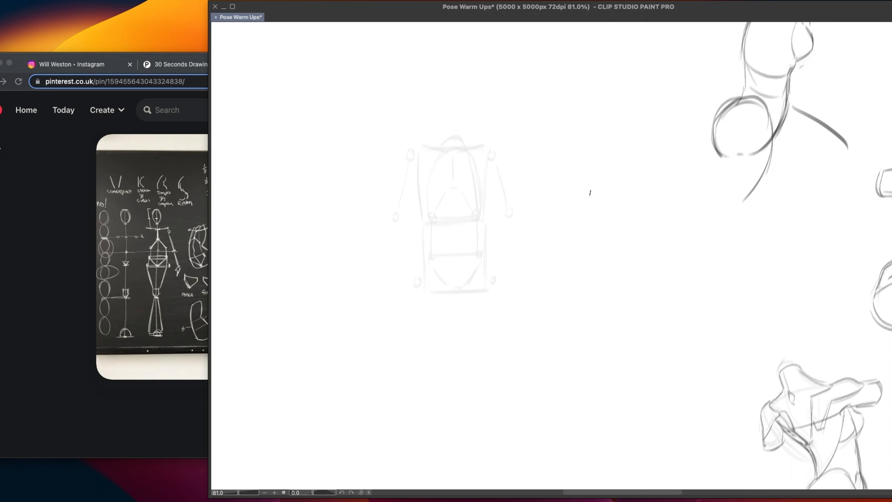
scroll(537, 251, "down", 5)
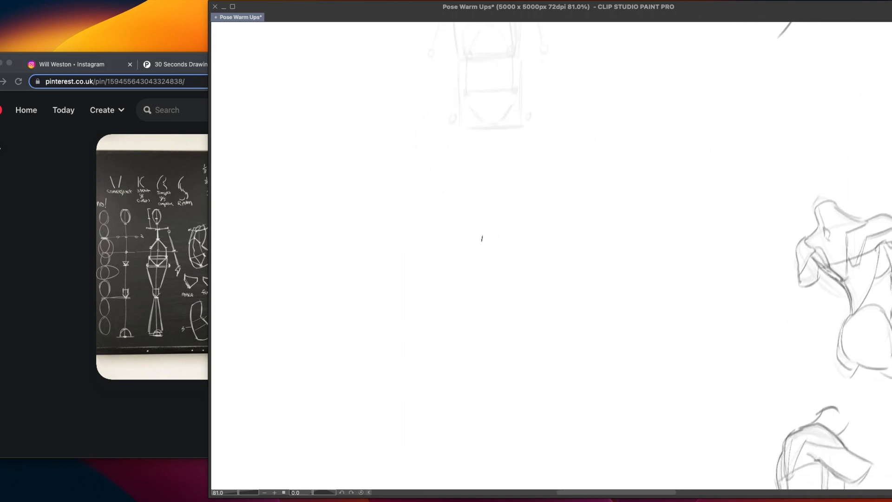
left_click_drag(448, 250, 575, 217)
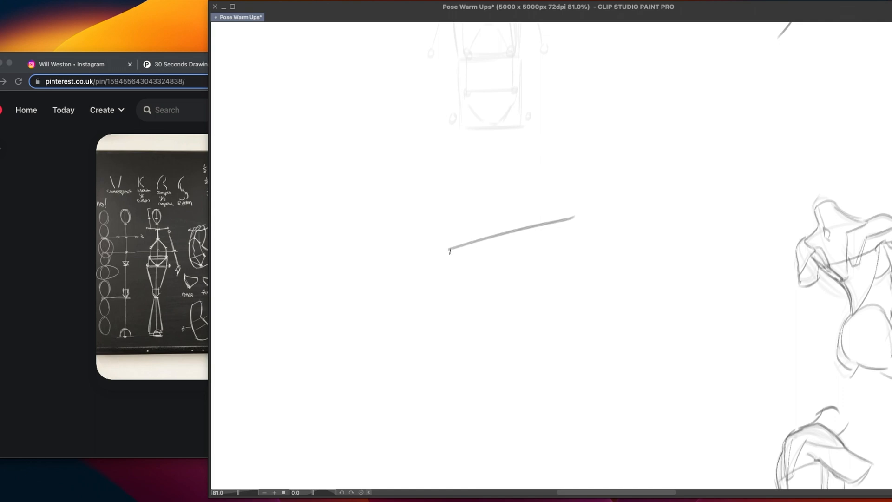
mouse_move(449, 250)
left_mouse_down()
mouse_move(449, 261)
mouse_move(574, 235)
left_mouse_up()
key("super+z")
mouse_move(450, 260)
left_mouse_down()
mouse_move(580, 227)
mouse_move(568, 232)
left_mouse_up()
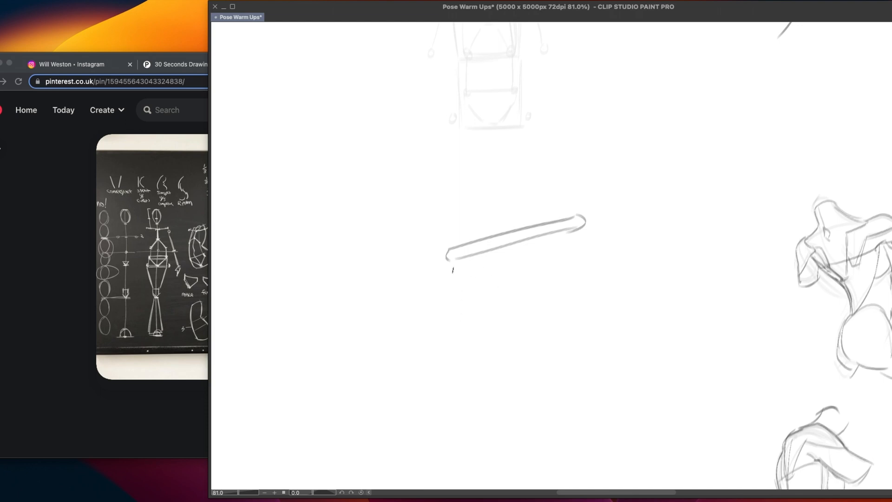
left_click_drag(452, 269, 453, 358)
key("super+z")
key("super+z")
Draw a horizontal line above the slanted bar, divide it with a tick and label the sections 2 and 1
left_click_drag(529, 161, 676, 163)
left_click_drag(622, 153, 622, 173)
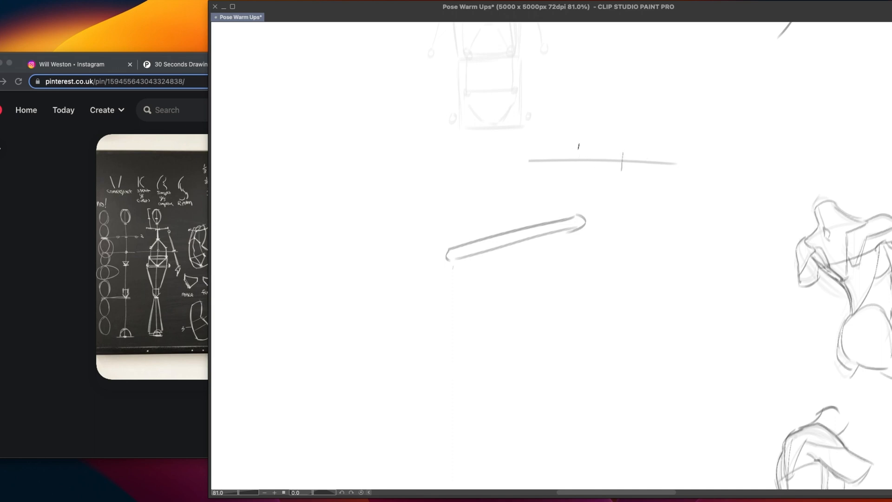
left_click_drag(568, 141, 579, 150)
left_click_drag(646, 138, 647, 152)
Draw a vertical side and short base line under the slanted bar, and add a small circle beyond the bar's other end
left_click_drag(451, 269, 449, 357)
mouse_move(626, 232)
left_mouse_down()
mouse_move(634, 250)
mouse_move(638, 235)
left_mouse_up()
left_click_drag(450, 363, 502, 366)
key("super+z")
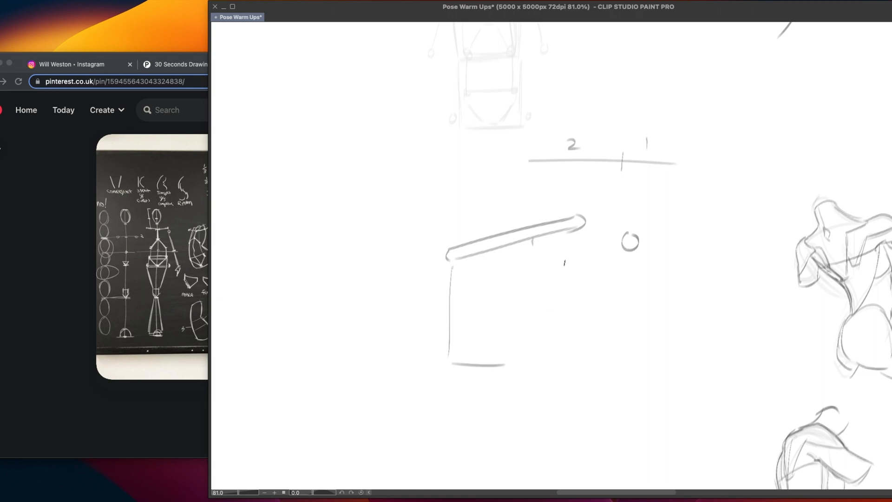
Draw a diagonal line below the circle and link it to the slanted bar and the base with straight lines
left_click_drag(638, 253, 697, 321)
left_click_drag(533, 240, 648, 269)
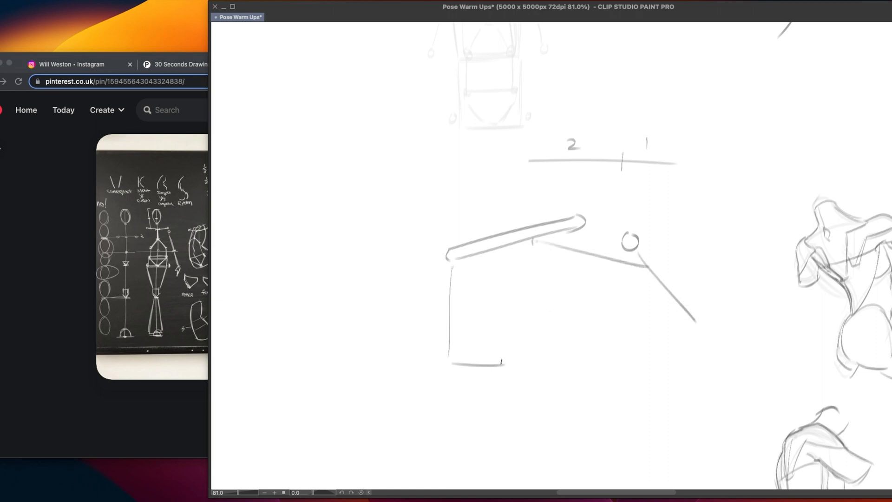
left_click_drag(568, 327, 536, 366)
left_click_drag(575, 319, 650, 275)
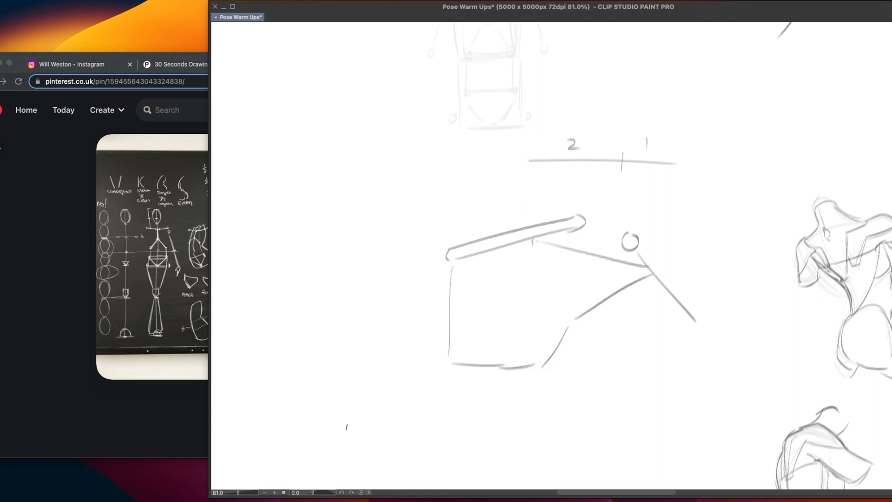
Thicken the diagonal line below the circle into a narrow bar with a rounded end
left_click_drag(632, 254, 696, 326)
key("ctrl+z")
mouse_move(633, 256)
left_mouse_down()
mouse_move(664, 298)
mouse_move(700, 323)
left_mouse_up()
left_click_drag(535, 239, 579, 227)
key("ctrl+z")
Sketch a short stroke above the slanted bar's end, an outer arc around the circle and a small curve near the base
mouse_move(587, 195)
left_mouse_down()
mouse_move(625, 196)
mouse_move(673, 295)
left_mouse_up()
key("super+z")
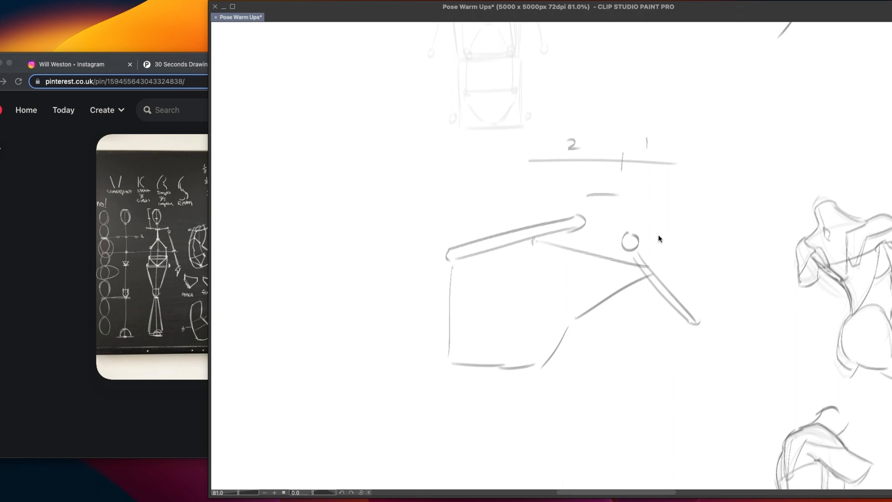
left_click_drag(642, 207, 692, 292)
key("super+z")
left_click_drag(631, 199, 678, 295)
left_click_drag(526, 350, 542, 351)
key("super+z")
key("super+z")
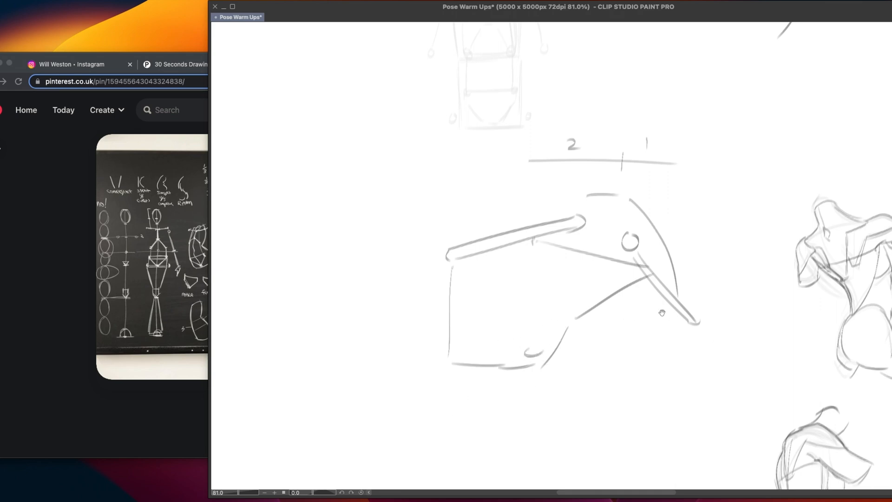
Circle the paired outline shapes beside the coloured front torso study and undo the oval
left_click_drag(664, 312, 357, 361)
left_click_drag(806, 236, 539, 275)
left_click_drag(766, 248, 417, 288)
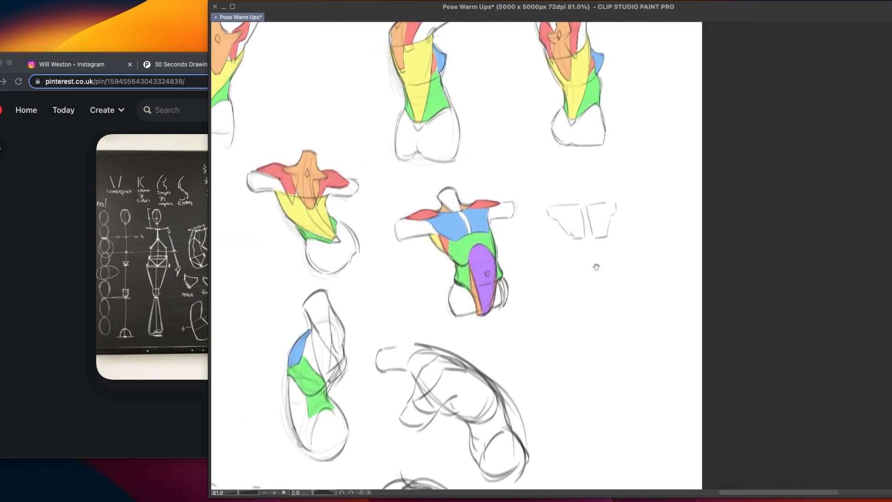
mouse_move(630, 185)
left_mouse_down()
mouse_move(613, 184)
mouse_move(649, 225)
left_mouse_up()
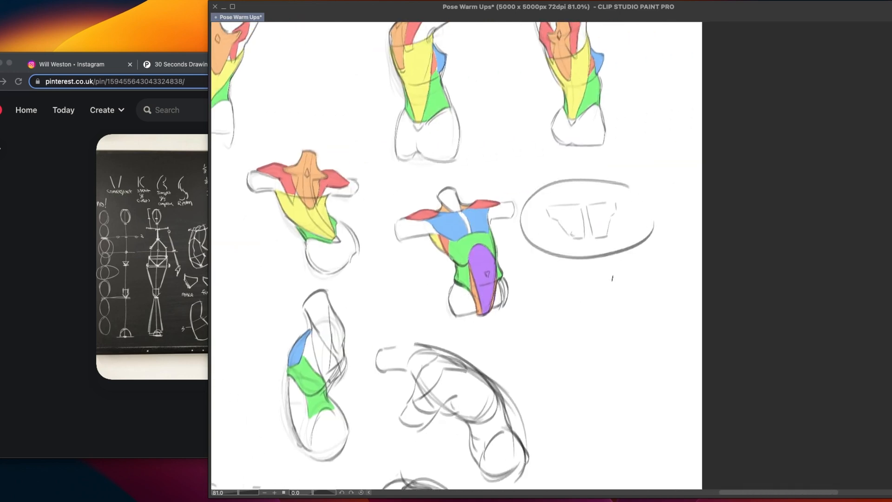
key("super+z")
Lasso the shoulder bar diagram together with its 2-to-1 proportion line, delete it, and clear the selection
left_click_drag(511, 309, 743, 283)
left_click_drag(426, 325, 653, 262)
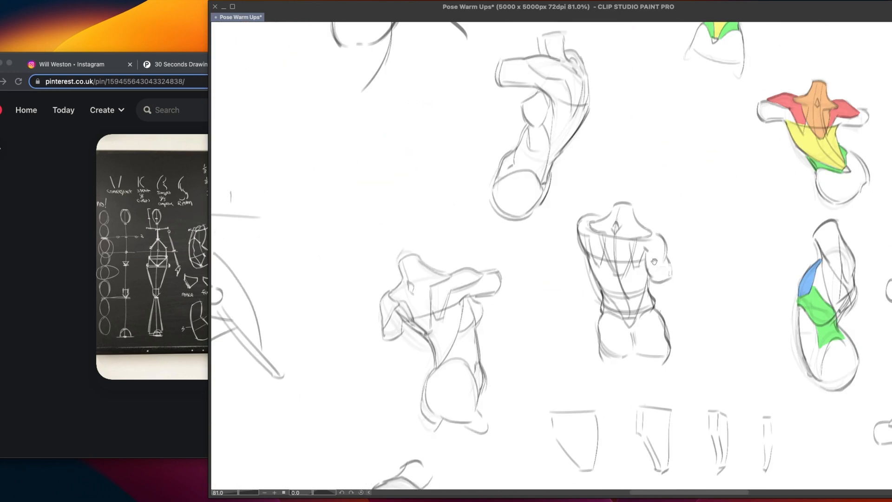
left_click_drag(332, 324, 535, 286)
mouse_move(424, 322)
left_mouse_down()
mouse_move(563, 284)
mouse_move(565, 295)
left_mouse_up()
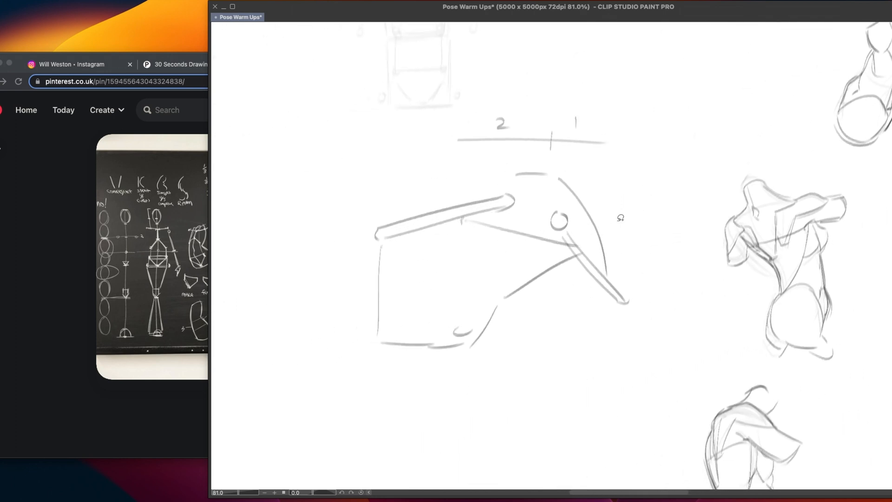
mouse_move(647, 144)
left_mouse_down()
mouse_move(573, 95)
mouse_move(335, 258)
mouse_move(654, 283)
mouse_move(665, 209)
left_mouse_up()
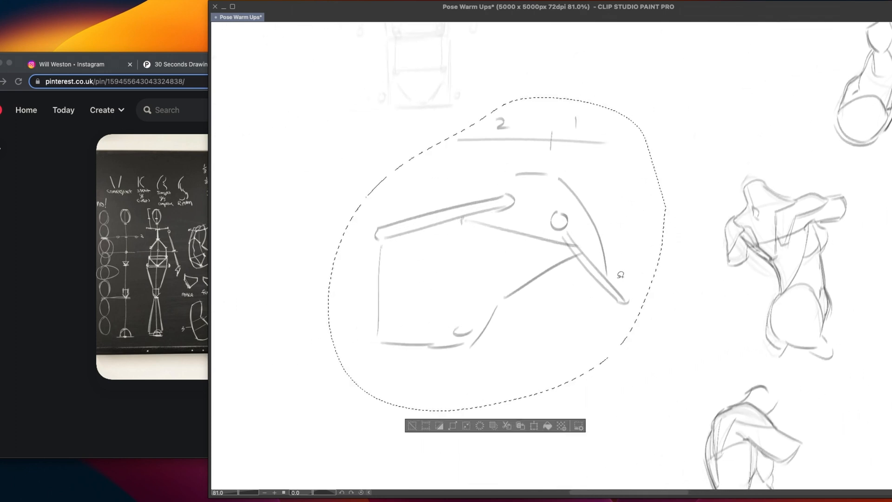
key("Delete")
key("super+d")
Draw the collarbone lines and two mirrored, squared chest shapes over the faint torso construction
mouse_move(454, 277)
left_mouse_down()
mouse_move(446, 422)
mouse_move(510, 361)
left_mouse_up()
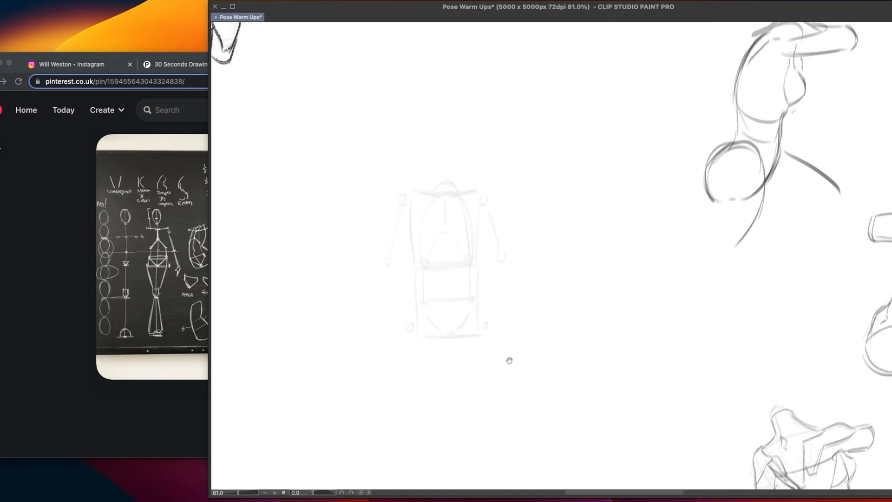
scroll(520, 349, "up", 1)
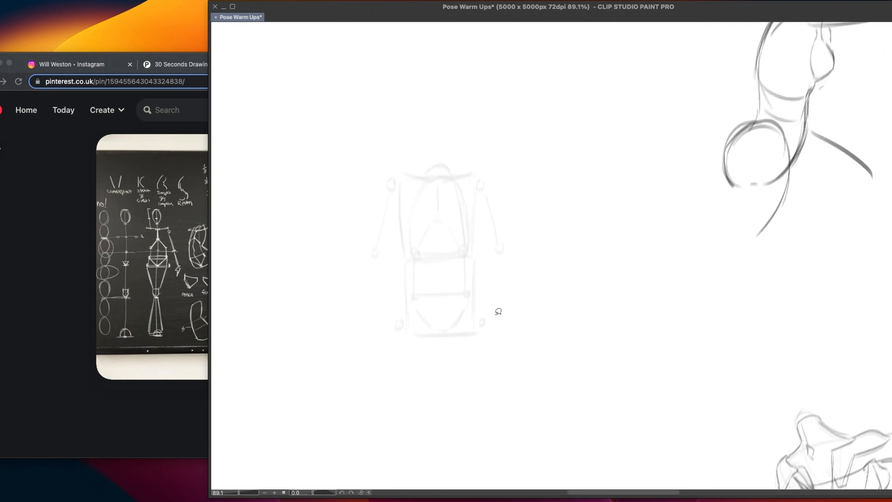
left_click_drag(484, 313, 542, 317)
left_click_drag(470, 297, 469, 303)
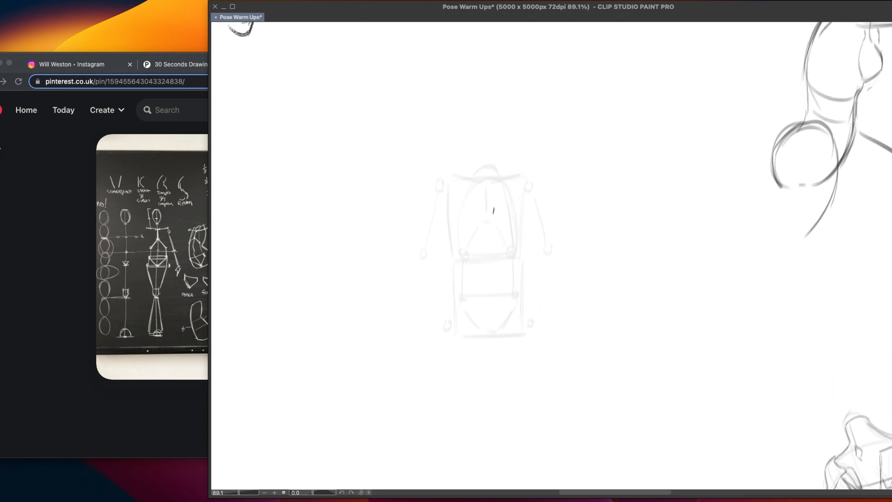
mouse_move(488, 188)
left_mouse_down()
mouse_move(484, 221)
mouse_move(462, 210)
mouse_move(482, 211)
mouse_move(461, 209)
left_mouse_up()
key("super+z")
mouse_move(460, 178)
left_mouse_down()
mouse_move(482, 185)
mouse_move(514, 178)
left_mouse_up()
left_click_drag(459, 180, 513, 179)
mouse_move(494, 211)
left_mouse_down()
mouse_move(512, 210)
mouse_move(519, 197)
left_mouse_up()
key("super+z")
key("super+z")
key("super+z")
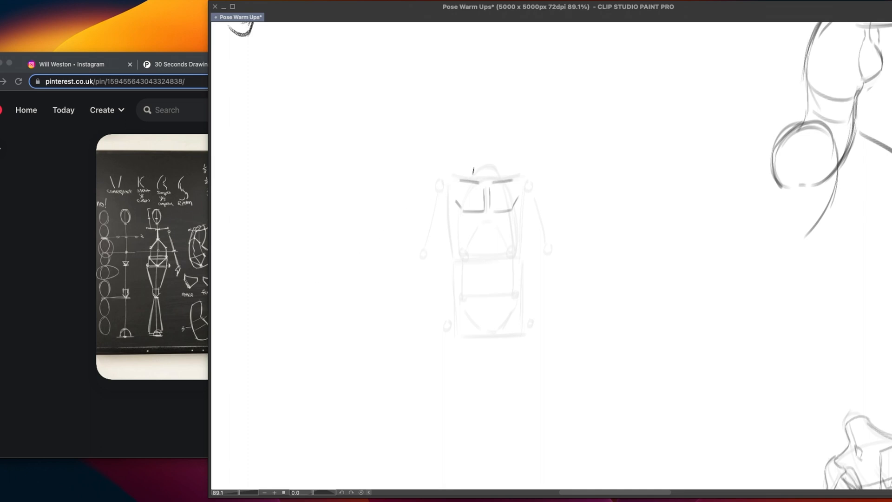
Outline the rounded deltoids over both shoulder joints of the torso construction
mouse_move(454, 175)
left_mouse_down()
mouse_move(438, 176)
mouse_move(430, 206)
left_mouse_up()
mouse_move(452, 173)
left_mouse_down()
mouse_move(434, 202)
mouse_move(457, 186)
mouse_move(432, 203)
left_mouse_up()
key("super+z")
mouse_move(513, 180)
left_mouse_down()
mouse_move(532, 170)
mouse_move(547, 202)
mouse_move(522, 188)
mouse_move(539, 209)
left_mouse_up()
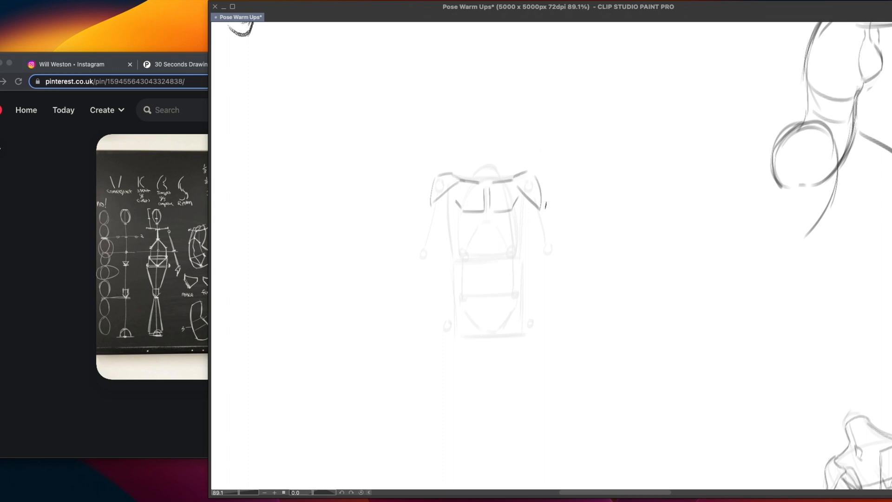
Draw the ribcage sides below the chest shapes and a cut-off upper arm under each deltoid
left_click_drag(465, 204, 470, 207)
left_click_drag(461, 209, 459, 240)
mouse_move(515, 204)
left_mouse_down()
mouse_move(517, 245)
mouse_move(520, 226)
left_mouse_up()
mouse_move(432, 208)
left_mouse_down()
mouse_move(426, 236)
mouse_move(447, 213)
mouse_move(440, 230)
left_mouse_up()
key("super+z")
key("super+z")
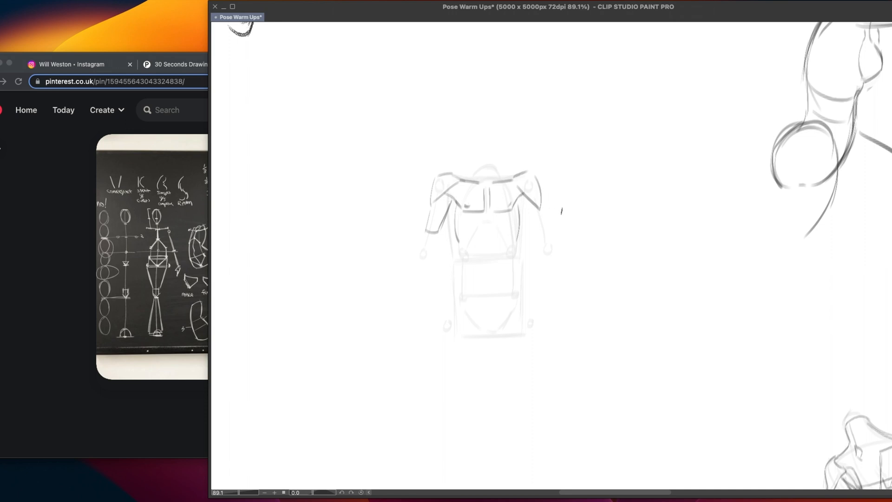
mouse_move(519, 206)
left_mouse_down()
mouse_move(534, 228)
mouse_move(548, 225)
left_mouse_up()
key("super+z")
Add short lat contours between the upper arms and the ribcage on both sides
left_click_drag(449, 211, 459, 235)
left_click_drag(526, 216, 518, 235)
left_click_drag(462, 212, 459, 225)
left_click_drag(455, 230, 459, 265)
key("super+z")
key("super+z")
Draw the waist contours from the lats down to the hip points on both sides
mouse_move(455, 230)
left_mouse_down()
mouse_move(461, 297)
mouse_move(451, 297)
left_mouse_up()
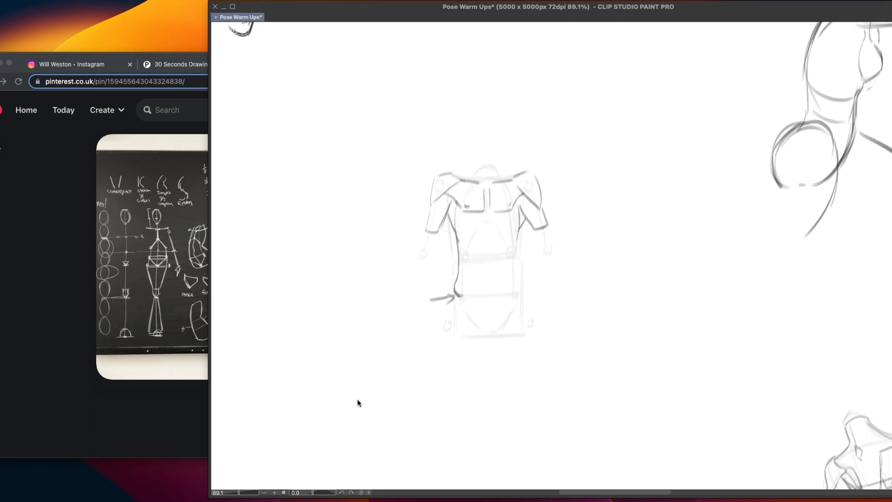
key("super+z")
left_click_drag(520, 227, 519, 294)
mouse_move(540, 253)
left_mouse_down()
mouse_move(523, 258)
mouse_move(538, 287)
left_mouse_up()
left_click_drag(541, 282, 541, 292)
key("ctrl+z")
Draw the ribcage arch connecting the two lower rib points above the abdomen
key("ctrl+z")
key("ctrl+z")
mouse_move(469, 250)
left_mouse_down()
mouse_move(502, 242)
mouse_move(479, 228)
mouse_move(500, 247)
mouse_move(465, 258)
mouse_move(509, 255)
left_mouse_up()
key("ctrl+z")
key("ctrl+z")
key("ctrl+z")
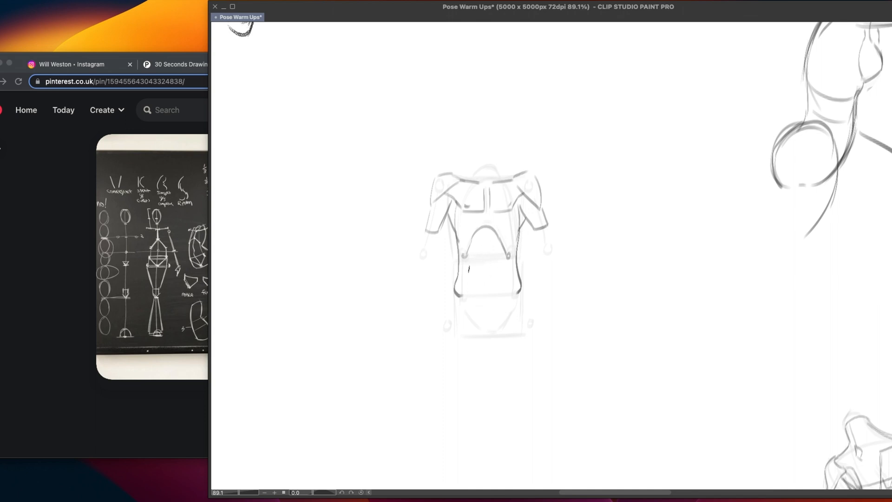
Draw two tapering abdominal lines from the lower rib points down to the pelvis base
left_click_drag(465, 255, 466, 262)
left_click_drag(498, 331, 498, 338)
mouse_move(465, 256)
left_mouse_down()
mouse_move(476, 310)
mouse_move(483, 335)
left_mouse_up()
left_click_drag(509, 259, 499, 337)
key("super+z")
left_click_drag(508, 258, 498, 336)
left_click_drag(520, 290, 499, 337)
key("super+z")
left_click_drag(516, 298, 497, 339)
key("super+z")
Try several slanted strokes beside the torso and undo them
left_click_drag(610, 282, 580, 335)
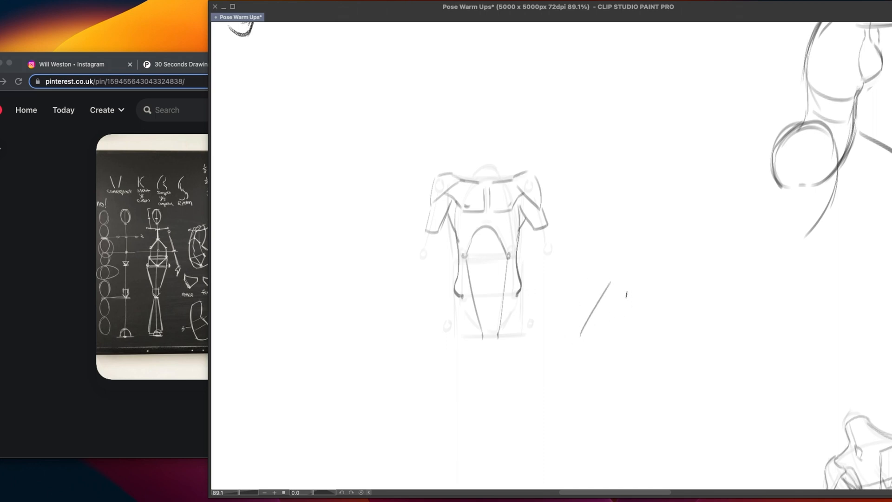
left_click_drag(627, 292, 604, 336)
key("super+z")
left_click_drag(623, 299, 600, 341)
key("super+z")
left_click_drag(630, 293, 606, 336)
key("super+z")
key("super+z")
Draw the diagonal groin lines from both hip points to the pelvis base and close the base with a short curve
key("super+z")
left_click_drag(516, 299, 500, 336)
mouse_move(463, 298)
left_mouse_down()
mouse_move(483, 339)
mouse_move(500, 338)
mouse_move(495, 344)
left_mouse_up()
key("super+z")
key("super+z")
key("super+z")
key("super+z")
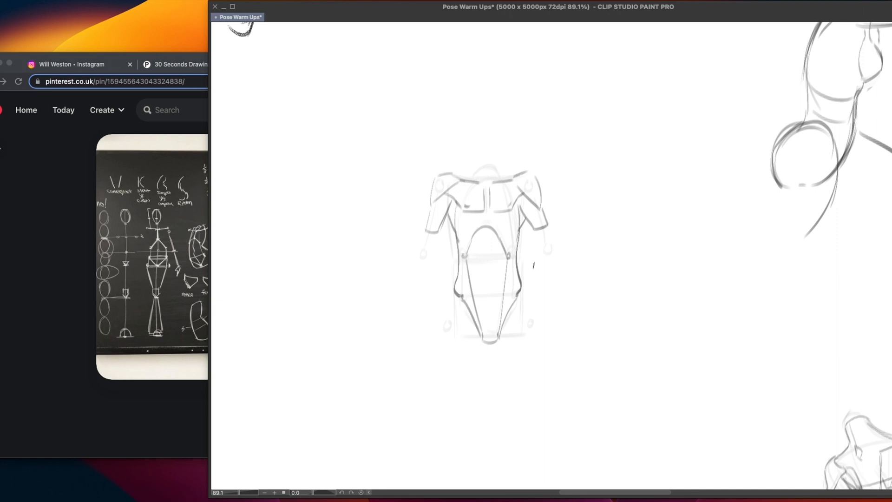
Point arrows at the torso's rib and hip levels, draw a horizontal line across the waist, and undo these marks
left_click_drag(431, 261, 445, 268)
mouse_move(417, 294)
left_mouse_down()
mouse_move(438, 295)
mouse_move(439, 303)
left_mouse_up()
left_click_drag(391, 279, 601, 273)
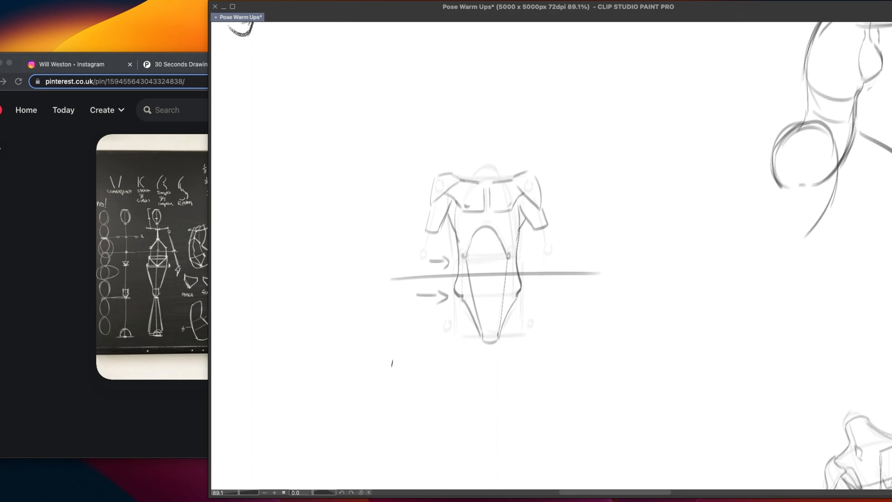
key("super+z")
key("super+z")
key("super+z")
key("super+z")
key("super+z")
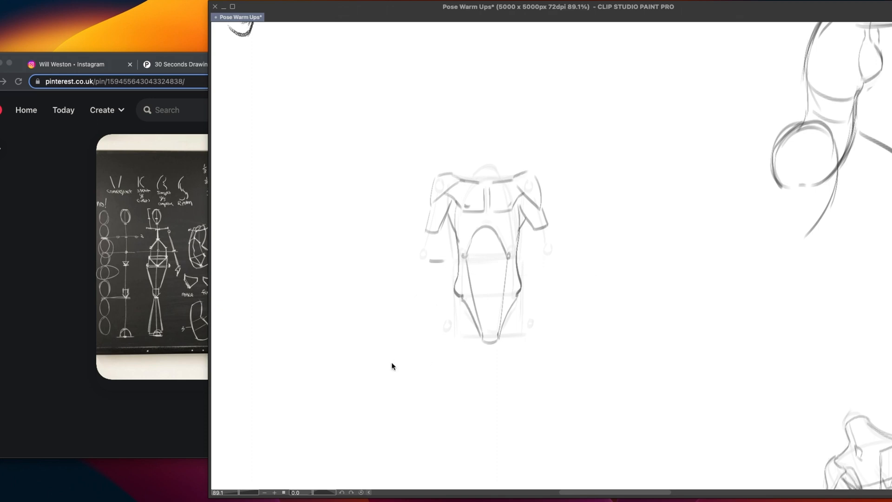
Draw a small inverted-triangle navel in the middle of the abdomen
mouse_move(482, 281)
left_mouse_down()
mouse_move(493, 281)
mouse_move(488, 287)
left_mouse_up()
Switch to the saved Instagram collection in the browser and view the second image of the last shoulder-anatomy post
left_click(202, 242)
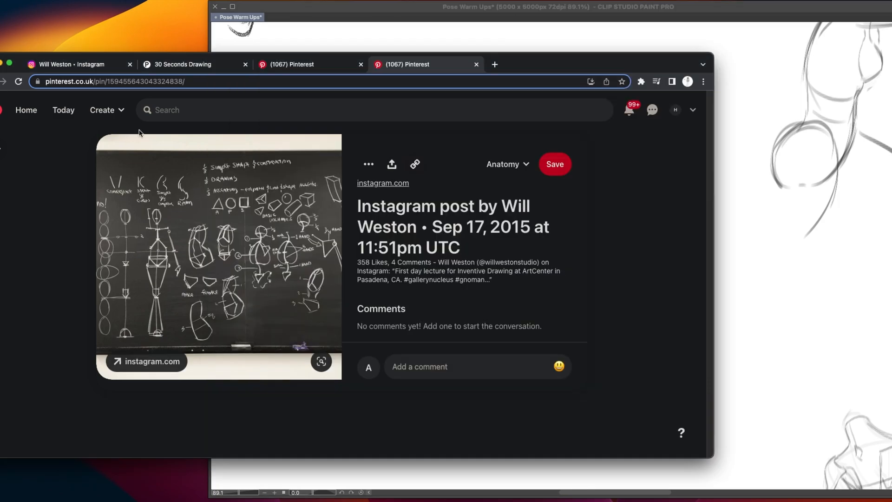
left_click(112, 65)
left_click(693, 103)
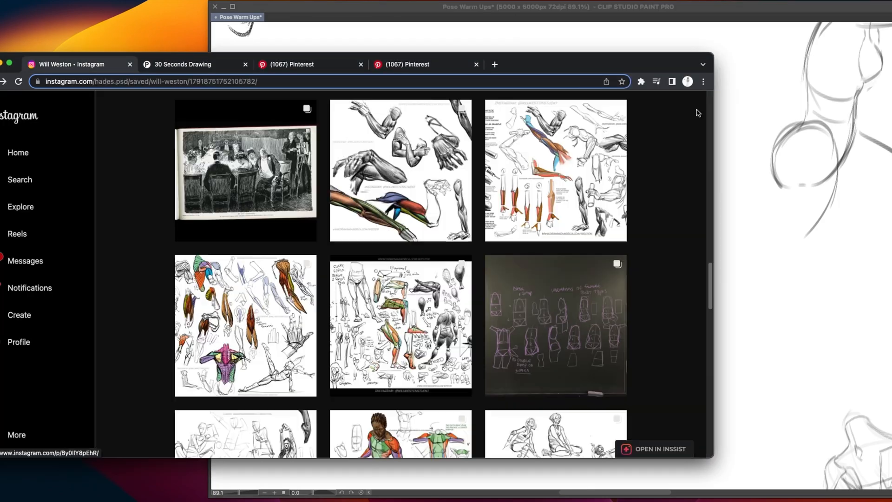
scroll(695, 326, "down", 10)
scroll(699, 382, "down", 8)
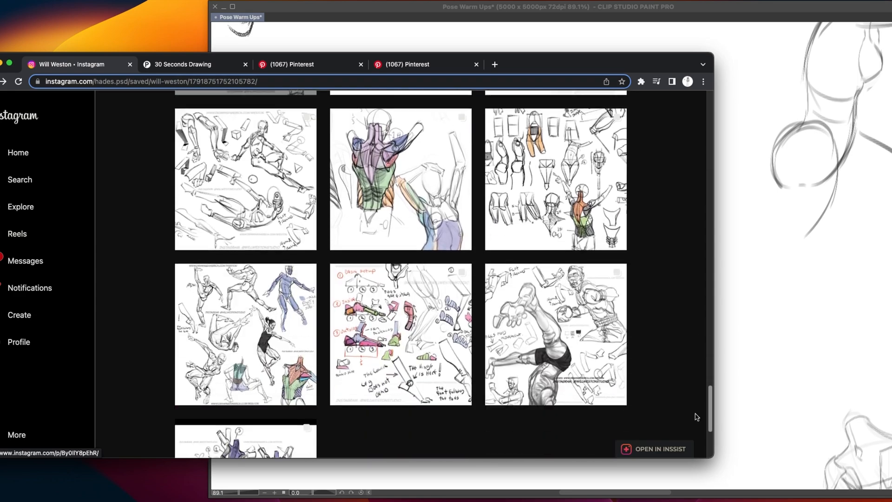
left_click(293, 377)
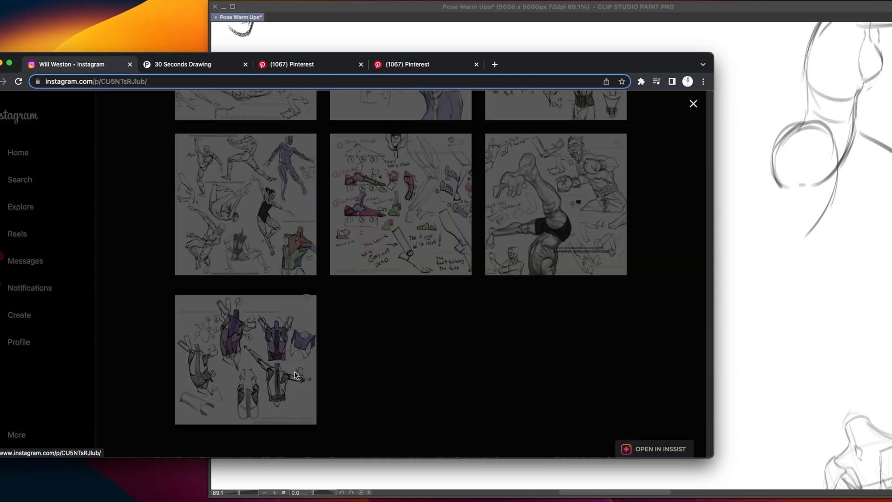
left_click(370, 275)
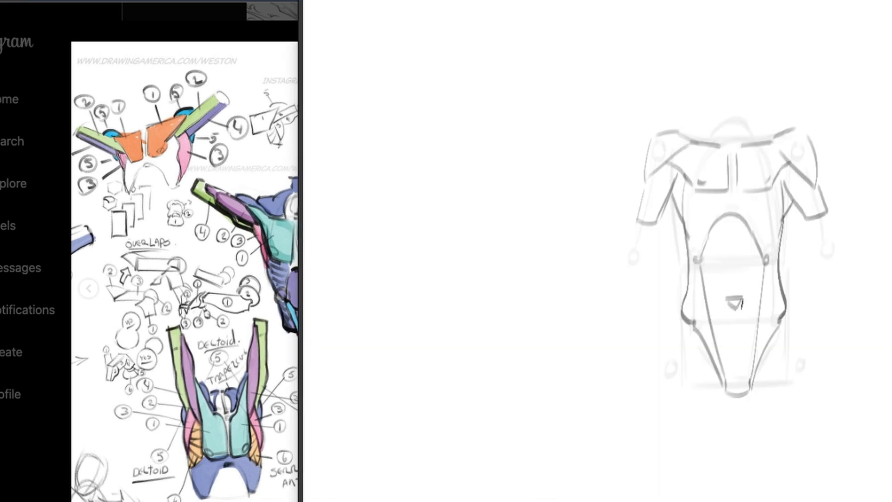
Draw a shallow curve across the abdomen at navel level between the tapering side lines
left_click_drag(681, 287, 709, 296)
key("super+z")
mouse_move(491, 278)
left_mouse_down()
mouse_move(506, 277)
mouse_move(485, 281)
mouse_move(504, 279)
left_mouse_up()
key("super+z")
key("super+z")
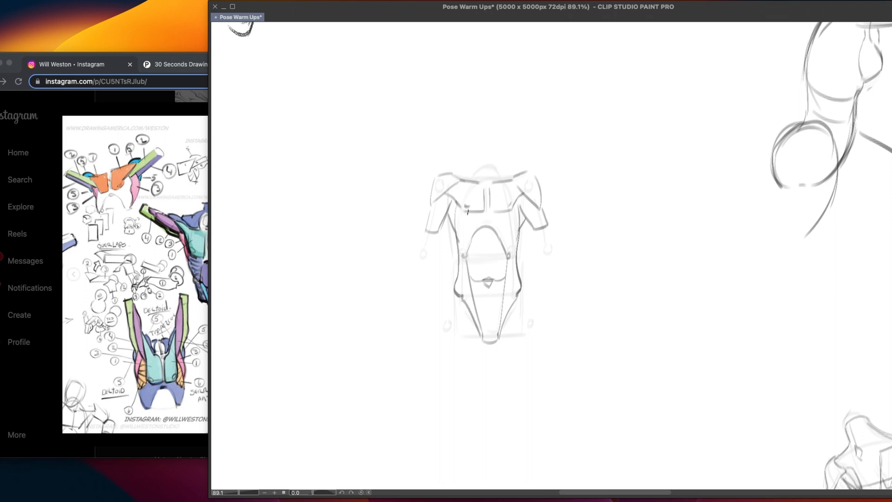
Redraw the lower edges of both chest shapes
key("super+z")
key("super+z")
left_click_drag(466, 215, 506, 217)
Draw the outer hip contours and close the cut-off upper thighs with curved bases
left_click_drag(455, 314, 449, 349)
left_click_drag(524, 291, 521, 349)
key("ctrl+z")
left_click_drag(451, 350, 530, 343)
key("ctrl+z")
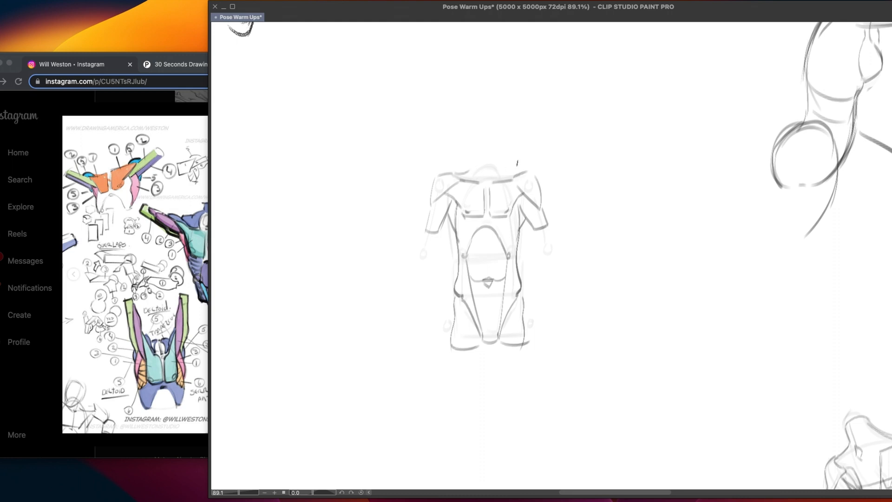
Draw the neck as a short cylinder rising from the collarbones
left_click_drag(478, 154, 500, 152)
mouse_move(478, 153)
left_mouse_down()
mouse_move(480, 179)
mouse_move(497, 179)
left_mouse_up()
key("super+z")
key("super+z")
Draw the trapezius slopes from the neck to both shoulders
key("super+z")
left_click_drag(478, 151, 482, 182)
left_click_drag(498, 152, 497, 179)
mouse_move(477, 155)
left_mouse_down()
mouse_move(479, 181)
mouse_move(500, 179)
left_mouse_up()
Try a curved stroke beside the torso's shoulder and undo it
key("super+z")
mouse_move(464, 163)
left_mouse_down()
mouse_move(452, 174)
mouse_move(528, 172)
left_mouse_up()
key("super+z")
key("super+z")
key("super+z")
key("super+z")
key("super+z")
left_click_drag(574, 187, 619, 168)
key("super+z")
left_click_drag(575, 193, 619, 170)
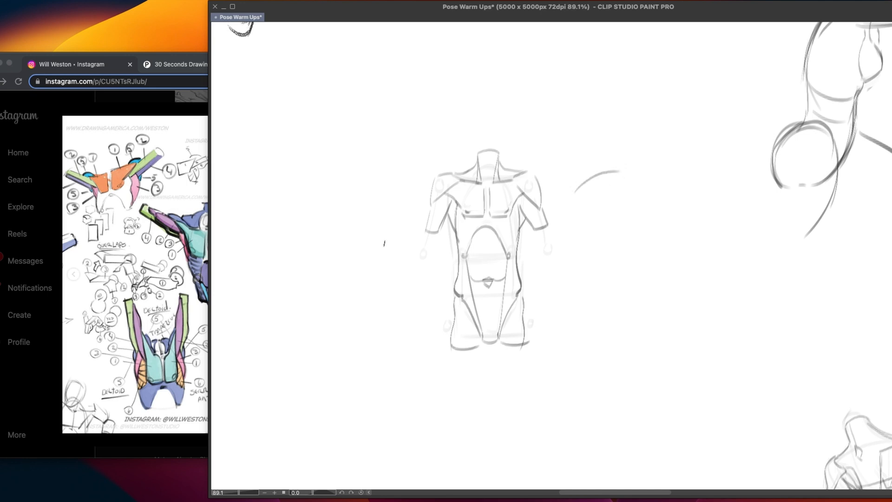
key("super+z")
left_click_drag(572, 192, 611, 173)
key("super+z")
Add oblique lines from the rib points to the hips and touch up the thigh base and lat contour
left_click_drag(465, 253, 462, 295)
left_click_drag(509, 256, 517, 292)
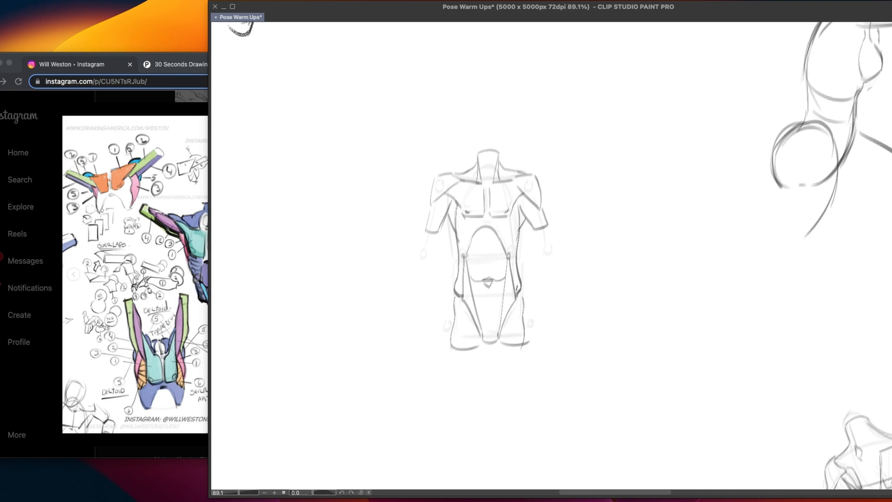
key("super+z")
left_click_drag(510, 258, 515, 299)
key("super+z")
left_click_drag(502, 345, 516, 344)
left_click_drag(516, 215, 518, 240)
Check the shoulder-anatomy reference post in the browser and return to the canvas
left_click(158, 408)
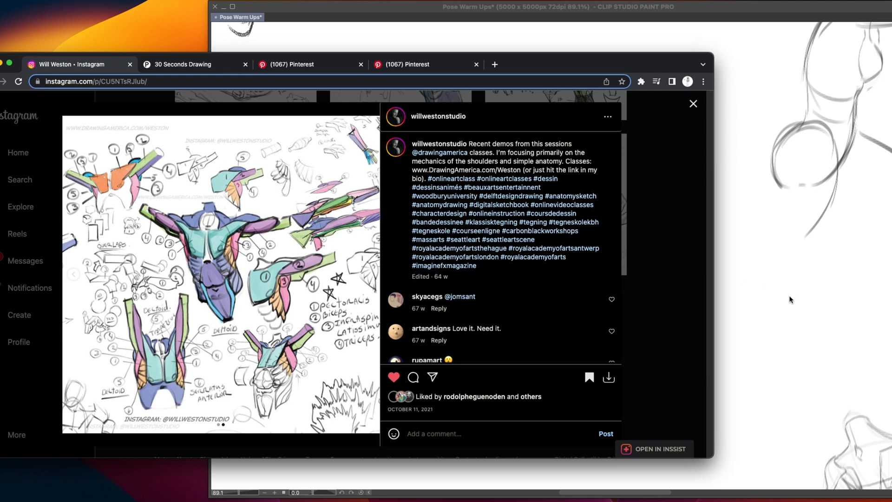
left_click(762, 280)
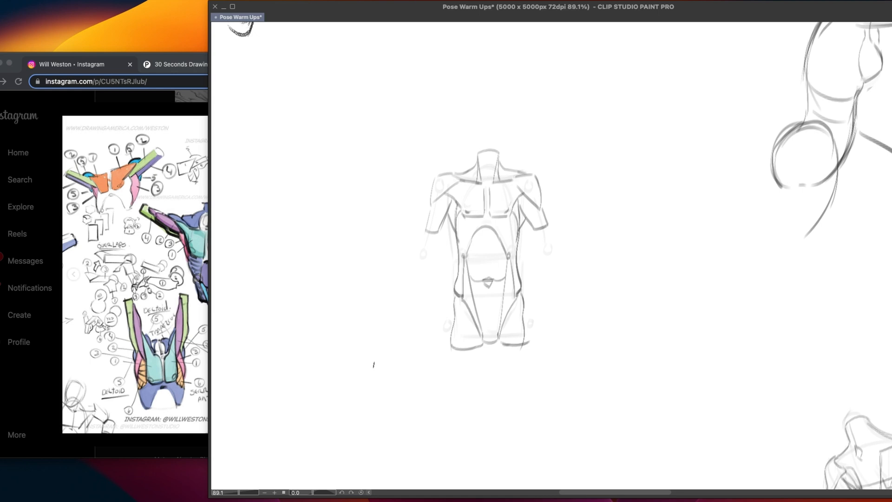
Colour both deltoids red and both chest shapes blue on the front torso
left_click_drag(601, 317, 570, 322)
key("super+plus")
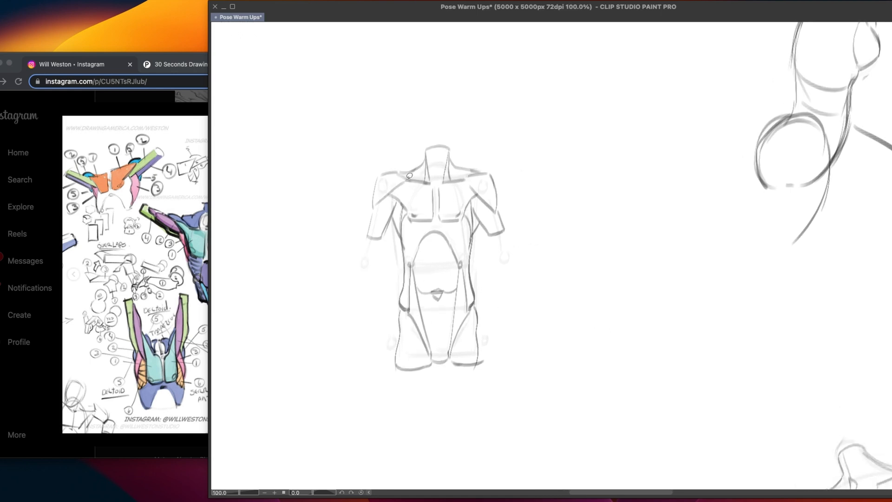
left_click_drag(406, 180, 399, 172)
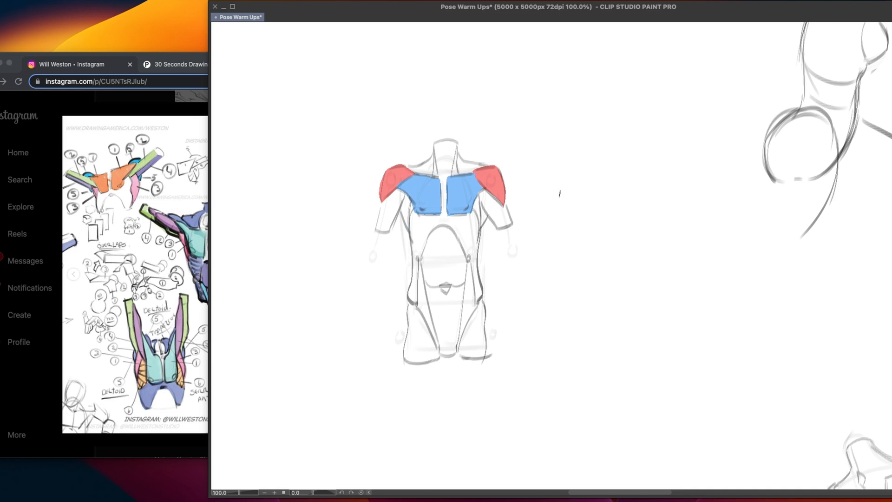
Draw two blue horizontal strokes beside the coloured torso and clear the trial marks
left_click_drag(526, 171, 594, 170)
left_click_drag(527, 265, 609, 261)
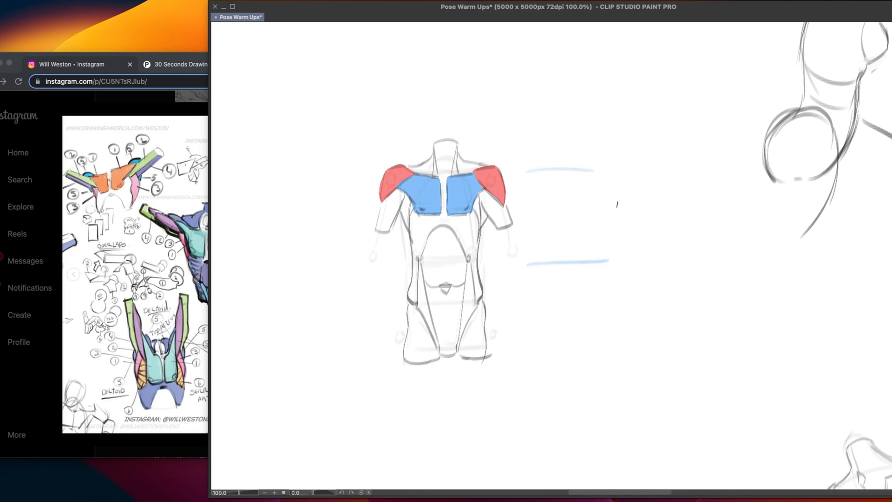
left_click_drag(551, 212, 570, 211)
key("Delete")
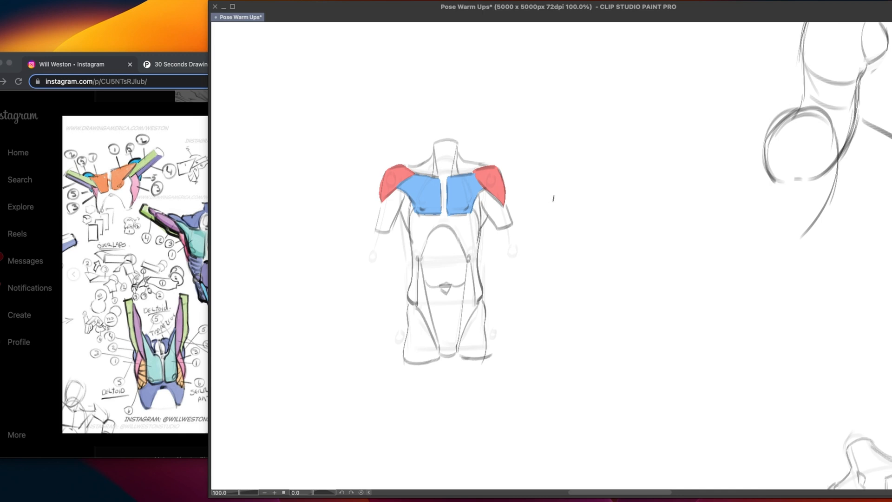
mouse_move(556, 197)
left_mouse_down()
mouse_move(519, 202)
mouse_move(527, 207)
left_mouse_up()
key("super+z")
key("super+z")
Colour the narrow strips beside the ribcage below both chest shapes orange-red
left_click_drag(385, 317, 376, 290)
mouse_move(402, 171)
left_mouse_down()
mouse_move(403, 194)
mouse_move(402, 170)
left_mouse_up()
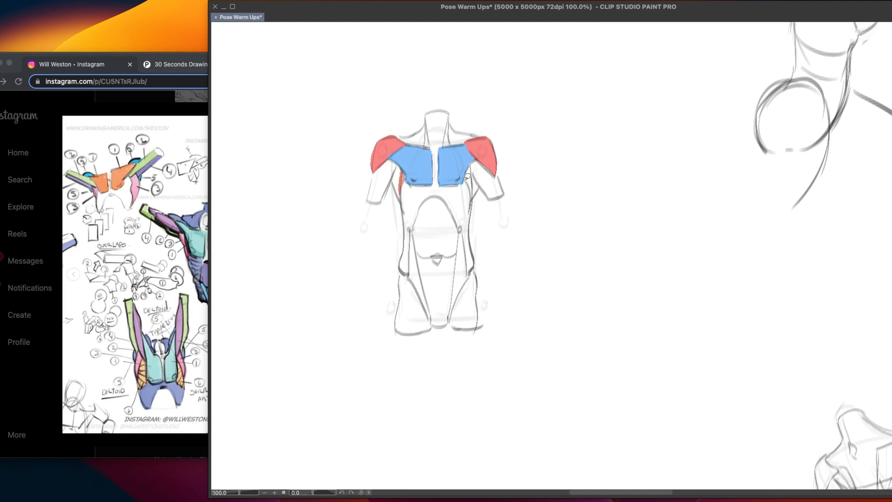
mouse_move(464, 180)
left_mouse_down()
mouse_move(472, 199)
mouse_move(473, 164)
mouse_move(467, 176)
left_mouse_up()
Colour the lat wedges between the upper arms and the orange-red strips yellow on both sides
mouse_move(407, 167)
left_mouse_down()
mouse_move(424, 168)
mouse_move(408, 182)
mouse_move(420, 201)
mouse_move(418, 166)
left_mouse_up()
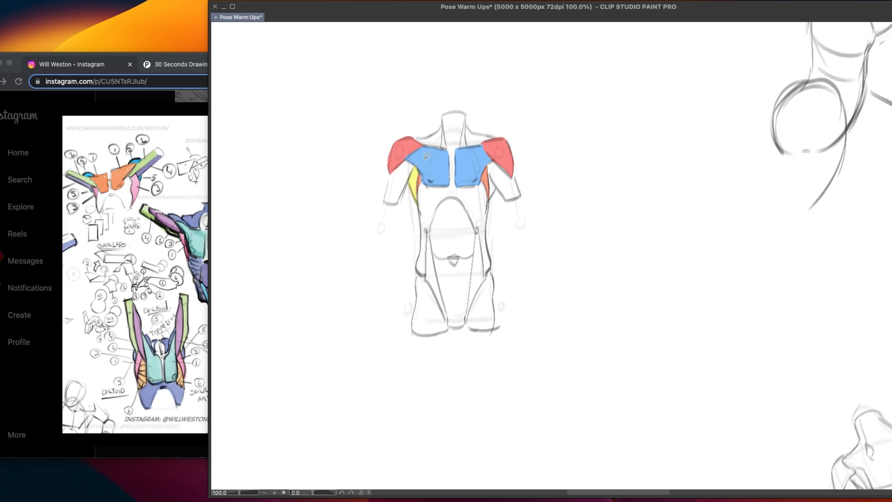
key("ctrl+z")
mouse_move(419, 164)
left_mouse_down()
mouse_move(409, 182)
mouse_move(417, 202)
mouse_move(419, 165)
left_mouse_up()
mouse_move(492, 173)
left_mouse_down()
mouse_move(492, 197)
mouse_move(492, 174)
left_mouse_up()
Examine the muscle colours on the coloured front torso among the earlier warm-up sketches
left_click_drag(502, 248, 459, 263)
mouse_move(627, 192)
left_mouse_down()
mouse_move(498, 249)
mouse_move(480, 241)
left_mouse_up()
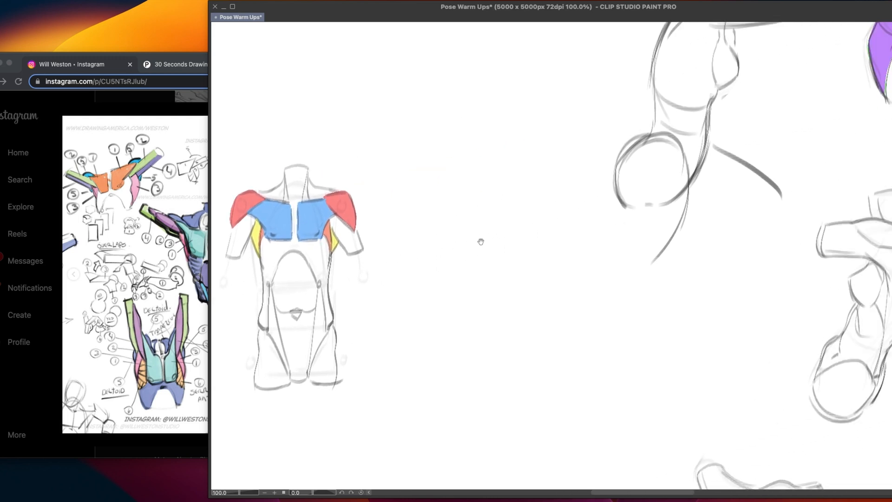
left_click_drag(713, 163, 405, 252)
left_click_drag(391, 294, 498, 221)
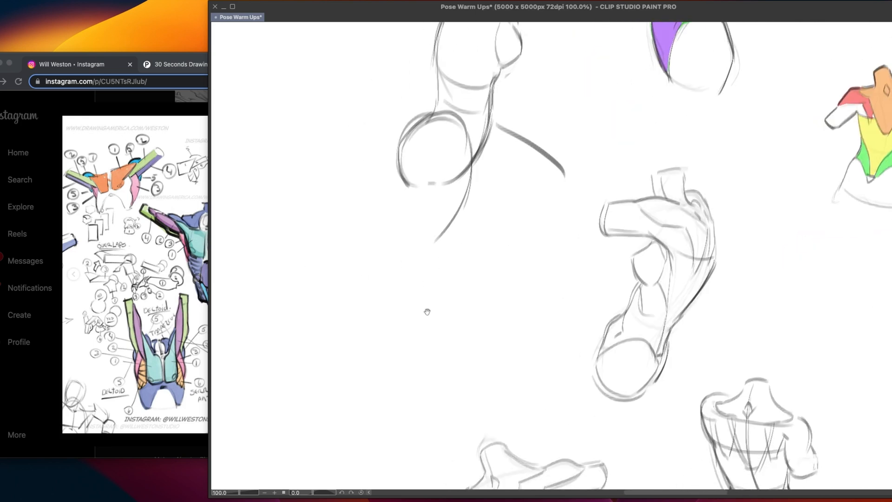
mouse_move(539, 316)
left_mouse_down()
mouse_move(490, 253)
mouse_move(502, 258)
left_mouse_up()
left_click_drag(599, 272, 488, 240)
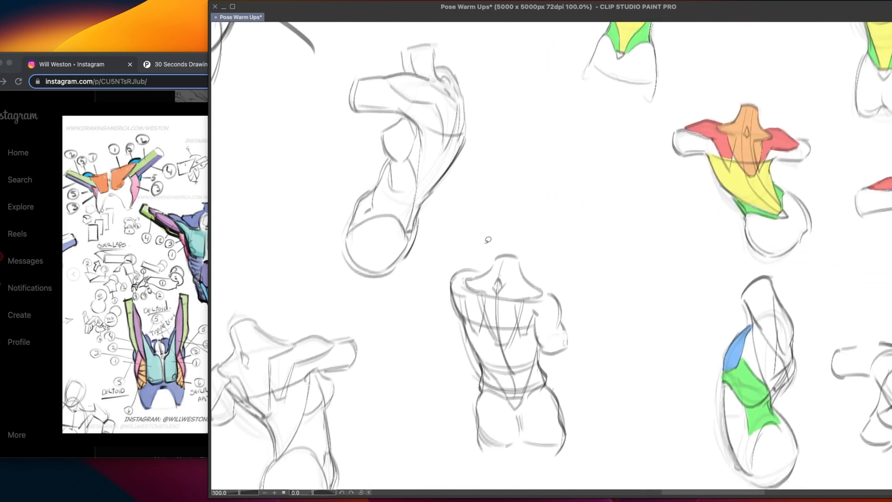
mouse_move(569, 281)
left_mouse_down()
mouse_move(465, 248)
mouse_move(378, 235)
left_mouse_up()
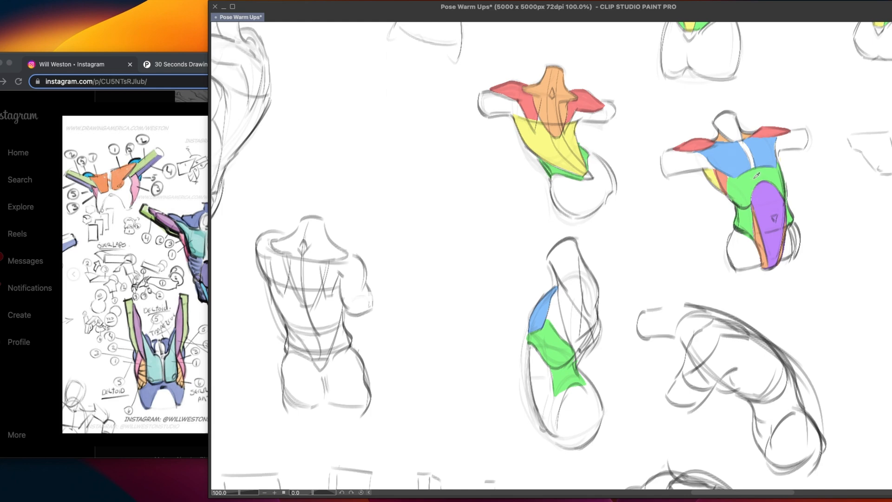
mouse_move(430, 251)
left_mouse_down()
mouse_move(604, 203)
mouse_move(871, 153)
left_mouse_up()
mouse_move(307, 229)
left_mouse_down()
mouse_move(407, 220)
mouse_move(641, 235)
mouse_move(655, 246)
left_mouse_up()
left_click_drag(527, 209, 544, 348)
mouse_move(487, 238)
left_mouse_down()
mouse_move(493, 269)
mouse_move(529, 297)
left_mouse_up()
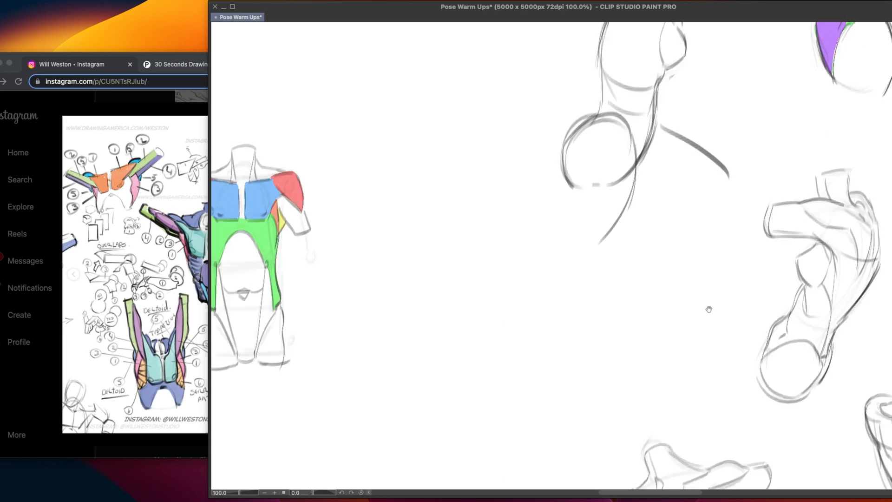
Colour the external oblique area green around the abdominal arch and down both flanks
left_click_drag(517, 343, 695, 323)
left_click_drag(526, 316, 577, 327)
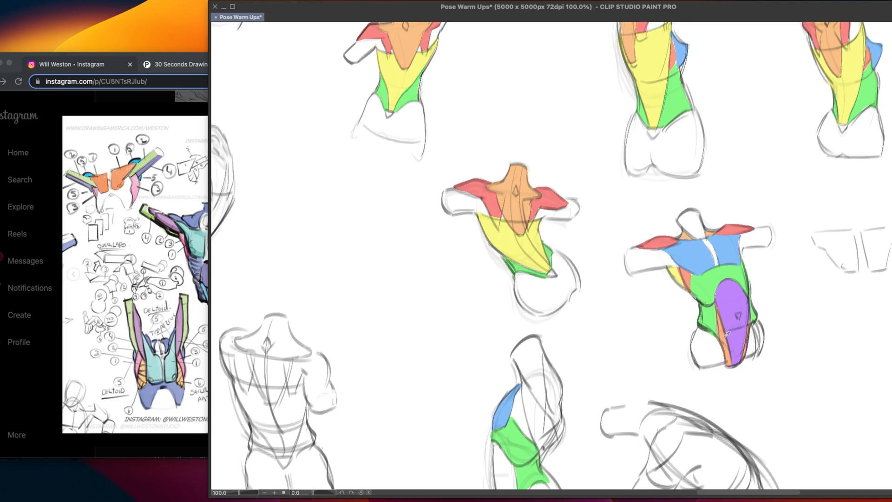
Colour the narrow tapering strips on both sides of the lower abdomen orange, matching the earlier coloured front torso
left_click_drag(256, 383, 716, 317)
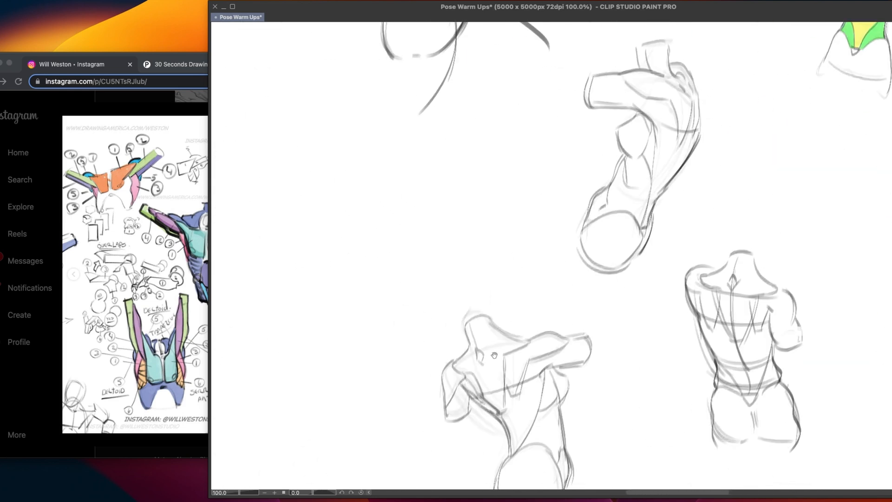
left_click_drag(494, 355, 582, 399)
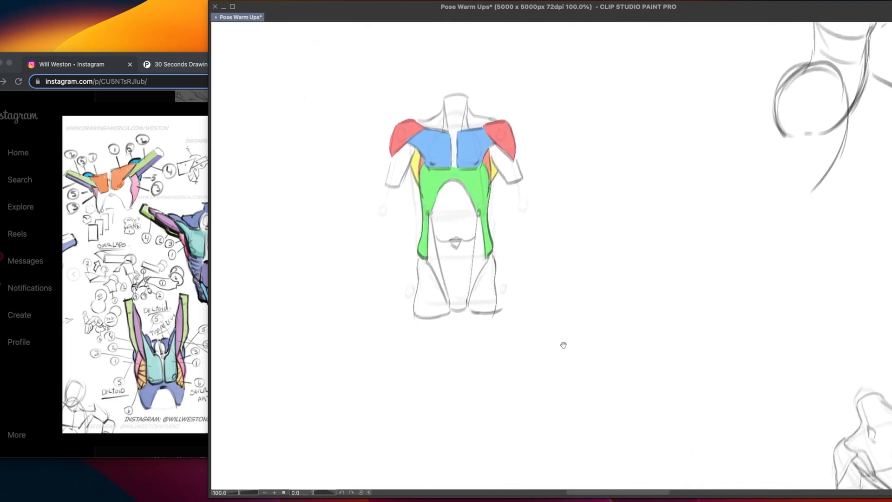
mouse_move(564, 344)
left_mouse_down()
mouse_move(569, 375)
mouse_move(547, 376)
mouse_move(570, 347)
left_mouse_up()
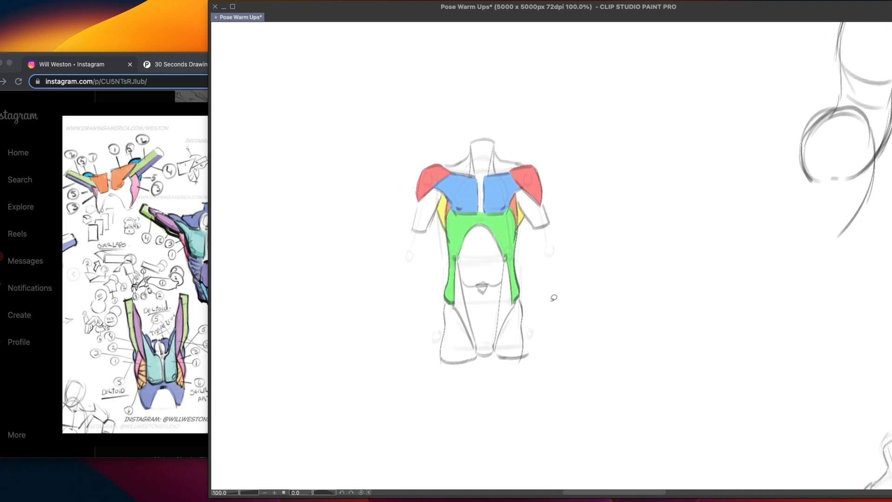
left_click_drag(520, 328, 508, 288)
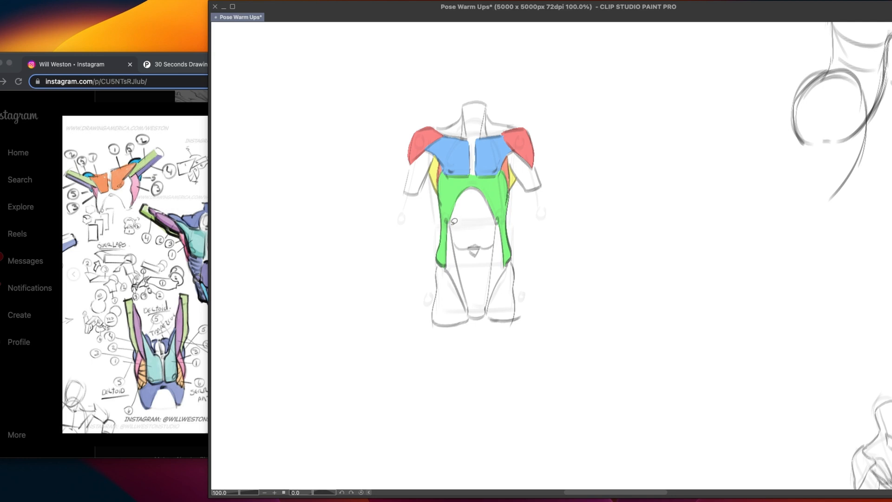
mouse_move(447, 220)
left_mouse_down()
mouse_move(447, 266)
mouse_move(449, 227)
left_mouse_up()
mouse_move(497, 223)
left_mouse_down()
mouse_move(487, 304)
mouse_move(497, 224)
left_mouse_up()
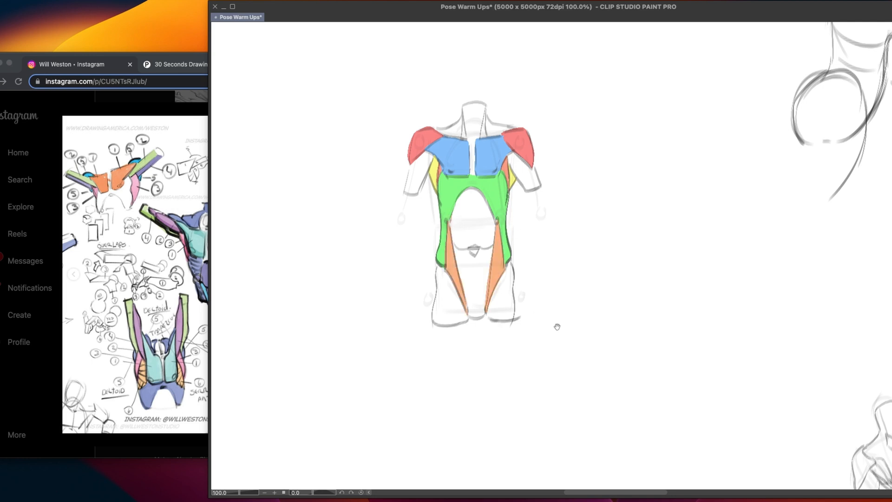
Fill the central abdominal shape purple from the arch down to the pubic area, right up to its side edges
left_click_drag(569, 339, 487, 353)
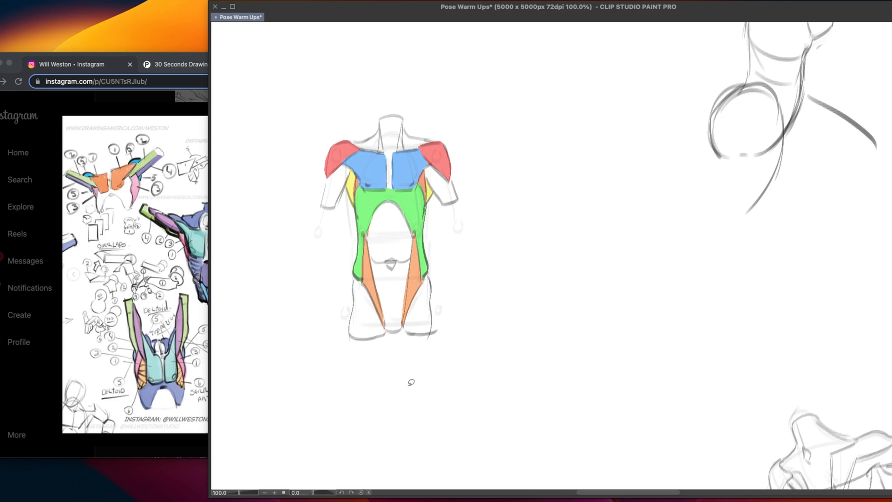
left_click_drag(851, 418, 601, 299)
left_click_drag(374, 336, 644, 339)
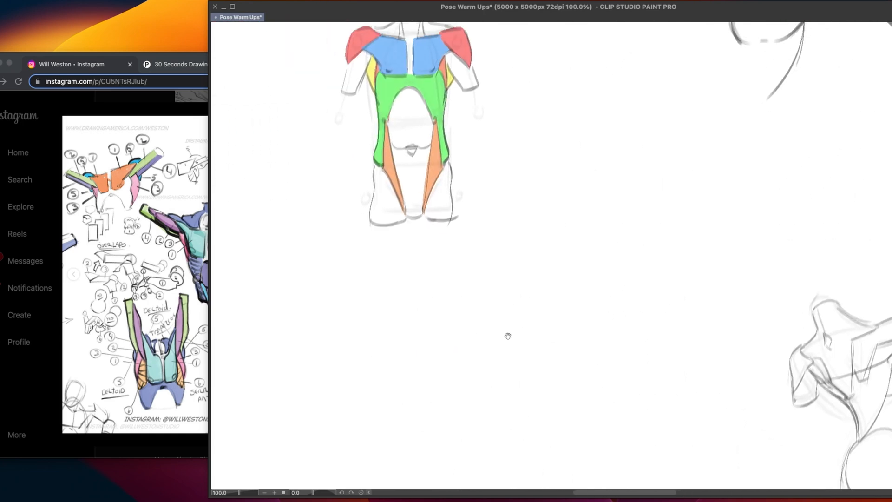
left_click_drag(443, 283, 488, 403)
left_click_drag(476, 361, 495, 370)
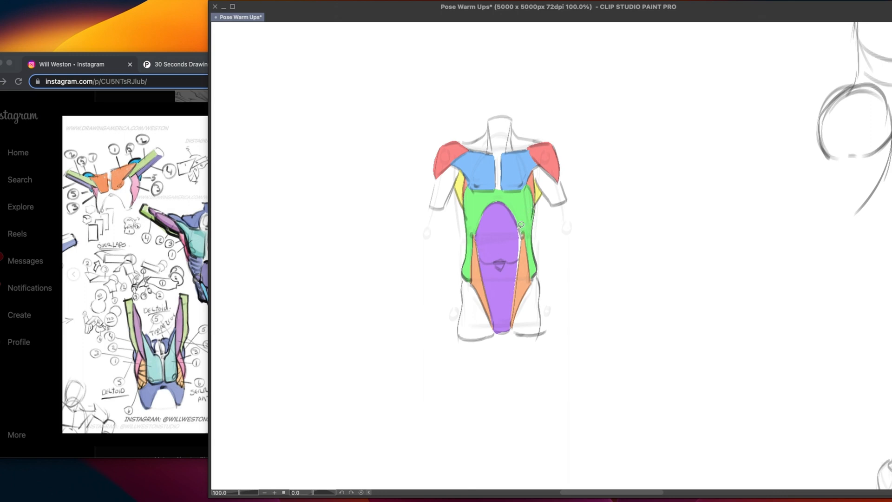
mouse_move(521, 225)
left_mouse_down()
mouse_move(506, 302)
mouse_move(520, 230)
left_mouse_up()
mouse_move(571, 262)
left_mouse_down()
mouse_move(548, 267)
mouse_move(553, 272)
left_mouse_up()
key("ctrl+z")
left_click_drag(568, 256, 546, 260)
left_click_drag(549, 252, 556, 268)
key("ctrl+z")
key("ctrl+z")
Paint a column of red, blue, green, yellow, purple and orange colour swatches beside the torso
mouse_move(540, 308)
left_mouse_down()
mouse_move(546, 335)
mouse_move(521, 314)
mouse_move(516, 326)
mouse_move(559, 311)
left_mouse_up()
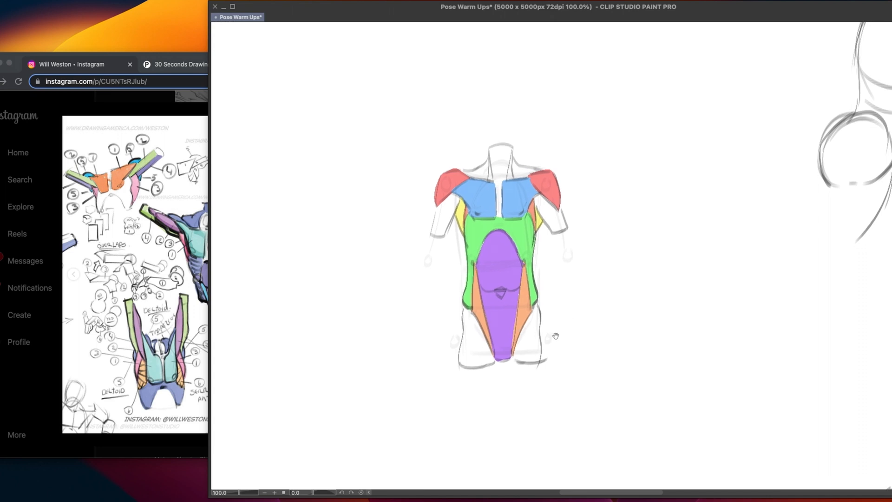
left_click_drag(543, 347, 528, 318)
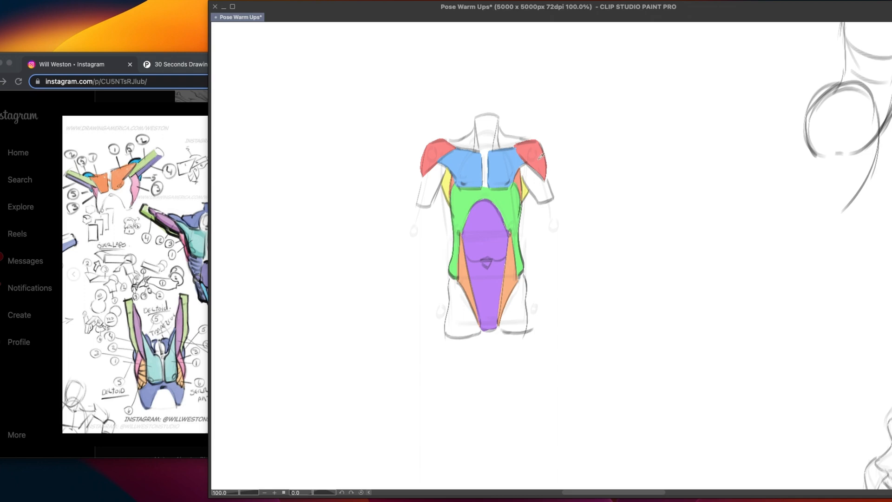
scroll(526, 205, "right", 5)
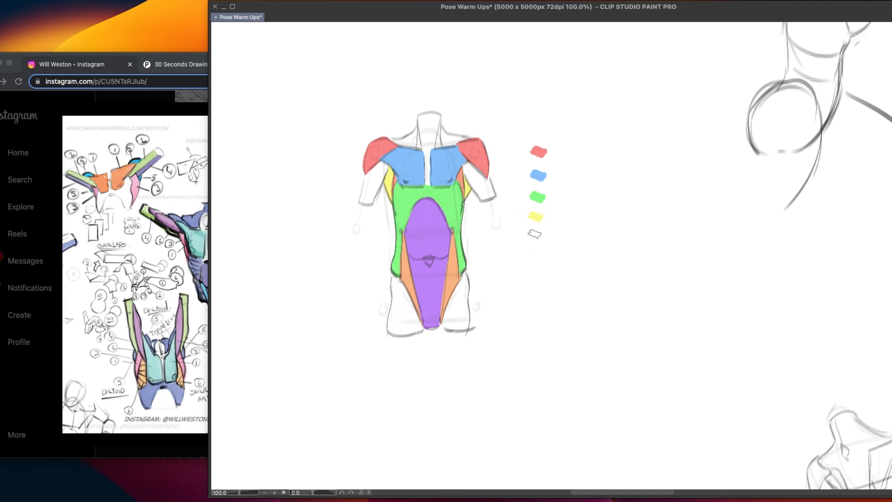
left_click_drag(530, 234, 542, 236)
left_click(408, 264, "alt")
left_click_drag(530, 252, 542, 255)
Hand-letter a dash and the label DELTOIDS beside the red swatch
left_click_drag(559, 151, 568, 151)
left_click_drag(578, 142, 579, 161)
mouse_move(579, 142)
left_mouse_down()
mouse_move(580, 159)
mouse_move(599, 141)
left_mouse_up()
left_click_drag(589, 151, 615, 157)
mouse_move(609, 142)
left_mouse_down()
mouse_move(624, 140)
mouse_move(624, 155)
mouse_move(645, 140)
left_mouse_up()
mouse_move(633, 154)
left_mouse_down()
mouse_move(659, 152)
mouse_move(675, 136)
left_mouse_up()
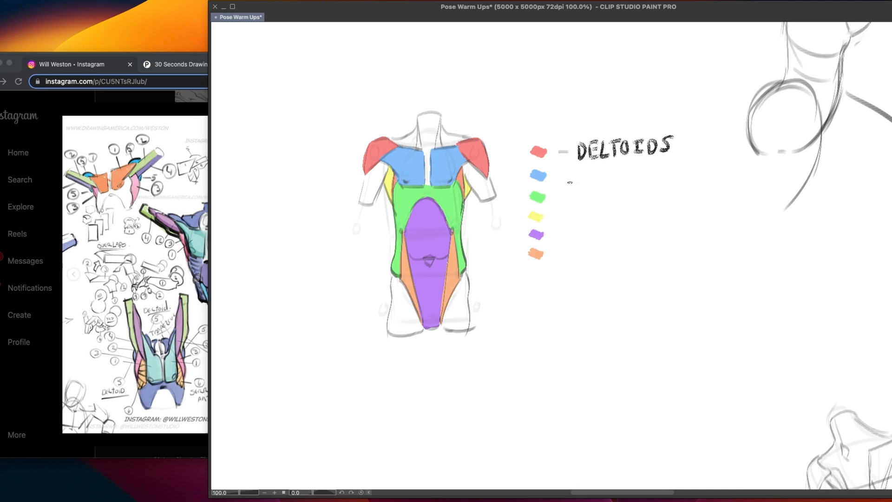
Hand-letter a dash and the label PECTORALIS MAJOR beside the blue swatch
left_click_drag(559, 176, 568, 176)
mouse_move(581, 172)
left_mouse_down()
mouse_move(580, 184)
mouse_move(593, 184)
mouse_move(604, 169)
left_mouse_up()
mouse_move(594, 178)
left_mouse_down()
mouse_move(619, 174)
mouse_move(624, 183)
left_mouse_up()
mouse_move(619, 171)
left_mouse_down()
mouse_move(635, 169)
mouse_move(645, 183)
left_mouse_up()
left_click_drag(646, 170, 656, 180)
left_click_drag(656, 176, 667, 174)
left_click_drag(677, 166, 683, 177)
mouse_move(690, 168)
left_mouse_down()
mouse_move(690, 178)
mouse_move(695, 167)
left_mouse_up()
left_click_drag(684, 177, 697, 178)
left_click_drag(706, 168, 704, 176)
mouse_move(724, 170)
left_mouse_down()
mouse_move(725, 179)
mouse_move(756, 175)
left_mouse_up()
left_click_drag(761, 171, 759, 182)
left_click_drag(758, 169, 781, 182)
left_click_drag(780, 169, 796, 181)
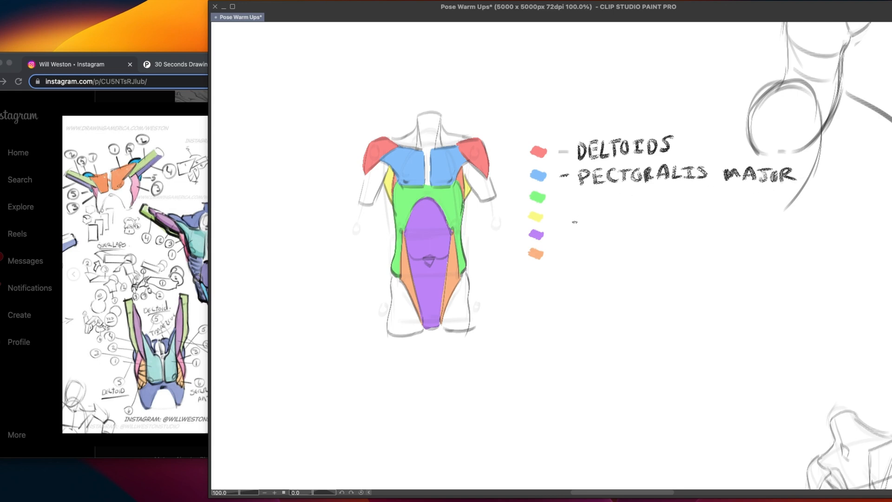
Hand-letter a dash and the label EXTERNAL OBLIQUE beside the green swatch
mouse_move(560, 199)
left_mouse_down()
mouse_move(580, 205)
mouse_move(589, 191)
left_mouse_up()
left_click_drag(579, 199, 603, 205)
mouse_move(599, 192)
left_mouse_down()
mouse_move(618, 190)
mouse_move(615, 205)
mouse_move(623, 189)
left_mouse_up()
left_click_drag(617, 197, 625, 197)
mouse_move(617, 204)
left_mouse_down()
mouse_move(636, 192)
mouse_move(639, 204)
mouse_move(637, 191)
left_mouse_up()
left_click_drag(639, 191, 659, 187)
mouse_move(660, 188)
left_mouse_down()
mouse_move(666, 200)
mouse_move(701, 190)
mouse_move(709, 200)
mouse_move(736, 201)
mouse_move(740, 190)
left_mouse_up()
left_click_drag(728, 200, 767, 200)
left_click_drag(762, 189, 767, 199)
left_click_drag(767, 187, 780, 194)
left_click_drag(767, 200, 780, 199)
left_click_drag(745, 203, 749, 205)
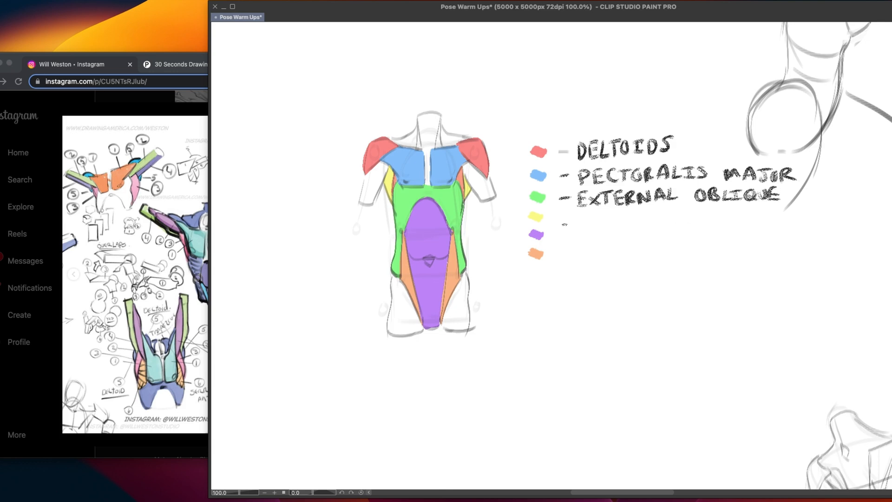
Letter LATS beside the yellow swatch and ABS beside the purple one, and add a dash beside the orange swatch
left_click_drag(553, 221, 603, 227)
left_click_drag(593, 222, 612, 227)
mouse_move(603, 216)
left_mouse_down()
mouse_move(626, 214)
mouse_move(621, 225)
left_mouse_up()
left_click_drag(556, 239, 591, 247)
left_click_drag(590, 233, 594, 247)
mouse_move(601, 235)
left_mouse_down()
mouse_move(608, 232)
mouse_move(602, 245)
mouse_move(568, 257)
left_mouse_up()
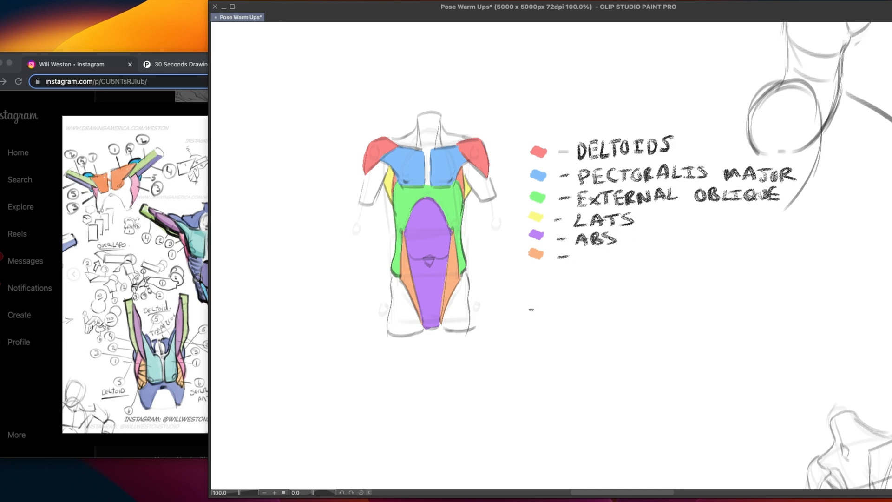
left_click_drag(631, 239, 659, 236)
mouse_move(643, 228)
left_mouse_down()
mouse_move(625, 240)
mouse_move(643, 244)
mouse_move(622, 242)
left_mouse_up()
key("super+z")
left_click_drag(622, 241, 638, 247)
key("super+z")
Hand-letter the label SHEATH OF ABS after the dash beside the orange swatch
key("super+z")
left_click_drag(586, 252, 578, 264)
key("super+z")
mouse_move(591, 252)
left_mouse_down()
mouse_move(590, 264)
mouse_move(600, 258)
left_mouse_up()
left_click_drag(602, 252, 605, 263)
mouse_move(606, 250)
left_mouse_down()
mouse_move(618, 249)
mouse_move(617, 257)
left_mouse_up()
mouse_move(606, 264)
left_mouse_down()
mouse_move(629, 250)
mouse_move(635, 263)
left_mouse_up()
left_click_drag(624, 258, 639, 264)
mouse_move(631, 249)
left_mouse_down()
mouse_move(646, 248)
mouse_move(647, 264)
left_mouse_up()
mouse_move(646, 258)
left_mouse_down()
mouse_move(659, 257)
mouse_move(658, 264)
mouse_move(689, 252)
mouse_move(695, 265)
left_mouse_up()
mouse_move(696, 249)
left_mouse_down()
mouse_move(712, 256)
mouse_move(732, 247)
left_mouse_up()
left_click_drag(732, 246, 739, 262)
mouse_move(729, 257)
left_mouse_down()
mouse_move(755, 262)
mouse_move(771, 246)
mouse_move(762, 263)
left_mouse_up()
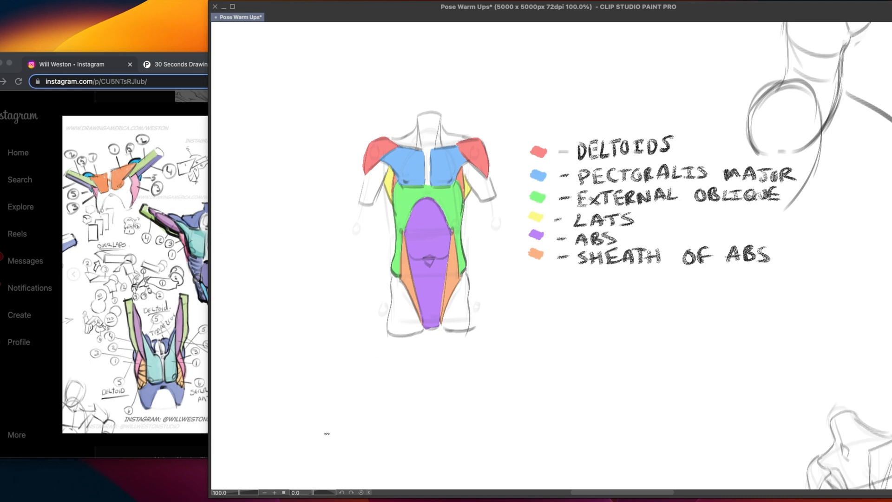
Switch to the browser, close the open post and open the blackboard torso anatomy drawing from the saved Instagram posts
left_click_drag(327, 434, 317, 448)
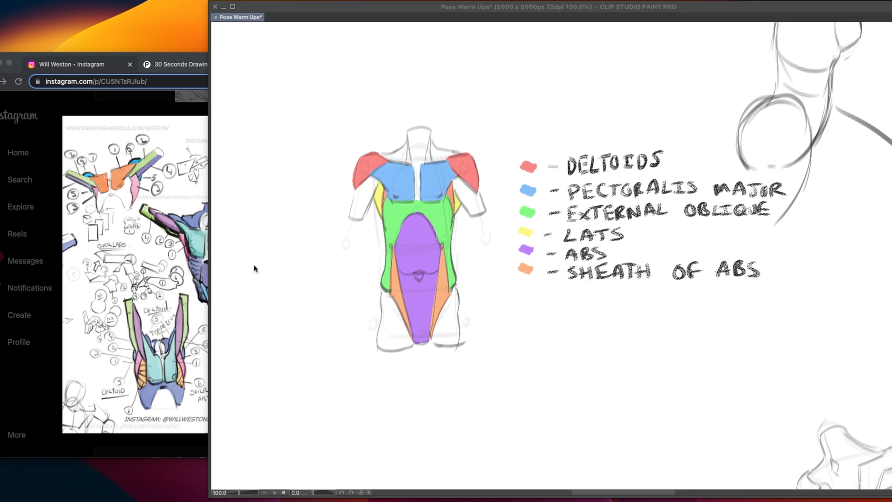
left_click(182, 269)
left_click(683, 218)
scroll(604, 214, "up", 15)
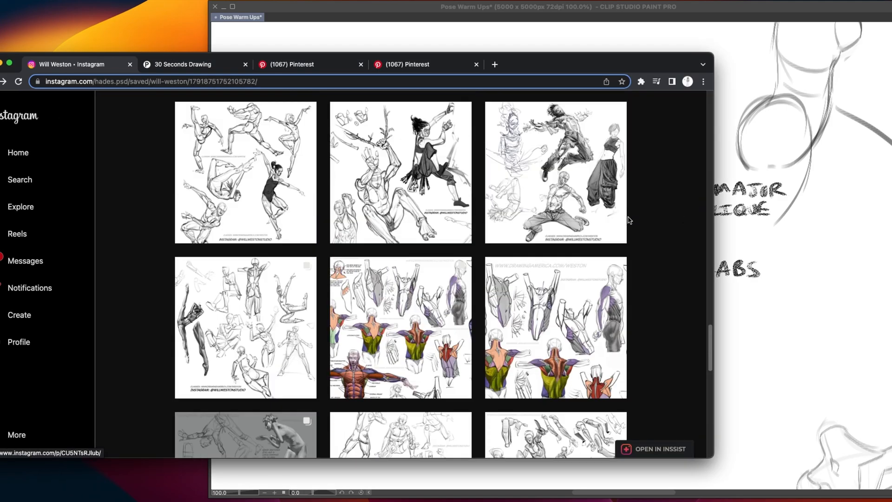
scroll(539, 218, "up", 10)
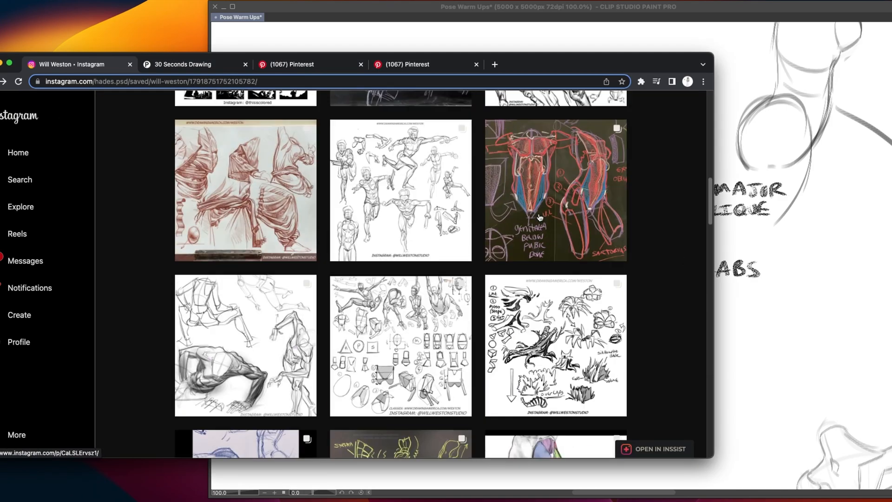
scroll(570, 245, "down", 5)
scroll(571, 245, "down", 6)
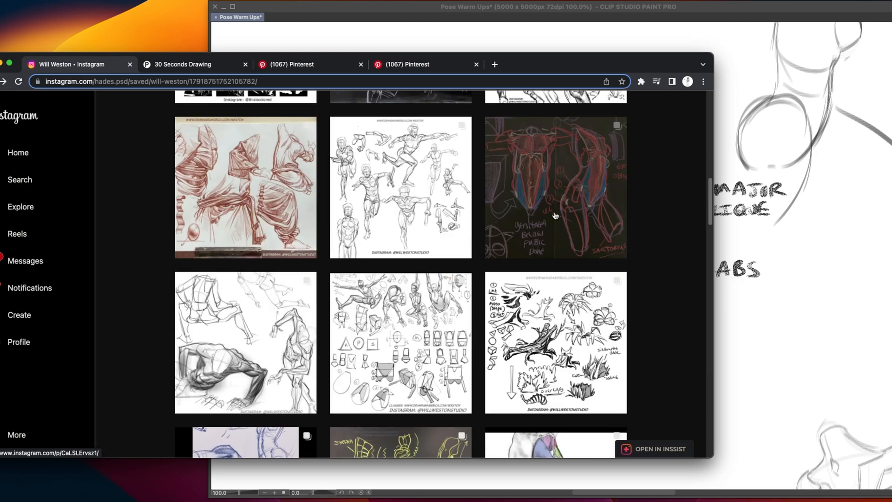
left_click(567, 223)
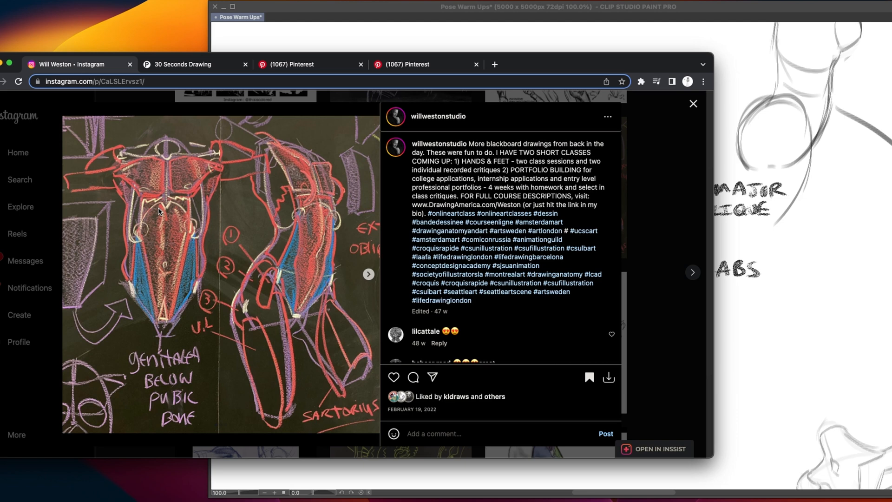
Switch back to Clip Studio Paint and draw an arrow pointing at the ABS label
key("super+Tab")
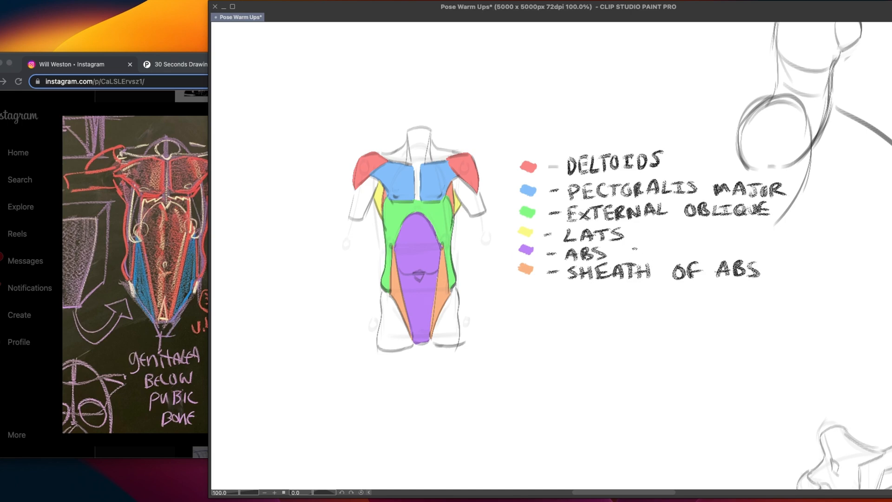
mouse_move(623, 254)
left_mouse_down()
mouse_move(659, 249)
mouse_move(635, 260)
left_mouse_up()
mouse_move(422, 212)
left_mouse_down()
mouse_move(389, 241)
mouse_move(423, 334)
mouse_move(440, 286)
mouse_move(435, 217)
mouse_move(401, 220)
mouse_move(399, 306)
mouse_move(418, 349)
left_mouse_up()
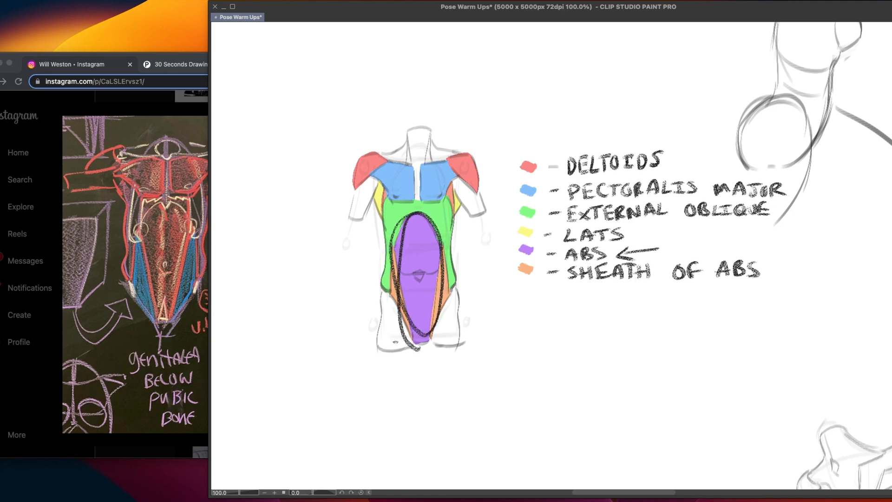
key("super+z")
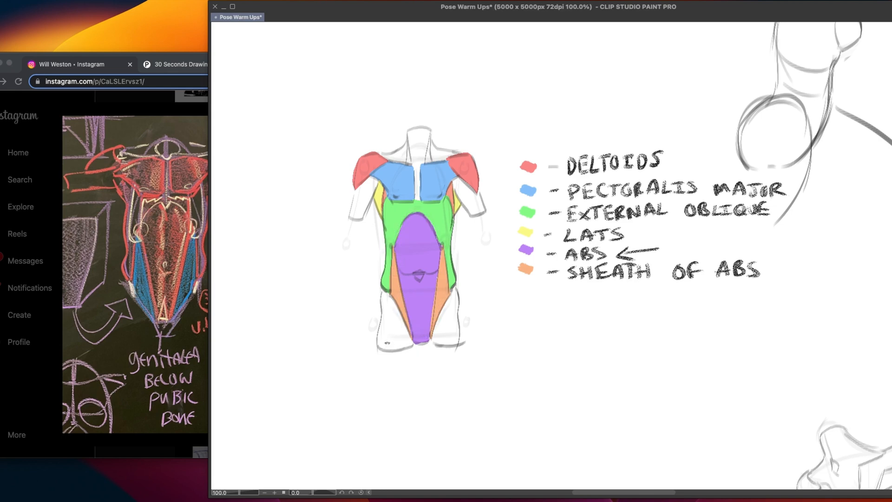
mouse_move(438, 259)
left_mouse_down()
mouse_move(435, 228)
mouse_move(395, 287)
mouse_move(433, 319)
mouse_move(443, 238)
left_mouse_up()
key("super+z")
Switch to the browser, leave the blackboard post and open the second image of the last saved shoulder anatomy post
key("super+Tab")
left_click(669, 132)
scroll(325, 322, "down", 15)
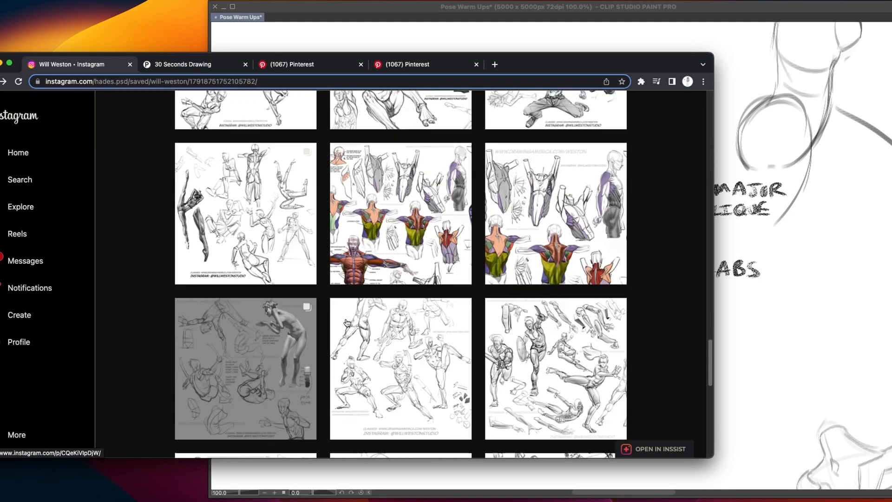
scroll(346, 323, "down", 10)
left_click(299, 325)
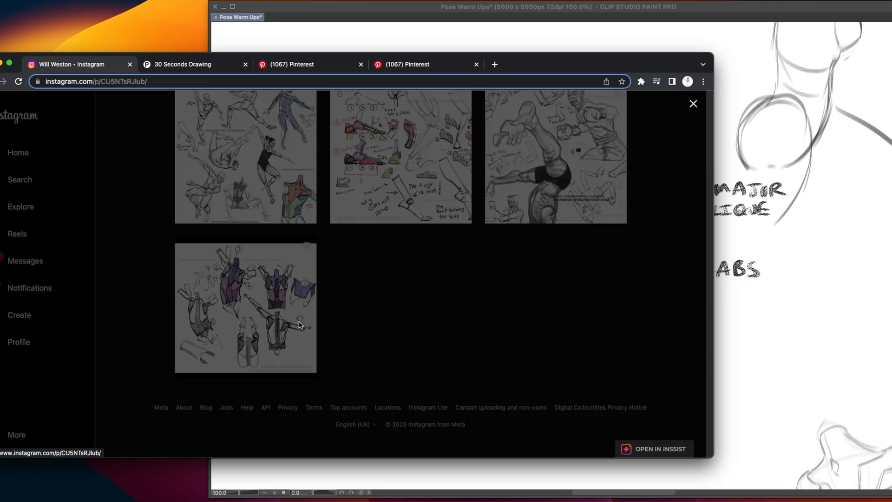
left_click(360, 276)
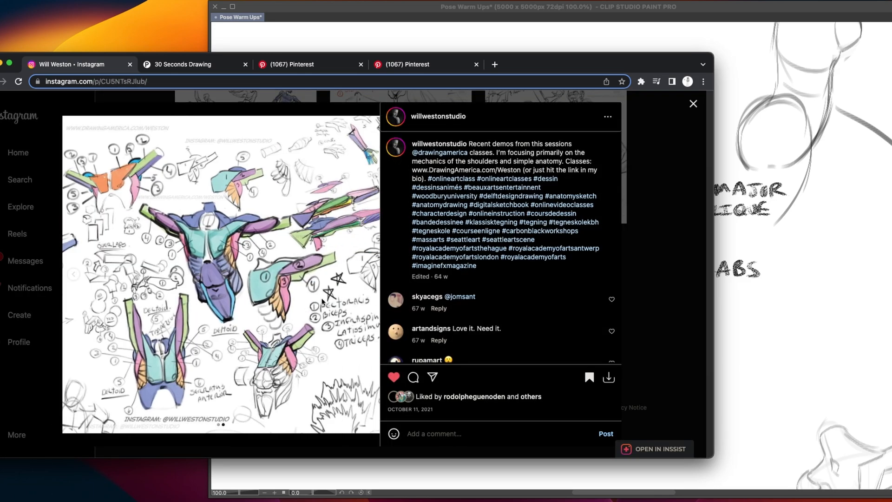
Close the shoulder anatomy post, look back through the earlier saved Instagram posts and switch back to Clip Studio Paint
left_click(682, 248)
scroll(376, 292, "up", 2)
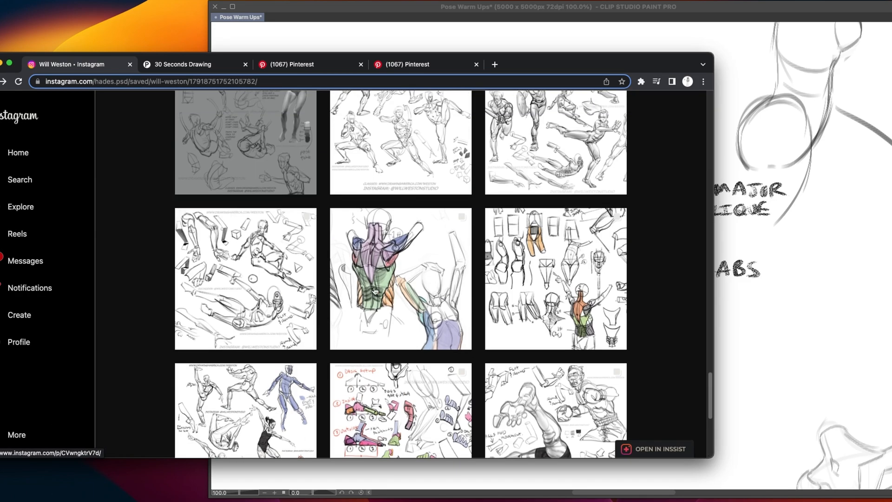
scroll(376, 291, "up", 10)
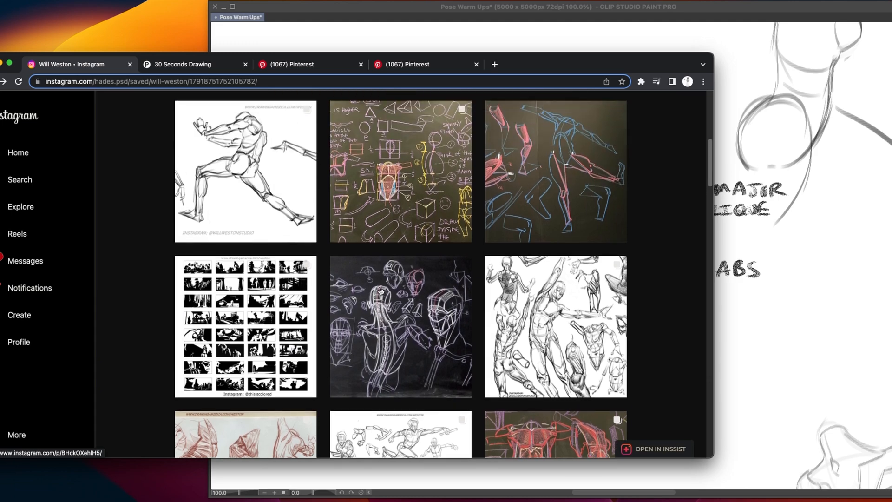
scroll(380, 291, "up", 5)
scroll(380, 291, "up", 1)
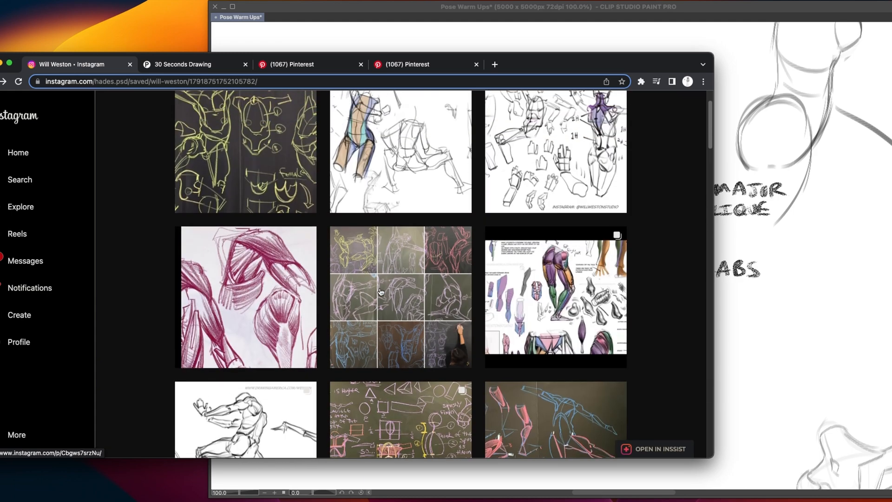
left_click(756, 244)
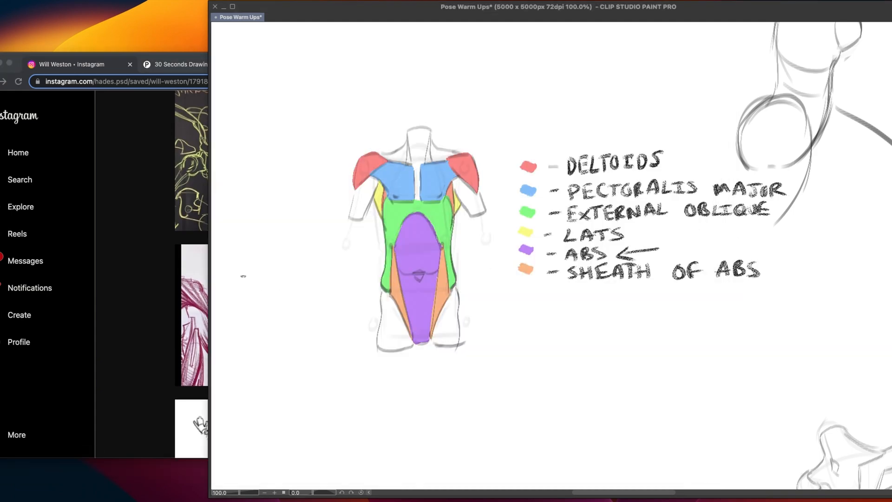
mouse_move(423, 266)
left_mouse_down()
mouse_move(432, 269)
mouse_move(430, 287)
left_mouse_up()
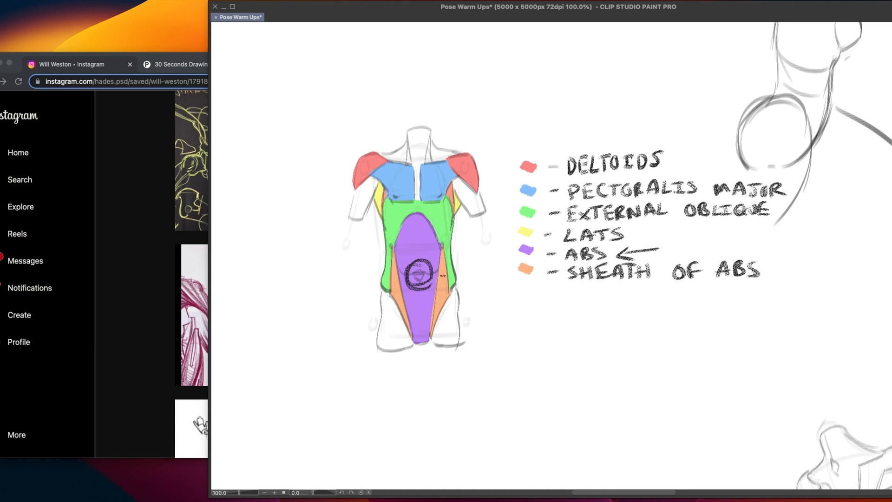
key("super+z")
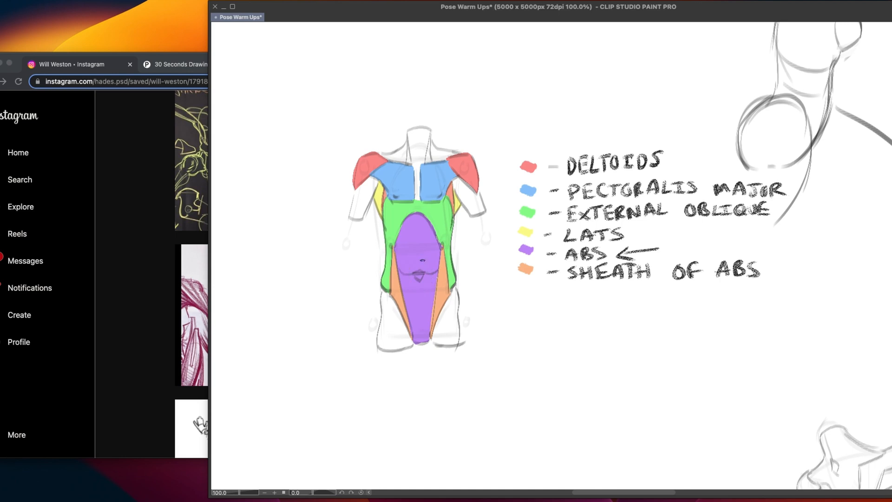
mouse_move(460, 269)
left_mouse_down()
mouse_move(495, 261)
mouse_move(470, 275)
left_mouse_up()
key("super+z")
key("super+z")
mouse_move(329, 266)
left_mouse_down()
mouse_move(372, 226)
mouse_move(363, 254)
left_mouse_up()
key("super+z")
key("super+z")
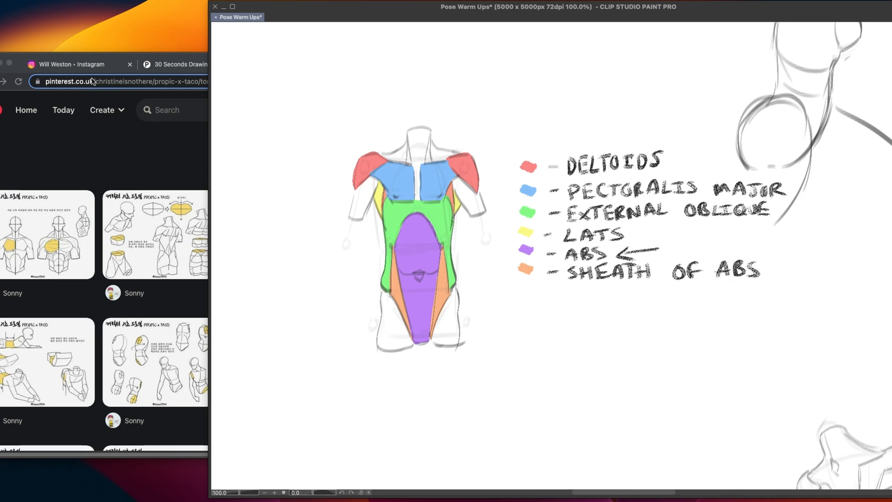
Switch to the browser, open the saved blackboard post on variations of female body types and compare it with the torso diagram
left_click(102, 66)
left_click(743, 192)
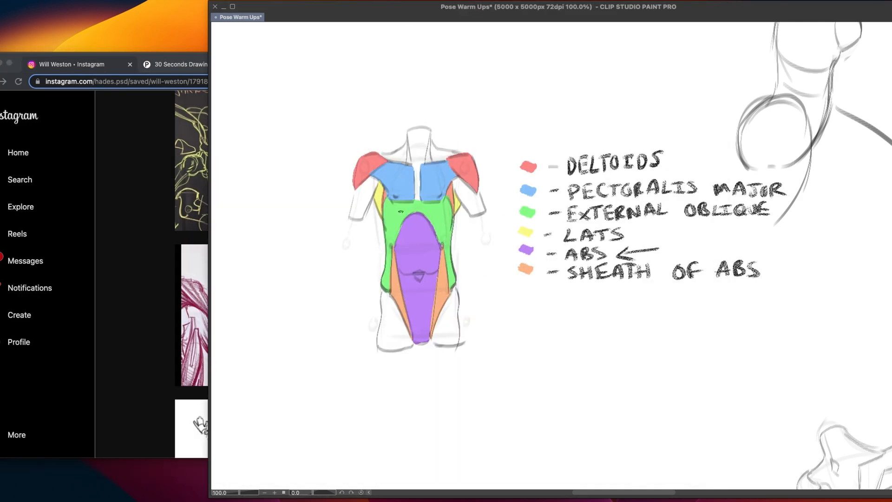
left_click(116, 70)
scroll(335, 247, "up", 2)
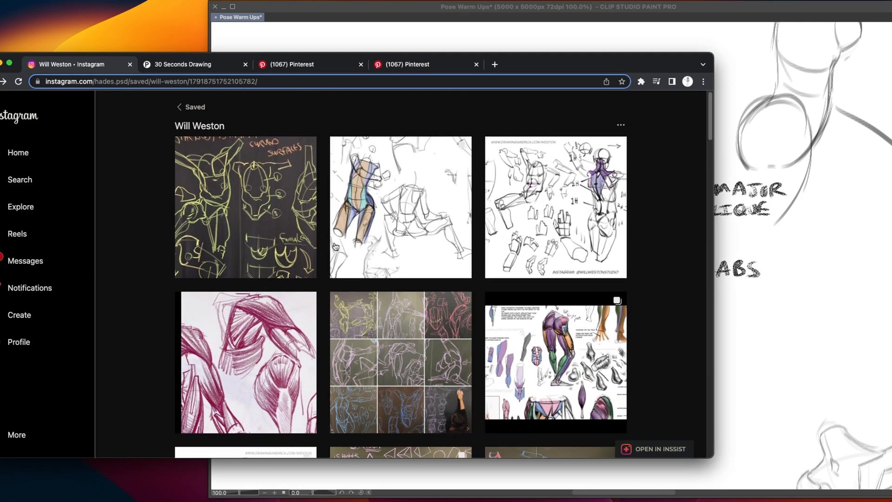
scroll(335, 246, "down", 10)
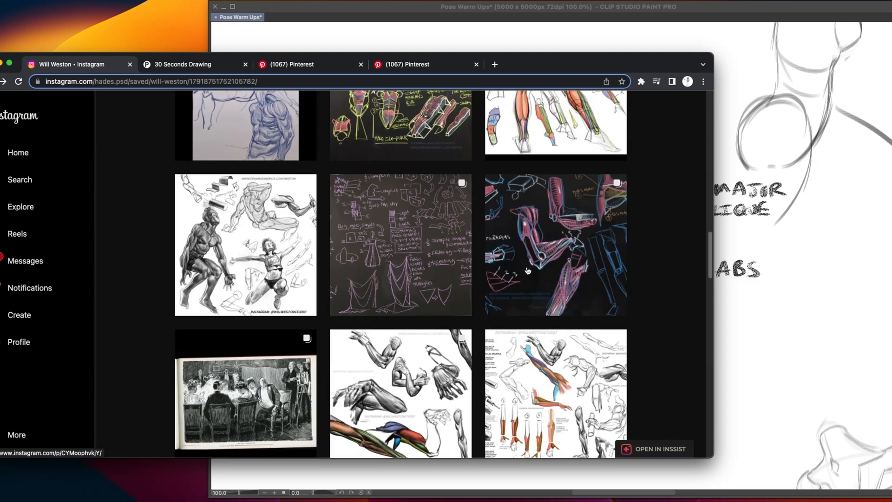
scroll(528, 271, "down", 5)
left_click(576, 188)
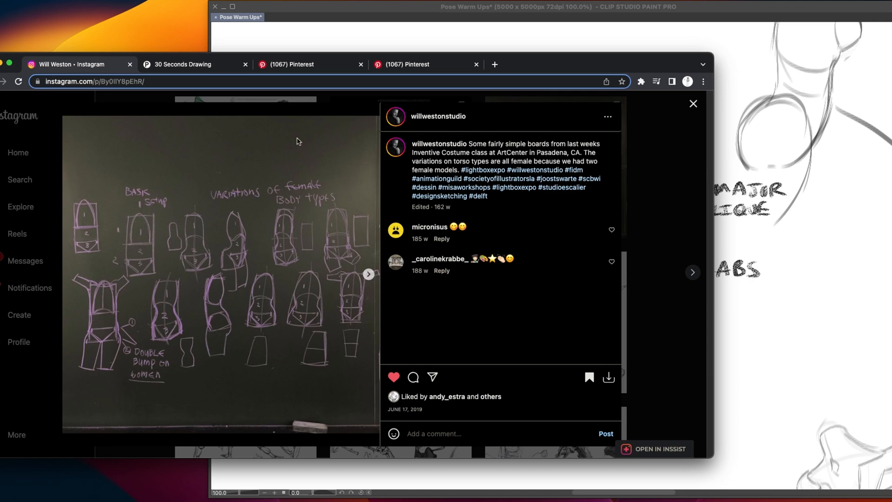
left_click(433, 18)
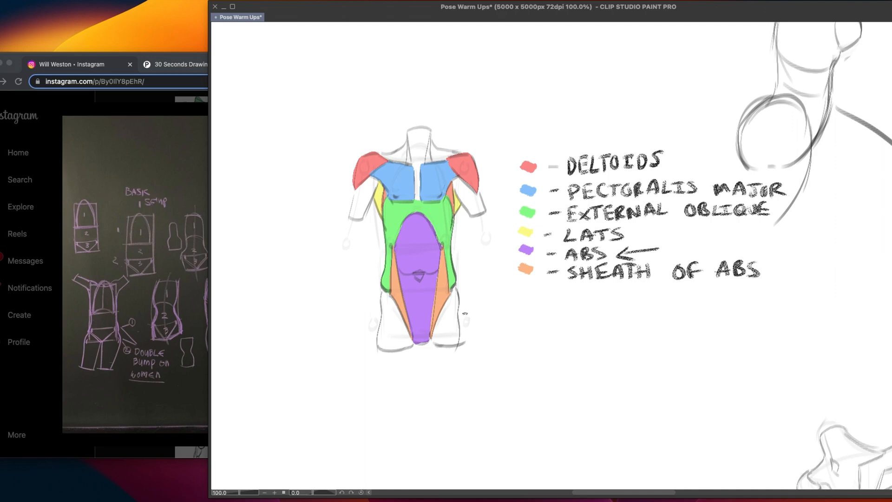
left_click(135, 312)
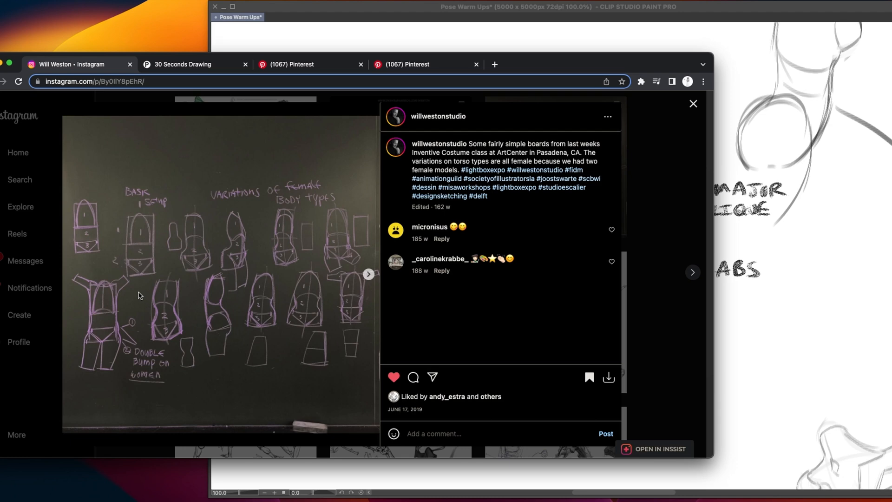
Find blank canvas space below the torso diagram in Clip Studio Paint and open the last saved back anatomy post in the browser
left_click(329, 33)
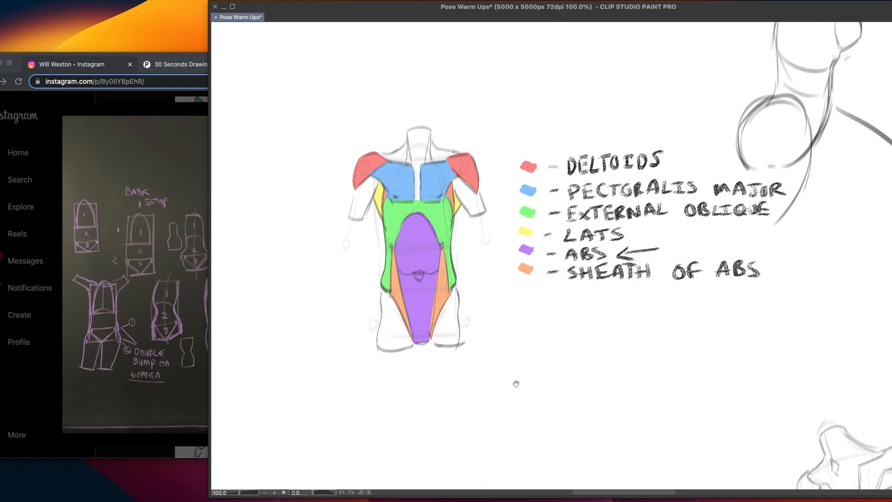
left_click_drag(508, 393, 514, 324)
left_click_drag(500, 432, 500, 372)
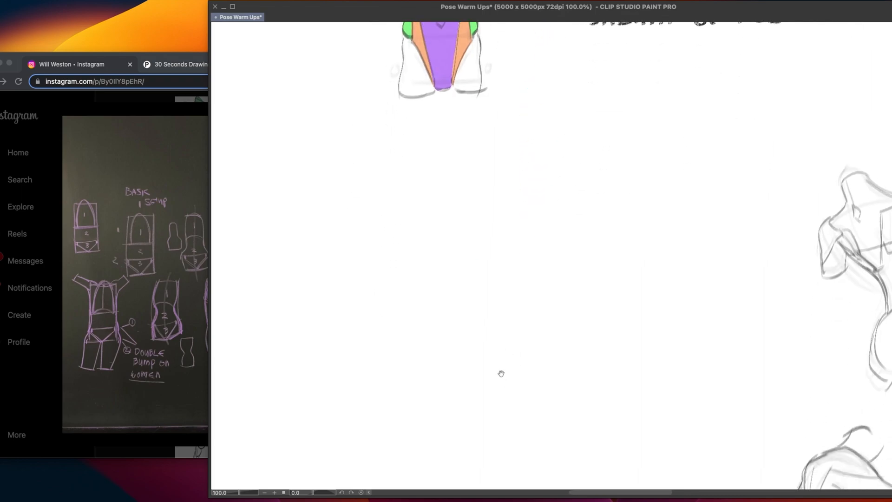
left_click_drag(495, 407, 501, 366)
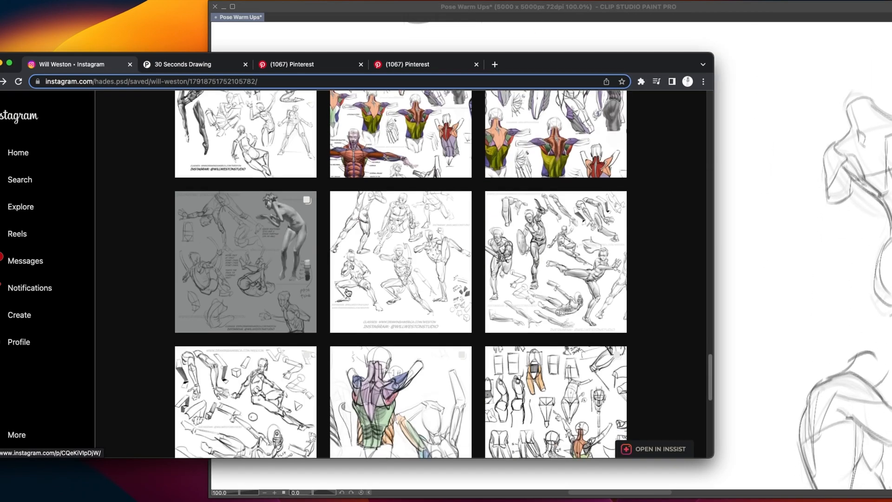
scroll(348, 293, "down", 10)
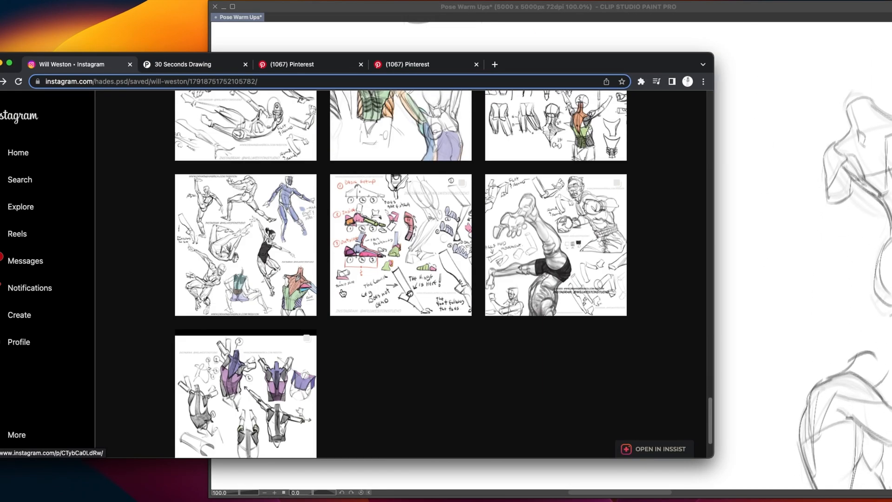
left_click(261, 319)
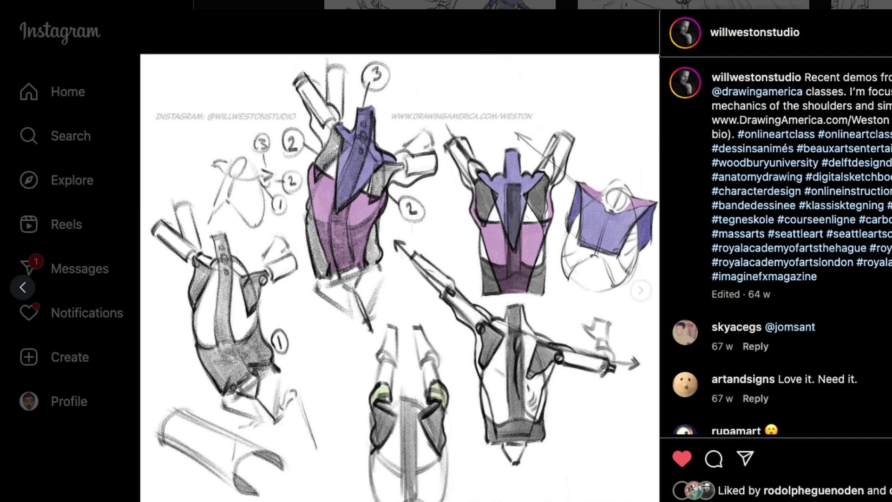
Switch to Clip Studio Paint and sketch a box tapering slightly downward for the upper torso on the blank canvas
key("super+Tab")
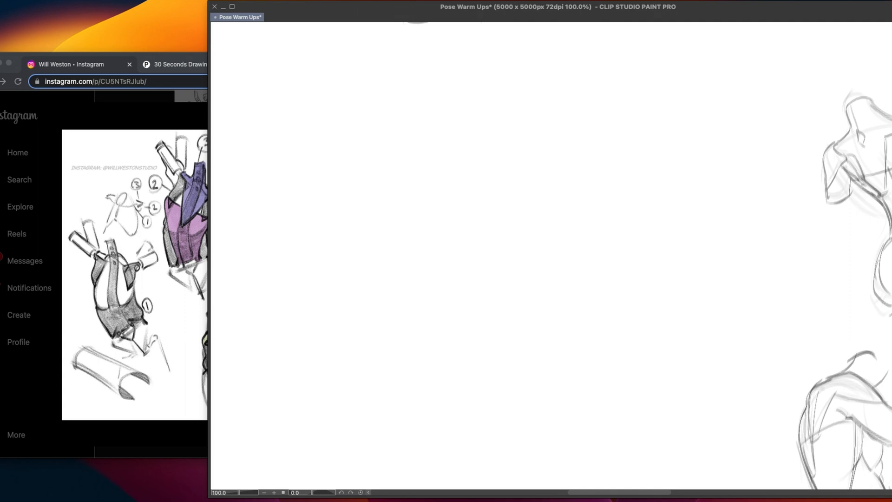
left_click_drag(412, 113, 505, 107)
key("super+z")
left_click_drag(414, 107, 492, 105)
left_click_drag(411, 110, 416, 173)
left_click_drag(490, 113, 484, 182)
left_click_drag(418, 190, 491, 188)
key("super+z")
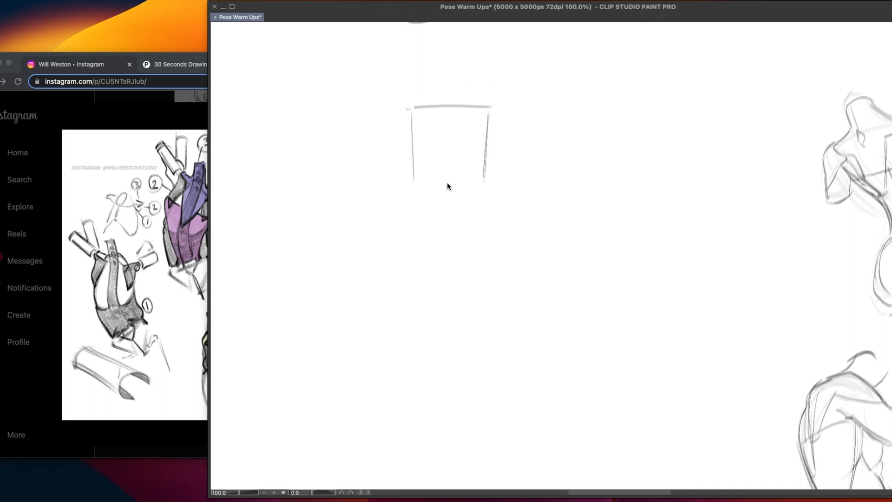
left_click_drag(424, 189, 489, 188)
Sketch a second, slightly shorter box directly beneath the upper torso box, closing its sides and bottom edge
left_click_drag(414, 194, 411, 248)
left_click_drag(484, 195, 475, 255)
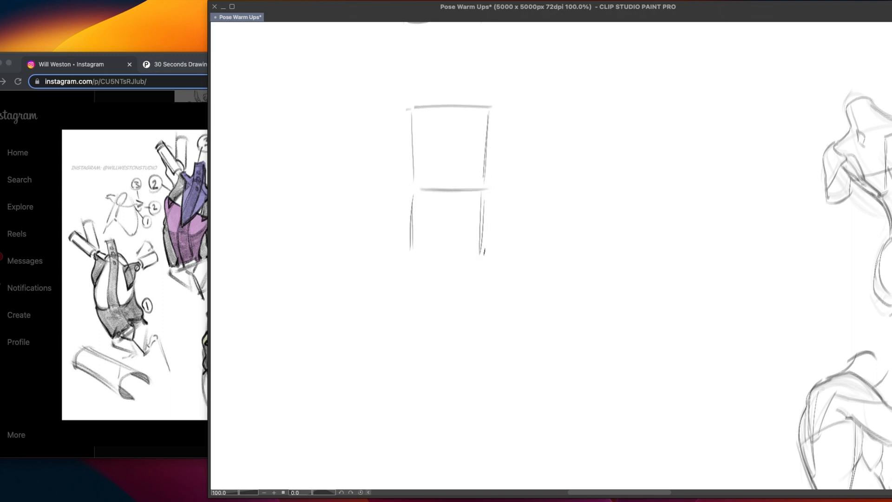
mouse_move(416, 260)
left_mouse_down()
mouse_move(484, 257)
mouse_move(452, 254)
left_mouse_up()
left_click_drag(484, 188, 482, 263)
key("super+z")
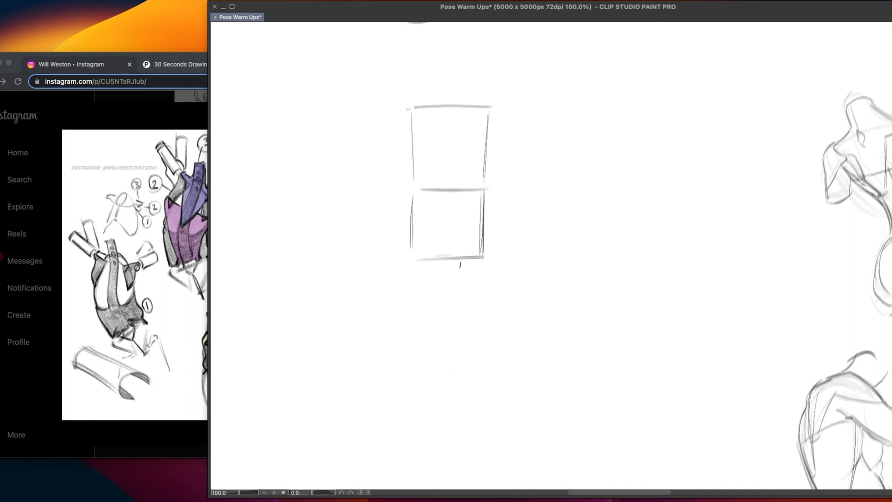
Redraw the upper box's bottom edge slightly higher and draw a horizontal line across the middle of the lower box
mouse_move(421, 190)
left_mouse_down()
mouse_move(491, 190)
mouse_move(427, 185)
mouse_move(485, 185)
left_mouse_up()
key("super+z")
left_click_drag(416, 186, 484, 184)
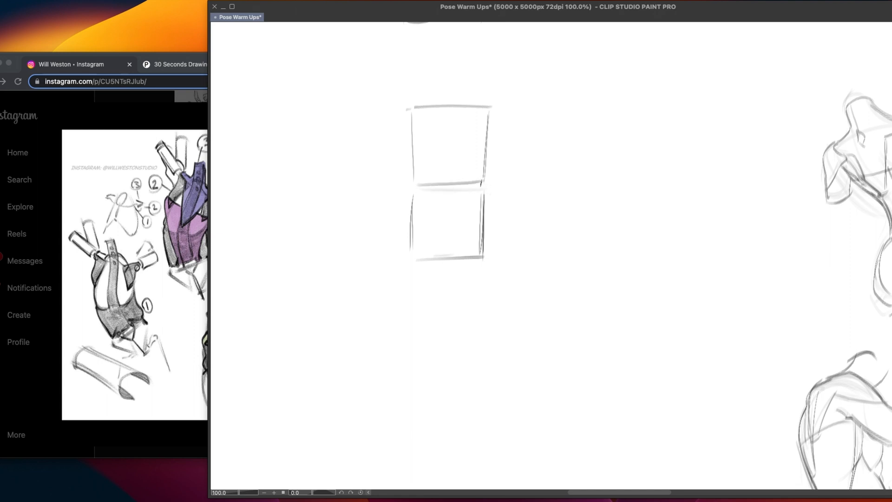
key("super+z")
left_click_drag(419, 182, 473, 182)
left_click_drag(411, 222, 475, 225)
Check the back anatomy reference in the browser and sketch a small V below the lower box's middle line in Clip Studio Paint
left_click(205, 258)
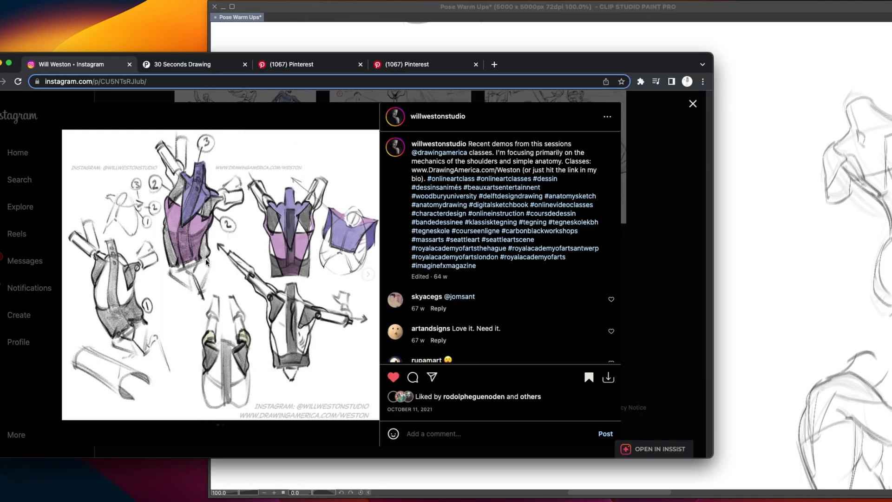
left_click(736, 251)
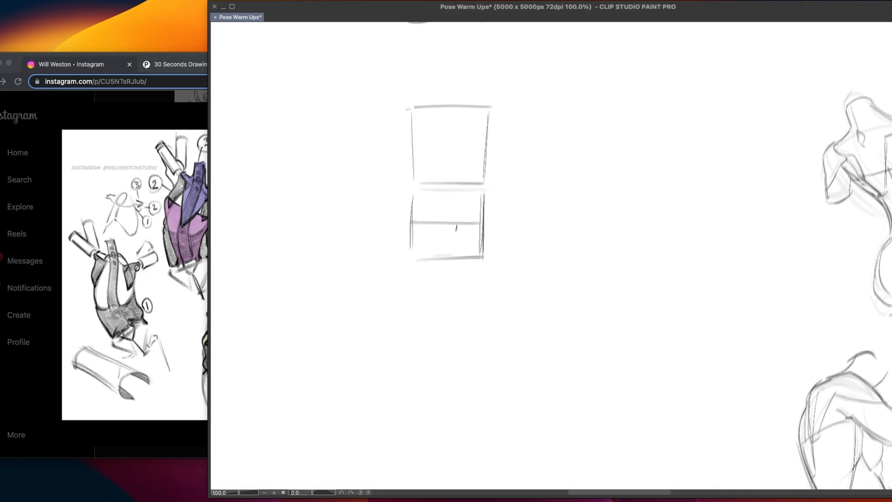
left_click_drag(440, 224, 448, 232)
key("super+z")
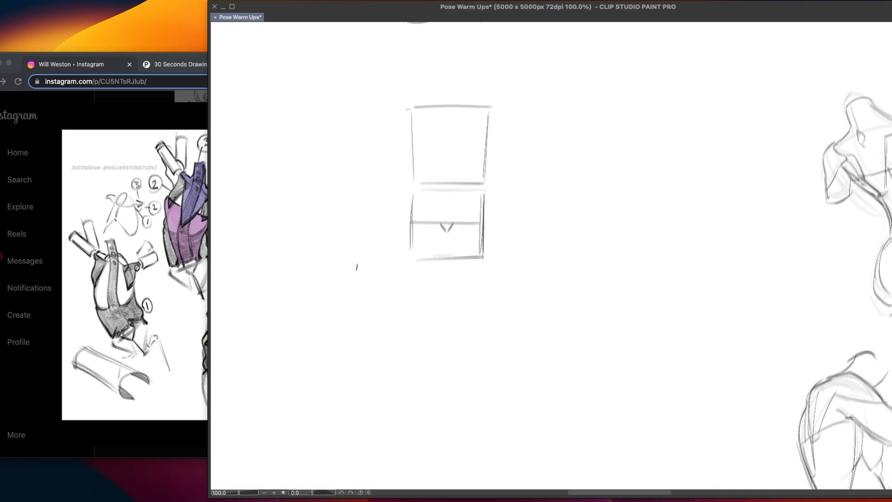
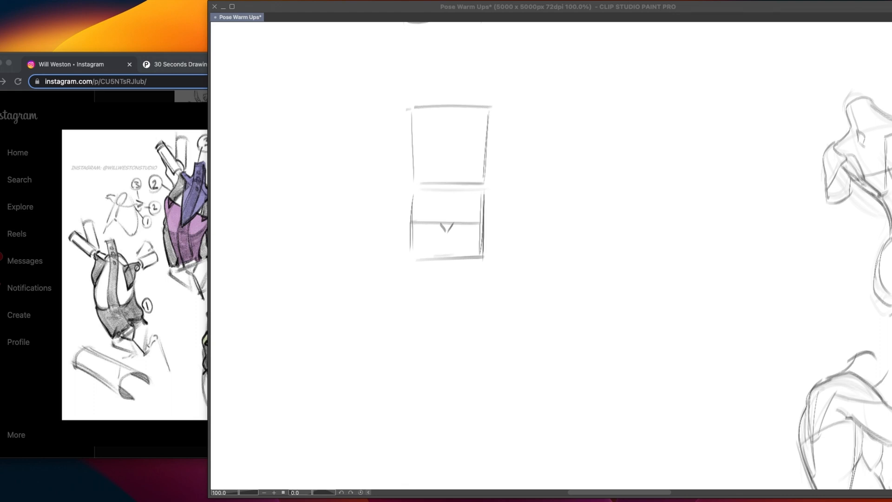
Sketch a tall ribcage arch inside the upper torso box, with its peak slightly above the box's top edge
left_click(507, 113)
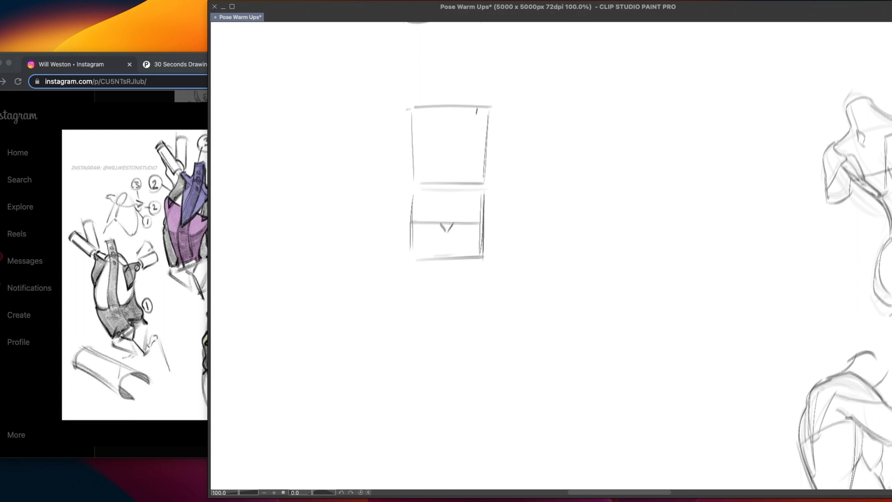
mouse_move(419, 161)
left_mouse_down()
mouse_move(419, 177)
mouse_move(474, 168)
mouse_move(437, 108)
left_mouse_up()
key("super+z")
key("super+z")
mouse_move(418, 180)
left_mouse_down()
mouse_move(435, 110)
mouse_move(484, 126)
mouse_move(485, 170)
left_mouse_up()
key("super+z")
left_click_drag(434, 111, 478, 182)
left_click_drag(443, 103, 479, 181)
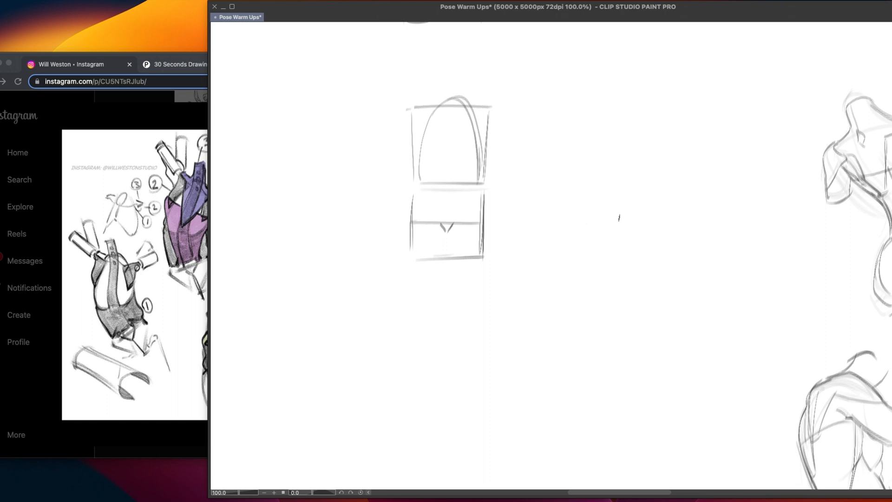
mouse_move(536, 217)
left_mouse_down()
mouse_move(579, 244)
mouse_move(641, 261)
left_mouse_up()
key("super+z")
mouse_move(552, 266)
left_mouse_down()
mouse_move(589, 251)
mouse_move(613, 273)
mouse_move(673, 272)
left_mouse_up()
key("super+z")
mouse_move(574, 272)
left_mouse_down()
mouse_move(611, 253)
mouse_move(671, 264)
left_mouse_up()
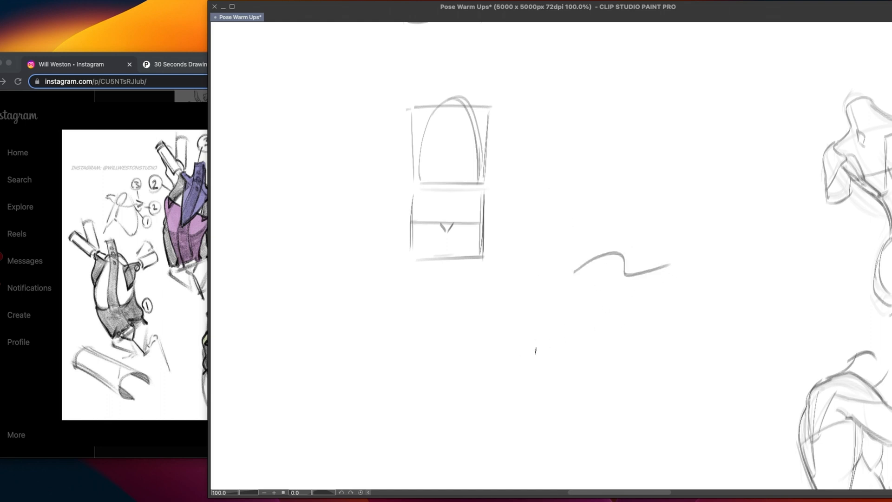
key("super+z")
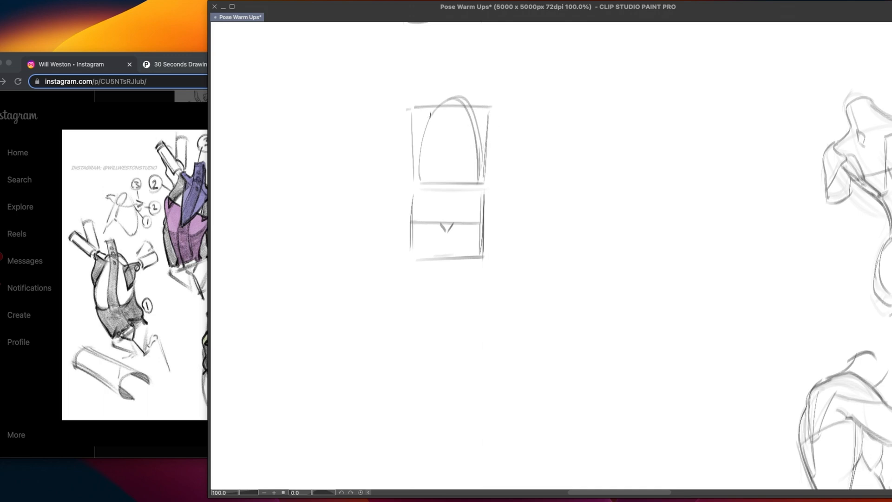
Sketch two shoulder blade wedges hanging from the upper box's top edge, with a short horizontal mark centred between them
left_click_drag(445, 144, 455, 144)
mouse_move(413, 107)
left_mouse_down()
mouse_move(453, 125)
mouse_move(437, 114)
mouse_move(430, 149)
mouse_move(416, 114)
mouse_move(423, 135)
left_mouse_up()
left_click_drag(467, 110, 468, 141)
key("super+z")
mouse_move(466, 110)
left_mouse_down()
mouse_move(467, 139)
mouse_move(491, 107)
mouse_move(473, 138)
left_mouse_up()
key("super+z")
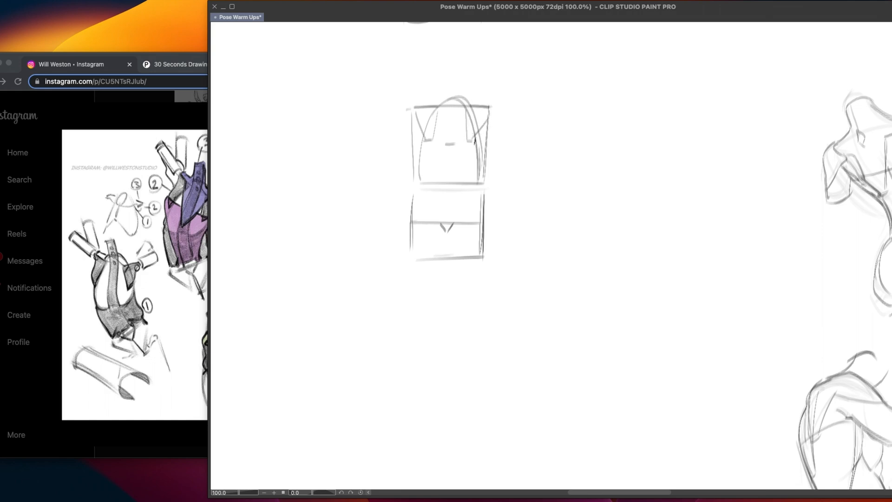
left_click_drag(467, 141, 489, 119)
Sketch a small circle for the shoulder joint just outside each upper corner of the torso box
left_click_drag(402, 109, 401, 119)
mouse_move(502, 109)
left_mouse_down()
mouse_move(503, 117)
mouse_move(502, 106)
left_mouse_up()
key("super+z")
key("super+z")
left_click_drag(409, 110, 410, 116)
key("super+z")
key("super+z")
left_click_drag(496, 110, 501, 114)
key("super+z")
Draw slanted waist lines joining the ribcage base to the middle line of the lower box
scroll(476, 228, "up", 2)
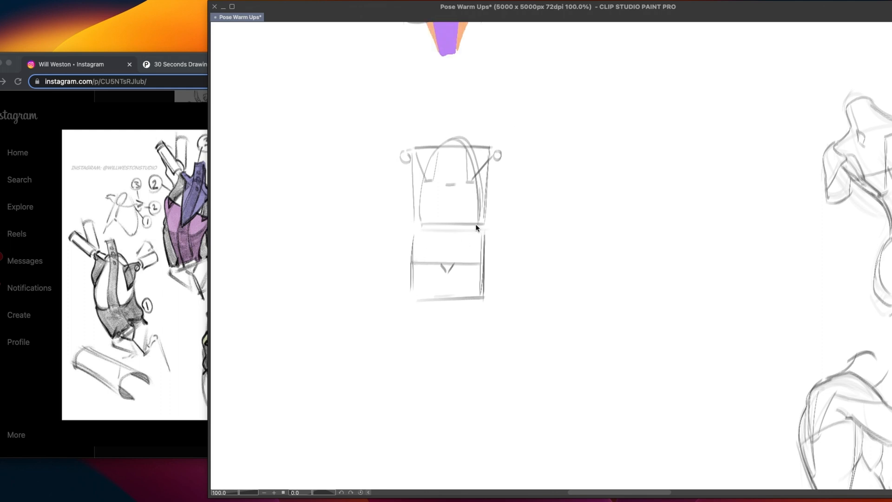
scroll(477, 227, "down", 2)
left_click_drag(422, 186, 414, 222)
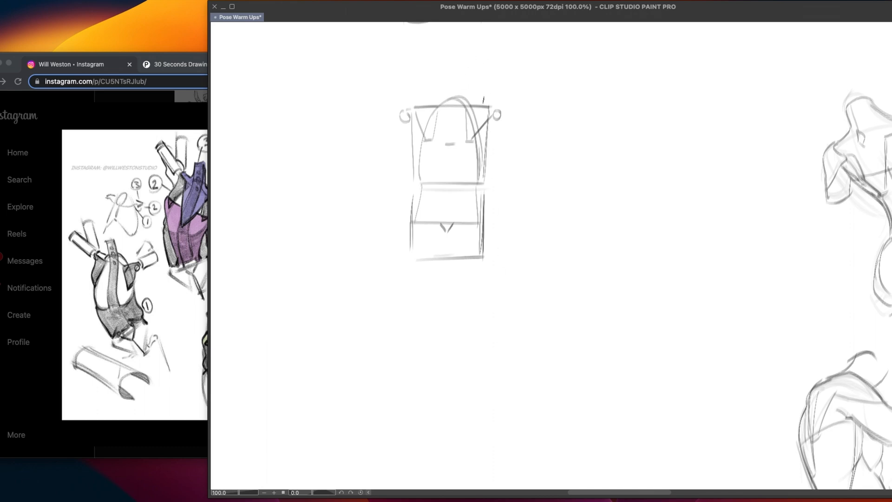
Check the back anatomy reference in the browser and sketch a narrow spine column from the neck to the small V in Clip Studio Paint
left_click(197, 210)
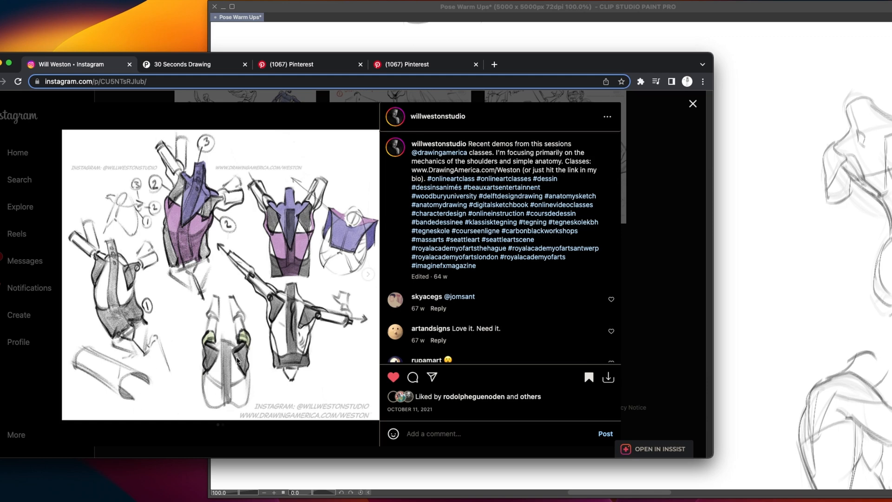
left_click(765, 196)
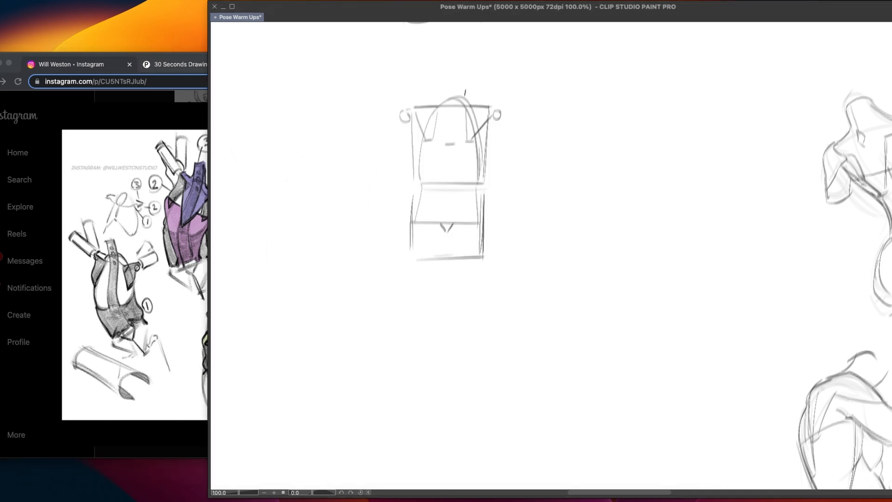
left_click_drag(447, 93, 444, 162)
left_click_drag(447, 141, 440, 227)
mouse_move(450, 85)
left_mouse_down()
mouse_move(467, 90)
mouse_move(459, 85)
mouse_move(452, 224)
left_mouse_up()
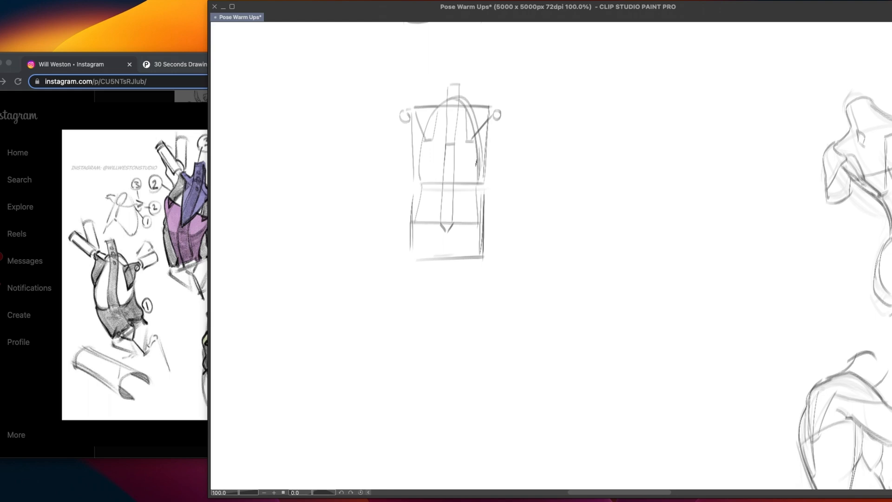
Touch up the ribcage edge and fade the whole torso construction into a light underdrawing
left_click_drag(477, 184, 480, 220)
key("super+z")
left_click_drag(424, 137, 420, 184)
mouse_move(486, 247)
left_mouse_down()
mouse_move(432, 292)
mouse_move(497, 182)
mouse_move(425, 105)
left_mouse_up()
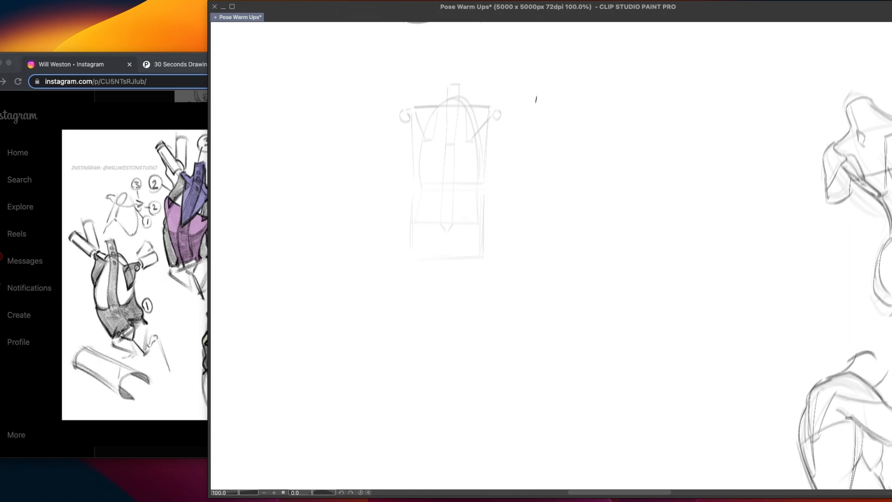
Check the Instagram and Pinterest shoulder references in the browser and draw the shoulder line and sloping neck outline in Clip Studio Paint
left_click(164, 253)
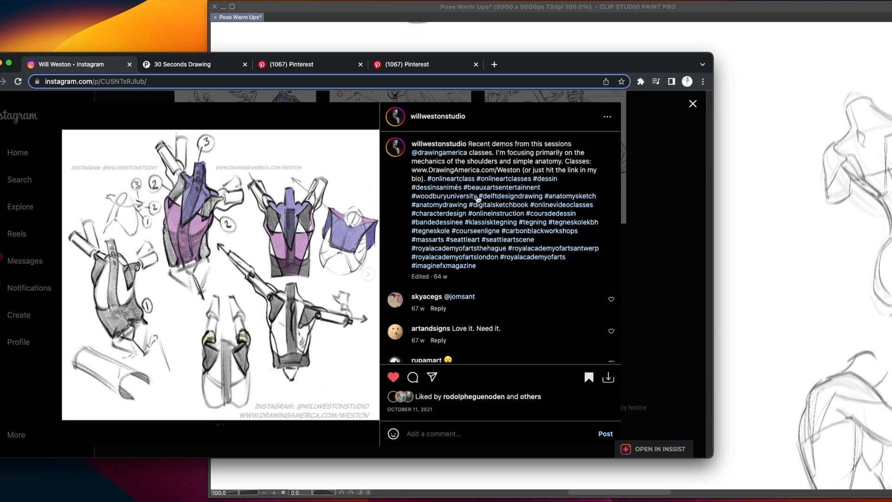
left_click(741, 196)
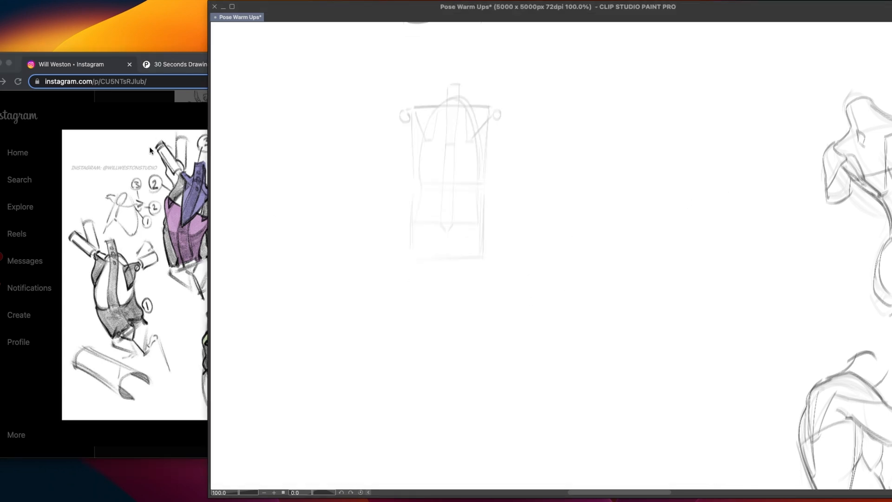
left_click(130, 163)
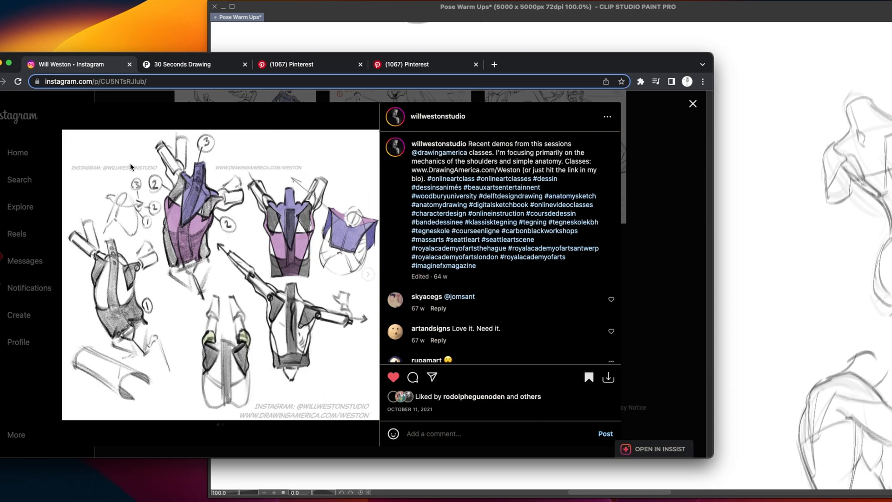
left_click(423, 66)
left_click(348, 68)
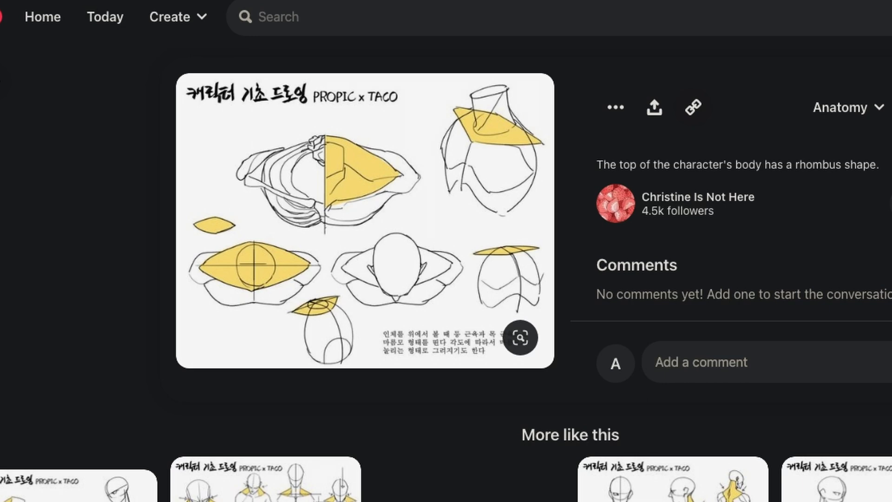
key("super+Tab")
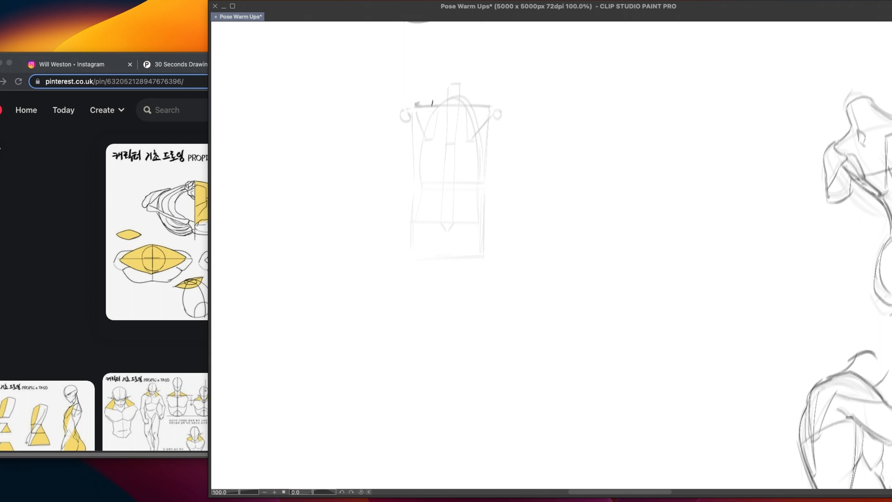
mouse_move(414, 107)
left_mouse_down()
mouse_move(456, 79)
mouse_move(492, 113)
mouse_move(471, 99)
mouse_move(498, 106)
mouse_move(467, 96)
mouse_move(490, 105)
left_mouse_up()
Sketch an enlarged, tapering shoulder blade outline on the blank area beside the torso construction
left_click_drag(575, 151, 654, 151)
key("super+z")
left_click_drag(590, 152, 659, 150)
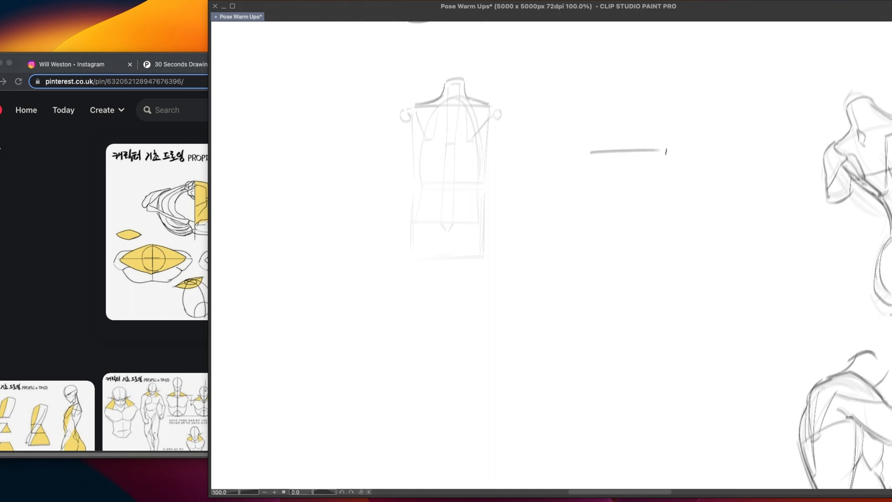
mouse_move(592, 161)
left_mouse_down()
mouse_move(596, 182)
mouse_move(653, 249)
left_mouse_up()
left_click_drag(666, 162, 675, 242)
key("super+z")
left_click_drag(667, 161, 668, 246)
key("super+z")
left_click_drag(648, 247, 674, 250)
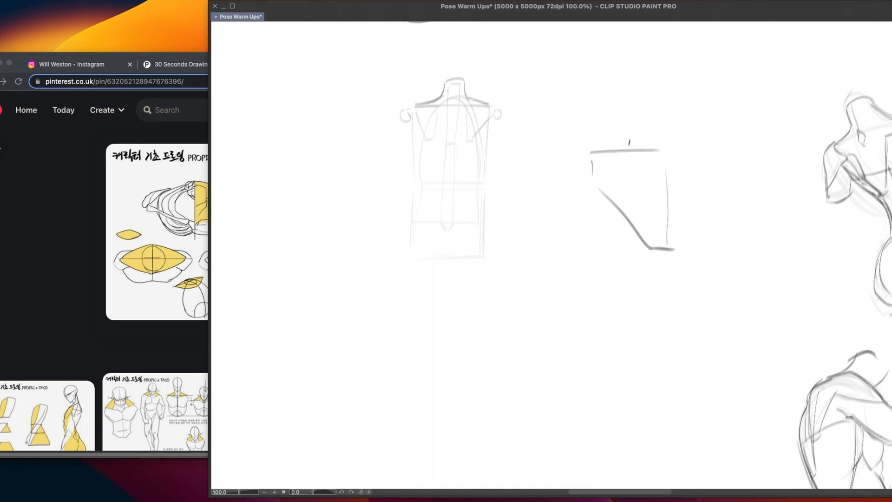
Sketch an enlarged neck with shoulder slopes on both sides above the shoulder blade outline
left_click_drag(635, 177, 627, 187)
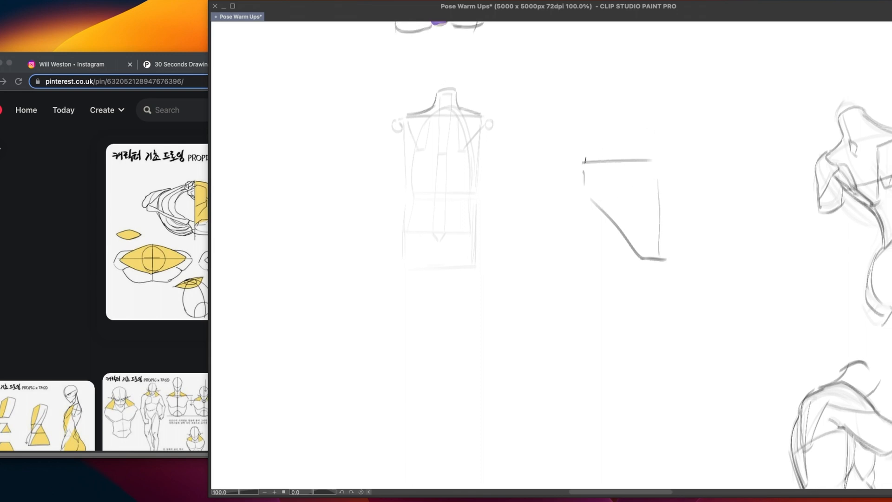
mouse_move(568, 161)
left_mouse_down()
mouse_move(591, 160)
mouse_move(637, 126)
left_mouse_up()
key("ctrl+z")
key("ctrl+z")
left_click_drag(569, 156, 641, 114)
key("ctrl+z")
mouse_move(570, 157)
left_mouse_down()
mouse_move(641, 107)
mouse_move(640, 94)
mouse_move(682, 88)
mouse_move(686, 124)
mouse_move(763, 155)
left_mouse_up()
key("ctrl+z")
key("ctrl+z")
left_click_drag(707, 132, 763, 150)
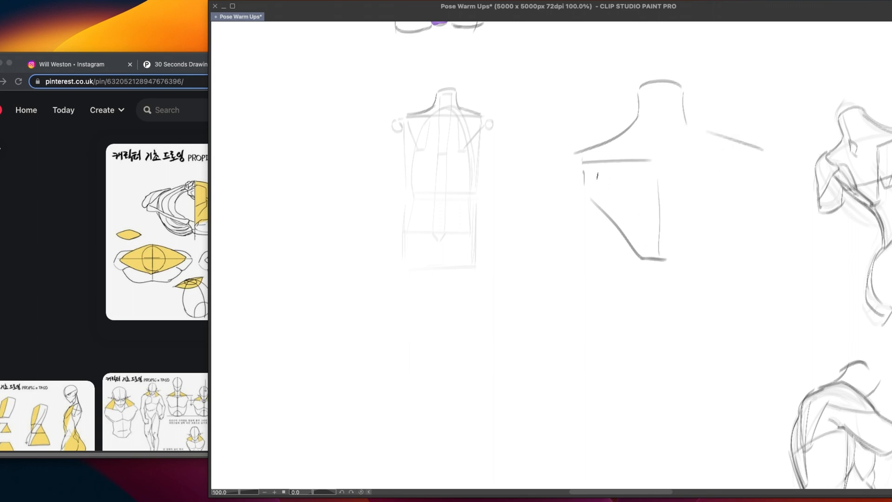
Close the outer shoulder tip where the enlarged neck slope meets the shoulder blade's upper line
left_click_drag(578, 152, 574, 156)
mouse_move(607, 163)
left_mouse_down()
mouse_move(578, 162)
mouse_move(586, 151)
mouse_move(571, 166)
left_mouse_up()
left_click_drag(569, 163, 598, 163)
left_click_drag(692, 211, 692, 217)
Draw a ratio line below the sketches, divide it with a tick and number its two sections 2 and 1
left_click_drag(442, 340, 568, 329)
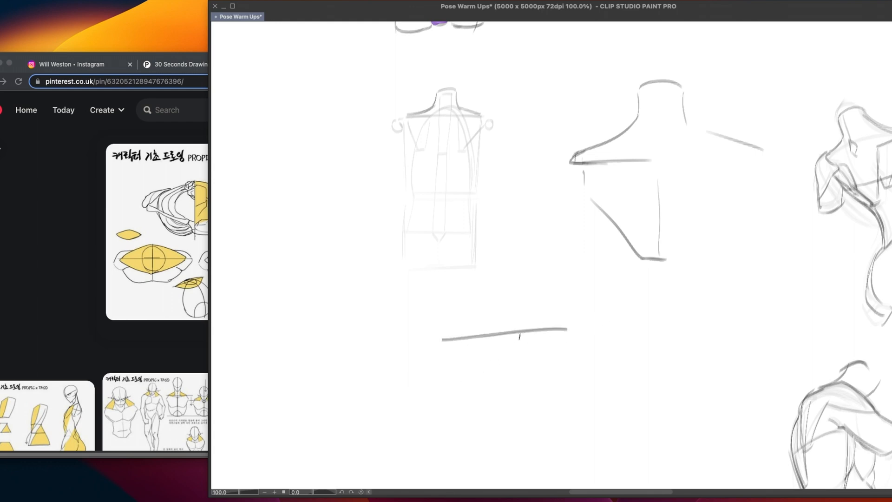
left_click_drag(523, 323, 523, 348)
left_click_drag(473, 317, 485, 329)
left_click_drag(546, 308, 547, 321)
Add an arrow under the shorter section of the ratio line and hand-letter "TRAP" beside it
left_click_drag(540, 354, 556, 353)
mouse_move(568, 363)
left_mouse_down()
mouse_move(569, 377)
mouse_move(574, 363)
mouse_move(581, 371)
left_mouse_up()
left_click_drag(592, 361, 591, 375)
key("super+z")
key("super+z")
left_click_drag(595, 360, 602, 370)
left_click_drag(605, 360, 606, 371)
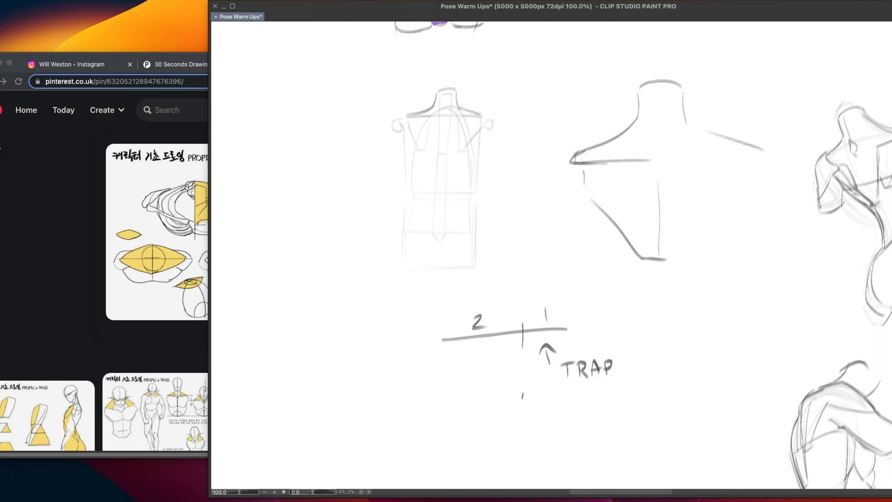
Add an arrow under the longer section of the ratio line and hand-letter "DELTOID" below it
mouse_move(475, 351)
left_mouse_down()
mouse_move(474, 371)
mouse_move(480, 345)
mouse_move(484, 360)
left_mouse_up()
left_click_drag(430, 385, 432, 400)
left_click_drag(429, 384, 440, 399)
mouse_move(440, 382)
left_mouse_down()
mouse_move(449, 380)
mouse_move(447, 389)
left_mouse_up()
mouse_move(442, 399)
left_mouse_down()
mouse_move(460, 399)
mouse_move(467, 380)
left_mouse_up()
mouse_move(462, 381)
left_mouse_down()
mouse_move(462, 396)
mouse_move(486, 396)
left_mouse_up()
left_click_drag(485, 380, 488, 398)
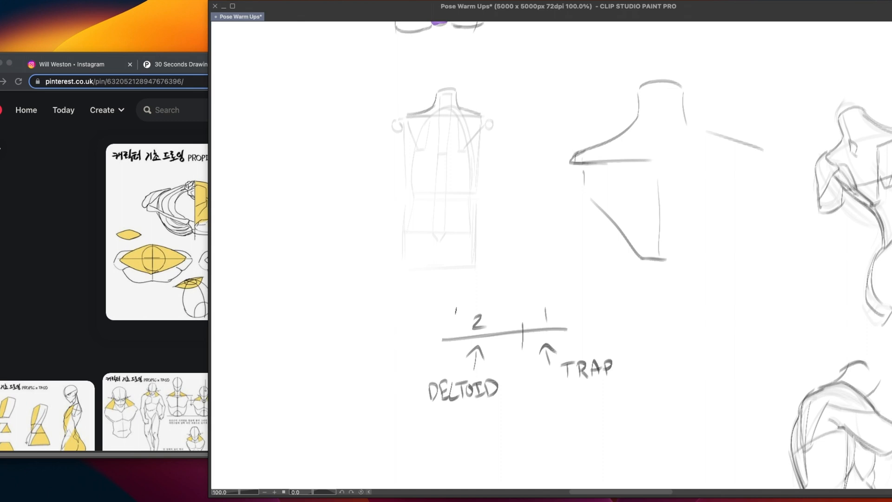
Delete the ratio line together with its numbers, arrows and muscle labels and clear the selection
key("m")
mouse_move(581, 304)
left_mouse_down()
mouse_move(502, 283)
mouse_move(673, 386)
mouse_move(650, 337)
left_mouse_up()
key("Delete")
key("super+d")
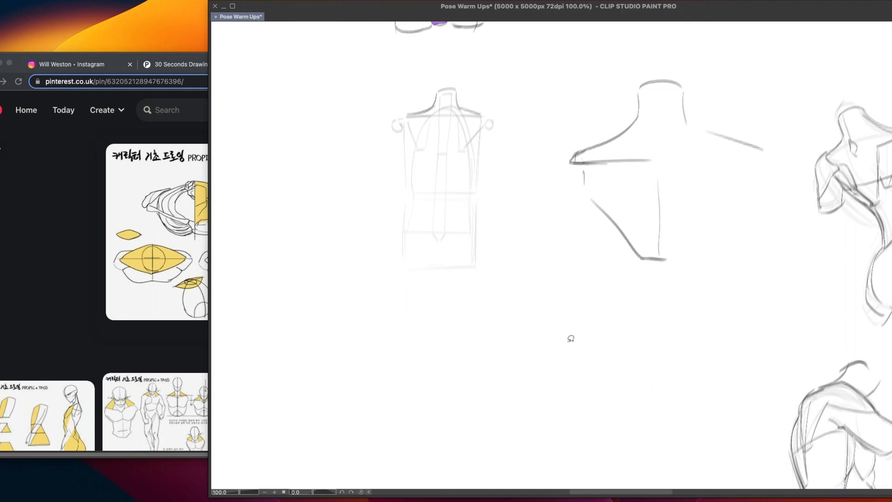
scroll(569, 339, "up", 3)
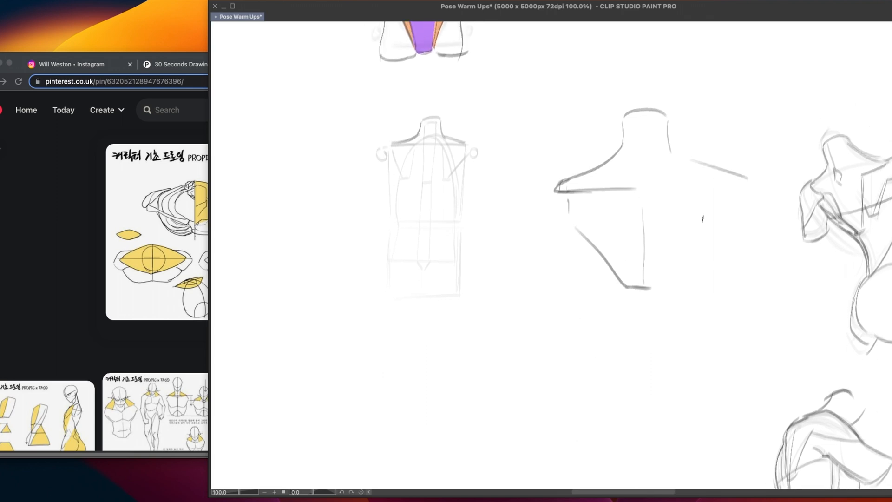
left_click_drag(609, 189, 639, 377)
key("super+z")
left_click_drag(609, 189, 659, 356)
key("super+z")
mouse_move(609, 189)
left_mouse_down()
mouse_move(677, 369)
mouse_move(673, 346)
left_mouse_up()
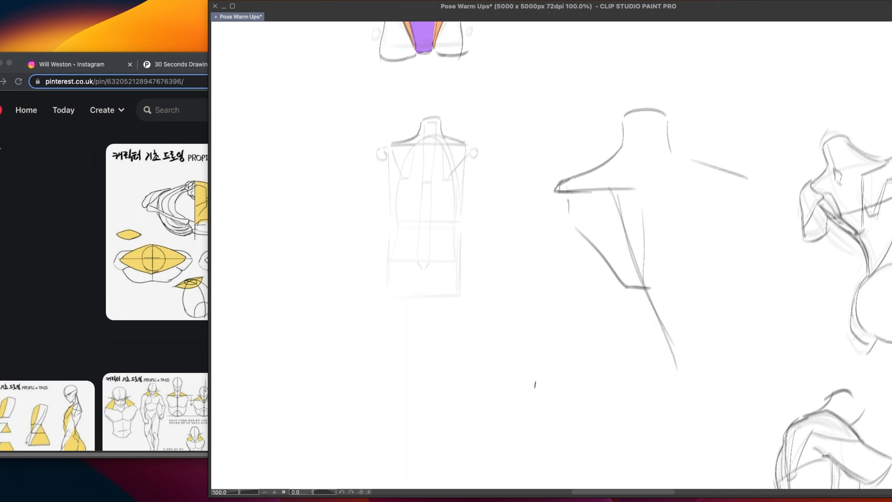
key("super+z")
key("super+z")
Draw the trapezius edge down from the enlarged shoulder line across the shoulder blade, ending in a short curved tip
left_click(630, 260)
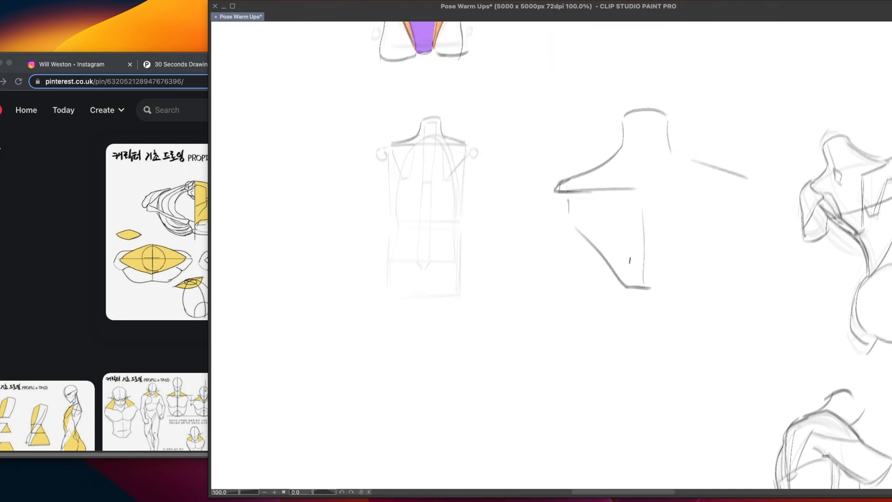
left_click_drag(614, 190, 660, 345)
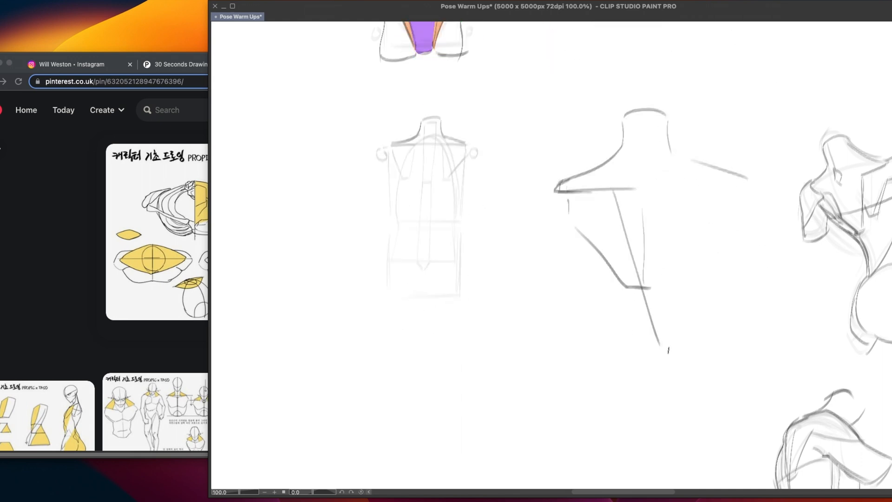
key("super+z")
left_click_drag(613, 189, 675, 372)
key("super+z")
key("super+z")
mouse_move(617, 192)
left_mouse_down()
mouse_move(661, 346)
mouse_move(683, 357)
left_mouse_up()
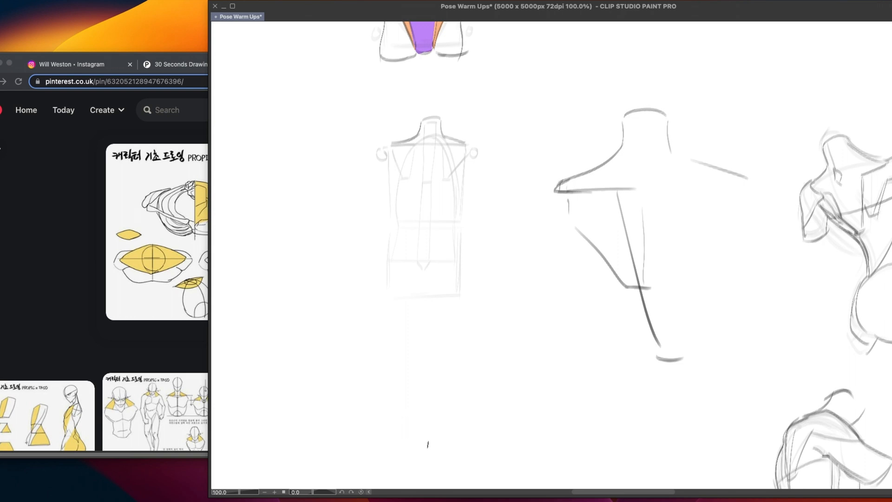
Sketch a small diamond at the base of the enlarged neck and a long line running down from it to the trapezius tip
left_click_drag(420, 221, 428, 222)
key("super+z")
mouse_move(654, 163)
left_mouse_down()
mouse_move(647, 184)
mouse_move(662, 179)
mouse_move(648, 183)
mouse_move(661, 190)
mouse_move(685, 340)
left_mouse_up()
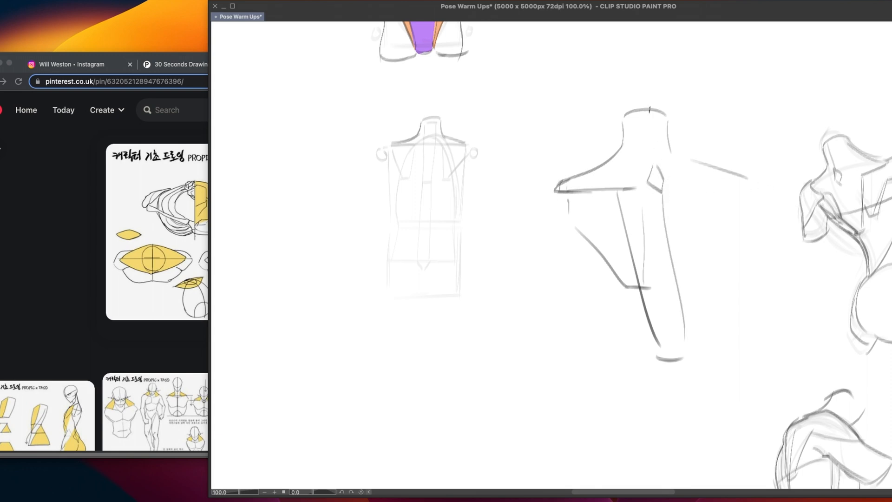
Delete the enlarged neck, shoulder blade and trapezius sketch beside the torso construction
left_click_drag(649, 109, 658, 170)
key("Delete")
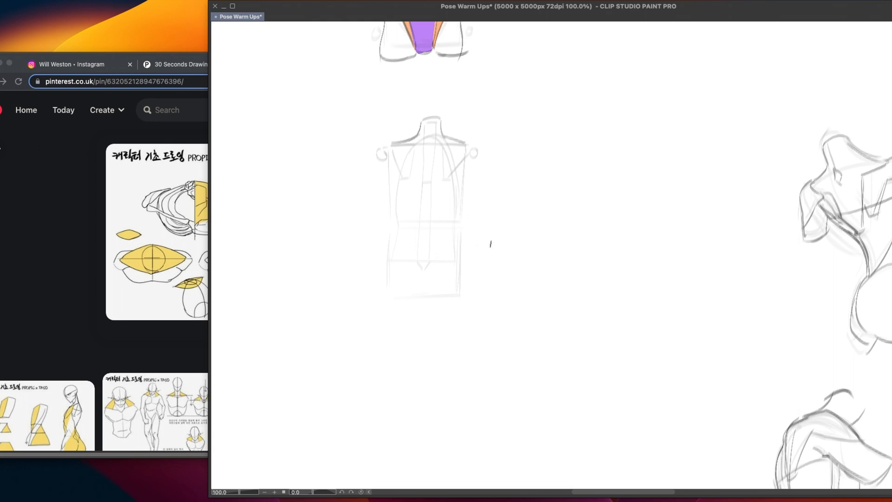
Draw the trapezius on the back torso as a V from the shoulder line to just above the ribcage base, and darken the shoulder line
left_click_drag(528, 321, 581, 328)
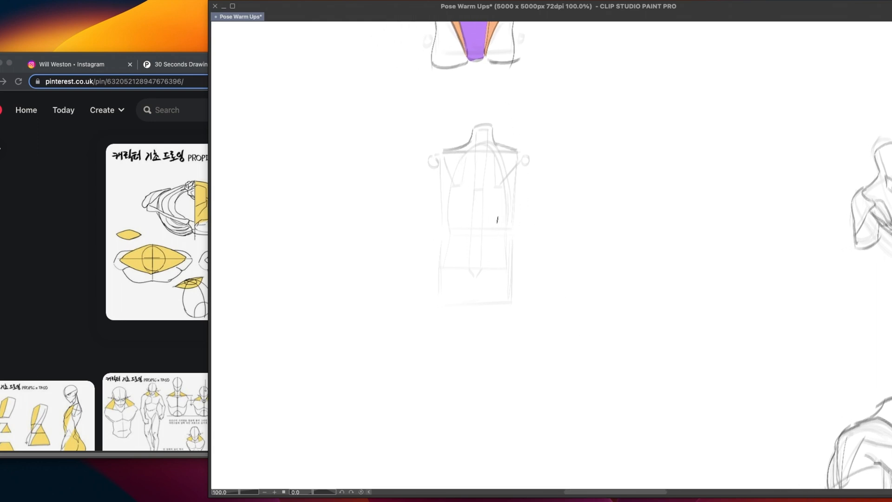
left_click_drag(473, 222, 482, 222)
key("super+z")
left_click_drag(457, 153, 474, 225)
left_click_drag(506, 152, 478, 224)
key("super+z")
left_click_drag(507, 150, 480, 226)
mouse_move(443, 152)
left_mouse_down()
mouse_move(522, 154)
mouse_move(505, 157)
mouse_move(524, 151)
left_mouse_up()
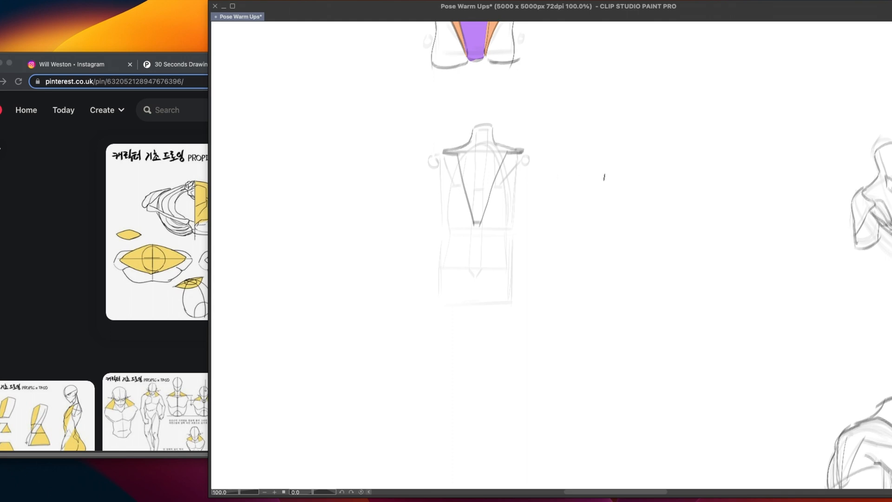
Sketch the upper cap and outer curve of the left deltoid around the shoulder joint circle
key("super+z")
key("super+z")
mouse_move(440, 150)
left_mouse_down()
mouse_move(417, 168)
mouse_move(430, 182)
left_mouse_up()
key("super+z")
key("super+z")
key("super+z")
mouse_move(440, 150)
left_mouse_down()
mouse_move(424, 158)
mouse_move(426, 194)
mouse_move(420, 179)
mouse_move(423, 186)
mouse_move(455, 157)
left_mouse_up()
Draw the left deltoid's diagonal lower edge up to the trapezius and sketch the outer curve of the right deltoid
key("super+z")
key("super+z")
left_click_drag(420, 182, 460, 155)
key("super+z")
key("super+z")
left_click_drag(422, 182, 457, 157)
key("super+z")
left_click_drag(422, 181, 458, 155)
left_click_drag(527, 152, 534, 188)
mouse_move(647, 127)
left_mouse_down()
mouse_move(663, 129)
mouse_move(669, 195)
left_mouse_up()
key("ctrl+z")
left_click_drag(667, 132, 668, 186)
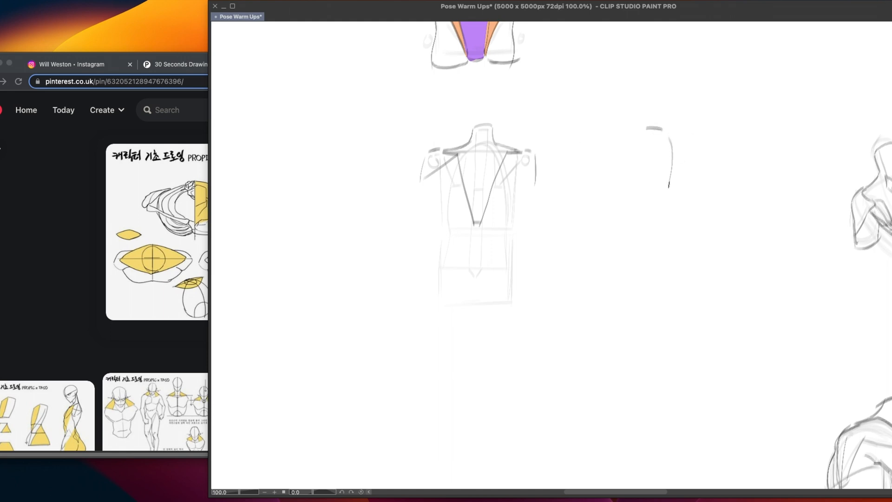
key("ctrl+z")
left_click_drag(667, 132, 669, 187)
mouse_move(701, 150)
left_mouse_down()
mouse_move(683, 150)
mouse_move(689, 156)
left_mouse_up()
left_click_drag(529, 156, 528, 157)
key("ctrl+z")
Redraw the right deltoid with a fuller outer curve and a rounded lower end on the upper arm
key("ctrl+z")
key("ctrl+z")
key("ctrl+z")
key("ctrl+z")
key("ctrl+z")
left_click_drag(531, 151, 536, 185)
key("ctrl+z")
mouse_move(531, 150)
left_mouse_down()
mouse_move(539, 184)
mouse_move(526, 195)
mouse_move(542, 189)
mouse_move(539, 198)
left_mouse_up()
key("ctrl+z")
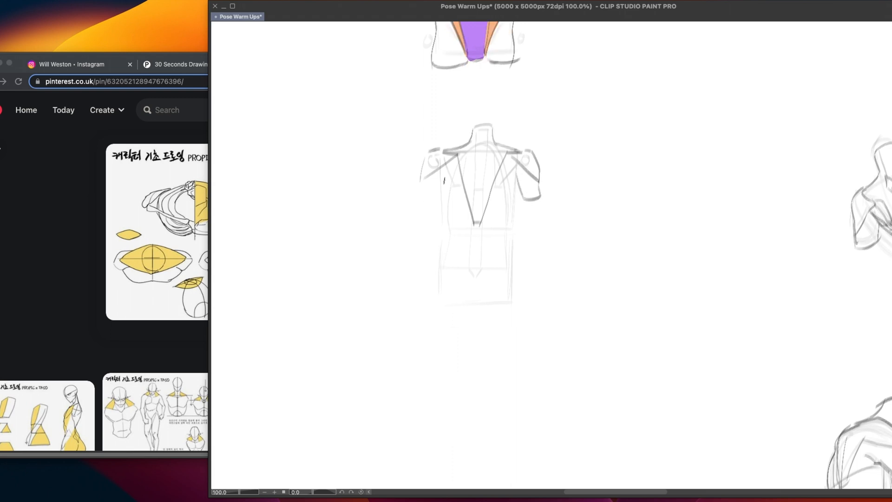
Close the left upper arm with a rounded end and draw both torso sides from the armpits to the waist
mouse_move(420, 185)
left_mouse_down()
mouse_move(418, 204)
mouse_move(437, 204)
left_mouse_up()
left_click_drag(441, 192, 442, 267)
left_click_drag(514, 183, 505, 273)
key("super+z")
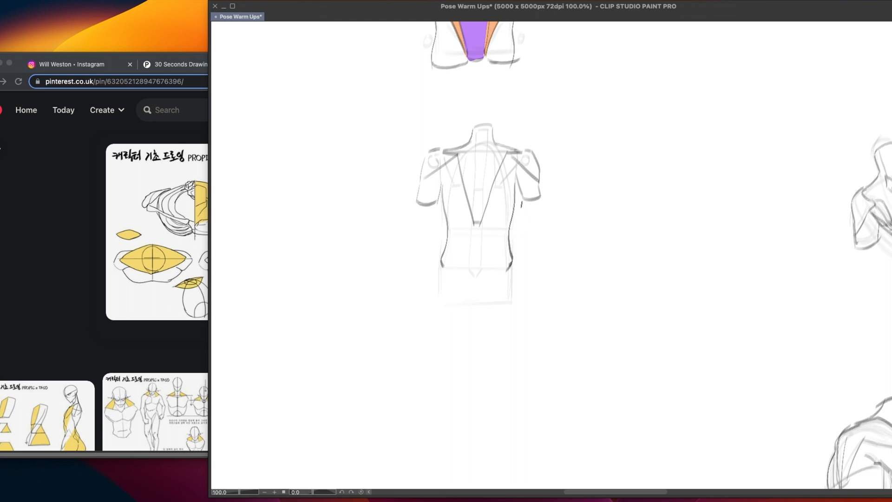
mouse_move(519, 196)
left_mouse_down()
mouse_move(517, 273)
mouse_move(529, 265)
left_mouse_up()
key("ctrl+z")
key("ctrl+z")
Draw the top edge of the pelvis across the waist with a small V notch at the spine
mouse_move(443, 266)
left_mouse_down()
mouse_move(465, 278)
mouse_move(452, 267)
mouse_move(511, 270)
mouse_move(475, 279)
left_mouse_up()
key("super+z")
key("super+z")
left_click_drag(475, 279, 483, 268)
left_click_drag(484, 125, 478, 226)
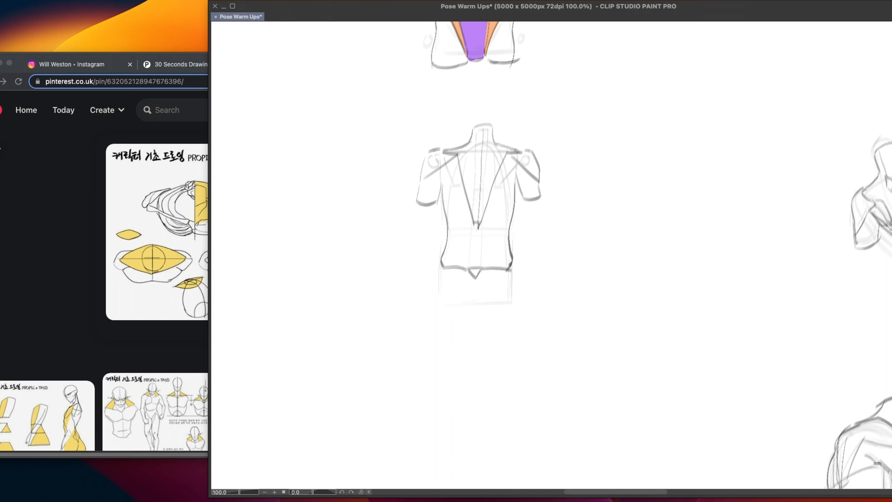
key("super+z")
Darken the shoulder blade edges beside the trapezius and check the back muscle studies in the Instagram reference
left_click_drag(515, 163, 504, 183)
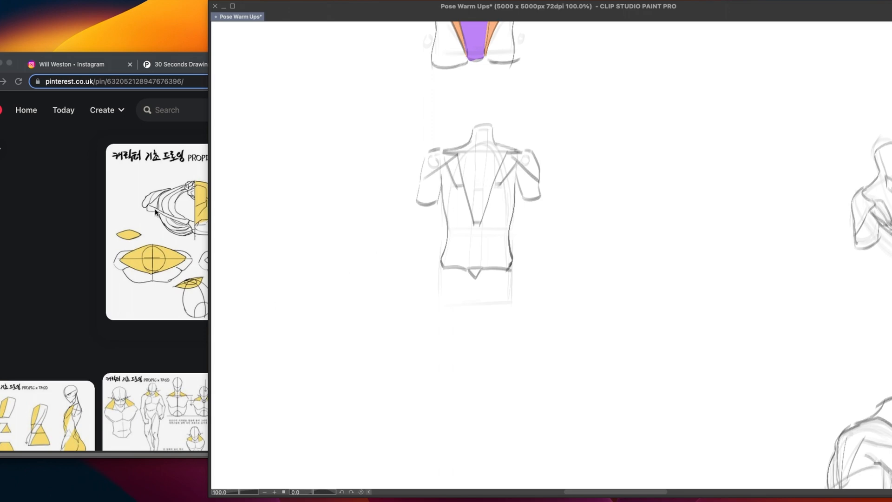
left_click(88, 66)
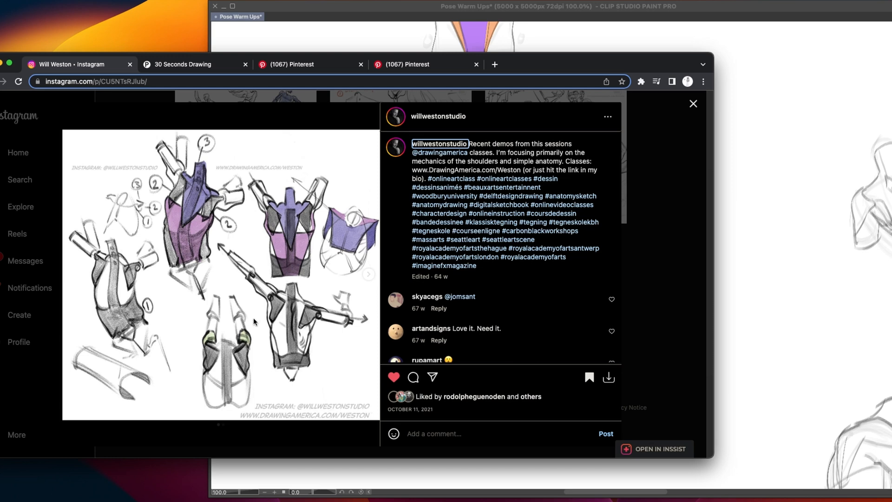
left_click(754, 304)
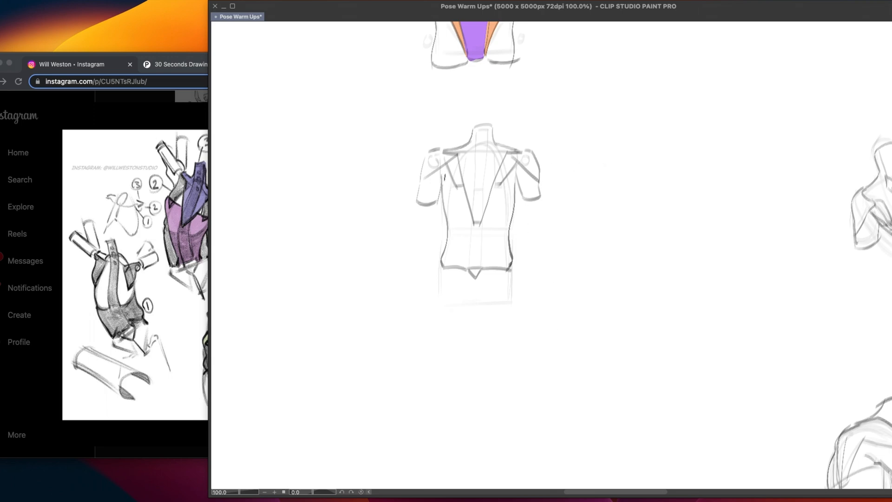
Draw the lats with a horizontal line across the upper back and two sides converging in a V at the pelvis notch
left_click_drag(442, 182, 521, 175)
key("super+z")
mouse_move(441, 182)
left_mouse_down()
mouse_move(517, 176)
mouse_move(487, 257)
left_mouse_up()
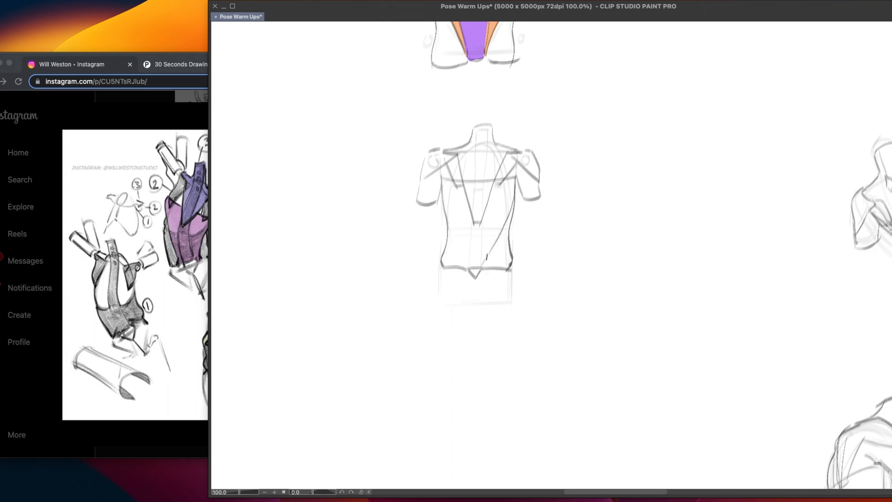
mouse_move(444, 176)
left_mouse_down()
mouse_move(467, 267)
mouse_move(444, 203)
mouse_move(457, 245)
mouse_move(469, 269)
mouse_move(480, 268)
left_mouse_up()
key("super+z")
key("super+z")
key("super+z")
key("super+z")
left_click_drag(449, 214, 469, 270)
Outline the pelvis block below the waistline with its two sides and lower edge
key("super+z")
left_click_drag(500, 237, 483, 264)
mouse_move(502, 230)
left_mouse_down()
mouse_move(481, 270)
mouse_move(440, 279)
mouse_move(439, 303)
mouse_move(515, 306)
left_mouse_up()
key("super+z")
key("super+z")
key("super+z")
key("super+z")
key("super+z")
left_click_drag(514, 270, 515, 306)
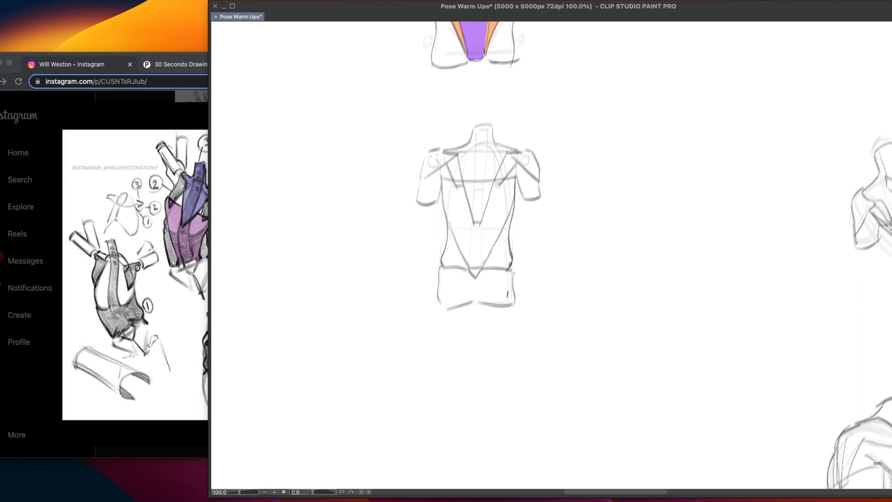
Draw a small diamond at the base of the neck and an arrow pointing at the right upper arm
left_click_drag(480, 145, 481, 163)
mouse_move(590, 183)
left_mouse_down()
mouse_move(551, 186)
mouse_move(558, 193)
left_mouse_up()
mouse_move(550, 223)
left_mouse_down()
mouse_move(522, 225)
mouse_move(527, 232)
left_mouse_up()
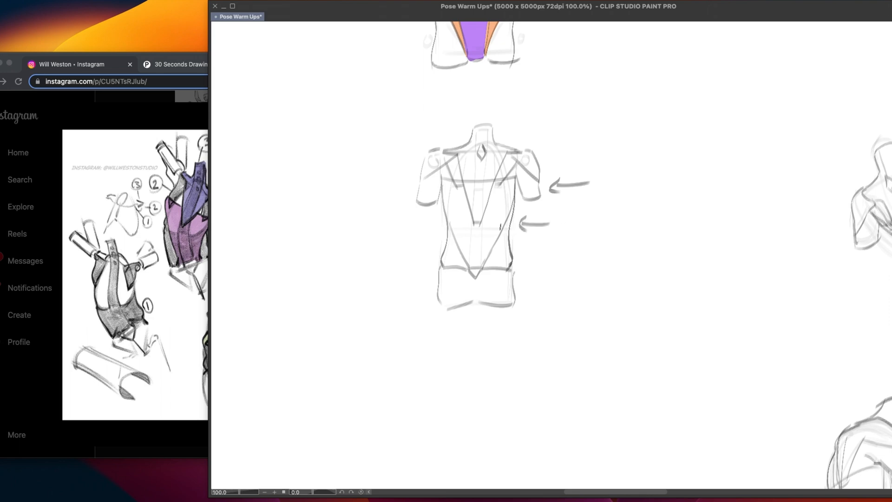
key("super+z")
key("super+z")
key("super+z")
mouse_move(483, 290)
left_mouse_down()
mouse_move(480, 280)
mouse_move(476, 287)
left_mouse_up()
left_click_drag(479, 280, 485, 285)
key("super+z")
key("super+z")
key("super+z")
left_click_drag(443, 190, 456, 233)
key("super+z")
Switch to the browser and examine the numbered, shaded back torso studies in the Instagram post
left_click_drag(481, 205, 415, 280)
mouse_move(468, 396)
left_mouse_down()
mouse_move(566, 363)
mouse_move(530, 371)
left_mouse_up()
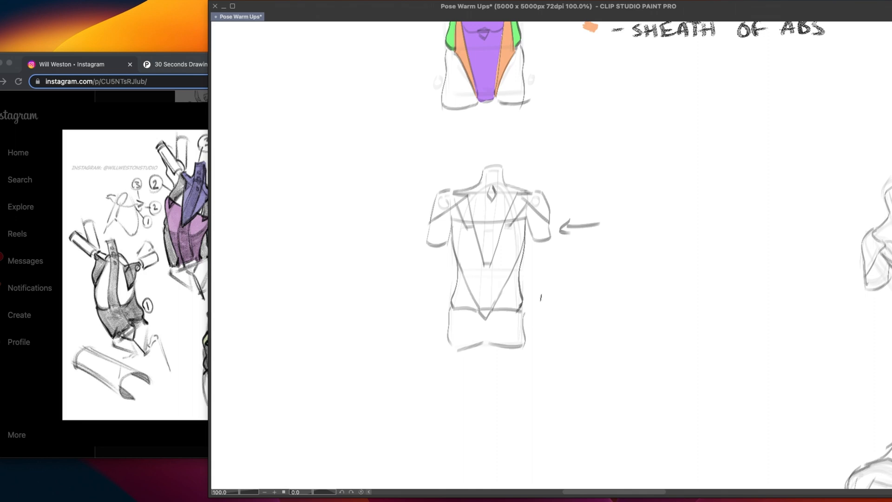
scroll(513, 382, "down", 3)
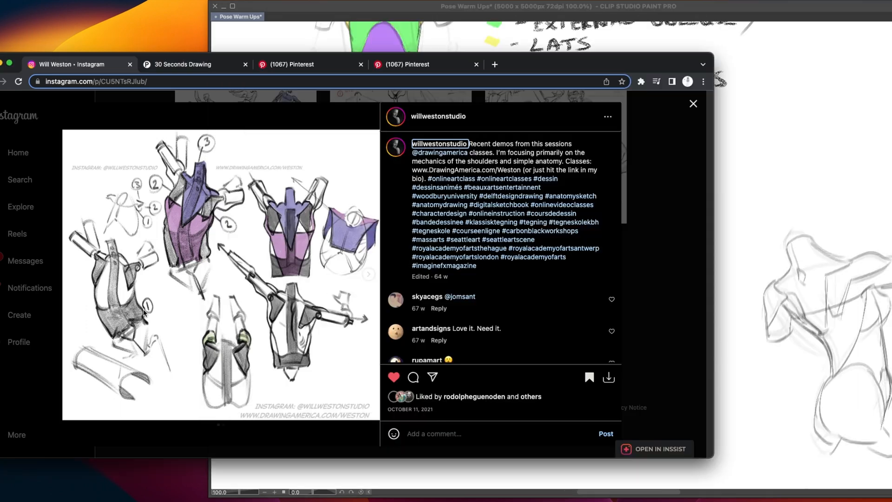
left_click(731, 379)
left_click(162, 314)
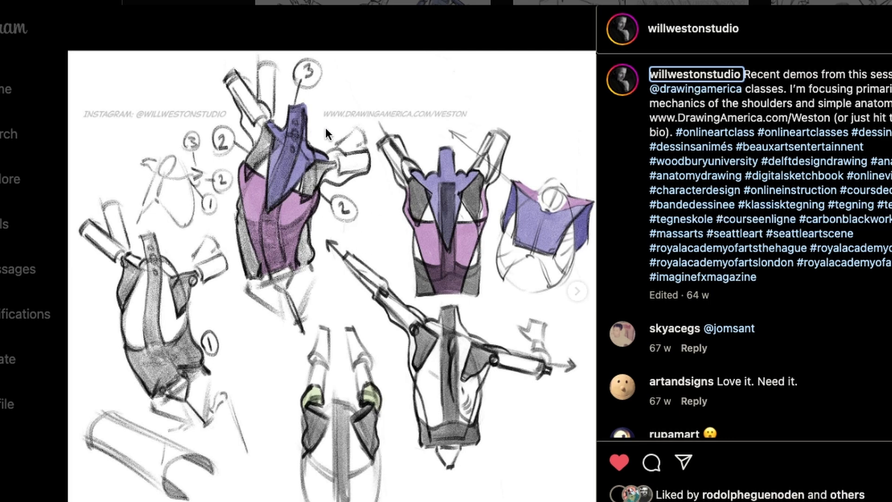
key("super+Tab")
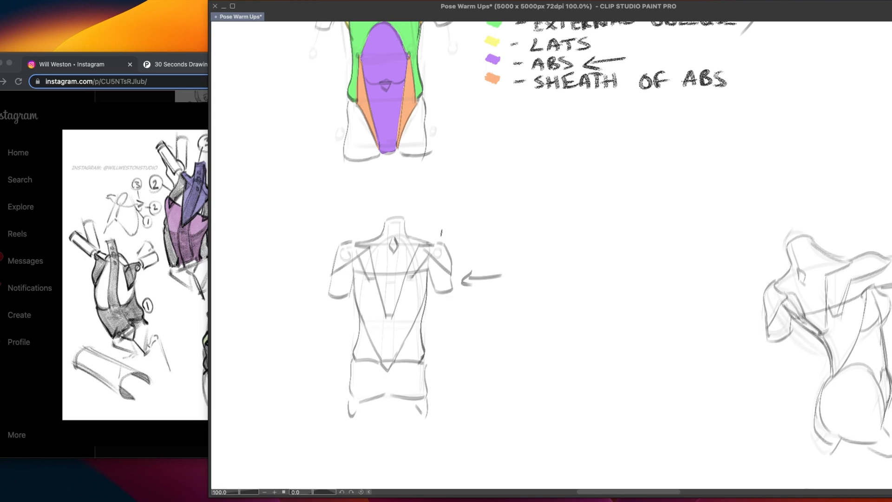
mouse_move(471, 215)
left_mouse_down()
mouse_move(445, 231)
mouse_move(452, 237)
left_mouse_up()
key("ctrl+z")
key("ctrl+z")
Examine the coloured torso studies, the lat shape sketches and the large bent torso elsewhere on the canvas
left_click_drag(608, 247, 371, 319)
left_click_drag(566, 269, 409, 289)
left_click_drag(497, 307, 354, 303)
left_click_drag(505, 276, 400, 397)
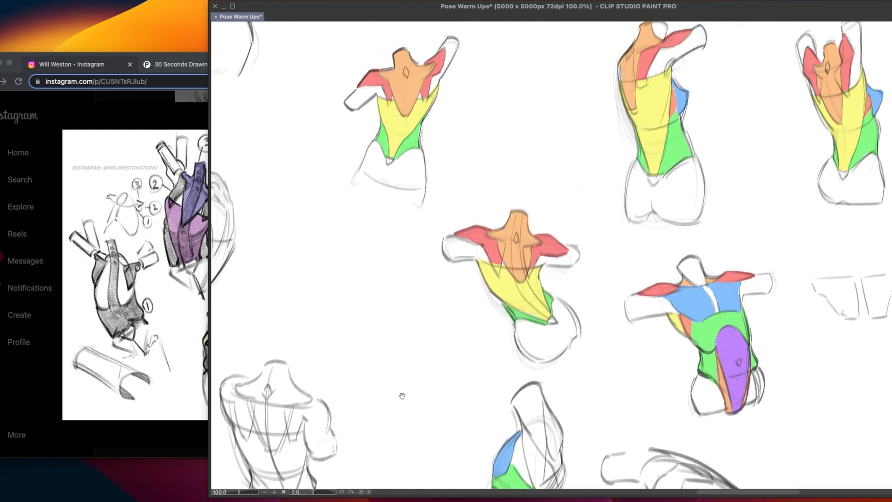
left_click_drag(435, 327, 388, 360)
left_click_drag(399, 303, 431, 306)
left_click_drag(475, 282, 386, 421)
left_click_drag(390, 337, 379, 452)
left_click_drag(385, 337, 705, 238)
left_click_drag(465, 282, 693, 212)
left_click_drag(449, 433, 549, 140)
left_click_drag(506, 348, 375, 229)
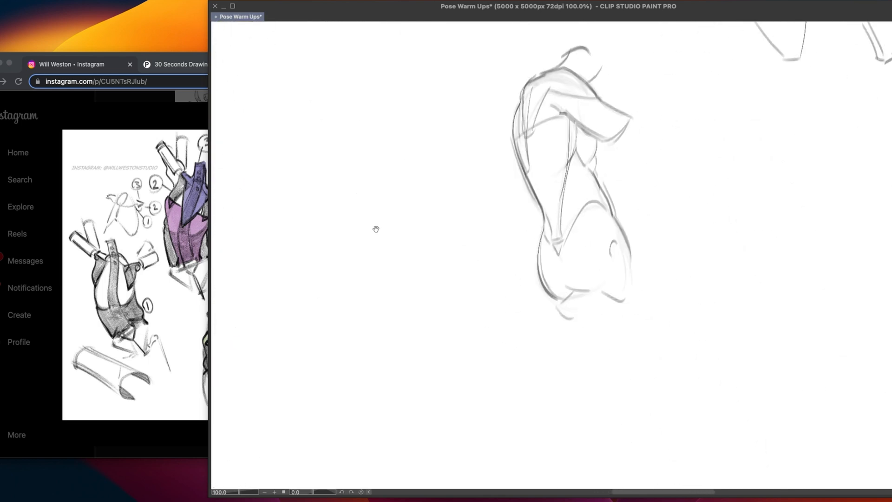
mouse_move(750, 331)
left_mouse_down()
mouse_move(470, 328)
mouse_move(366, 358)
left_mouse_up()
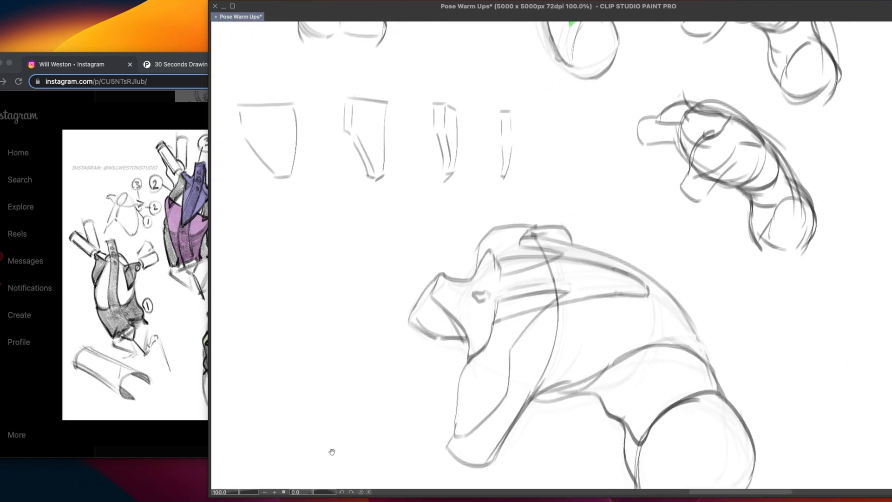
left_click_drag(386, 418, 476, 364)
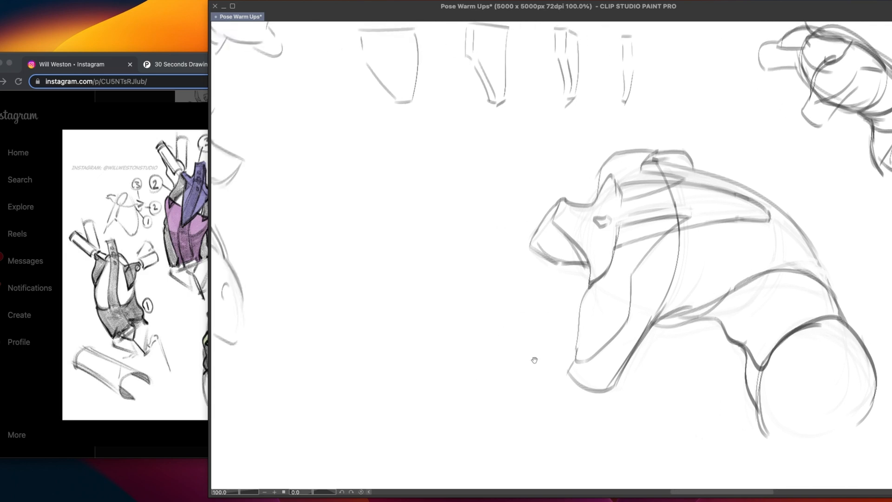
left_click_drag(534, 358, 492, 386)
Try marking the bent torso's shoulder area and ringing the row of four lat shape sketches
mouse_move(571, 255)
left_mouse_down()
mouse_move(565, 293)
mouse_move(543, 315)
left_mouse_up()
key("ctrl+z")
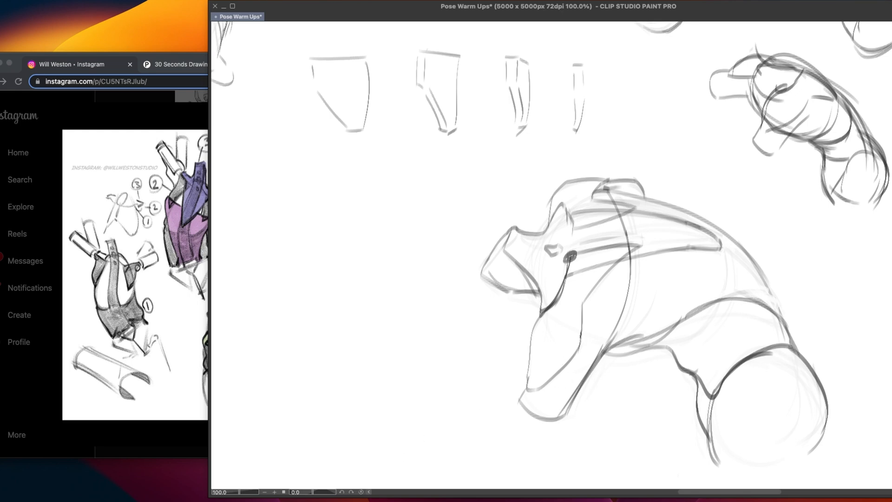
key("ctrl+z")
scroll(553, 360, "down", 1)
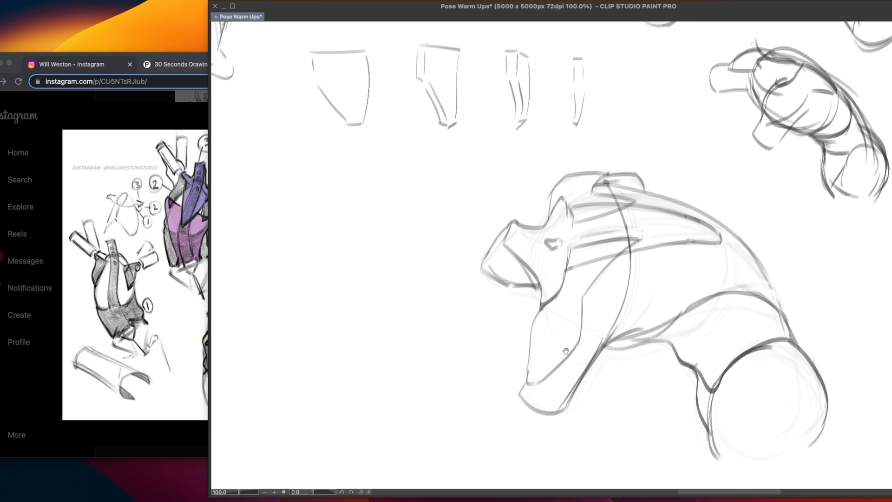
scroll(566, 351, "up", 10)
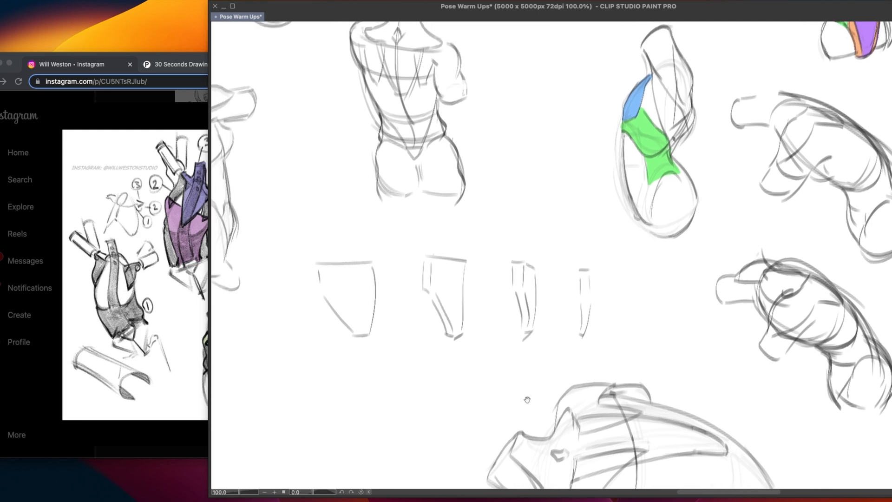
left_click_drag(527, 400, 604, 425)
mouse_move(682, 281)
left_mouse_down()
mouse_move(513, 263)
mouse_move(414, 405)
mouse_move(690, 374)
mouse_move(687, 291)
left_mouse_up()
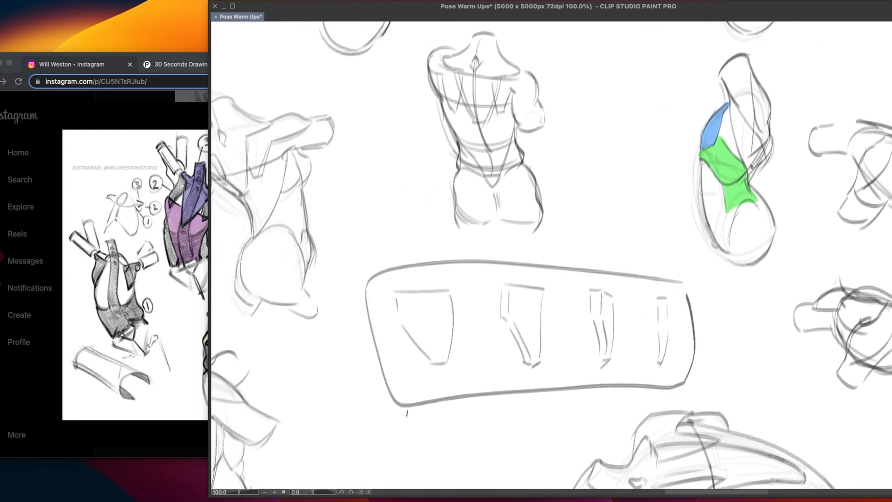
key("ctrl+z")
Sketch a tapered lat shape beside the back torso with a flat top, straight left side and angled right side to a narrow base
left_click_drag(477, 405, 454, 329)
mouse_move(460, 421)
left_mouse_down()
mouse_move(477, 343)
mouse_move(509, 390)
left_mouse_up()
left_click_drag(392, 390, 502, 360)
left_click_drag(516, 396, 607, 382)
left_click_drag(508, 345, 536, 460)
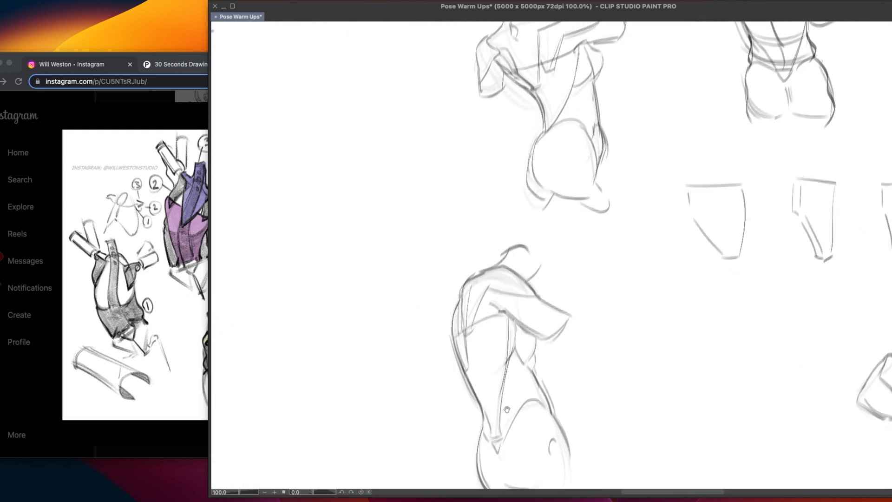
left_click_drag(471, 277, 473, 411)
left_click_drag(463, 379, 618, 322)
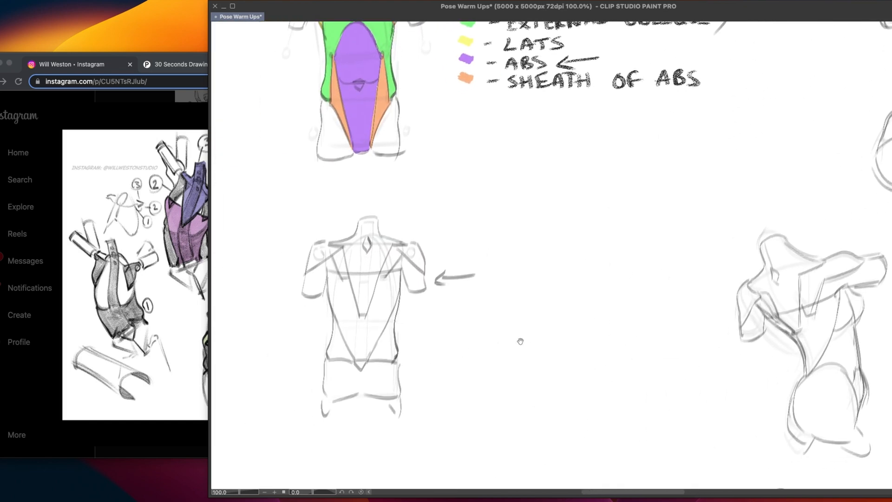
left_click_drag(520, 340, 471, 360)
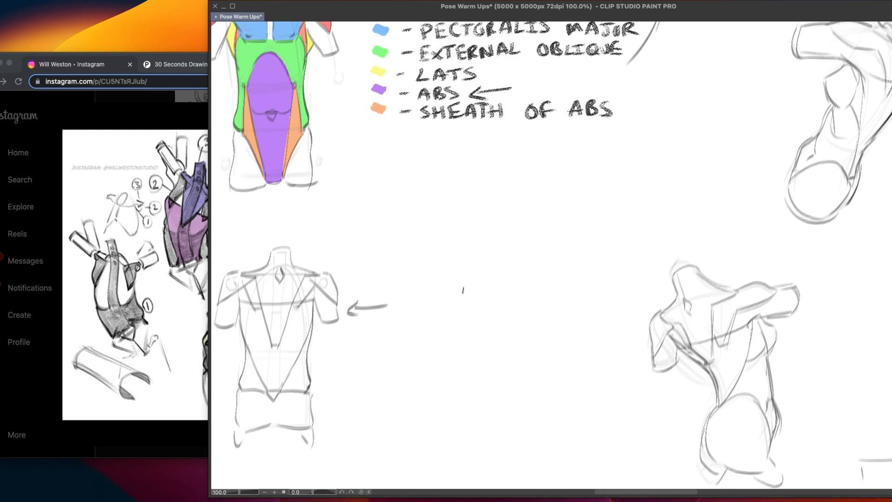
left_click_drag(452, 286, 532, 284)
mouse_move(452, 294)
left_mouse_down()
mouse_move(457, 381)
mouse_move(474, 380)
mouse_move(525, 311)
mouse_move(466, 386)
left_mouse_up()
key("super+z")
key("super+z")
left_click_drag(526, 313, 479, 380)
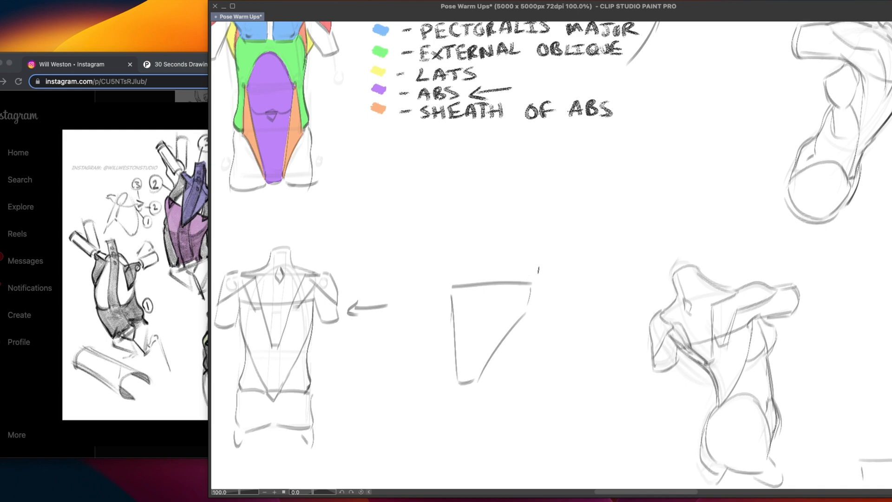
Sketch a second lat panel overlapping the tapered shape, with a stepped top, curved outer side and long diagonal lower edge
left_click_drag(548, 266, 594, 331)
key("super+z")
mouse_move(539, 269)
left_mouse_down()
mouse_move(567, 270)
mouse_move(600, 341)
left_mouse_up()
key("super+z")
left_click_drag(567, 273, 599, 342)
key("super+z")
left_click_drag(580, 286, 592, 355)
left_click(575, 369)
mouse_move(479, 290)
left_mouse_down()
mouse_move(530, 332)
mouse_move(592, 356)
left_mouse_up()
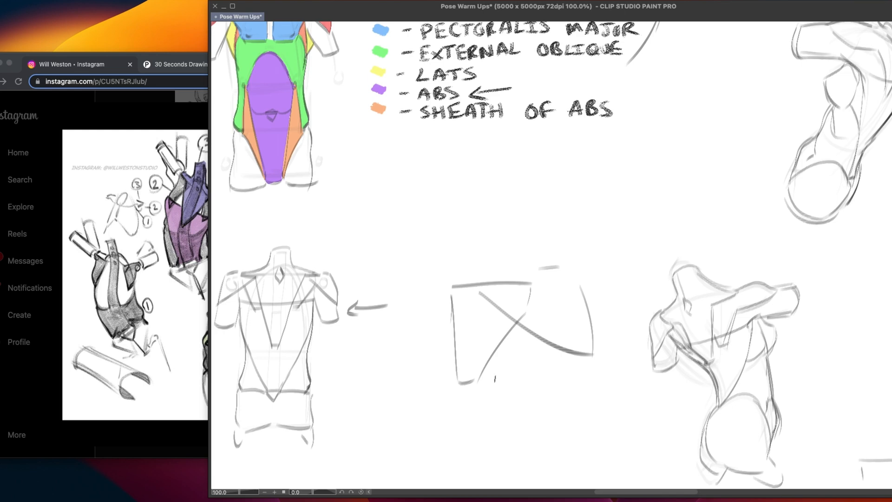
left_click_drag(540, 270, 521, 280)
Sketch a tilted tapered lat shape below the overlapping panels, narrowing to a point at its base
scroll(539, 346, "down", 5)
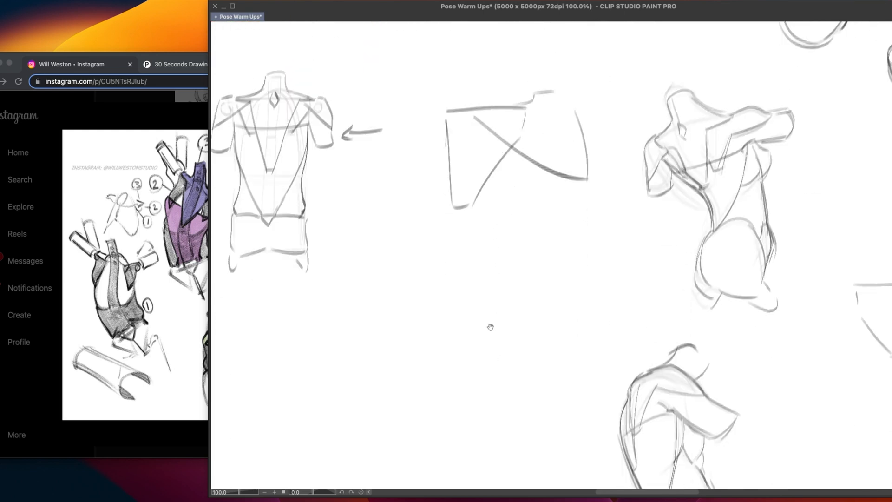
left_click_drag(409, 320, 496, 265)
left_click_drag(411, 322, 478, 430)
mouse_move(502, 263)
left_mouse_down()
mouse_move(510, 276)
mouse_move(483, 431)
left_mouse_up()
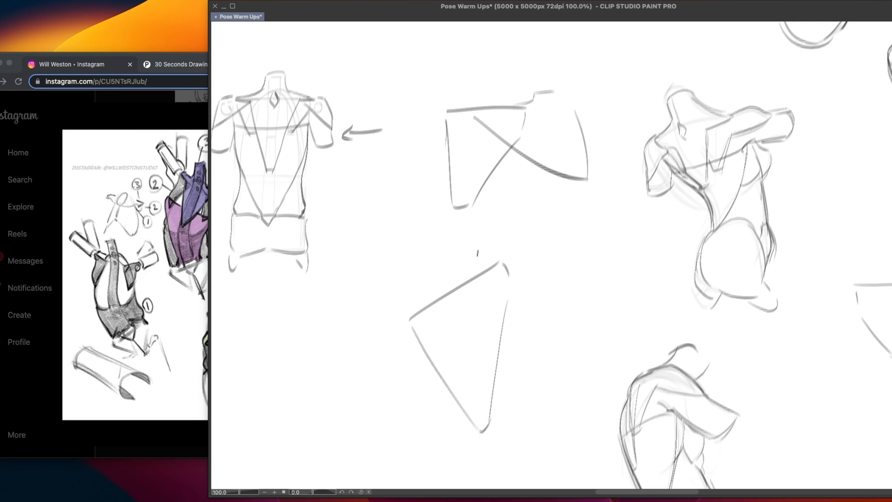
Add a raised, curved lat panel folding over the upper edge of the tilted tapered shape
mouse_move(469, 266)
left_mouse_down()
mouse_move(466, 240)
mouse_move(504, 188)
left_mouse_up()
key("super+z")
mouse_move(469, 269)
left_mouse_down()
mouse_move(471, 234)
mouse_move(517, 181)
mouse_move(553, 242)
mouse_move(520, 281)
mouse_move(459, 309)
left_mouse_up()
key("super+z")
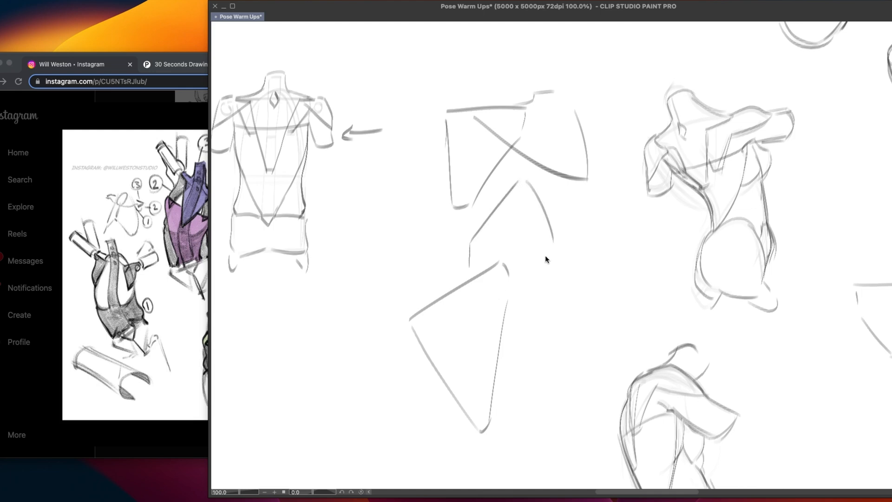
key("super+z")
mouse_move(510, 187)
left_mouse_down()
mouse_move(534, 181)
mouse_move(547, 269)
mouse_move(460, 307)
left_mouse_up()
key("super+z")
left_click_drag(547, 240, 523, 288)
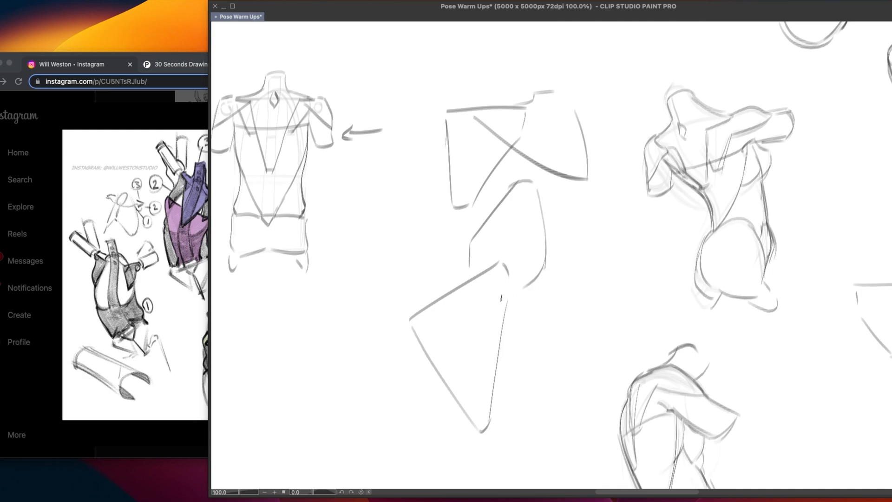
left_click_drag(440, 302, 531, 278)
key("super+z")
left_click_drag(450, 302, 539, 274)
mouse_move(502, 239)
left_mouse_down()
mouse_move(492, 270)
mouse_move(469, 277)
left_mouse_up()
mouse_move(533, 305)
left_mouse_down()
mouse_move(511, 322)
mouse_move(528, 383)
left_mouse_up()
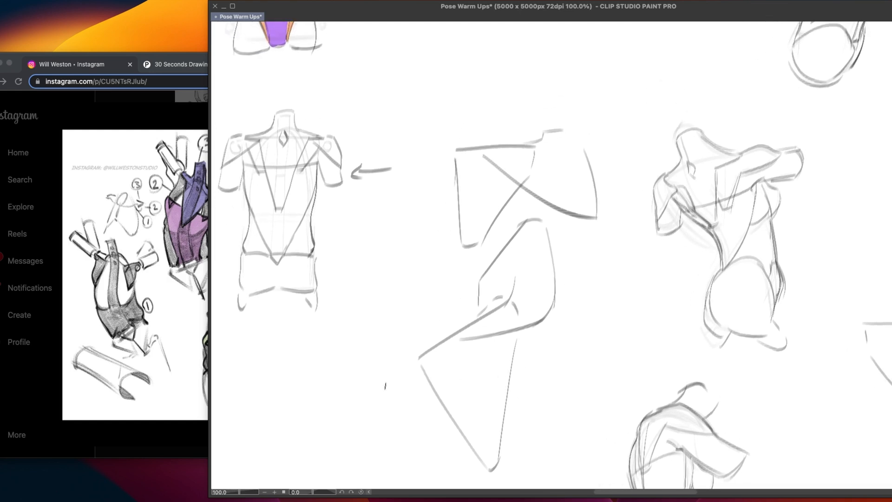
Undo the practice lat shapes beside the back torso
scroll(532, 369, "down", 5)
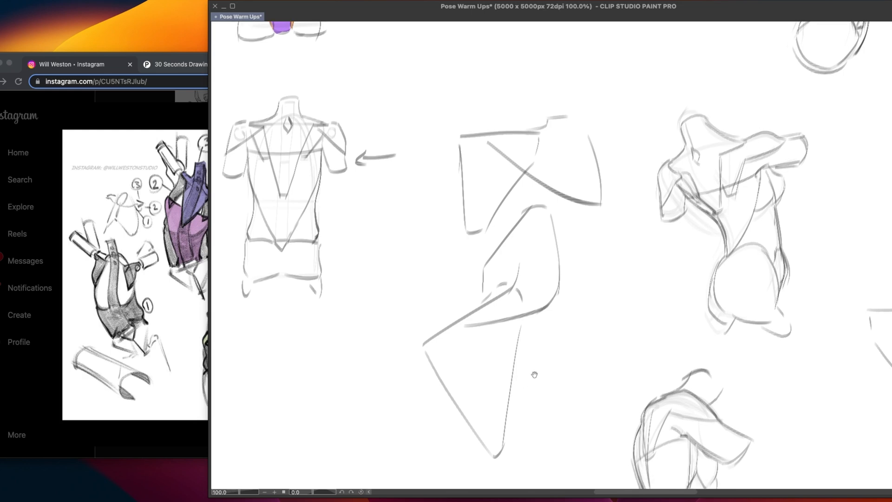
key("ctrl+z")
key("ctrl+z")
key("ctrl+z")
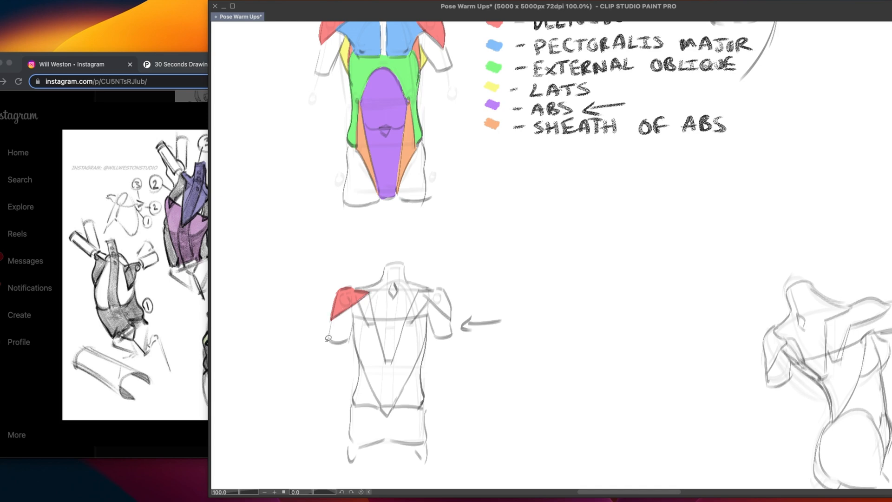
Test the red fill in the empty area beside the back torso, replacing a small triangle with a larger curved wedge
mouse_move(637, 243)
left_mouse_down()
mouse_move(587, 238)
mouse_move(572, 320)
mouse_move(636, 243)
left_mouse_up()
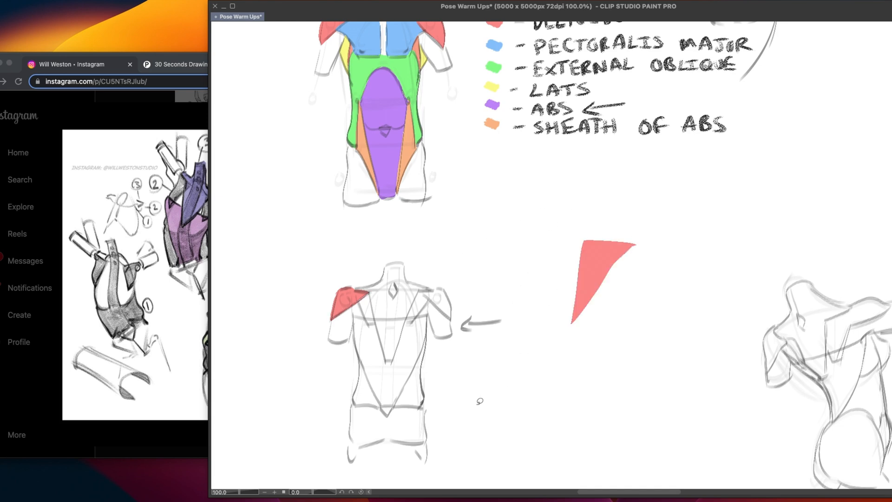
key("super+z")
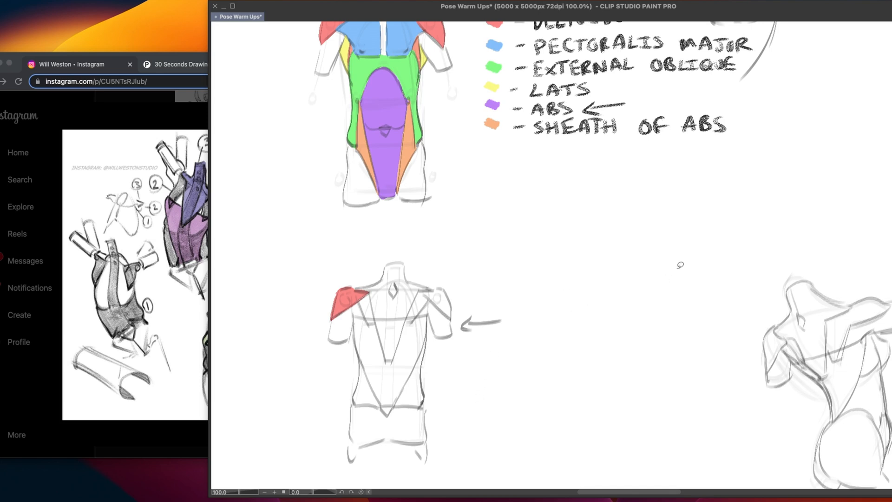
mouse_move(664, 241)
left_mouse_down()
mouse_move(603, 230)
mouse_move(580, 269)
mouse_move(569, 332)
mouse_move(664, 240)
left_mouse_up()
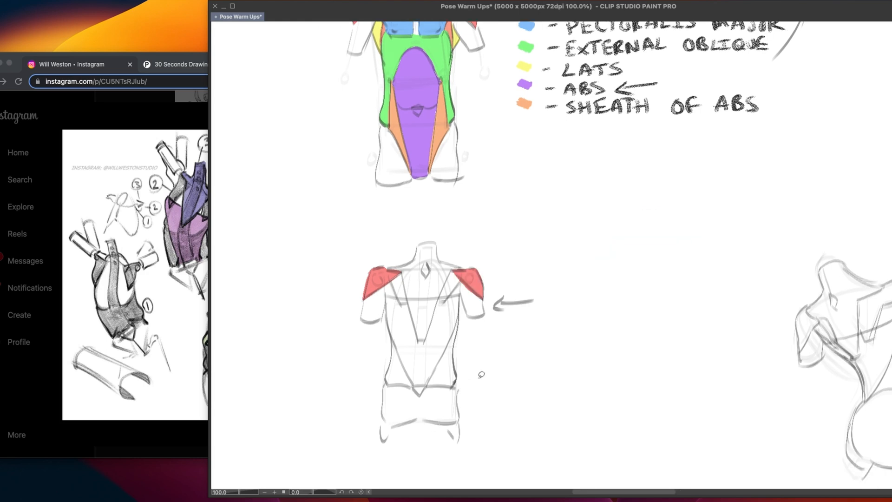
Fill the back torso's remaining deltoid red and the large V-shaped lat area yellow
left_click_drag(482, 375, 509, 317)
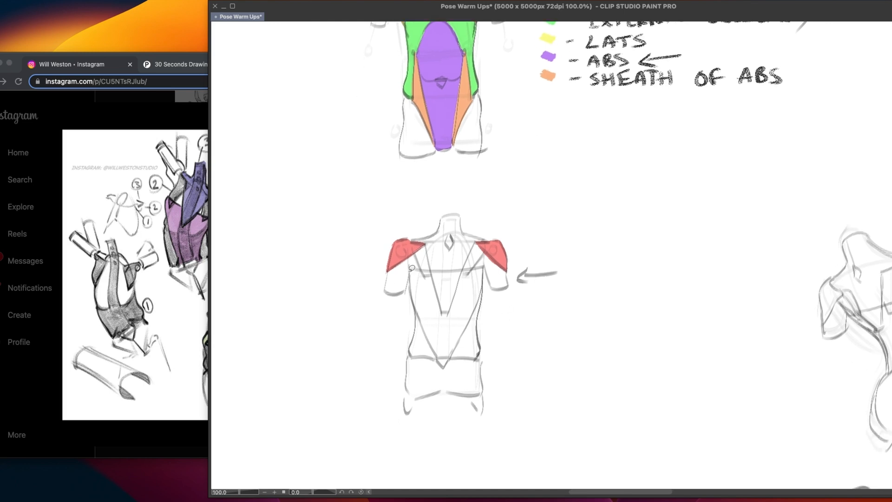
mouse_move(411, 269)
left_mouse_down()
mouse_move(439, 356)
mouse_move(455, 354)
mouse_move(486, 265)
mouse_move(411, 267)
left_mouse_up()
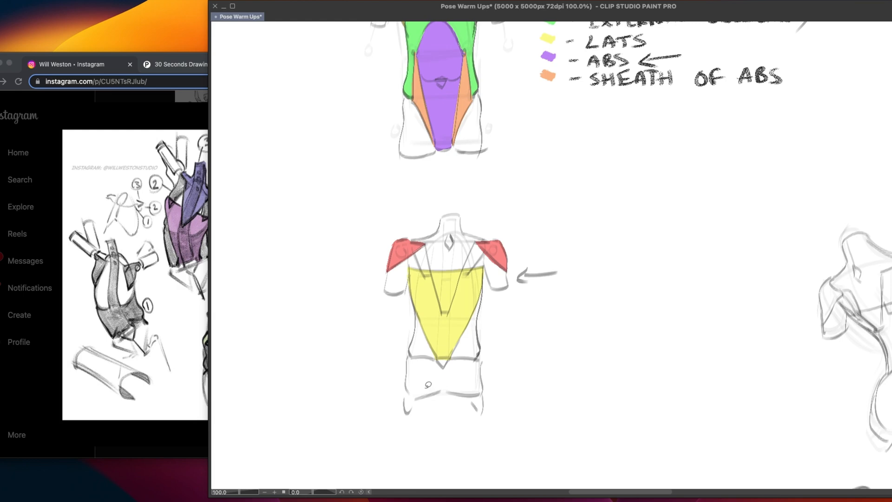
Fill the external obliques on both sides of the back torso green, and the trapezius and neck orange
mouse_move(473, 337)
left_mouse_down()
mouse_move(461, 440)
mouse_move(475, 382)
mouse_move(511, 365)
mouse_move(495, 382)
mouse_move(484, 430)
left_mouse_up()
mouse_move(471, 378)
left_mouse_down()
mouse_move(472, 400)
mouse_move(484, 352)
left_mouse_up()
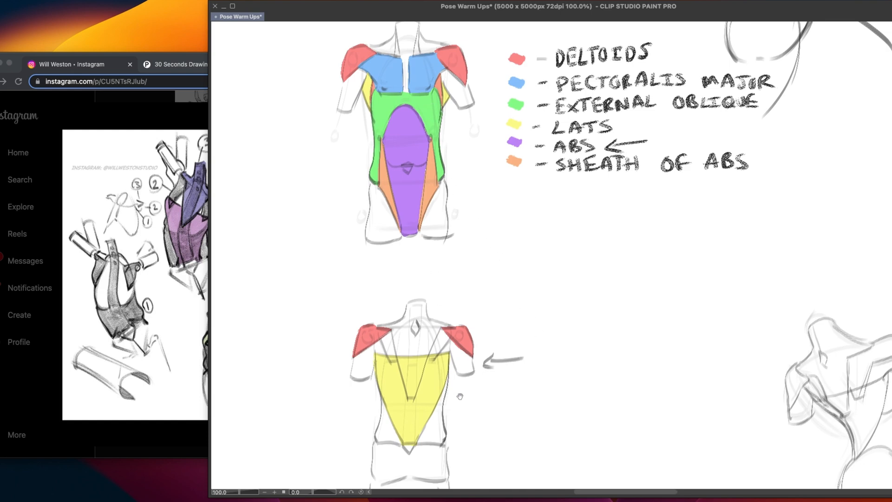
left_click_drag(460, 397, 482, 336)
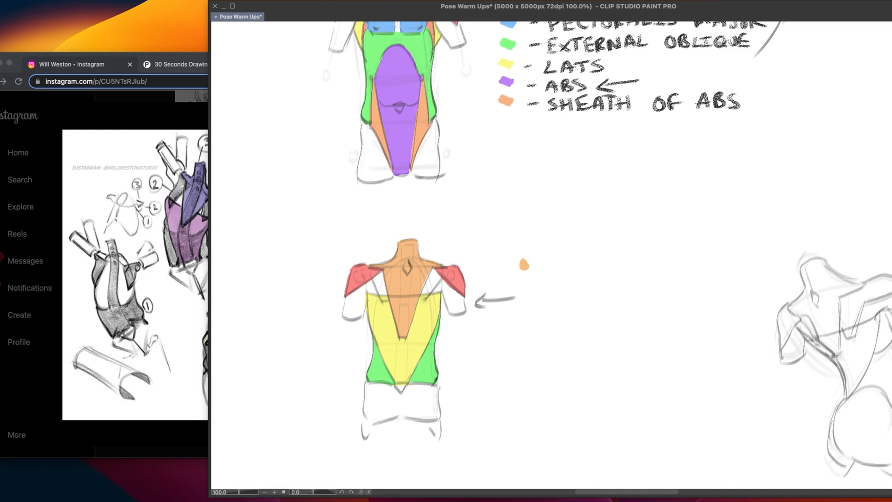
left_click_drag(400, 320, 399, 331)
Switch to the browser and view two anatomy reference posts with coloured back muscles from the saved Instagram collection
scroll(478, 275, "up", 8)
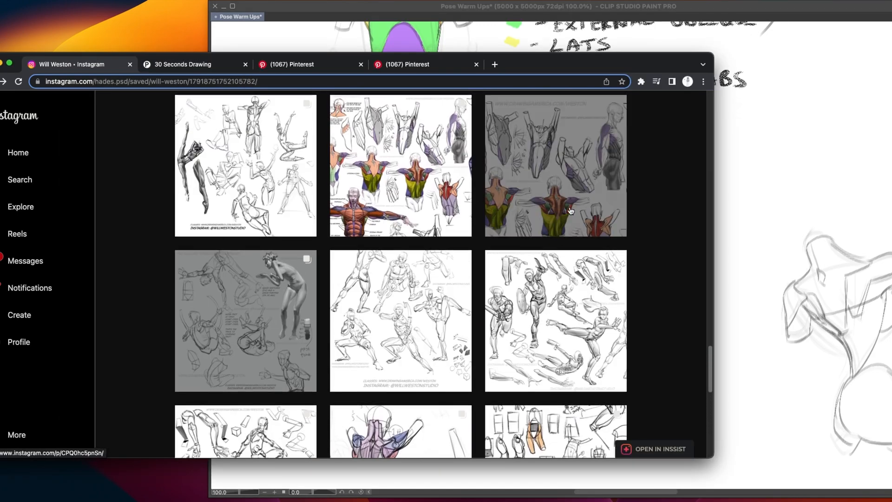
left_click(571, 211)
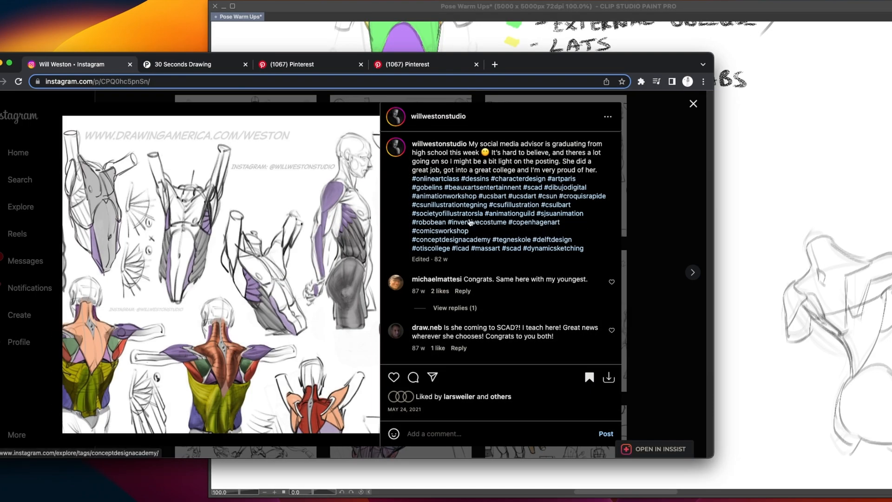
left_click(655, 148)
left_click(448, 175)
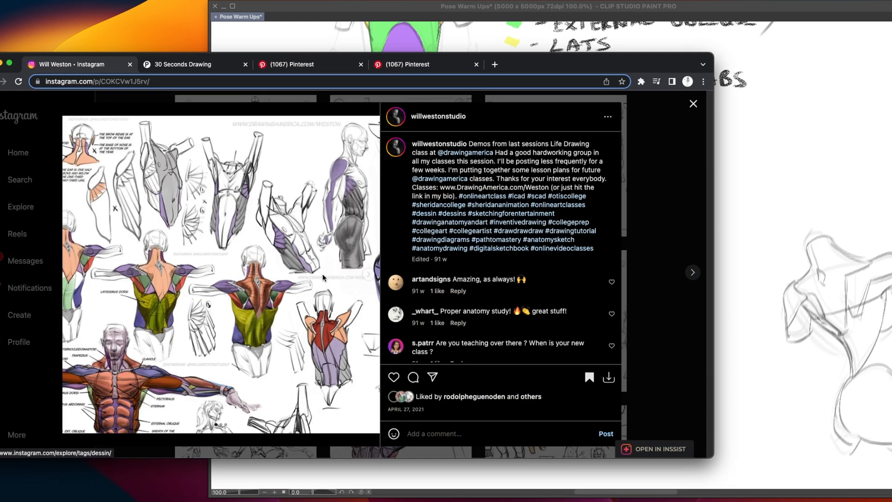
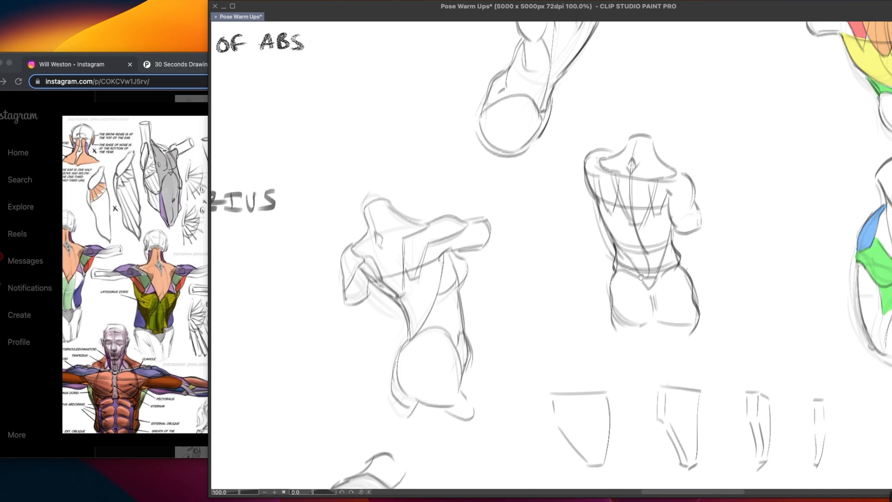
Examine the uncoloured torso sketches spread across the canvas, from the back views to the arm-raised side pose
left_click_drag(642, 278, 601, 269)
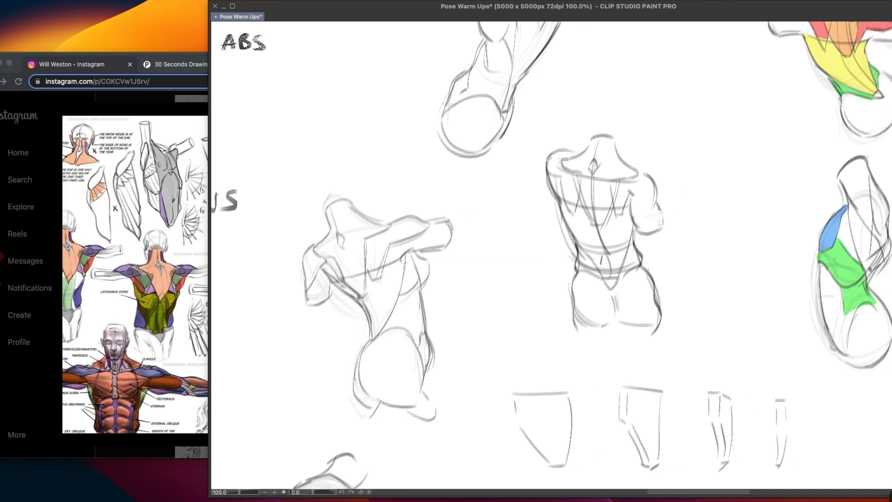
left_click_drag(341, 271, 601, 257)
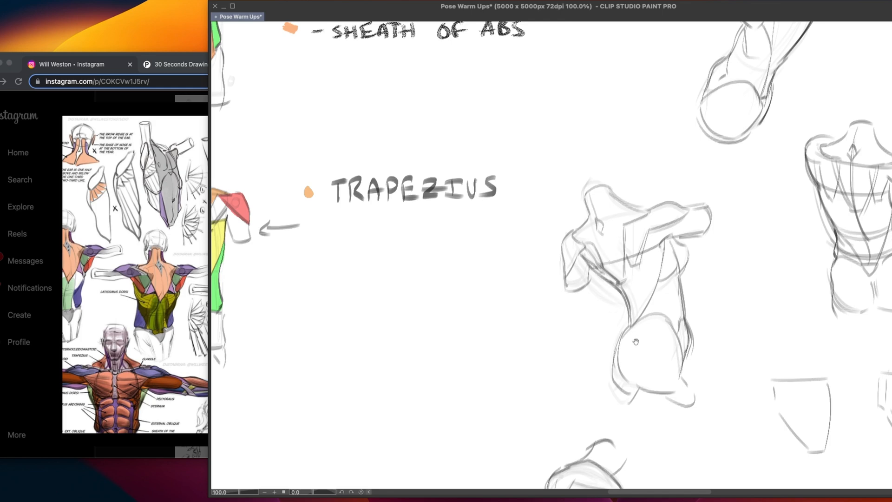
left_click_drag(635, 342, 623, 303)
left_click_drag(643, 409, 621, 263)
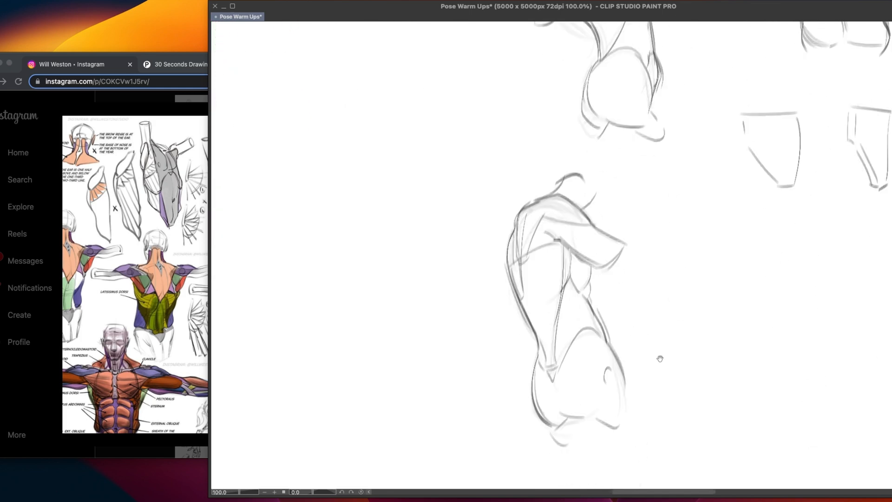
left_click_drag(667, 387, 615, 280)
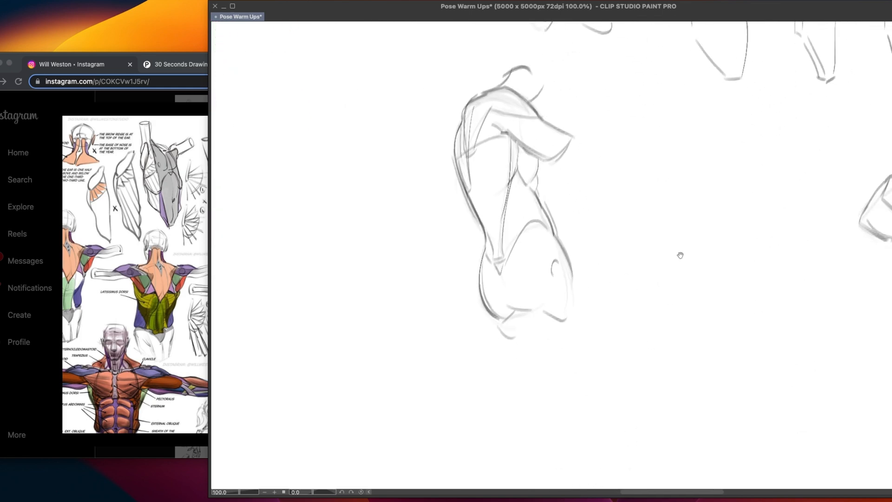
left_click_drag(860, 227, 592, 297)
left_click_drag(646, 269, 456, 300)
left_click_drag(647, 179, 576, 332)
left_click_drag(546, 126, 550, 302)
left_click_drag(561, 155, 584, 297)
left_click_drag(570, 103, 606, 207)
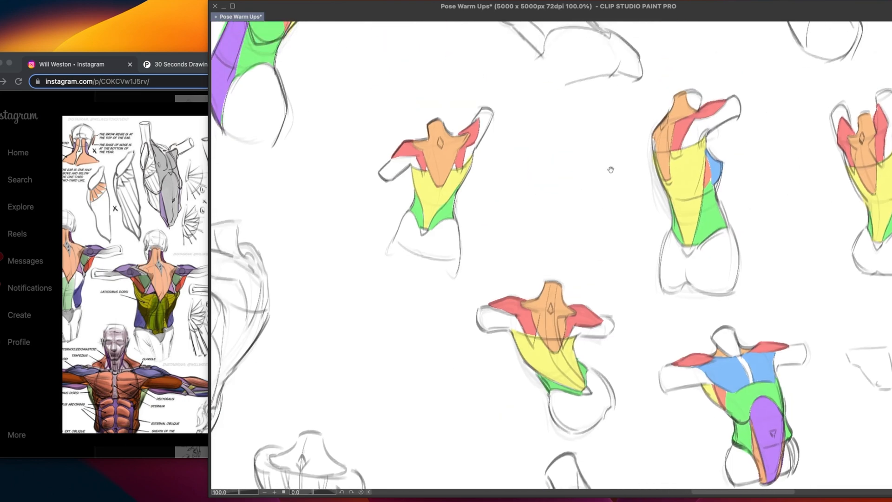
Examine the coloured torso studies and compare them with the labelled front and back muscle diagrams
left_click_drag(609, 171, 532, 245)
mouse_move(569, 112)
left_mouse_down()
mouse_move(518, 191)
mouse_move(503, 198)
mouse_move(522, 230)
left_mouse_up()
mouse_move(438, 177)
left_mouse_down()
mouse_move(438, 274)
mouse_move(558, 269)
left_mouse_up()
mouse_move(411, 288)
left_mouse_down()
mouse_move(597, 334)
mouse_move(673, 310)
left_mouse_up()
left_click_drag(472, 263, 601, 239)
left_click_drag(493, 369, 680, 192)
left_click_drag(479, 441, 609, 206)
left_click_drag(576, 353, 533, 290)
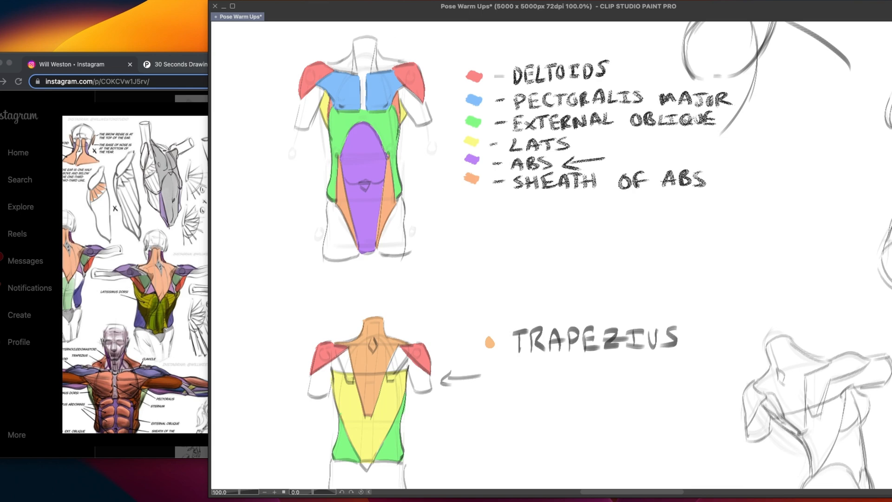
Mark the inner edges of both deltoids on the front torso diagram, and undo both marks
left_click_drag(337, 58, 332, 81)
left_click_drag(395, 60, 393, 79)
key("super+z")
key("super+z")
Circle the lower tip of the back torso's yellow lat area and mark the spots beside both deltoids
left_click_drag(427, 428, 432, 397)
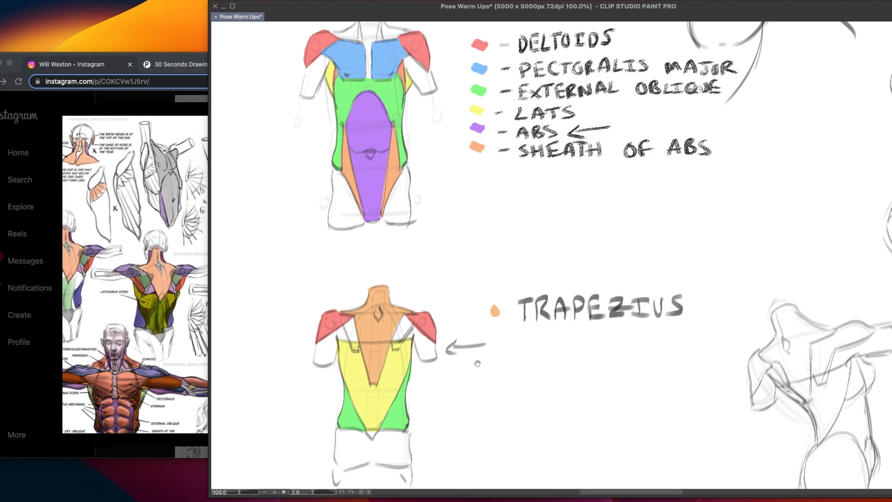
left_click_drag(478, 363, 478, 323)
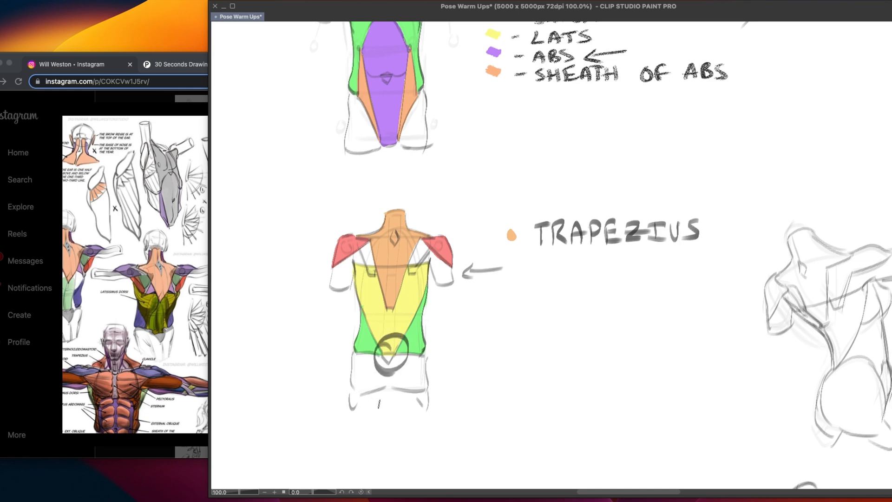
left_click_drag(432, 258, 420, 273)
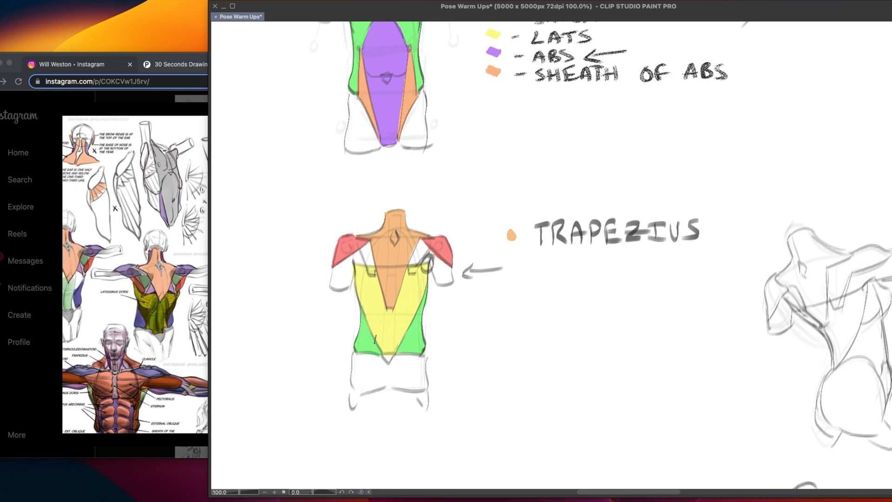
left_click_drag(357, 257, 353, 274)
Circle the abs' side points and base corners on the front torso diagram, and clear the circles
left_click_drag(486, 296, 466, 422)
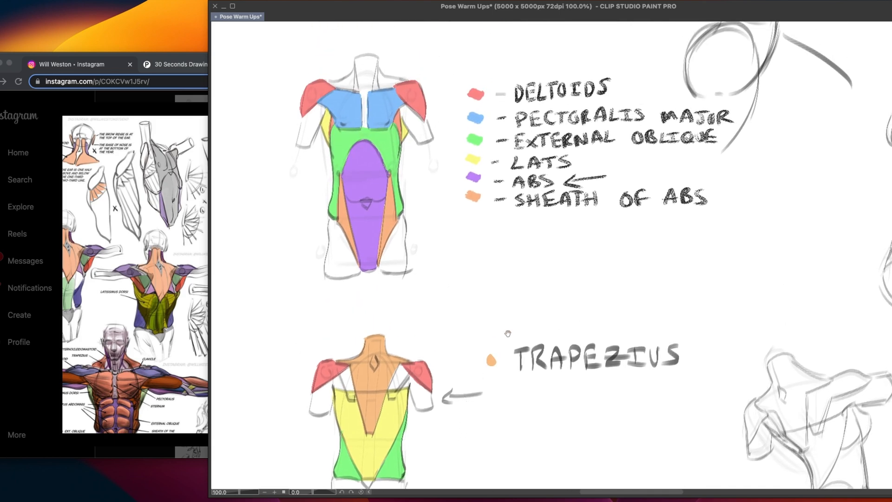
left_click_drag(537, 209, 550, 204)
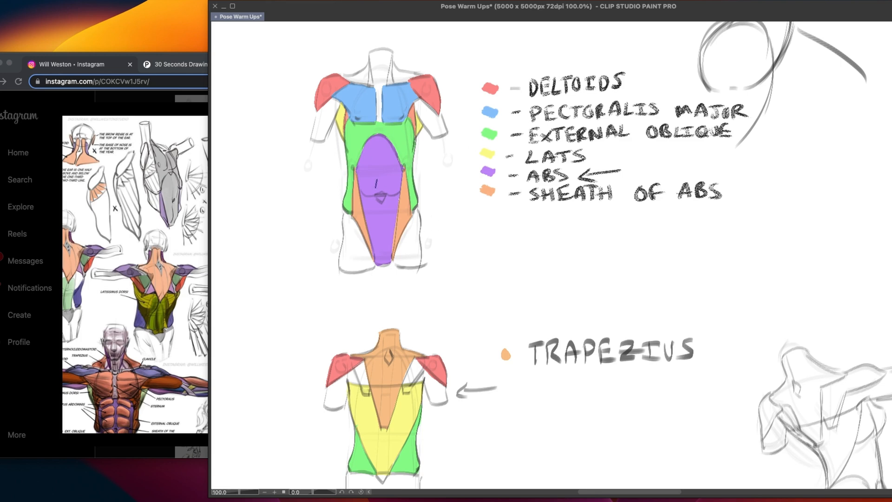
left_click_drag(356, 160, 405, 163)
left_click_drag(373, 260, 393, 265)
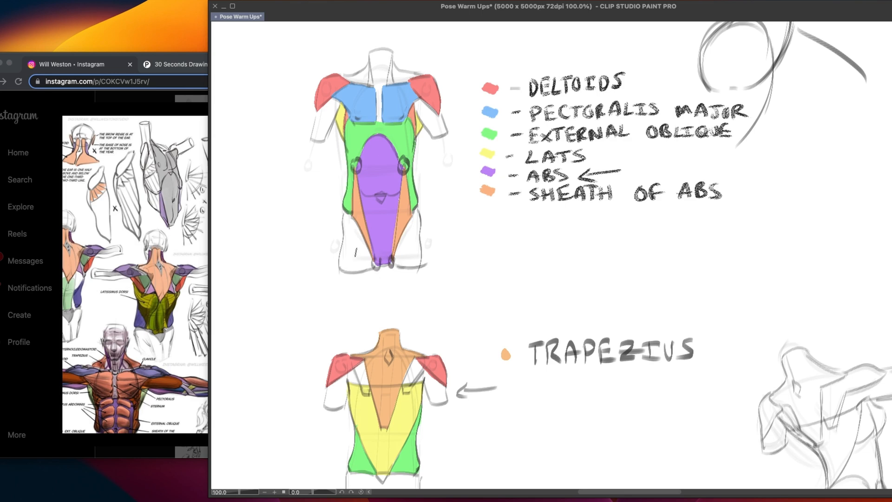
key("Delete")
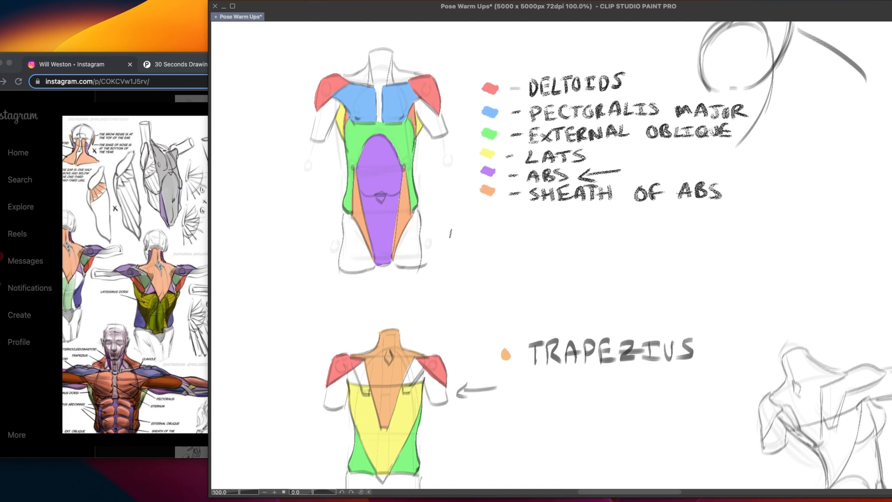
Mark the side points, lower oblique corners and abs base on the front torso diagram, and undo the marks
mouse_move(355, 158)
left_mouse_down()
mouse_move(351, 174)
mouse_move(356, 160)
left_mouse_up()
left_click_drag(353, 207, 353, 215)
left_click_drag(413, 208, 412, 220)
left_click_drag(395, 255, 394, 266)
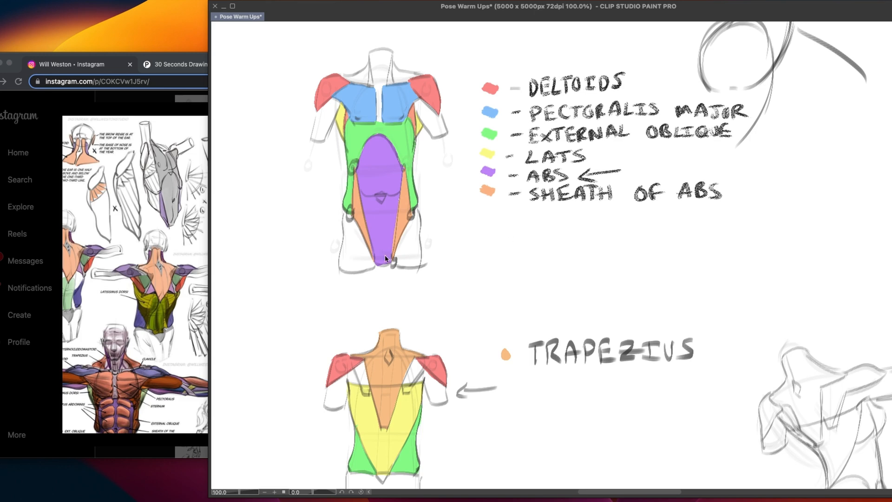
key("super+z")
key("super+z")
key("super+z")
key("super+z")
Mark the green external oblique along one side of the back torso diagram, and undo the mark
left_click_drag(439, 417, 549, 412)
left_click_drag(643, 339, 558, 359)
left_click_drag(525, 425, 514, 366)
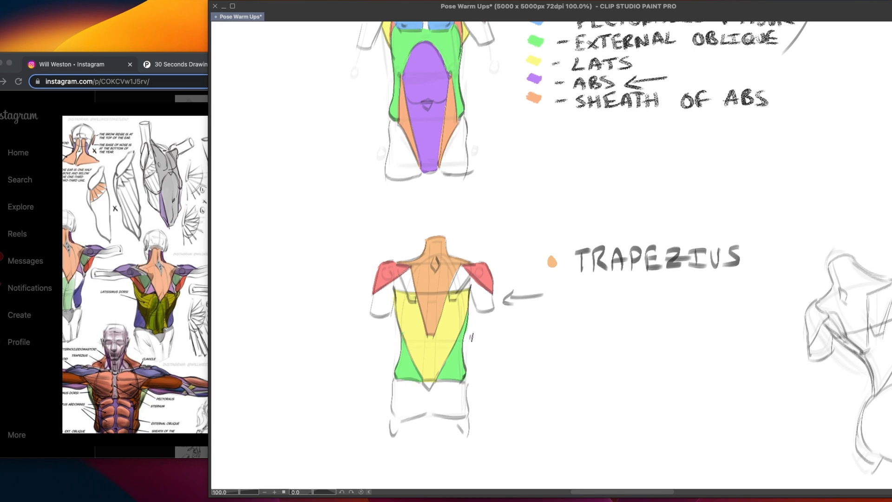
mouse_move(470, 336)
left_mouse_down()
mouse_move(509, 334)
mouse_move(473, 349)
left_mouse_up()
key("ctrl+z")
key("ctrl+z")
Draw a thick horizontal line with a downward arrow above it below the TRAPEZIUS label, and try a second overlapping line
left_click_drag(503, 397, 517, 397)
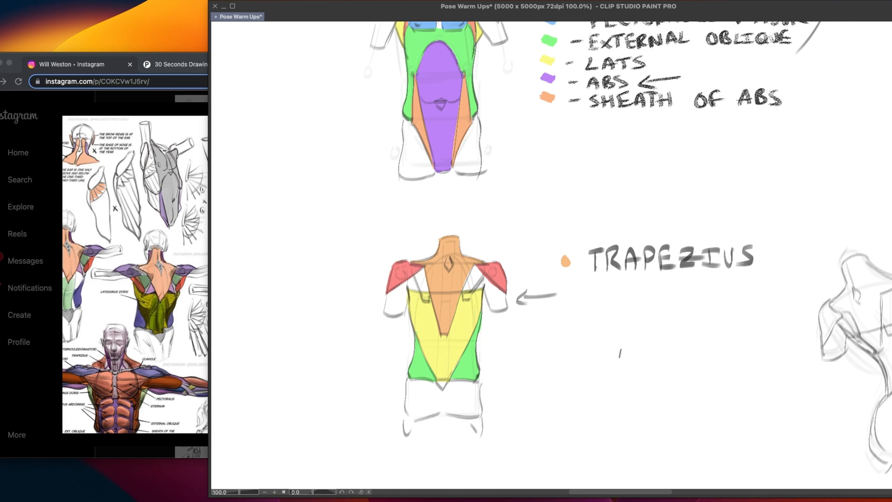
left_click_drag(559, 356, 692, 351)
left_click_drag(607, 327, 629, 324)
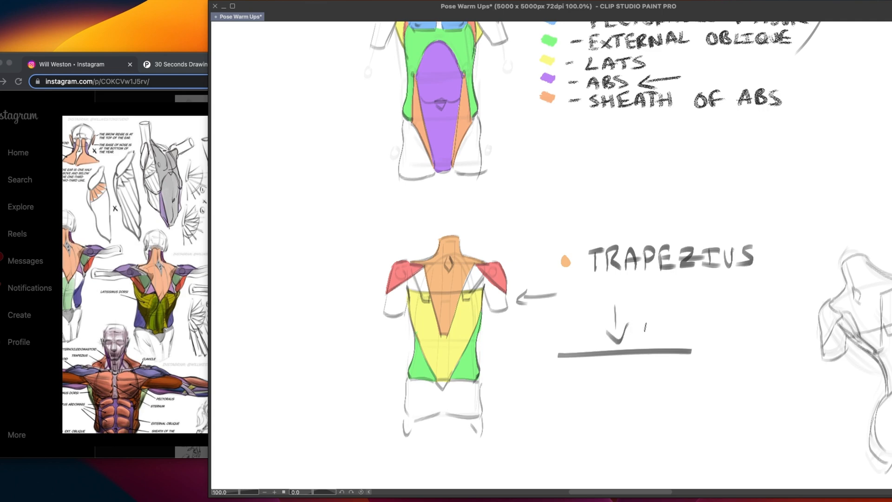
mouse_move(554, 350)
left_mouse_down()
mouse_move(698, 342)
mouse_move(652, 346)
mouse_move(685, 347)
left_mouse_up()
key("super+z")
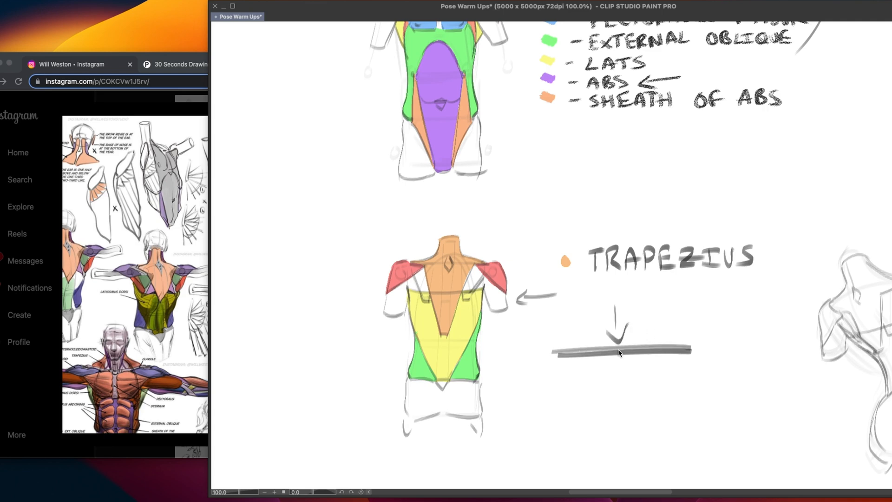
key("super+z")
Retrace the horizontal line and add short ticks beneath it, then undo the line-and-arrow demonstration
mouse_move(558, 356)
left_mouse_down()
mouse_move(654, 345)
mouse_move(644, 364)
mouse_move(669, 371)
left_mouse_up()
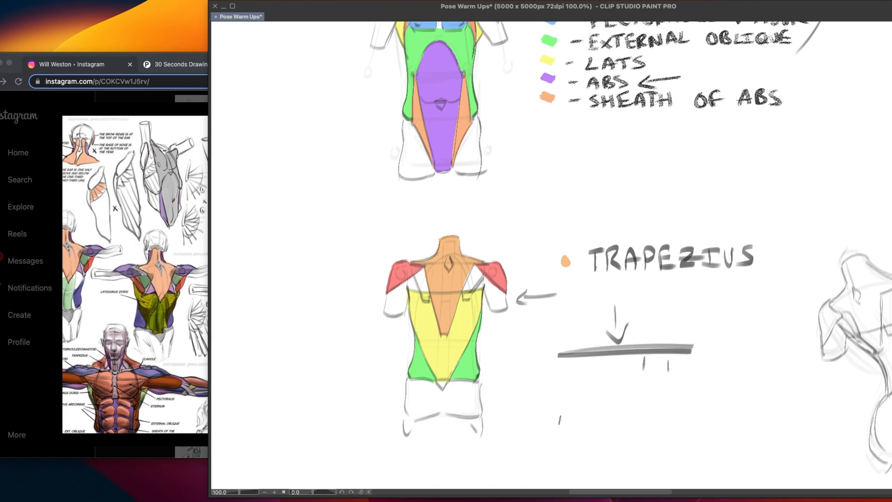
key("super+z")
key("super+z")
key("super+z")
key("super+z")
key("super+z")
key("super+z")
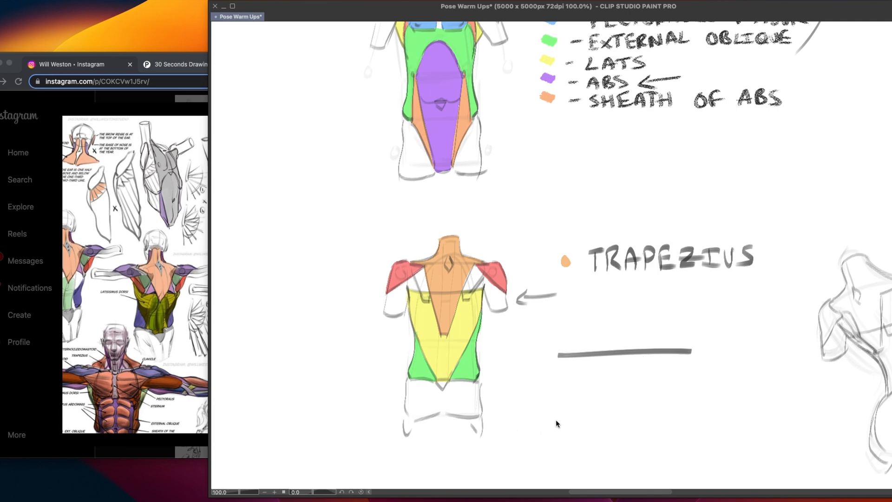
Trace the green external oblique on the coloured side-view torso with the purple abs, and undo the strokes
mouse_move(530, 380)
left_mouse_down()
mouse_move(551, 414)
mouse_move(540, 456)
left_mouse_up()
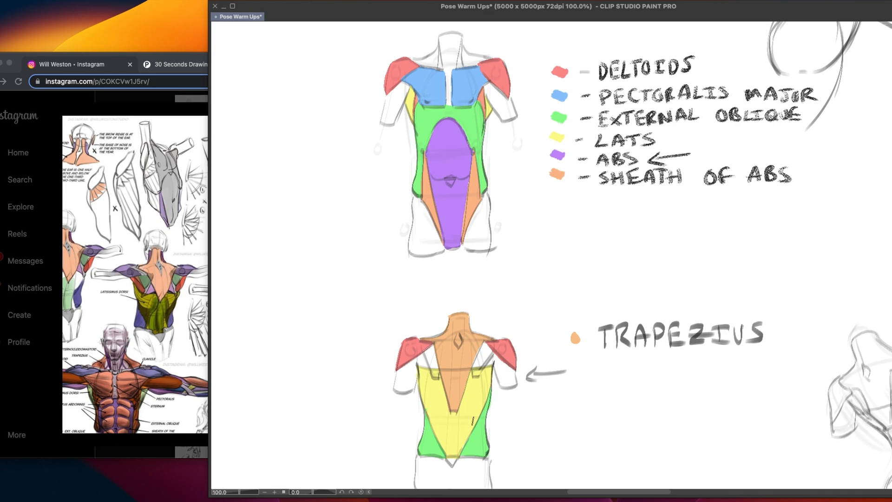
left_click_drag(747, 269, 477, 341)
left_click_drag(600, 283, 449, 373)
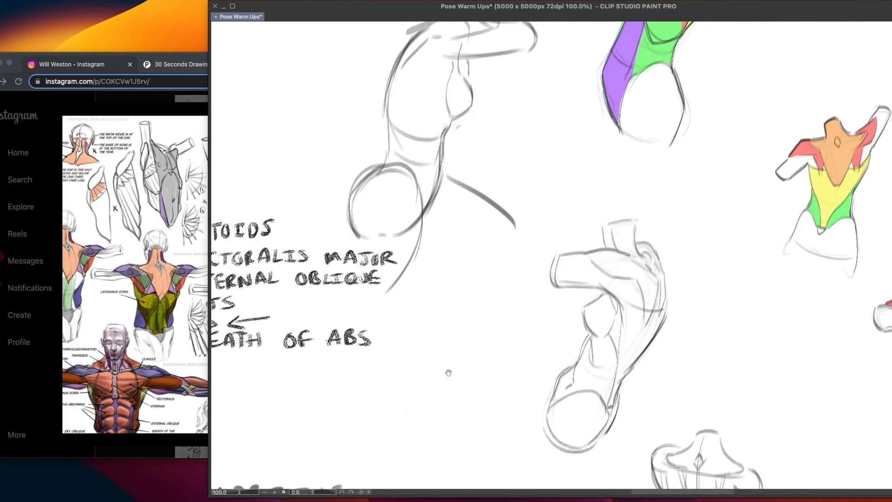
mouse_move(564, 212)
left_mouse_down()
mouse_move(468, 350)
mouse_move(447, 431)
left_mouse_up()
left_click_drag(528, 356, 475, 378)
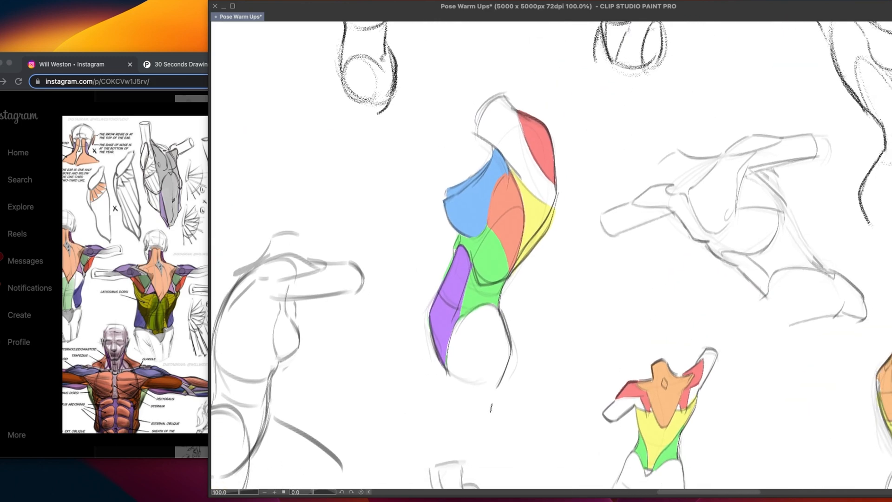
left_click_drag(491, 408, 501, 392)
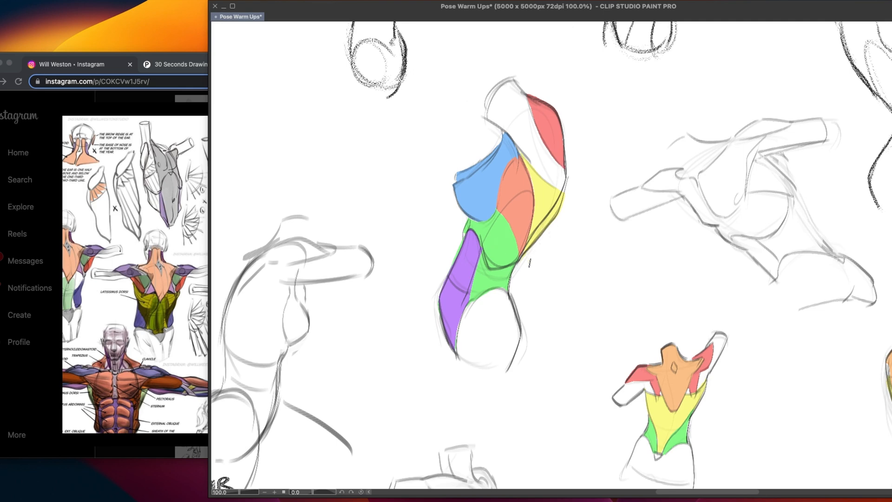
mouse_move(496, 204)
left_mouse_down()
mouse_move(522, 274)
mouse_move(503, 216)
mouse_move(517, 246)
mouse_move(516, 272)
left_mouse_up()
key("ctrl+z")
key("ctrl+z")
Review the coloured torso studies and uncoloured back sketches against the labelled front and back diagrams
mouse_move(499, 375)
left_mouse_down()
mouse_move(507, 369)
mouse_move(481, 386)
left_mouse_up()
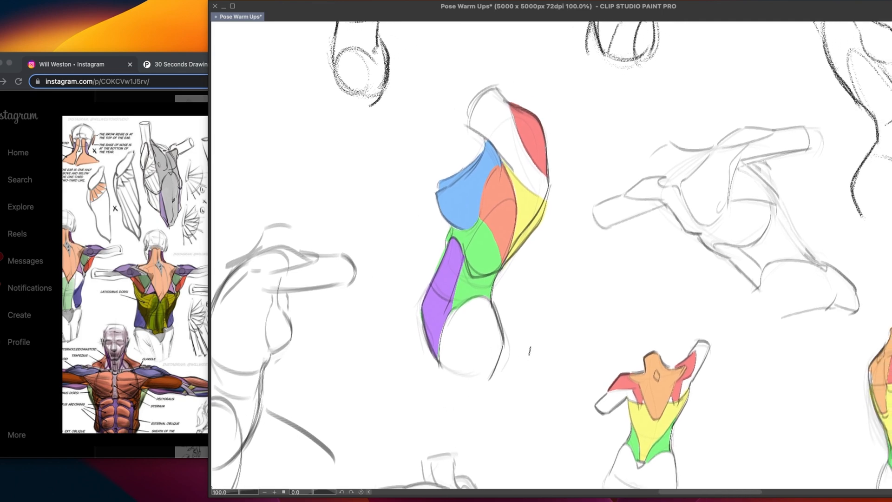
left_click_drag(491, 193, 511, 174)
left_click_drag(535, 446, 428, 196)
left_click_drag(464, 414, 468, 344)
left_click_drag(514, 394, 512, 331)
mouse_move(702, 343)
left_mouse_down()
mouse_move(626, 305)
mouse_move(493, 330)
mouse_move(431, 309)
left_mouse_up()
left_click_drag(518, 340, 455, 432)
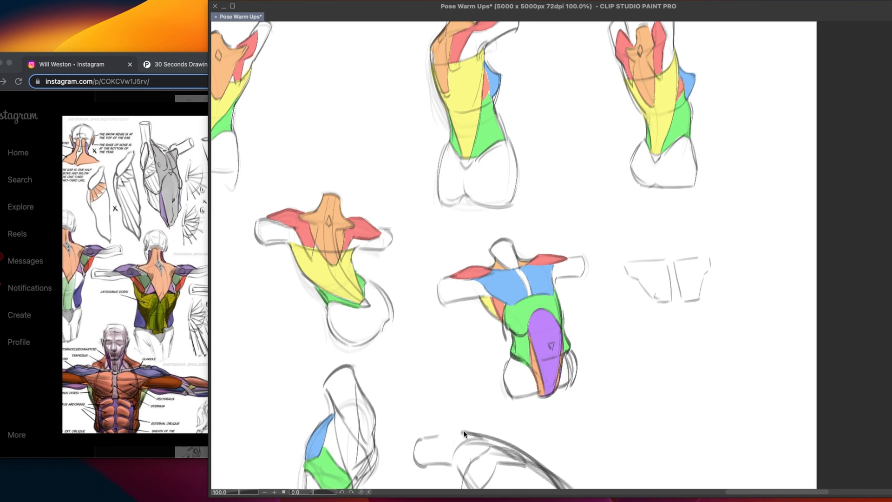
left_click_drag(478, 415, 524, 373)
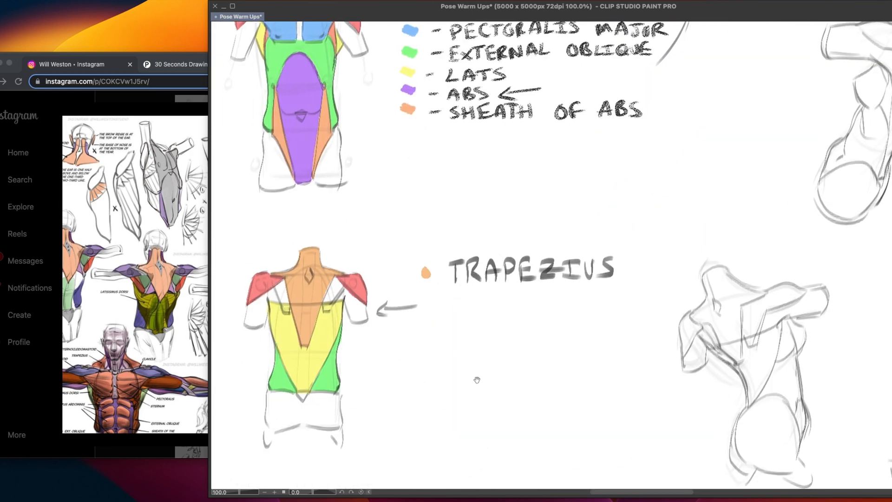
left_click_drag(477, 381, 500, 402)
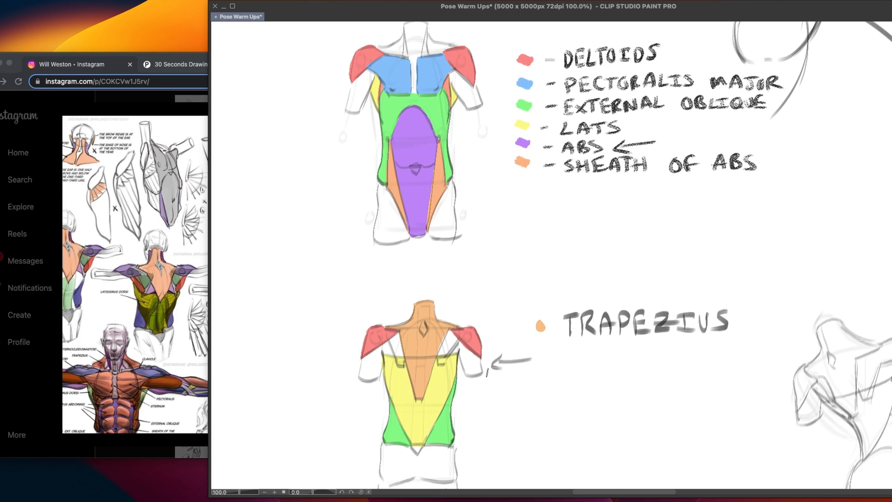
left_click_drag(875, 479, 529, 308)
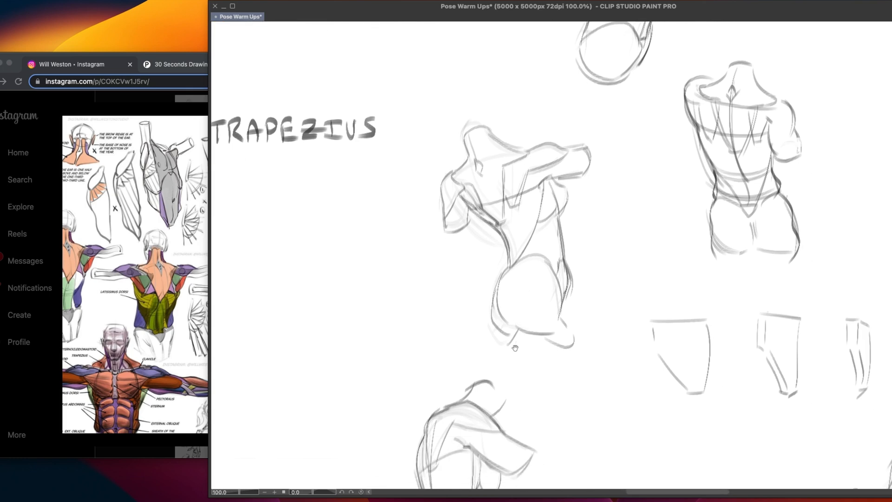
left_click_drag(474, 375, 620, 315)
left_click_drag(470, 298, 550, 389)
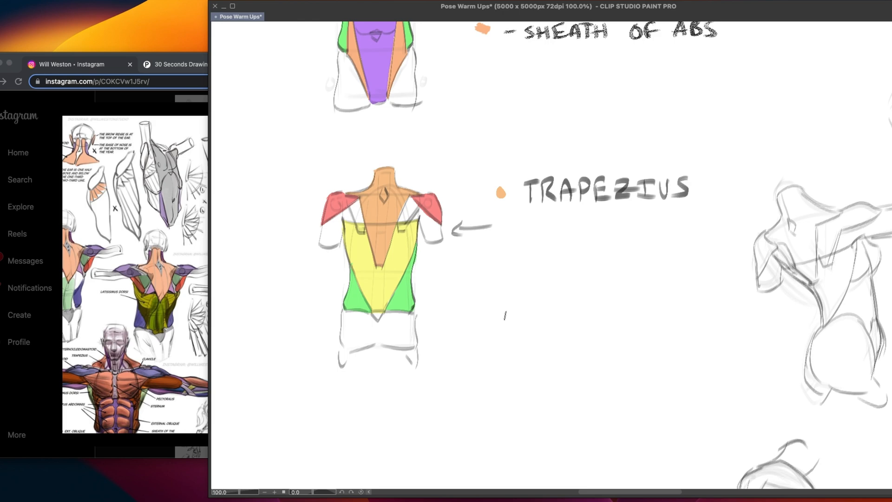
left_click_drag(454, 183, 481, 366)
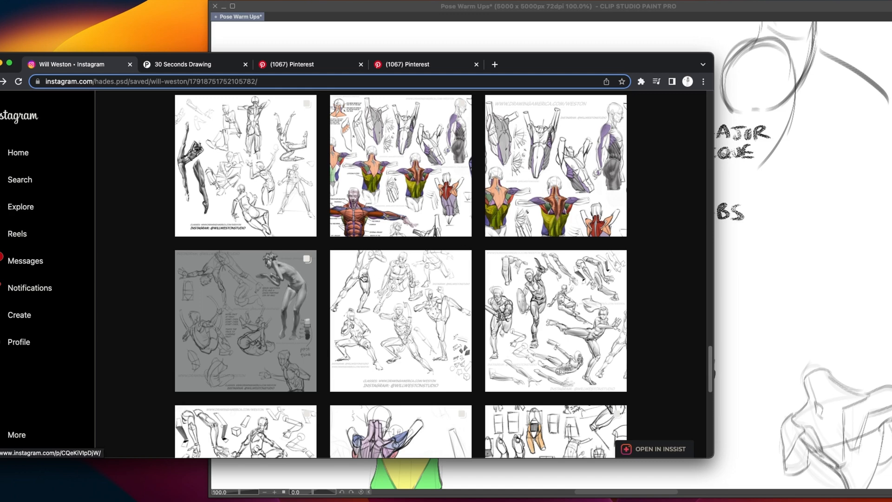
Look through the saved anatomy studies and examine the sheet of figures with simplified torso and pelvis shapes
scroll(367, 279, "down", 5)
scroll(380, 273, "down", 1)
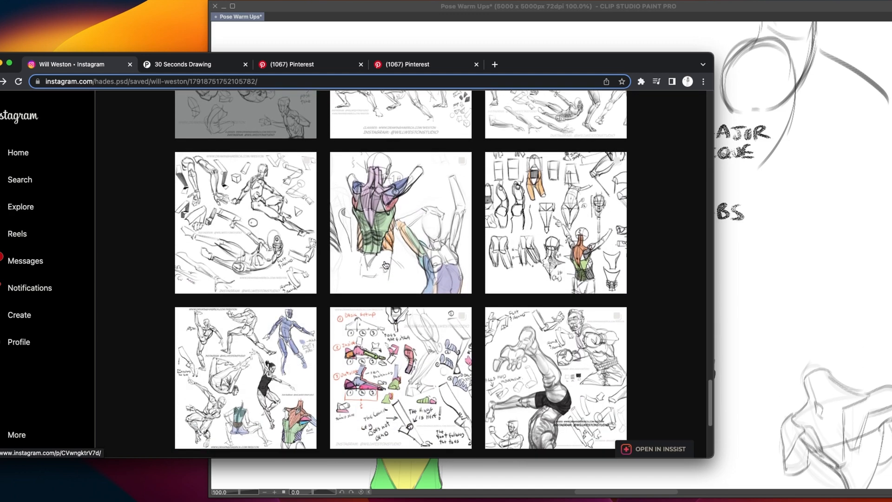
scroll(384, 259, "down", 3)
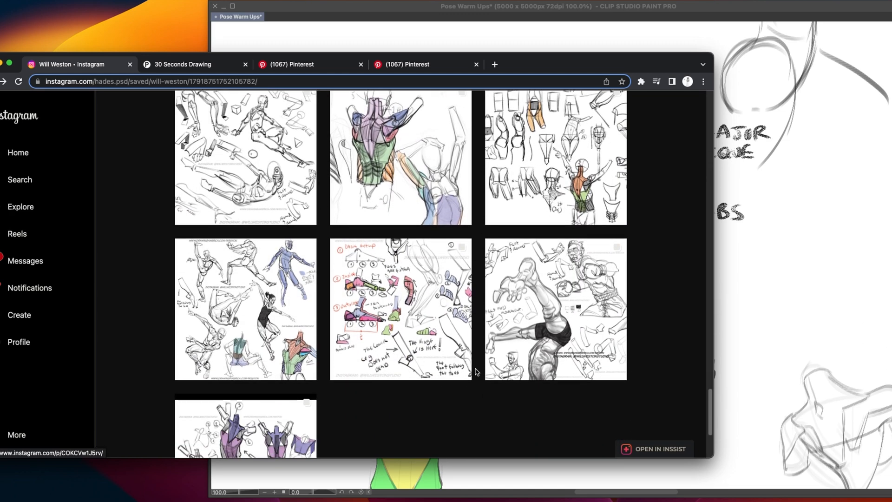
scroll(472, 277, "up", 5)
scroll(469, 281, "up", 6)
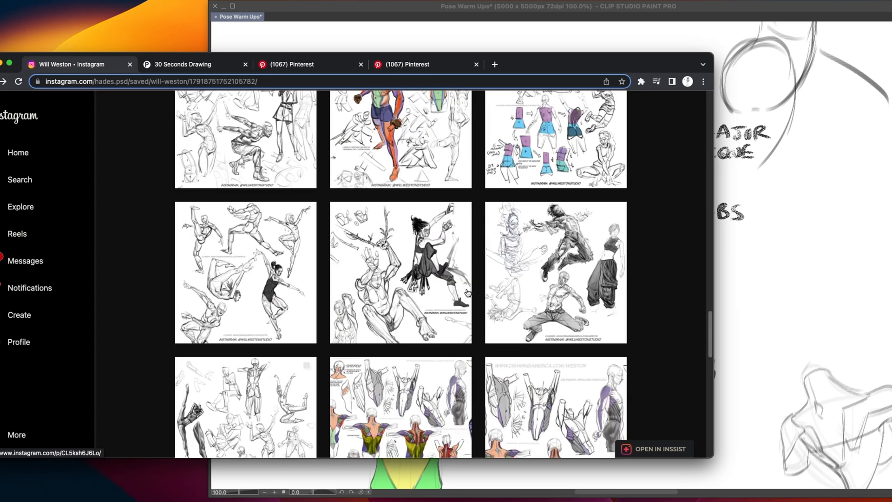
scroll(461, 297, "up", 3)
scroll(461, 297, "up", 3)
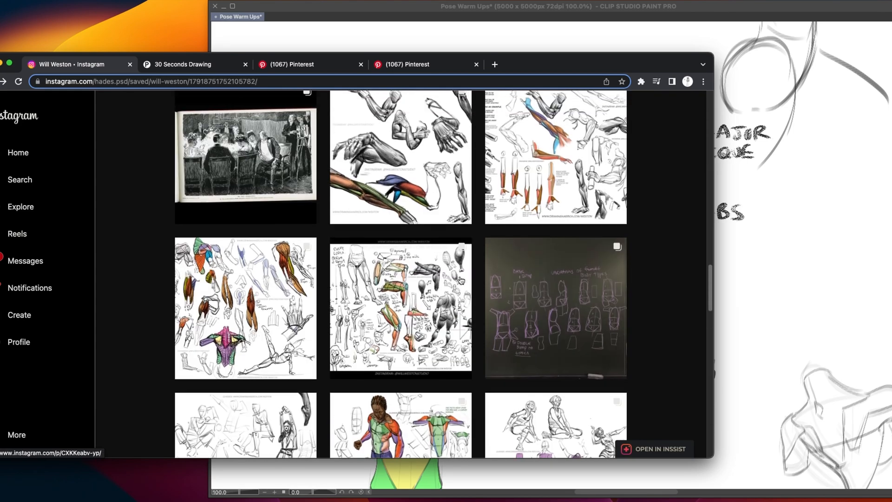
scroll(460, 278, "up", 3)
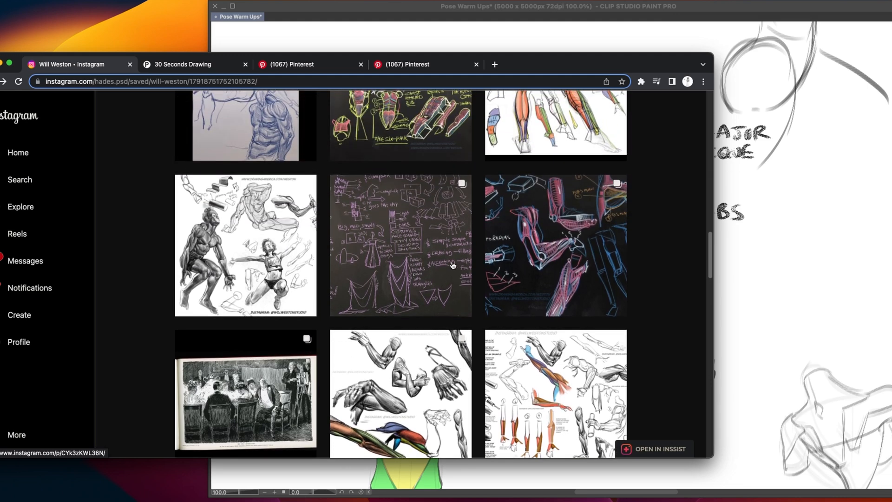
scroll(407, 278, "up", 6)
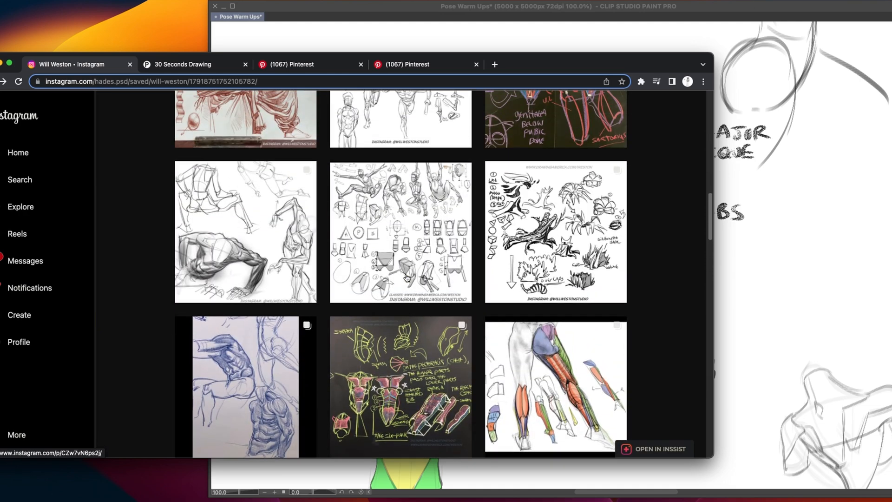
scroll(407, 278, "up", 2)
left_click(407, 278)
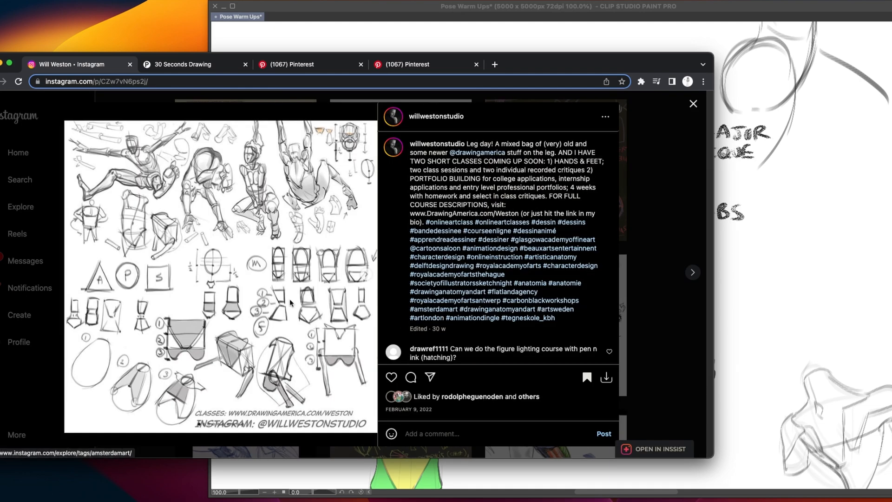
left_click(680, 226)
Examine the saved sheet of line-drawn standing and reaching figures and compare its torsos with the coloured muscle diagrams
scroll(367, 199, "up", 3)
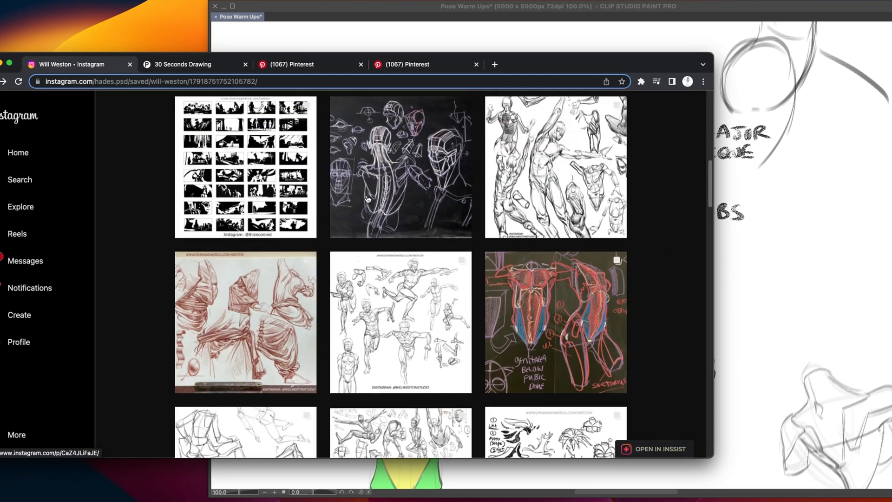
scroll(367, 200, "up", 6)
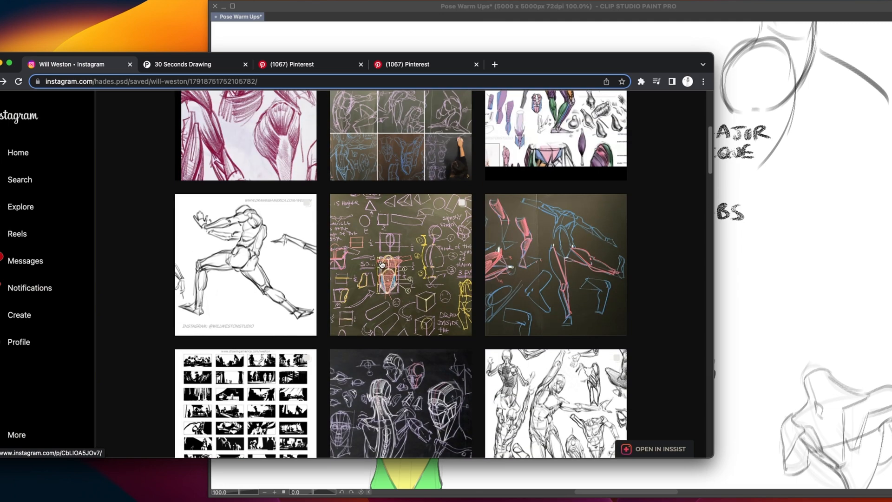
scroll(411, 269, "down", 2)
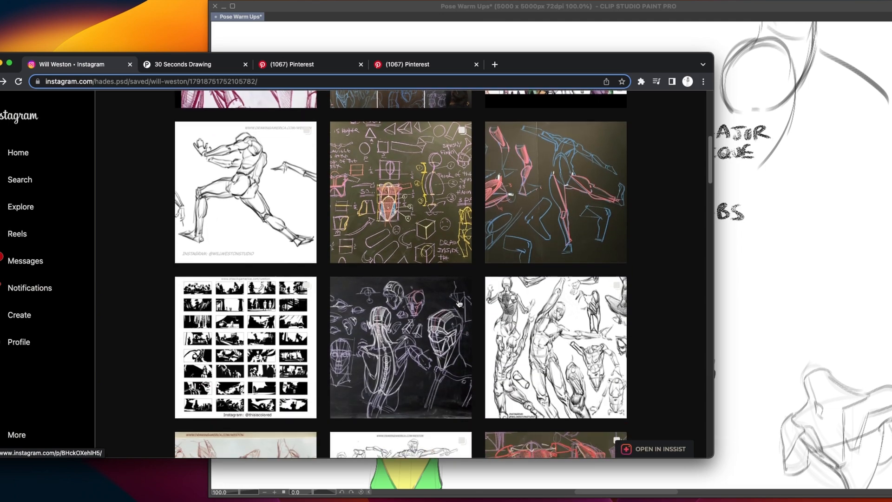
left_click(546, 342)
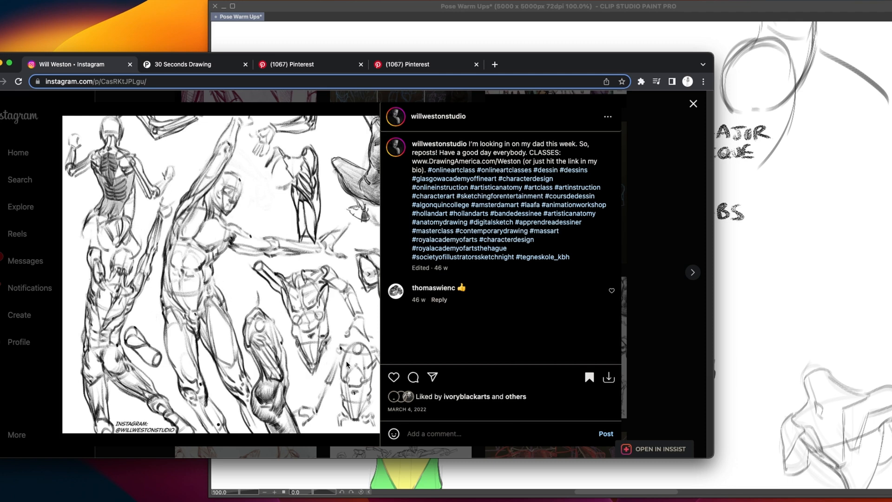
left_click(732, 247)
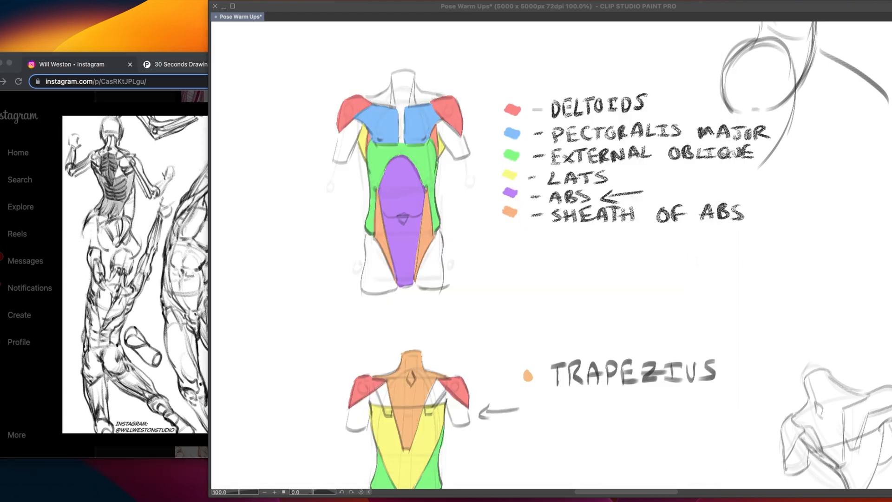
left_click(158, 262)
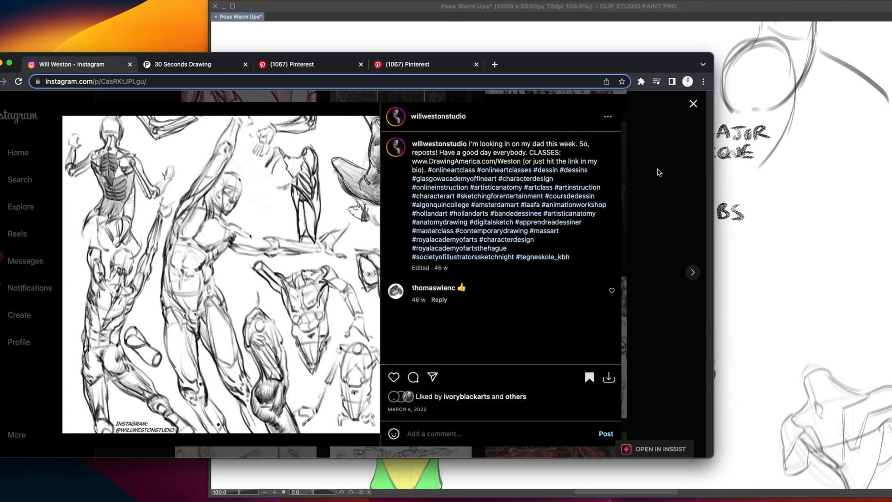
left_click(693, 104)
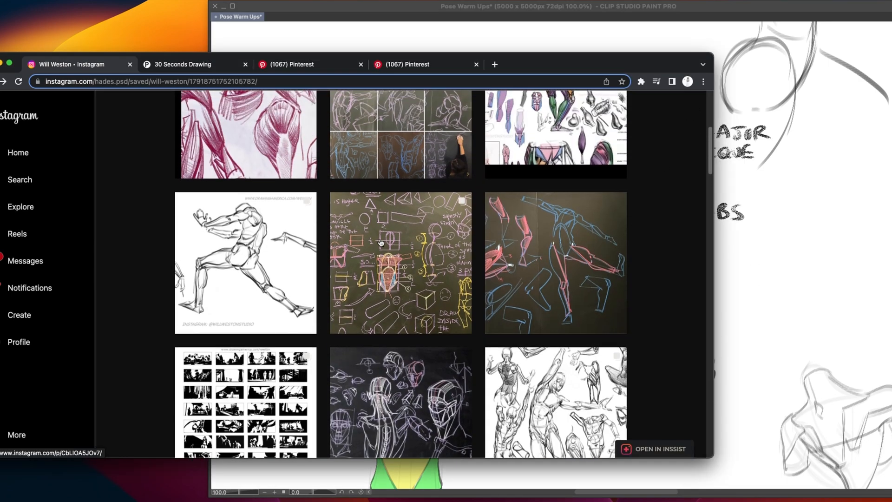
Look through more saved studies and examine the quick-sketch sheet with the crouching man and the standing woman with raised arms
scroll(380, 242, "up", 5)
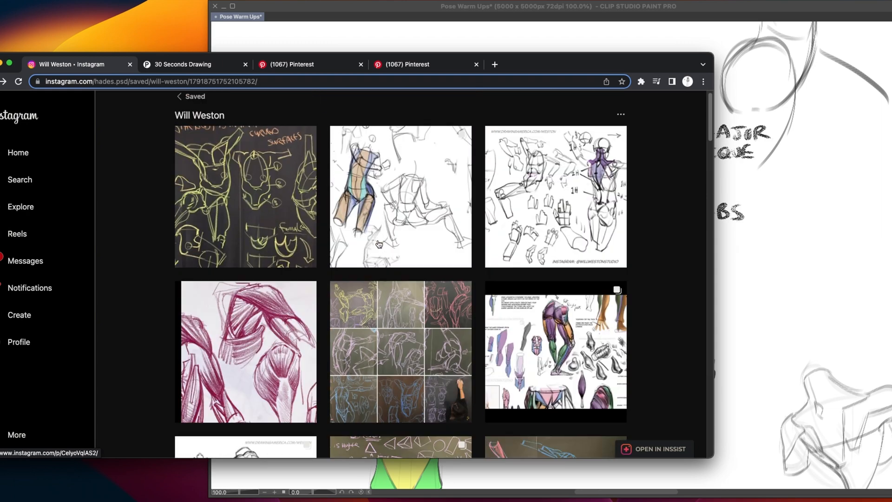
scroll(379, 244, "down", 12)
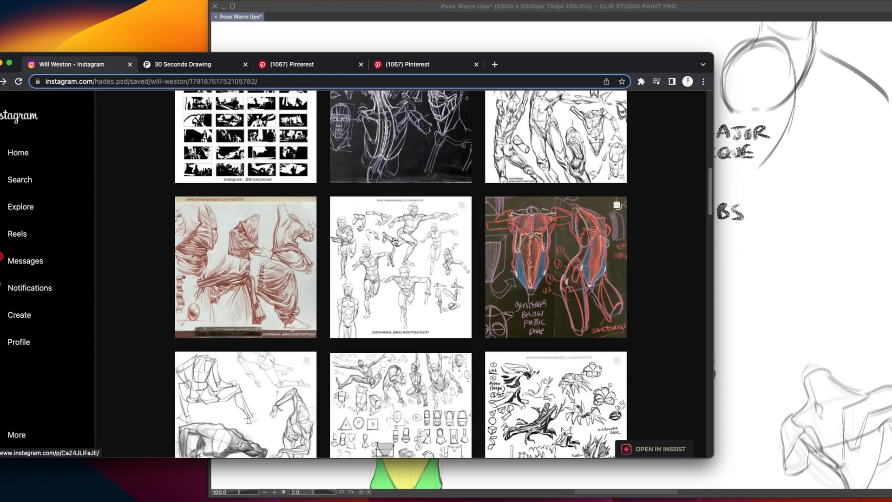
scroll(453, 261, "down", 2)
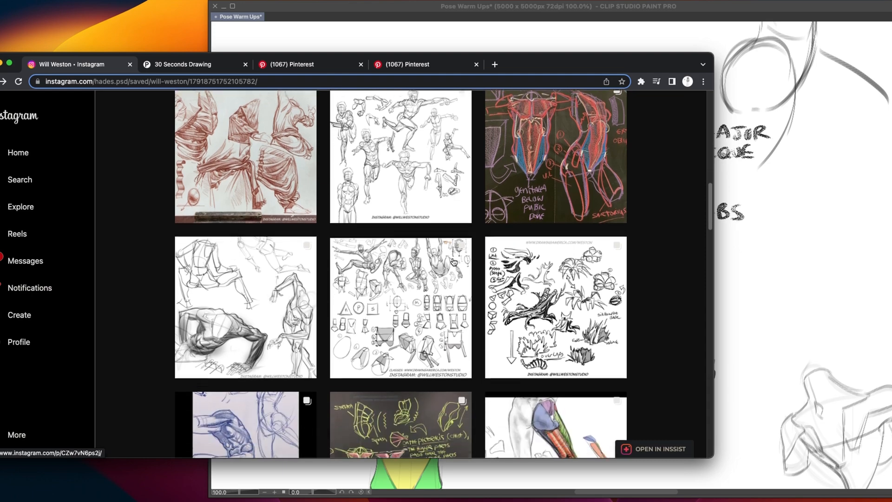
scroll(407, 275, "down", 15)
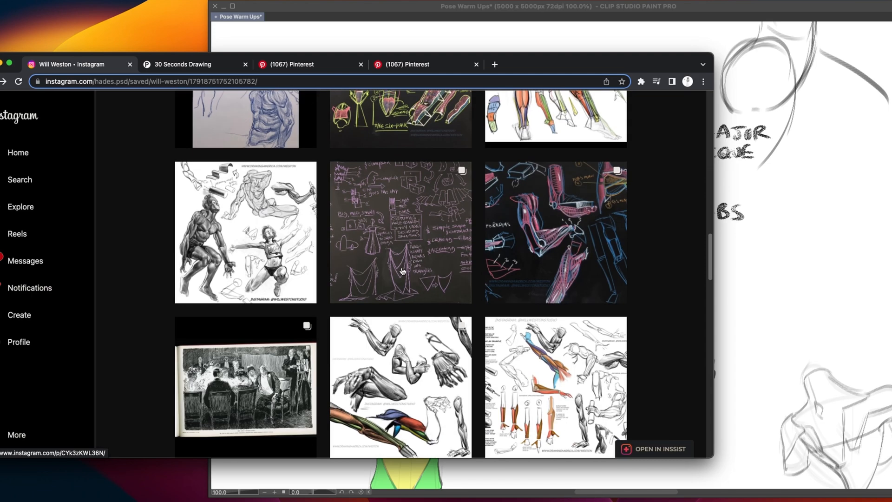
scroll(403, 271, "down", 4)
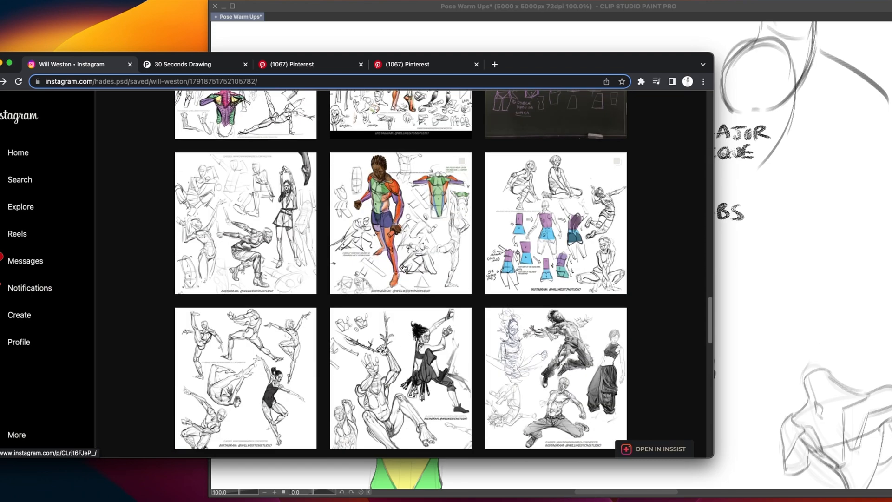
left_click(259, 225)
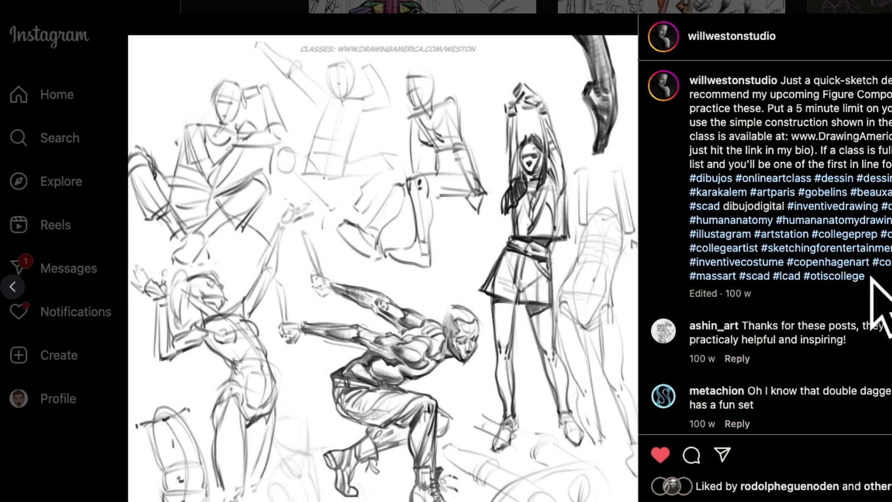
key("Escape")
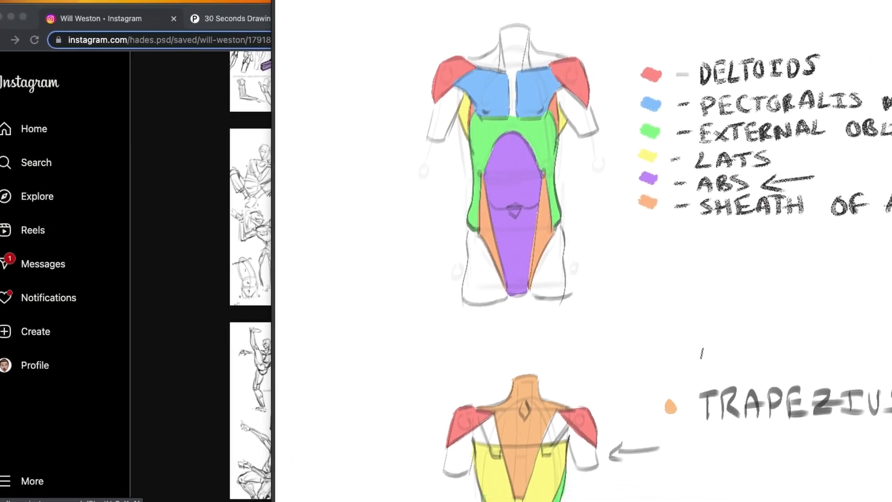
Start a Thirty Seconds Drawing session on Posemaniacs and place the pose beside an empty area of the Clip Studio Paint canvas
scroll(558, 355, "down", 1)
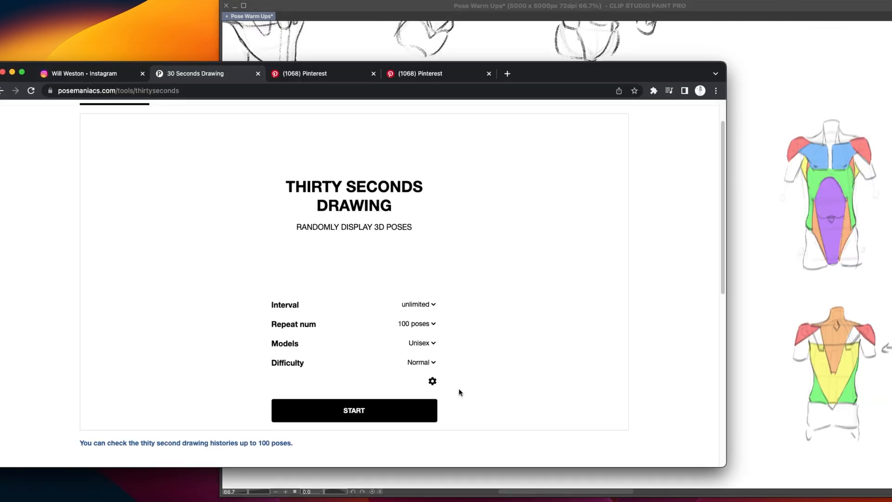
scroll(460, 390, "up", 1)
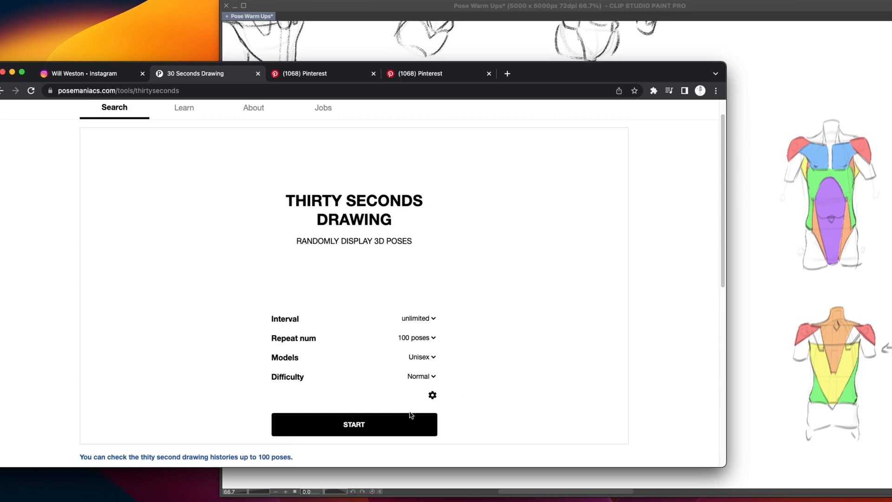
left_click(345, 433)
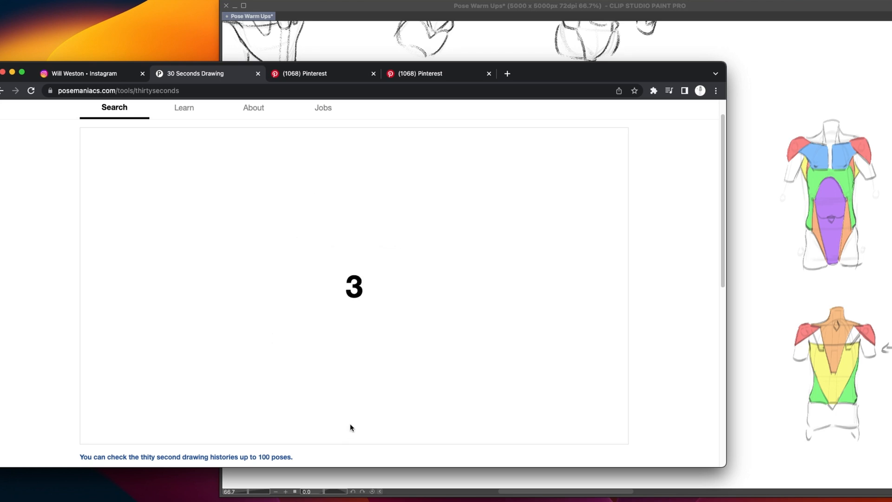
left_click_drag(578, 79, 340, 76)
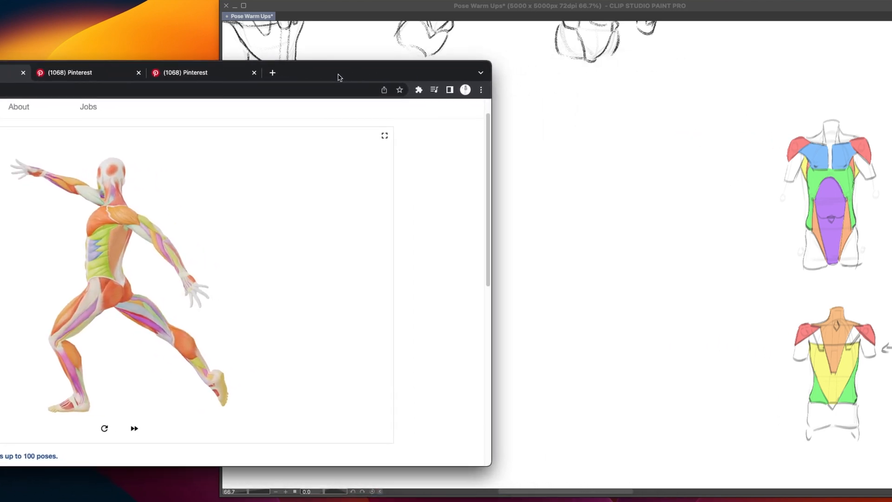
left_click(581, 8)
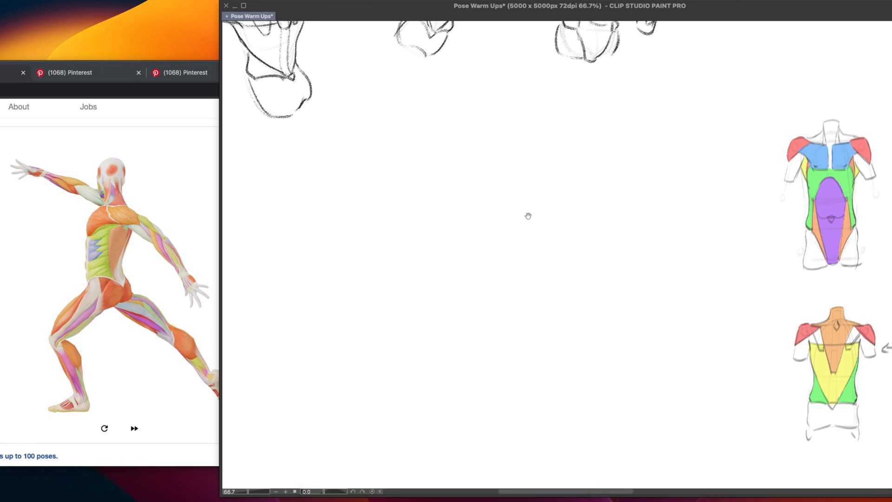
left_click_drag(528, 216, 520, 208)
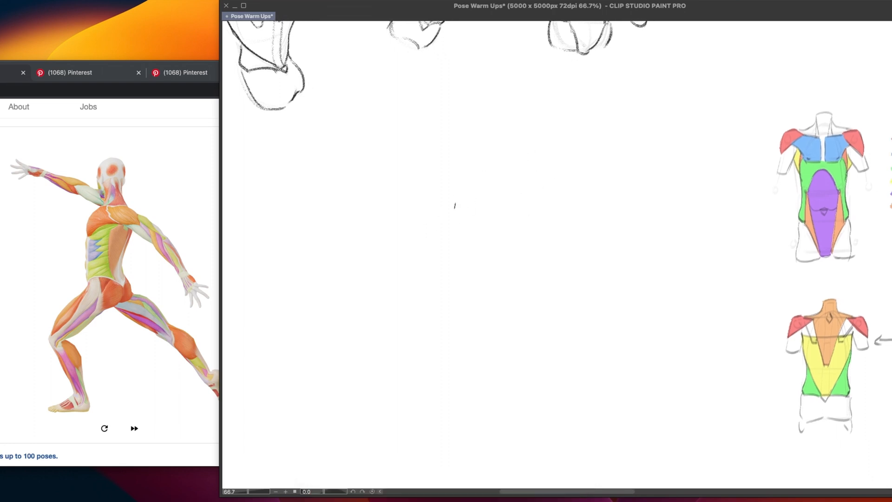
Sketch the ribcage's arched top and slanting right side, plus the curved left contour of the abdomen, from the lunging pose
mouse_move(461, 197)
left_mouse_down()
mouse_move(535, 189)
mouse_move(543, 176)
mouse_move(494, 252)
left_mouse_up()
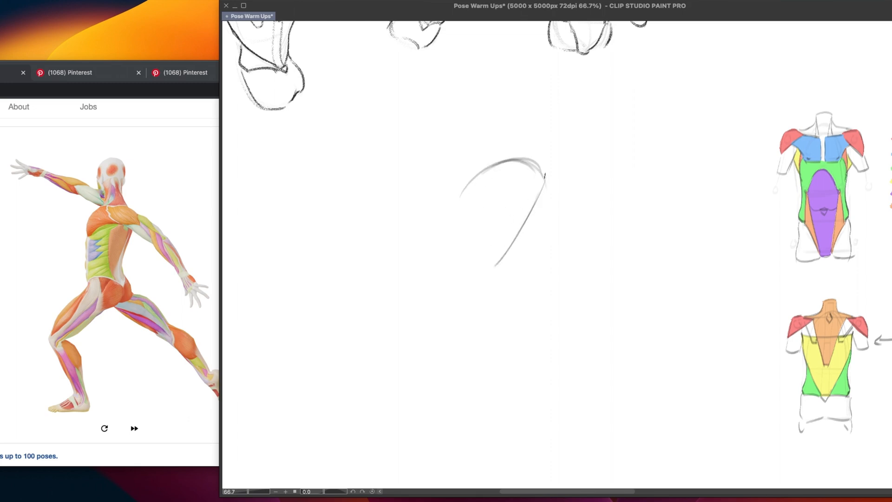
mouse_move(546, 180)
left_mouse_down()
mouse_move(516, 242)
mouse_move(510, 235)
left_mouse_up()
left_click_drag(544, 162, 544, 201)
left_click_drag(460, 235, 460, 291)
key("ctrl+z")
left_click_drag(453, 258, 462, 322)
left_click_drag(454, 277, 460, 318)
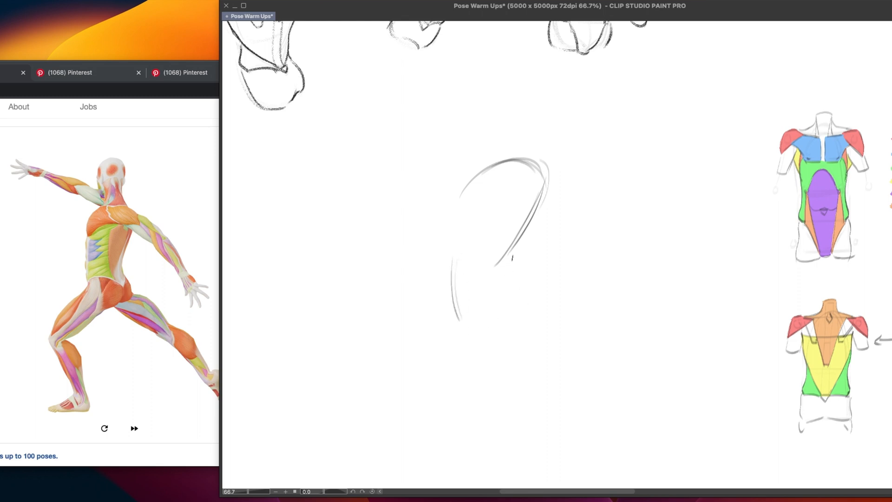
Sketch the right waist and hip contour and the arc across the top of the pelvis
mouse_move(504, 264)
left_mouse_down()
mouse_move(504, 290)
mouse_move(529, 340)
left_mouse_up()
left_click_drag(511, 285, 528, 330)
left_click_drag(510, 292, 530, 343)
mouse_move(457, 321)
left_mouse_down()
mouse_move(498, 295)
mouse_move(474, 293)
mouse_move(498, 299)
left_mouse_up()
key("super+z")
key("super+z")
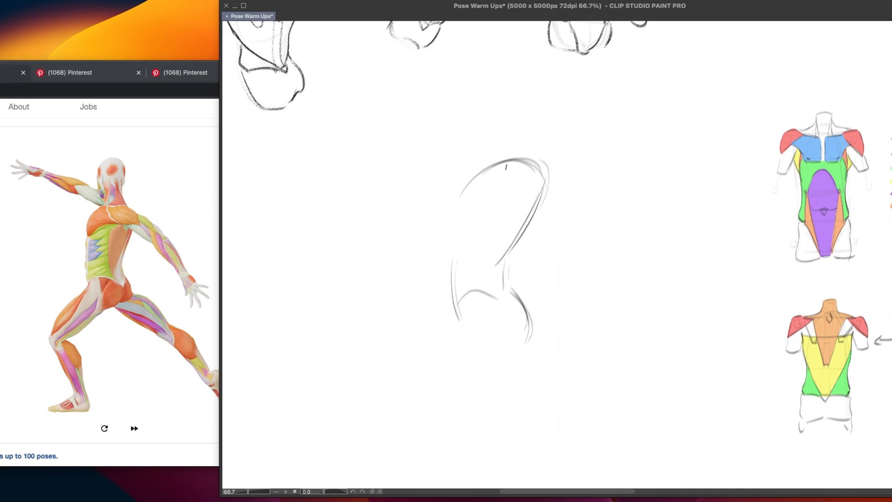
Redraw the ribcage's left contour so it curves from the arched top down toward the abdomen
mouse_move(496, 167)
left_mouse_down()
mouse_move(471, 182)
mouse_move(462, 222)
left_mouse_up()
key("super+z")
left_click_drag(493, 168, 461, 213)
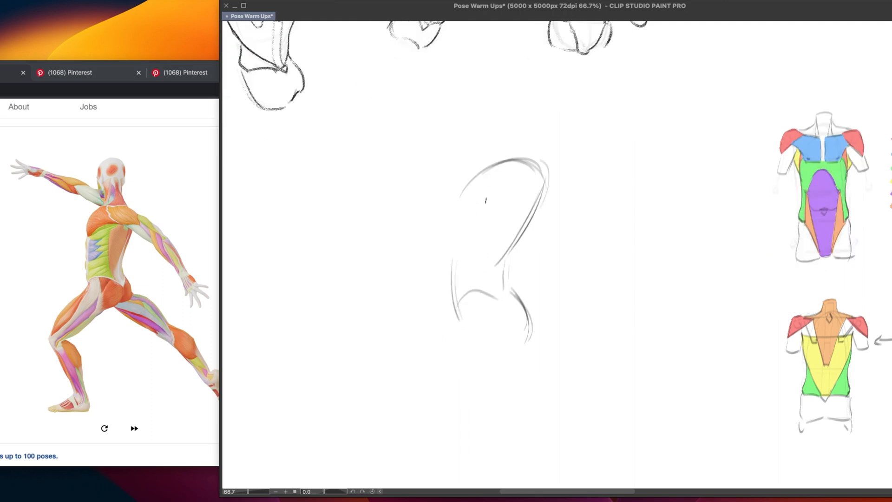
mouse_move(493, 168)
left_mouse_down()
mouse_move(465, 195)
mouse_move(461, 214)
left_mouse_up()
left_click_drag(484, 173, 461, 227)
Close the pelvis into a rounded form and reinforce the right waist and hip lines
mouse_move(459, 334)
left_mouse_down()
mouse_move(474, 349)
mouse_move(459, 332)
left_mouse_up()
left_click_drag(515, 296, 490, 357)
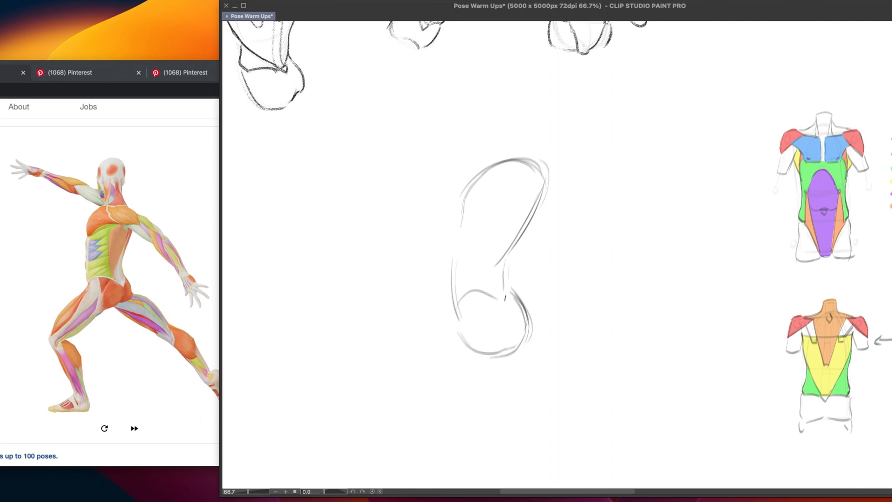
left_click_drag(497, 284, 526, 341)
left_click_drag(495, 273, 502, 303)
Rough in both shoulders, the near upper arm, the neck base and short chest marks over the ribcage
mouse_move(533, 167)
left_mouse_down()
mouse_move(568, 184)
mouse_move(542, 172)
mouse_move(574, 215)
mouse_move(581, 203)
mouse_move(565, 230)
left_mouse_up()
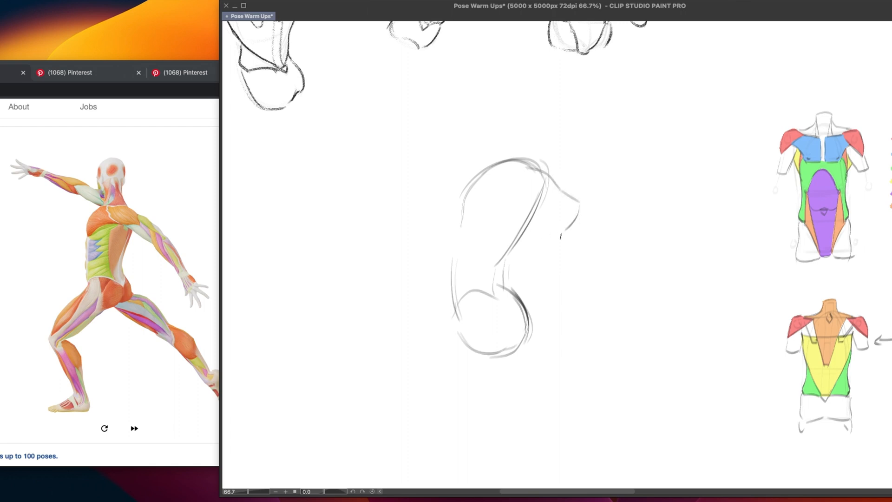
left_click_drag(509, 210, 568, 225)
key("ctrl+z")
left_click_drag(519, 165, 539, 170)
mouse_move(479, 166)
left_mouse_down()
mouse_move(497, 142)
mouse_move(549, 167)
left_mouse_up()
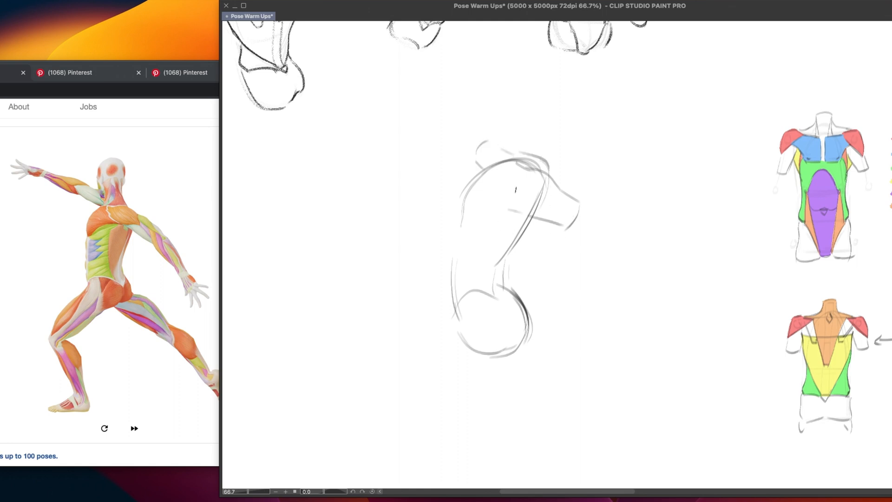
mouse_move(509, 171)
left_mouse_down()
mouse_move(513, 187)
mouse_move(533, 196)
left_mouse_up()
left_click_drag(466, 198, 476, 211)
Demonstrate the waist pinch with a bean-shaped torso beside the figure and an arrow at the waist, and undo both
mouse_move(330, 164)
left_mouse_down()
mouse_move(300, 298)
mouse_move(321, 328)
left_mouse_up()
mouse_move(356, 154)
left_mouse_down()
mouse_move(381, 181)
mouse_move(347, 245)
left_mouse_up()
left_click_drag(357, 279, 352, 328)
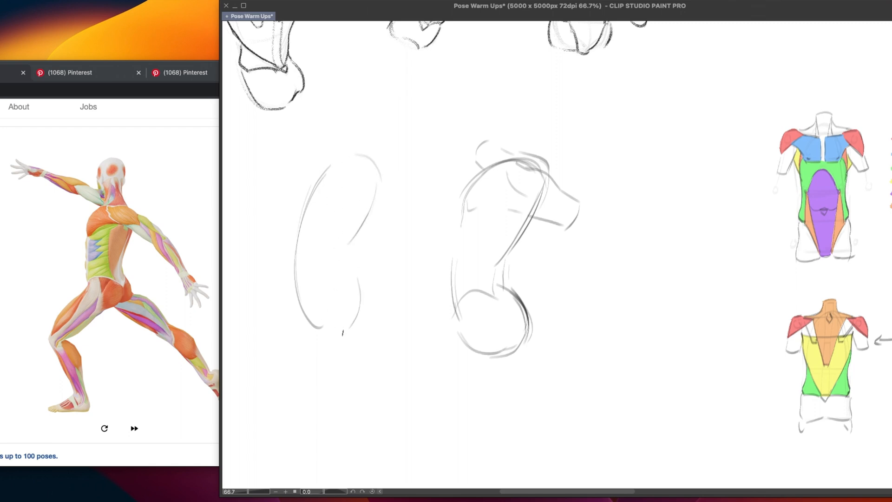
mouse_move(346, 260)
left_mouse_down()
mouse_move(352, 326)
mouse_move(340, 333)
left_mouse_up()
mouse_move(505, 261)
left_mouse_down()
mouse_move(506, 288)
mouse_move(517, 276)
mouse_move(523, 287)
left_mouse_up()
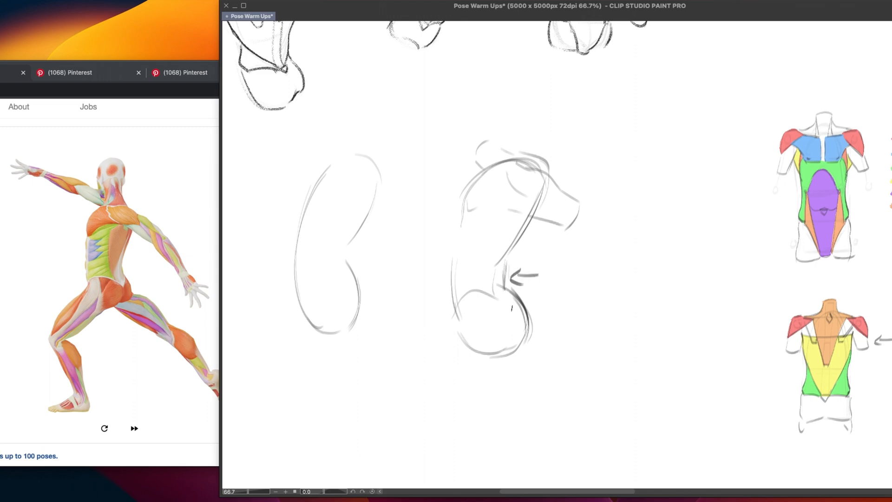
key("ctrl+z")
key("ctrl+z")
key("ctrl+z")
key("ctrl+z")
key("ctrl+z")
key("ctrl+z")
key("ctrl+z")
key("ctrl+z")
key("ctrl+z")
key("ctrl+z")
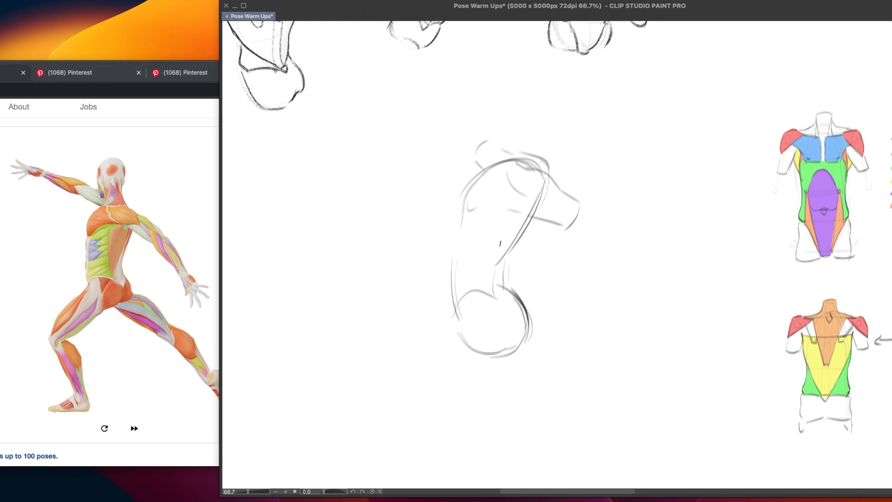
Mark the external oblique on the front muscle diagram with an arrow and undo the marks
scroll(550, 272, "right", 6)
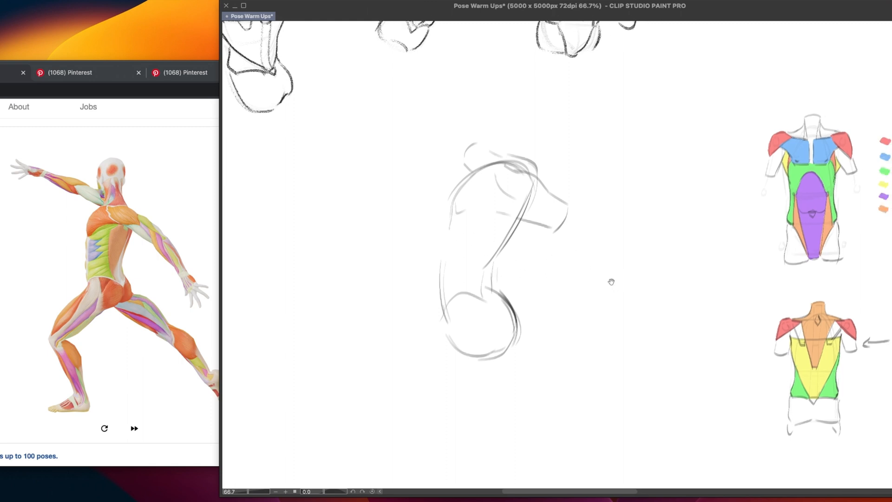
mouse_move(562, 253)
left_mouse_down()
mouse_move(617, 237)
mouse_move(612, 251)
mouse_move(638, 227)
left_mouse_up()
key("ctrl+z")
key("ctrl+z")
mouse_move(631, 221)
left_mouse_down()
mouse_move(640, 227)
mouse_move(631, 234)
left_mouse_up()
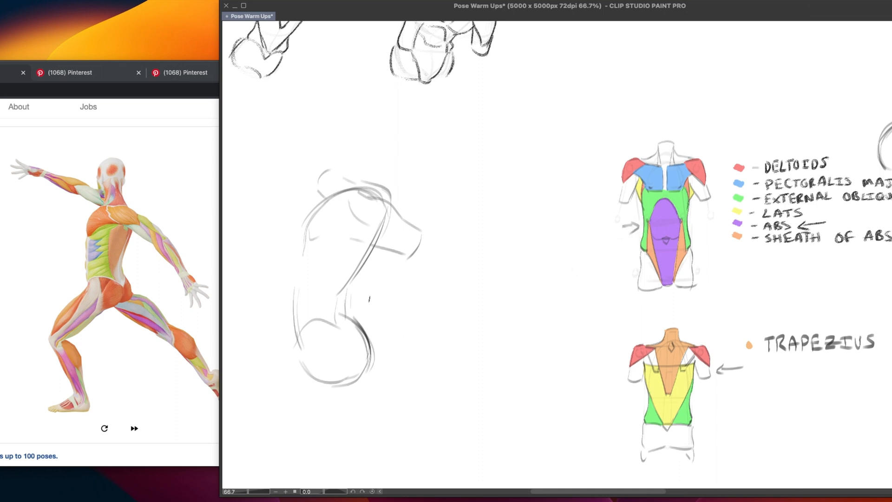
key("ctrl+z")
key("ctrl+z")
key("ctrl+z")
Close the bottom of the figure's ribcage with a curved line
left_click_drag(464, 295, 548, 294)
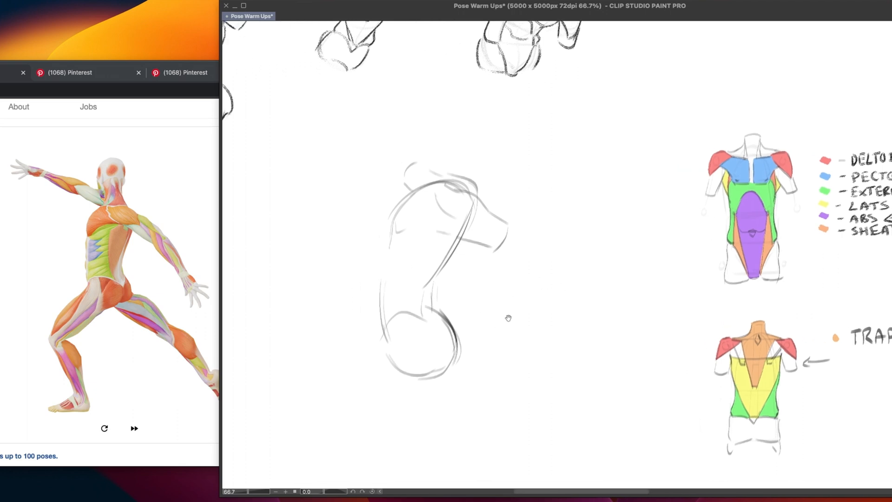
left_click_drag(508, 316, 463, 315)
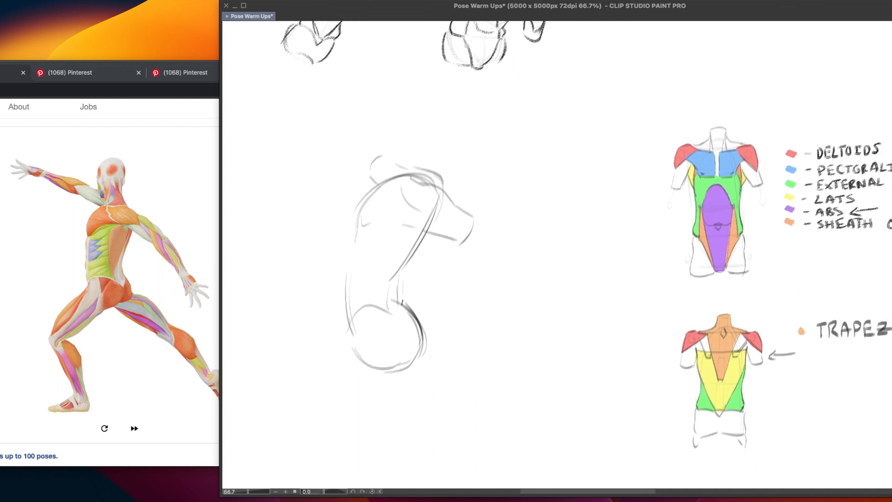
left_click_drag(439, 302, 487, 301)
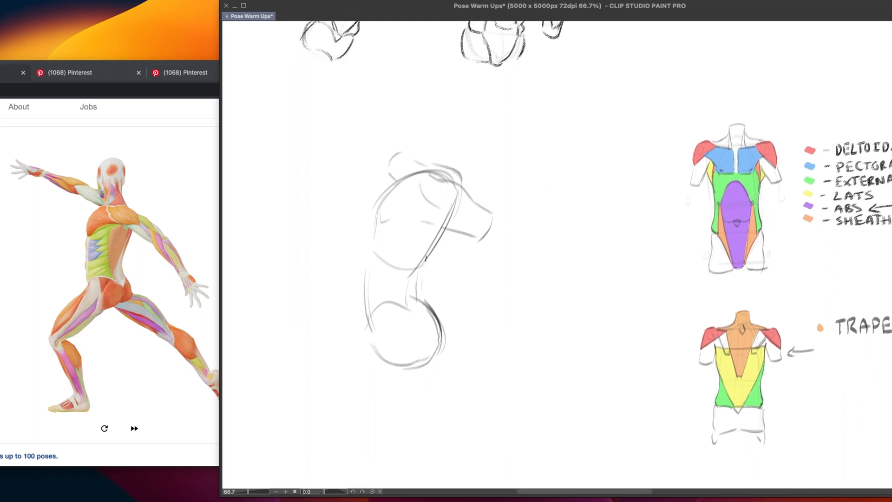
mouse_move(374, 251)
left_mouse_down()
mouse_move(427, 259)
mouse_move(374, 253)
mouse_move(425, 262)
mouse_move(404, 268)
mouse_move(368, 247)
mouse_move(414, 268)
left_mouse_up()
key("super+z")
key("super+z")
key("super+z")
key("super+z")
left_click_drag(373, 248, 414, 270)
left_click_drag(419, 180, 447, 207)
Demonstrate a dome-shaped ribcage with a flat base beside the figure and undo it
key("super+z")
left_click_drag(378, 235, 452, 180)
key("super+z")
left_click_drag(509, 260, 581, 284)
key("super+z")
left_click_drag(524, 285, 614, 273)
left_click_drag(525, 291, 609, 290)
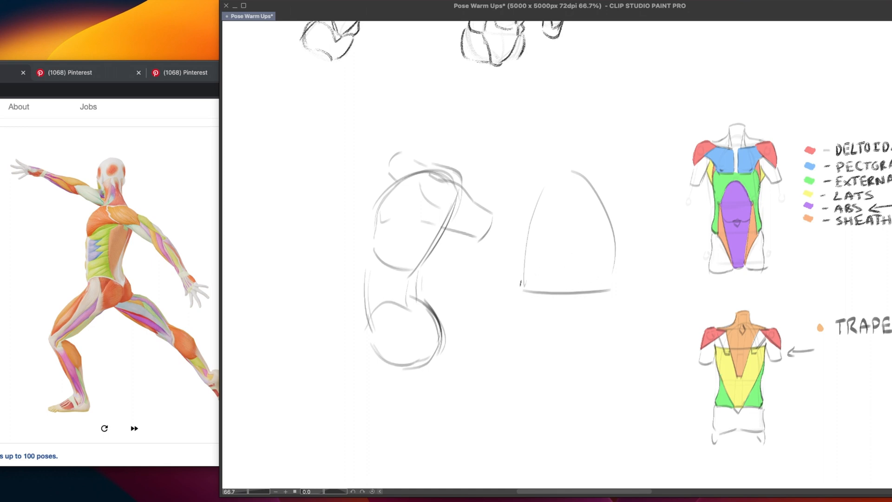
left_click_drag(533, 288, 590, 293)
key("super+z")
mouse_move(539, 275)
left_mouse_down()
mouse_move(607, 292)
mouse_move(599, 294)
left_mouse_up()
key("super+z")
key("super+z")
key("super+z")
key("super+z")
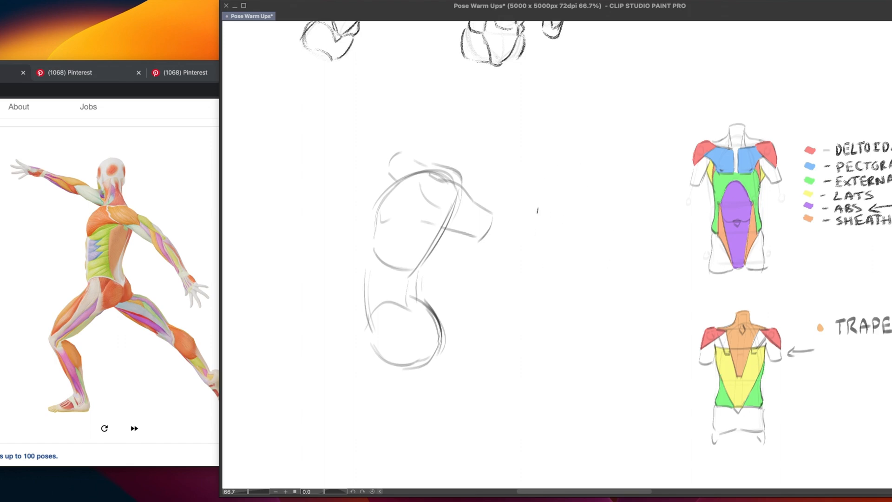
Sketch an egg-shaped ribcage outline in the blank space beside the figure
left_click_drag(548, 186, 550, 283)
mouse_move(563, 162)
left_mouse_down()
mouse_move(571, 306)
mouse_move(601, 301)
left_mouse_up()
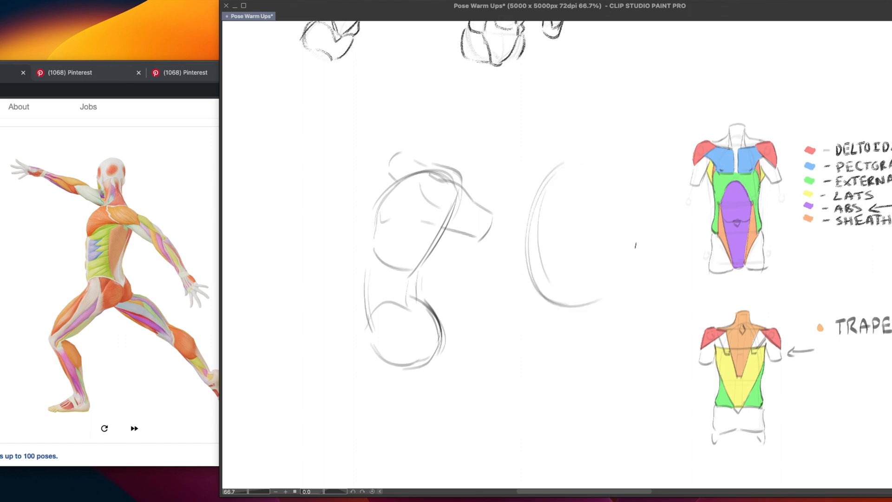
left_click_drag(636, 245, 589, 165)
left_click_drag(570, 167, 608, 300)
key("super+z")
left_click_drag(542, 182, 644, 260)
left_click_drag(588, 172, 634, 286)
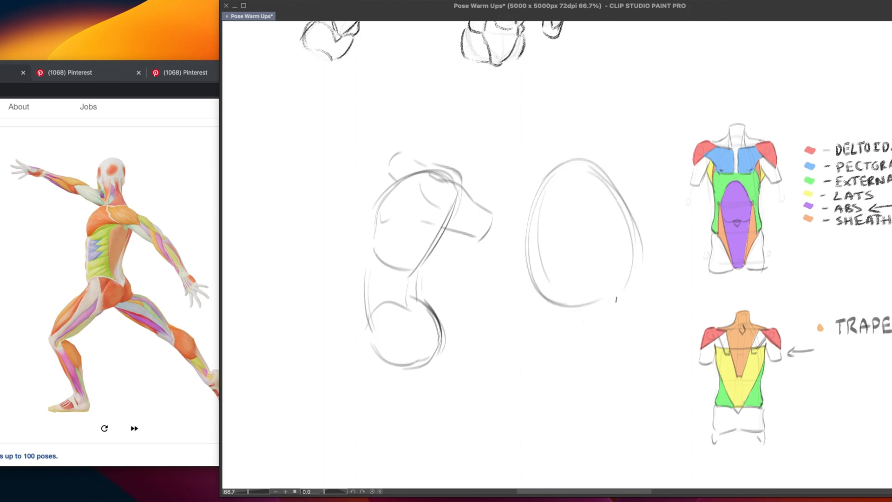
Add a lower edge and a curved neck opening to the egg-shaped ribcage, and reinforce its side contours
left_click_drag(635, 221, 626, 290)
left_click_drag(541, 301, 592, 310)
mouse_move(573, 162)
left_mouse_down()
mouse_move(587, 196)
mouse_move(568, 186)
mouse_move(539, 212)
mouse_move(529, 289)
left_mouse_up()
key("super+z")
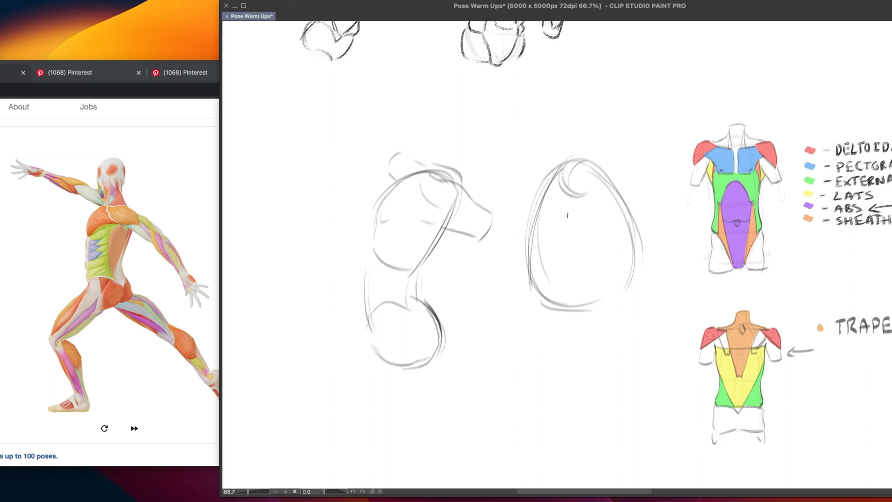
mouse_move(599, 170)
left_mouse_down()
mouse_move(646, 293)
mouse_move(634, 261)
mouse_move(630, 297)
left_mouse_up()
left_click_drag(637, 253, 617, 302)
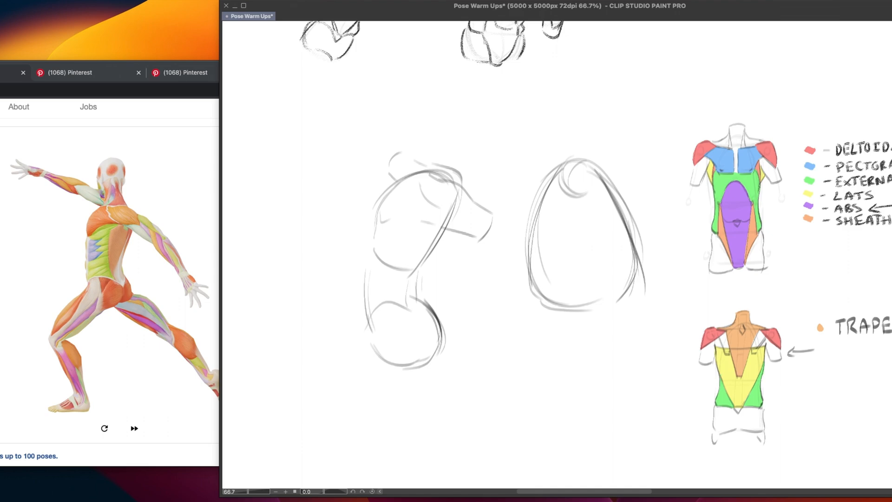
Draw the sternum line, the rib arch and a curved side-plane line down each side of the egg-shaped ribcage
mouse_move(581, 195)
left_mouse_down()
mouse_move(585, 259)
mouse_move(596, 258)
mouse_move(560, 301)
left_mouse_up()
mouse_move(574, 267)
left_mouse_down()
mouse_move(561, 293)
mouse_move(615, 303)
mouse_move(612, 290)
left_mouse_up()
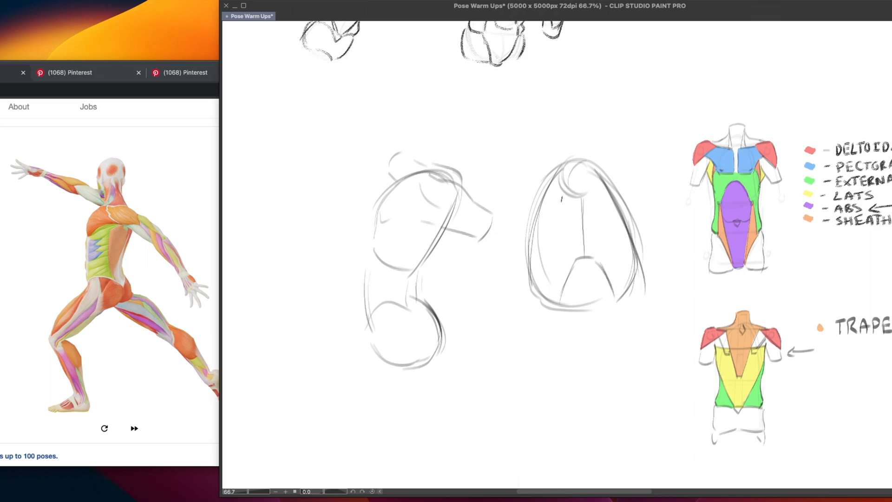
left_click_drag(563, 192, 557, 296)
key("super+z")
left_click_drag(561, 192, 551, 299)
left_click_drag(605, 194, 618, 281)
key("super+z")
left_click_drag(603, 192, 622, 297)
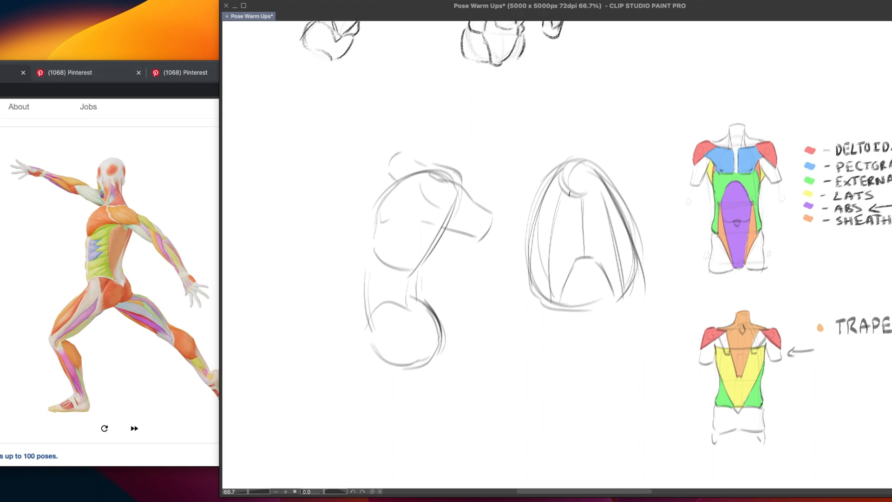
Complete the circular neck opening and darken the left side of the egg-shaped ribcage down to its lower corner
left_click_drag(570, 195, 554, 268)
mouse_move(599, 196)
left_mouse_down()
mouse_move(585, 249)
mouse_move(610, 285)
left_mouse_up()
key("super+z")
key("super+z")
key("super+z")
key("super+z")
key("super+z")
mouse_move(589, 166)
left_mouse_down()
mouse_move(588, 195)
mouse_move(587, 159)
mouse_move(530, 277)
left_mouse_up()
mouse_move(549, 187)
left_mouse_down()
mouse_move(531, 291)
mouse_move(560, 306)
left_mouse_up()
mouse_move(534, 270)
left_mouse_down()
mouse_move(532, 280)
mouse_move(561, 305)
left_mouse_up()
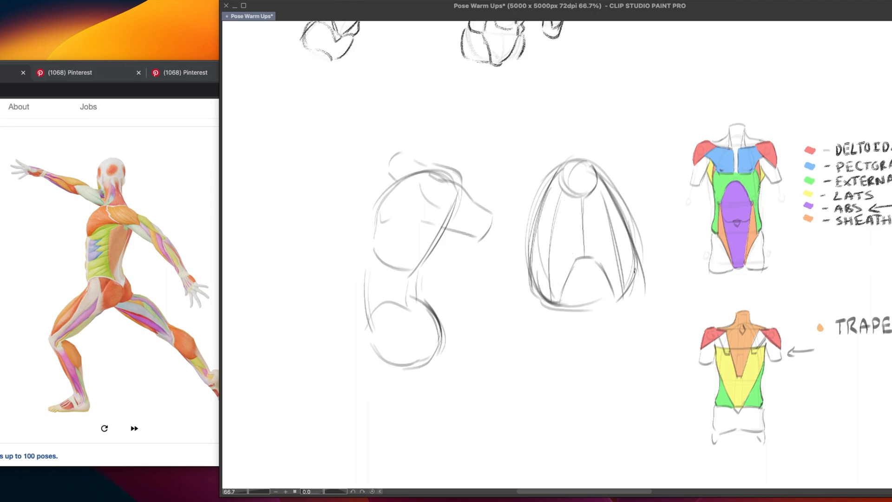
Darken the right side of the egg-shaped ribcage and add a second arch between its lower corners
left_click_drag(629, 249, 613, 302)
key("super+z")
mouse_move(623, 225)
left_mouse_down()
mouse_move(627, 277)
mouse_move(616, 304)
left_mouse_up()
mouse_move(633, 242)
left_mouse_down()
mouse_move(618, 301)
mouse_move(617, 293)
left_mouse_up()
left_click_drag(563, 292, 618, 295)
key("super+z")
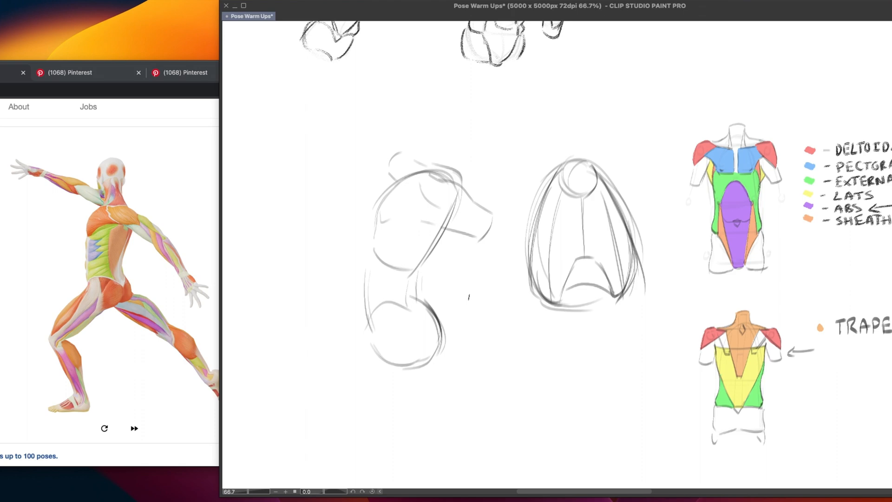
Select the whole egg-shaped ribcage study, delete it and clear the selection
mouse_move(643, 159)
left_mouse_down()
mouse_move(538, 156)
mouse_move(617, 335)
mouse_move(653, 298)
left_mouse_up()
key("Delete")
key("super+d")
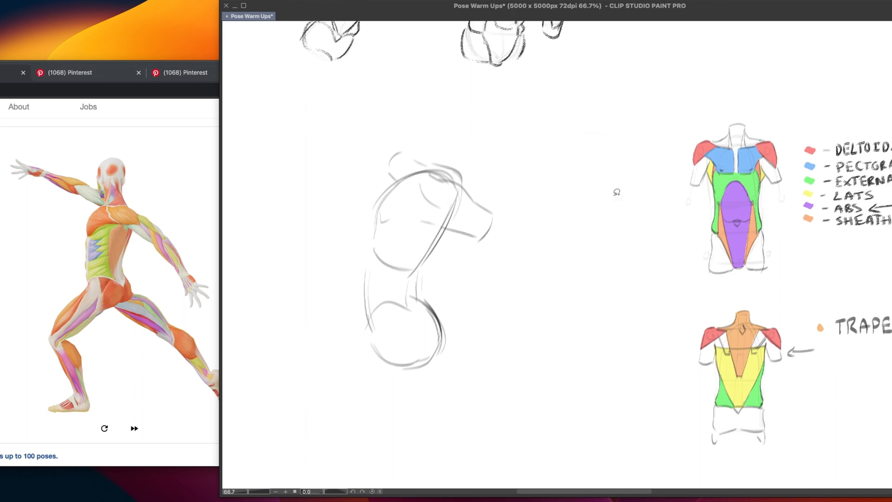
Sketch a small dome-shaped ribcage with a curved base beside the figure using the pen
key("p")
mouse_move(515, 278)
left_mouse_down()
mouse_move(522, 241)
mouse_move(583, 284)
mouse_move(564, 182)
mouse_move(585, 282)
left_mouse_up()
key("super+z")
left_click_drag(590, 208, 586, 284)
mouse_move(517, 276)
left_mouse_down()
mouse_move(571, 291)
mouse_move(589, 273)
mouse_move(569, 288)
mouse_move(584, 280)
left_mouse_up()
key("super+z")
key("super+z")
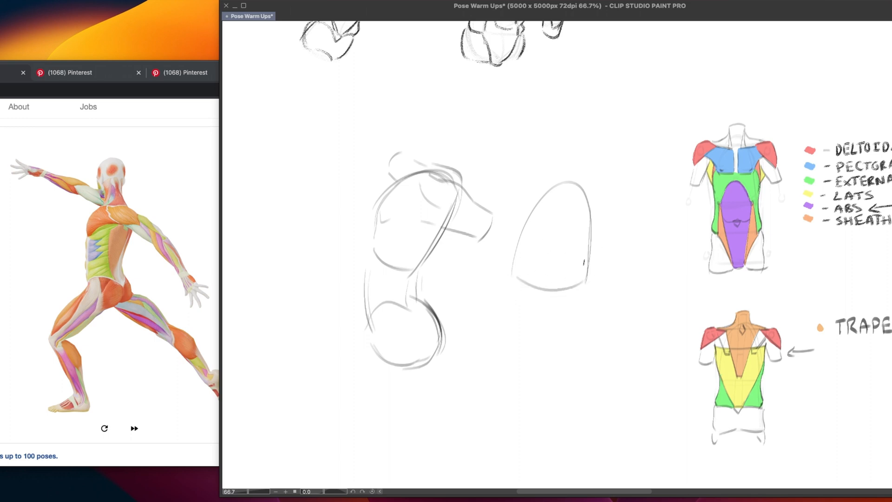
Try other lower-edge lines on the small ribcage dome and undo the whole dome sketch
mouse_move(529, 278)
left_mouse_down()
mouse_move(552, 252)
mouse_move(570, 287)
left_mouse_up()
key("super+z")
mouse_move(514, 265)
left_mouse_down()
mouse_move(522, 240)
mouse_move(536, 282)
mouse_move(525, 267)
mouse_move(586, 287)
mouse_move(589, 262)
left_mouse_up()
key("super+z")
key("super+z")
key("super+z")
key("super+z")
key("super+z")
key("super+z")
key("super+z")
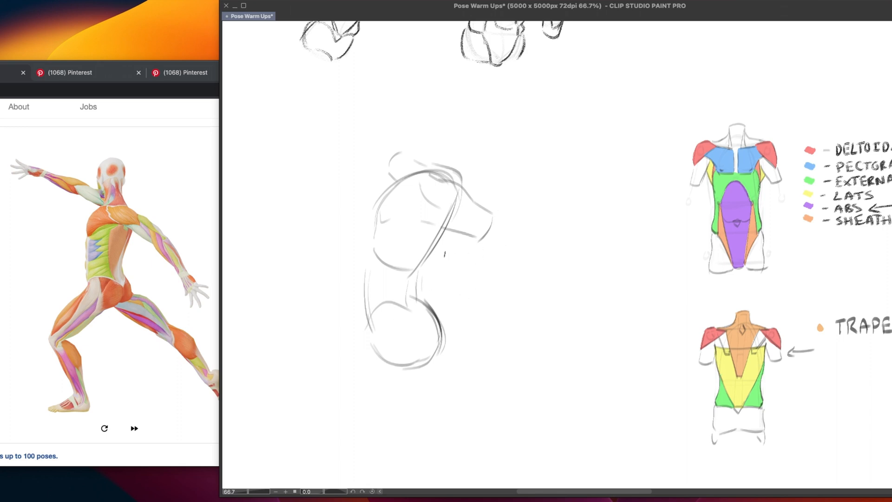
Draw the back muscle contour from under the near arm down to the waist and reinforce the ribcage's lower edge
mouse_move(439, 224)
left_mouse_down()
mouse_move(409, 277)
mouse_move(410, 305)
left_mouse_up()
key("super+z")
key("super+z")
mouse_move(376, 254)
left_mouse_down()
mouse_move(413, 275)
mouse_move(472, 189)
mouse_move(476, 210)
left_mouse_up()
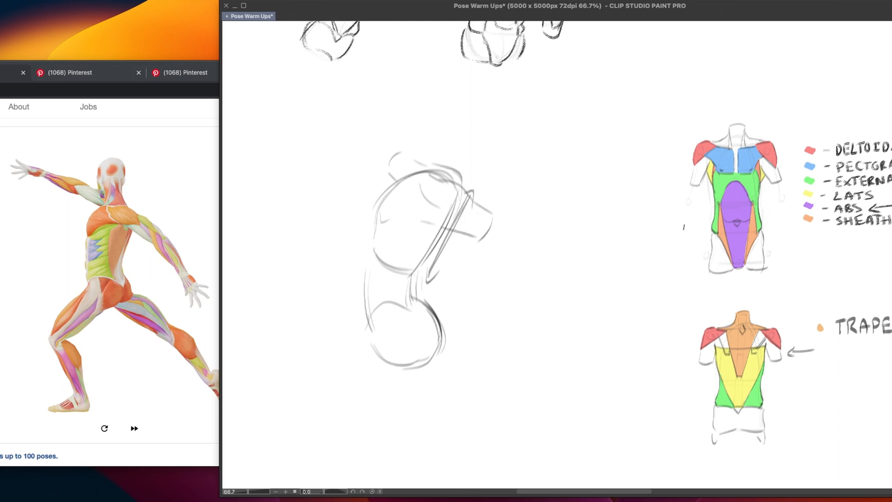
Point out the external oblique's edge on the front muscle diagram with temporary marks and undo them
left_click_drag(674, 234, 700, 235)
mouse_move(690, 229)
left_mouse_down()
mouse_move(700, 235)
mouse_move(690, 242)
mouse_move(694, 273)
left_mouse_up()
key("super+z")
mouse_move(702, 216)
left_mouse_down()
mouse_move(703, 263)
mouse_move(704, 209)
mouse_move(710, 217)
left_mouse_up()
left_click_drag(695, 262, 706, 278)
left_click_drag(682, 235, 704, 234)
key("super+z")
key("super+z")
key("super+z")
key("super+z")
key("super+z")
key("super+z")
key("super+z")
Try alternative lines across the top of the pelvis and along the right waist, and undo them
left_click_drag(368, 307, 409, 302)
key("ctrl+z")
mouse_move(365, 332)
left_mouse_down()
mouse_move(417, 328)
mouse_move(366, 318)
mouse_move(416, 314)
left_mouse_up()
mouse_move(367, 321)
left_mouse_down()
mouse_move(372, 309)
mouse_move(418, 316)
left_mouse_up()
key("ctrl+z")
key("ctrl+z")
mouse_move(422, 269)
left_mouse_down()
mouse_move(418, 321)
mouse_move(421, 297)
left_mouse_up()
key("super+z")
key("super+z")
key("super+z")
Sketch the chest muscle's lower edge and redraw the left contour from the ribcage through the abdomen to the hip
mouse_move(392, 217)
left_mouse_down()
mouse_move(400, 180)
mouse_move(374, 199)
mouse_move(374, 223)
left_mouse_up()
left_click_drag(396, 181, 375, 208)
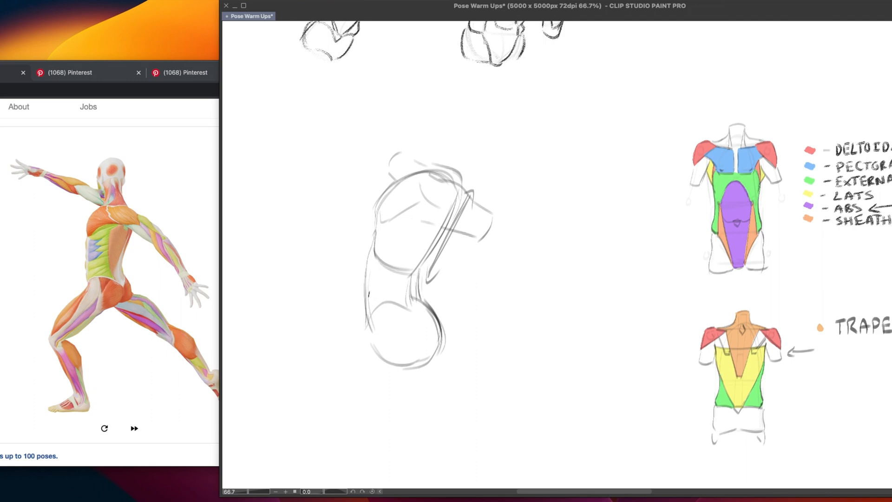
left_click_drag(370, 257, 363, 327)
key("ctrl+z")
left_click_drag(372, 237, 368, 352)
key("ctrl+z")
key("ctrl+z")
mouse_move(375, 308)
left_mouse_down()
mouse_move(369, 360)
mouse_move(380, 370)
left_mouse_up()
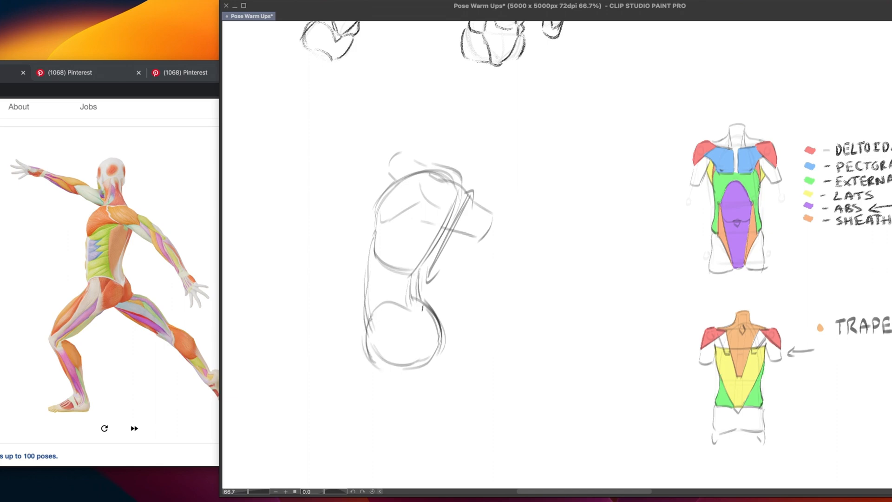
Redraw the right waist fold into the hip and darken the ribcage's slanting right side and the arm's underside
left_click_drag(415, 311, 417, 309)
left_click_drag(415, 310, 421, 315)
key("super+z")
key("super+z")
key("super+z")
left_click_drag(418, 272, 423, 319)
key("super+z")
left_click_drag(419, 270, 422, 297)
left_click_drag(444, 230, 418, 271)
left_click_drag(433, 222, 468, 233)
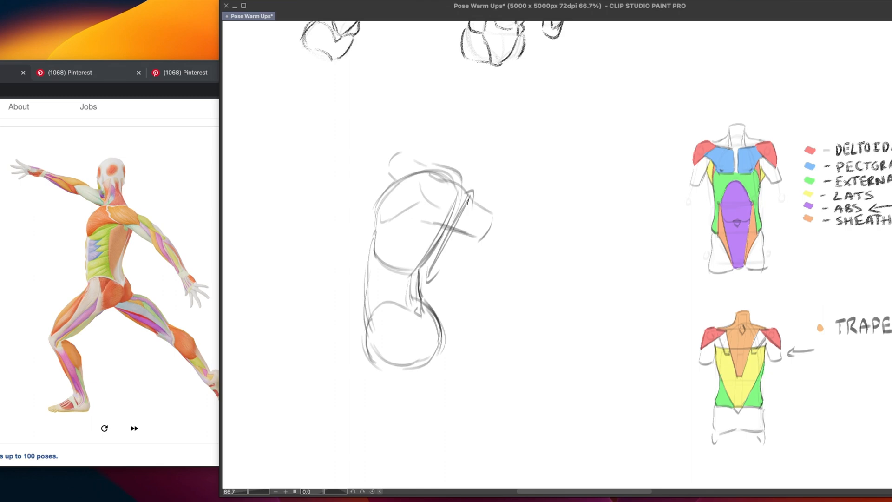
Refine the near shoulder and draw the neck as a short cylinder rising from the collar area
left_click_drag(436, 205, 479, 213)
left_click_drag(435, 165, 416, 162)
mouse_move(432, 171)
left_mouse_down()
mouse_move(450, 150)
mouse_move(445, 139)
mouse_move(465, 143)
mouse_move(457, 149)
mouse_move(462, 177)
left_mouse_up()
key("super+z")
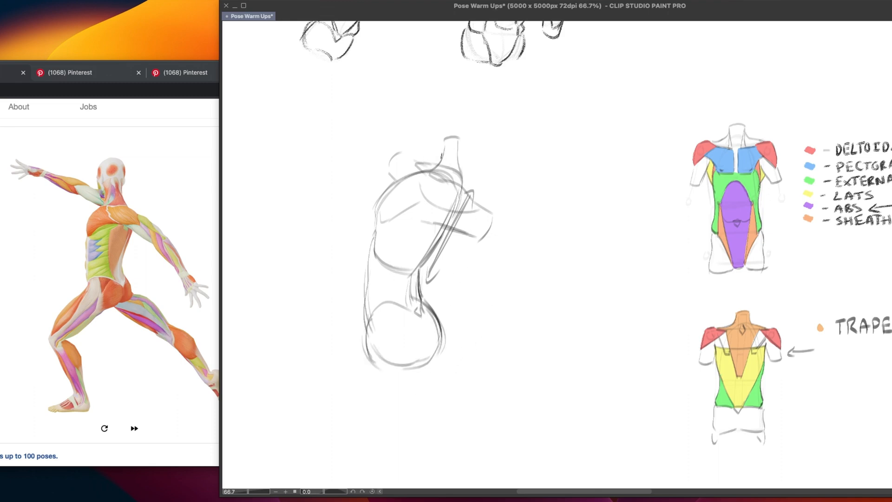
left_click_drag(429, 141, 425, 172)
left_click_drag(429, 138, 457, 135)
Redraw the chest's left contour and fade the rough torso sketch to a light underdrawing
left_click_drag(394, 181, 386, 219)
key("ctrl+z")
mouse_move(393, 183)
left_mouse_down()
mouse_move(376, 203)
mouse_move(382, 226)
left_mouse_up()
mouse_move(412, 362)
left_mouse_down()
mouse_move(409, 283)
mouse_move(442, 179)
mouse_move(435, 168)
left_mouse_up()
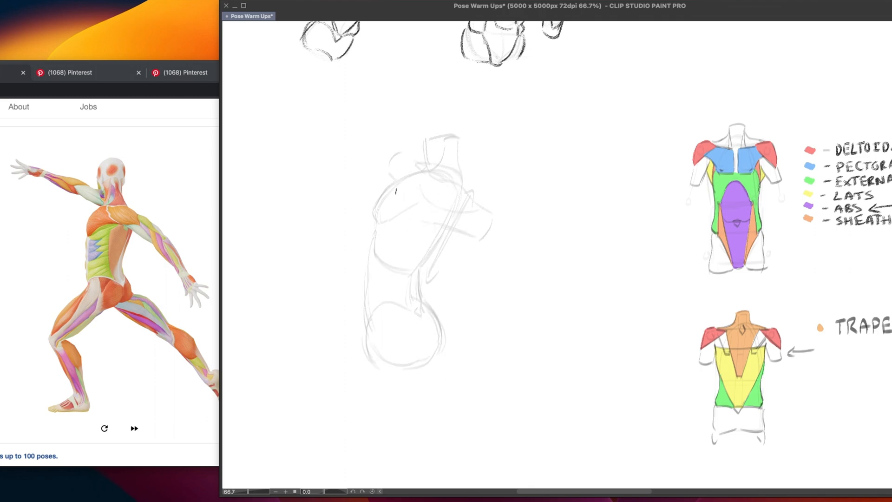
Draw the chest muscle's outer left contour and curved lower edge over the faded underdrawing
left_click_drag(404, 176, 373, 226)
key("ctrl+z")
mouse_move(404, 176)
left_mouse_down()
mouse_move(375, 210)
mouse_move(384, 224)
mouse_move(378, 216)
mouse_move(384, 222)
mouse_move(398, 212)
mouse_move(392, 220)
mouse_move(415, 200)
mouse_move(467, 194)
mouse_move(420, 199)
mouse_move(388, 219)
mouse_move(404, 206)
left_mouse_up()
key("ctrl+z")
key("ctrl+z")
mouse_move(416, 202)
left_mouse_down()
mouse_move(428, 201)
mouse_move(424, 193)
mouse_move(449, 209)
left_mouse_up()
key("ctrl+z")
Outline the near shoulder's deltoid with a curve sweeping from the collar area down to the upper arm
left_click_drag(419, 177, 457, 220)
key("ctrl+z")
left_click_drag(421, 181, 457, 211)
key("ctrl+z")
mouse_move(422, 178)
left_mouse_down()
mouse_move(440, 206)
mouse_move(470, 214)
left_mouse_up()
mouse_move(436, 177)
left_mouse_down()
mouse_move(460, 183)
mouse_move(448, 180)
mouse_move(477, 215)
left_mouse_up()
key("ctrl+z")
left_click_drag(452, 182, 482, 211)
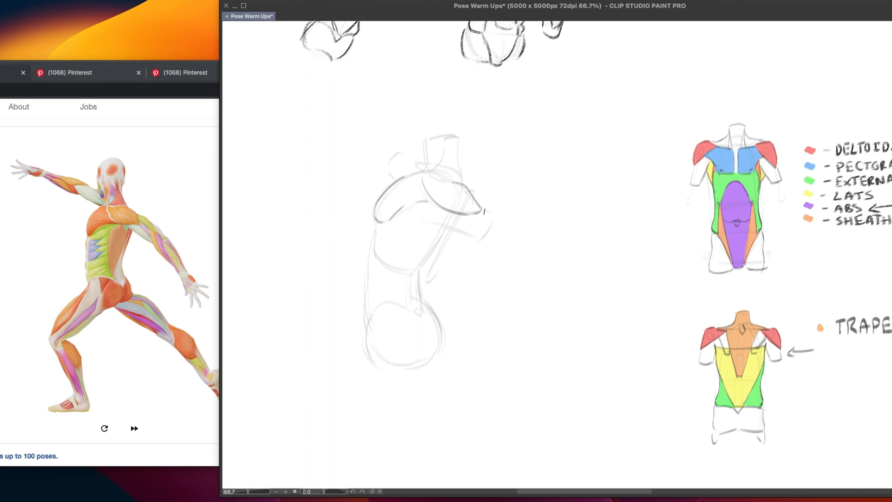
Draw the near upper arm's top edge and close its cut end with a short curve
left_click_drag(484, 210, 501, 220)
key("super+z")
mouse_move(485, 212)
left_mouse_down()
mouse_move(504, 229)
mouse_move(500, 220)
mouse_move(481, 246)
left_mouse_up()
key("super+z")
key("super+z")
left_click_drag(499, 217, 485, 240)
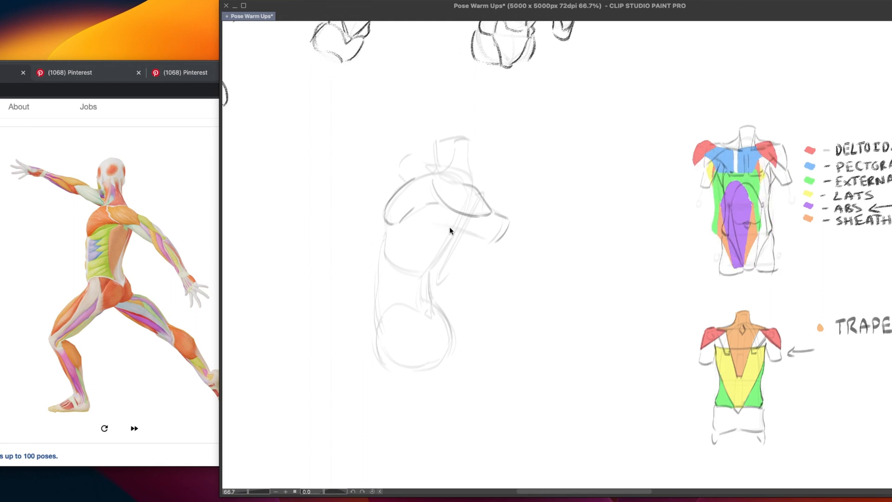
Draw the upper arm's underside from the armpit and the ribcage's slanting right side down to the waist
left_click_drag(437, 224, 425, 222)
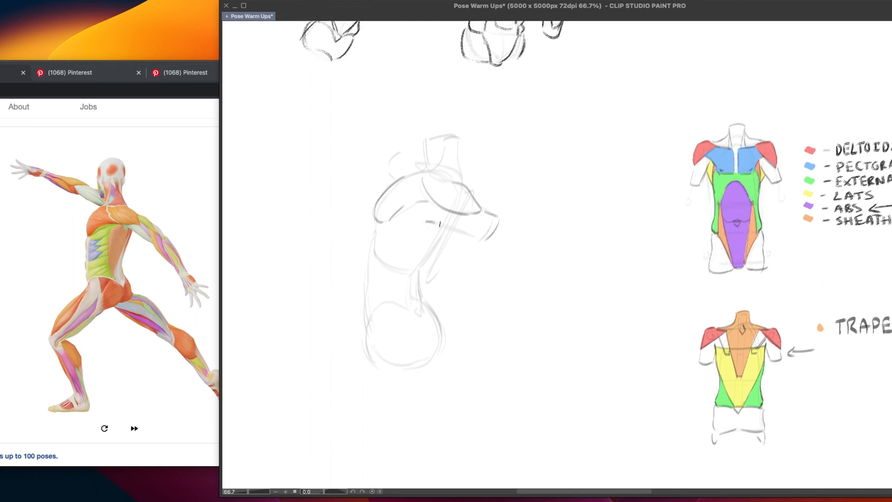
left_click_drag(440, 224, 484, 242)
left_click_drag(447, 229, 413, 275)
key("super+z")
left_click_drag(426, 223, 429, 250)
mouse_move(499, 217)
left_mouse_down()
mouse_move(488, 213)
mouse_move(510, 232)
mouse_move(505, 218)
left_mouse_up()
key("super+z")
Draw the right waist fold, the ribcage's rounded lower edge and the left abdomen contour down to the hip
key("super+z")
left_click_drag(417, 272, 419, 296)
key("super+z")
left_click_drag(376, 232, 400, 273)
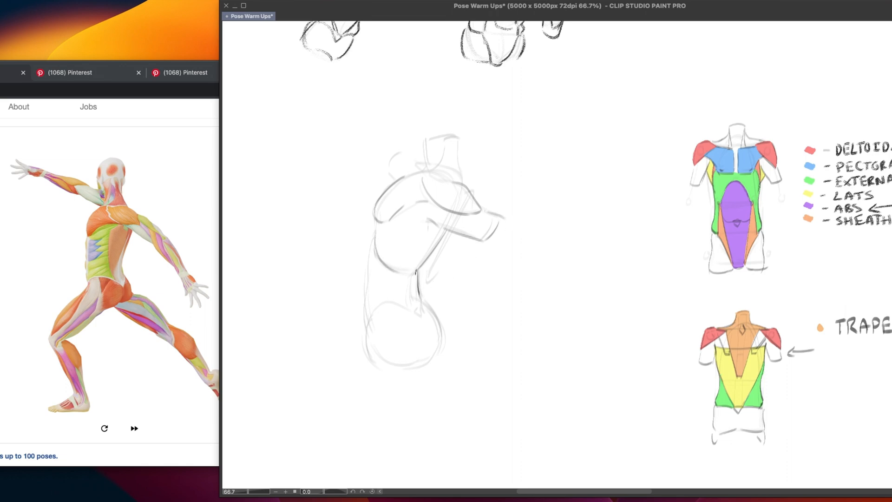
key("super+z")
mouse_move(375, 233)
left_mouse_down()
mouse_move(376, 253)
mouse_move(393, 271)
mouse_move(427, 258)
left_mouse_up()
left_click_drag(374, 232, 365, 324)
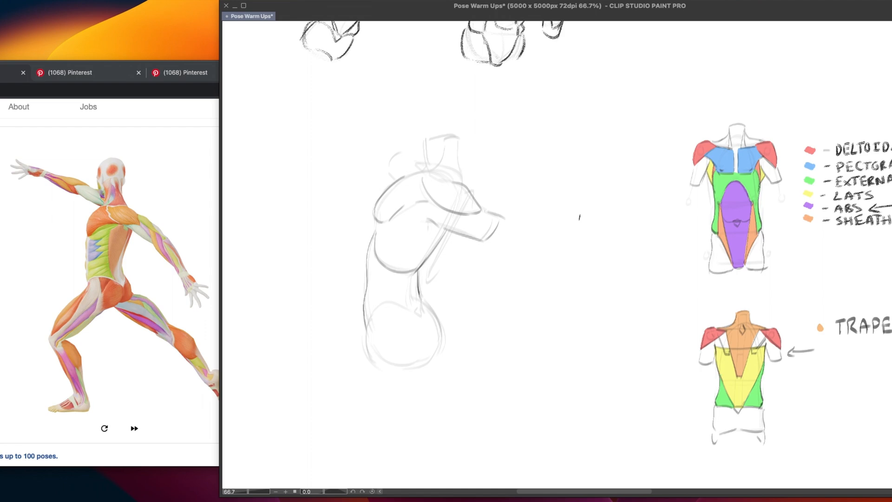
Sketch a separate contour curve beside the torso with an arrow at its inward pinch, and undo it
mouse_move(579, 217)
left_mouse_down()
mouse_move(579, 280)
mouse_move(564, 287)
mouse_move(574, 285)
mouse_move(579, 298)
mouse_move(572, 314)
mouse_move(587, 346)
left_mouse_up()
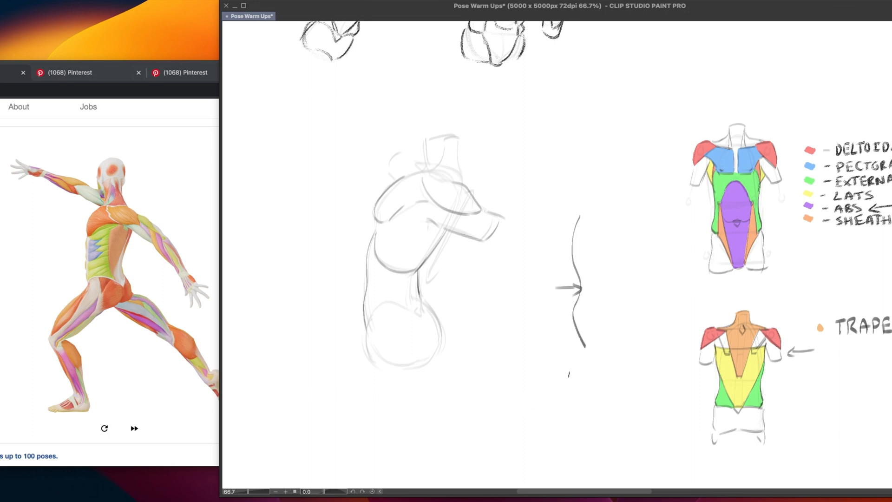
key("super+z")
key("super+z")
key("super+z")
key("super+z")
Redraw the pelvis as a darker rounded form beneath the abdomen
scroll(507, 358, "down", 1)
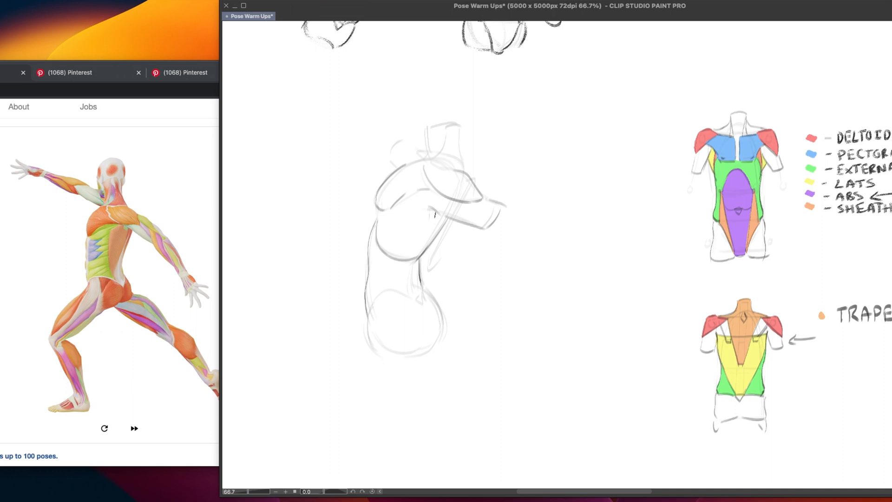
left_click_drag(370, 334, 403, 292)
key("super+z")
mouse_move(369, 335)
left_mouse_down()
mouse_move(410, 297)
mouse_move(400, 346)
mouse_move(370, 337)
mouse_move(433, 336)
mouse_move(387, 350)
mouse_move(435, 340)
mouse_move(407, 353)
mouse_move(434, 349)
left_mouse_up()
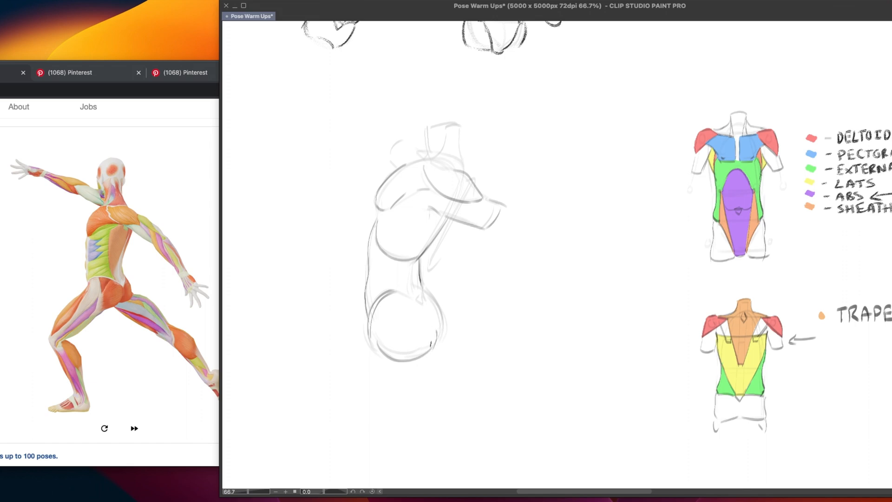
Add the hip contour bulging out behind the pelvis and darken the neck's right side
mouse_move(418, 298)
left_mouse_down()
mouse_move(392, 288)
mouse_move(421, 304)
left_mouse_up()
mouse_move(428, 288)
left_mouse_down()
mouse_move(449, 332)
mouse_move(435, 343)
left_mouse_up()
key("super+z")
key("super+z")
mouse_move(459, 126)
left_mouse_down()
mouse_move(463, 166)
mouse_move(445, 147)
mouse_move(433, 161)
mouse_move(446, 136)
mouse_move(438, 156)
mouse_move(446, 167)
mouse_move(459, 162)
left_mouse_up()
key("super+z")
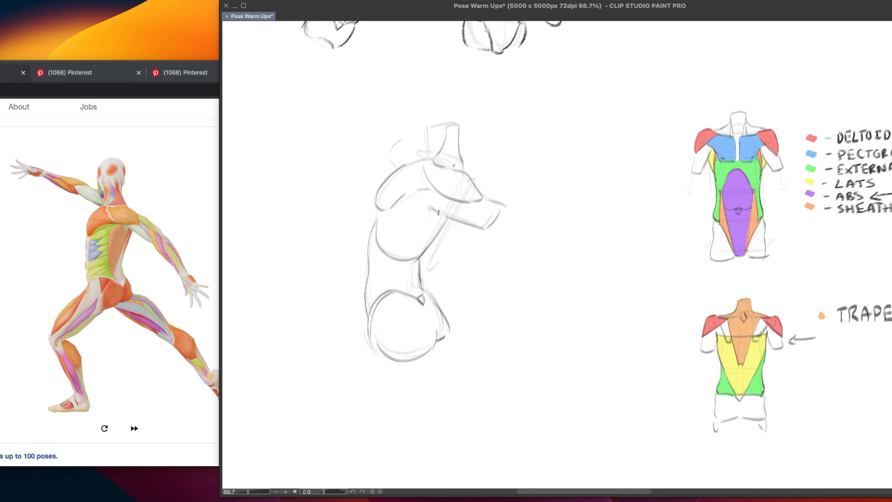
Try several new contours for the armpit, the near upper arm and the ribcage's right side
left_click_drag(436, 213, 438, 211)
left_click_drag(425, 212, 445, 217)
left_click_drag(424, 211, 485, 232)
key("ctrl+z")
left_click_drag(484, 197, 526, 219)
key("ctrl+z")
mouse_move(484, 197)
left_mouse_down()
mouse_move(519, 218)
mouse_move(498, 241)
mouse_move(470, 224)
left_mouse_up()
key("ctrl+z")
mouse_move(504, 208)
left_mouse_down()
mouse_move(496, 223)
mouse_move(468, 227)
mouse_move(433, 215)
mouse_move(467, 225)
mouse_move(435, 217)
mouse_move(420, 255)
left_mouse_up()
key("ctrl+z")
Darken the ribcage's slanting right side and erase the near arm and deltoid lines back to a faint trace
left_click_drag(444, 219, 418, 255)
mouse_move(431, 214)
left_mouse_down()
mouse_move(485, 227)
mouse_move(495, 225)
mouse_move(490, 214)
left_mouse_up()
mouse_move(424, 176)
left_mouse_down()
mouse_move(478, 201)
mouse_move(462, 203)
mouse_move(478, 186)
mouse_move(451, 173)
left_mouse_up()
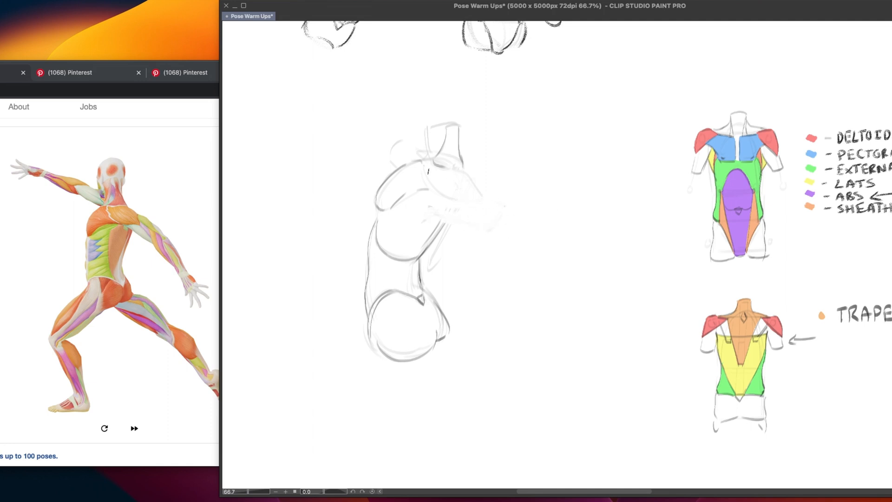
Redraw the near shoulder's outer contour flowing into the upper arm, with the arm's underside running from the armpit
mouse_move(428, 171)
left_mouse_down()
mouse_move(457, 171)
mouse_move(499, 216)
left_mouse_up()
key("super+z")
mouse_move(435, 162)
left_mouse_down()
mouse_move(501, 211)
mouse_move(484, 198)
mouse_move(502, 220)
mouse_move(458, 221)
mouse_move(471, 227)
mouse_move(497, 220)
left_mouse_up()
mouse_move(440, 211)
left_mouse_down()
mouse_move(471, 231)
mouse_move(437, 208)
mouse_move(448, 213)
mouse_move(444, 196)
left_mouse_up()
key("super+z")
key("super+z")
key("super+z")
Draw the deltoid's inner edge from the collar area, curving beneath the shoulder into the upper arm
key("super+z")
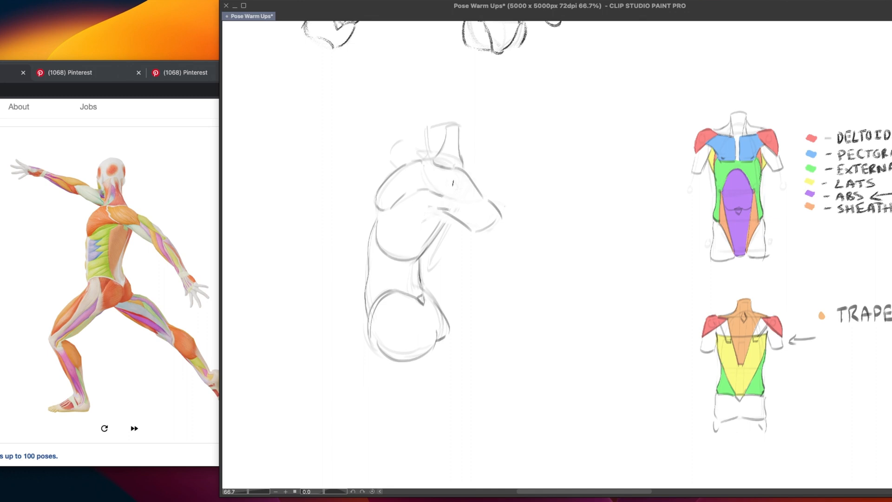
left_click_drag(423, 166, 445, 199)
left_click_drag(445, 196, 484, 203)
key("super+z")
left_click_drag(425, 174, 454, 203)
mouse_move(456, 205)
left_mouse_down()
mouse_move(484, 208)
mouse_move(475, 185)
mouse_move(489, 208)
left_mouse_up()
Draw the far shoulder and raised arm stub behind the chest, beside the neck
mouse_move(402, 139)
left_mouse_down()
mouse_move(391, 160)
mouse_move(398, 166)
mouse_move(418, 148)
mouse_move(430, 161)
left_mouse_up()
key("ctrl+z")
key("ctrl+z")
key("ctrl+z")
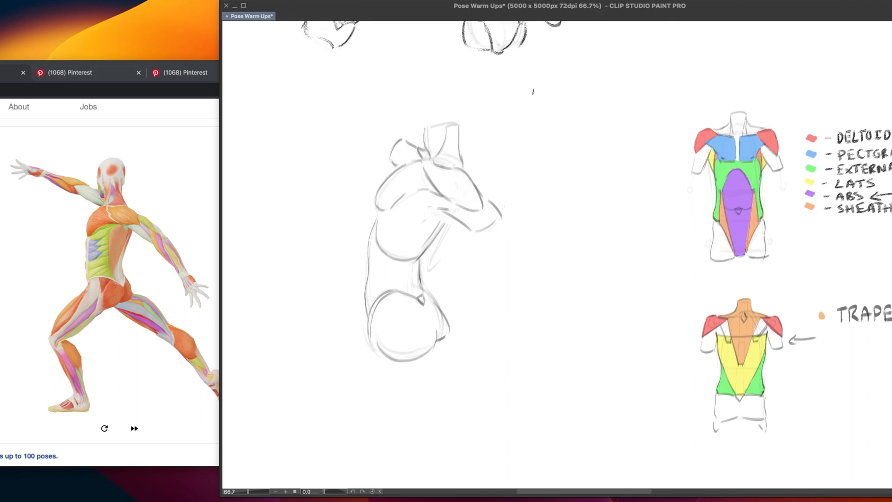
mouse_move(784, 142)
left_mouse_down()
mouse_move(677, 141)
mouse_move(781, 152)
left_mouse_up()
key("ctrl+z")
left_click_drag(405, 193, 404, 199)
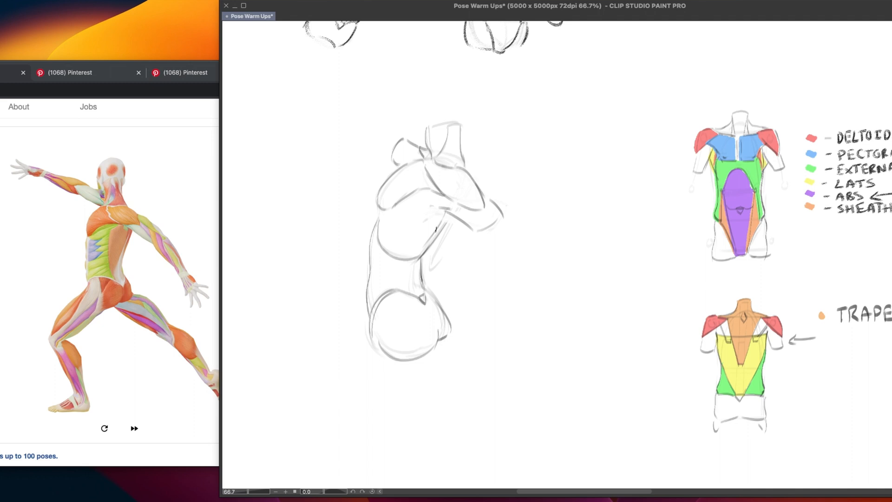
Draw the lat's edges from the armpit down to the waist and redraw the hip contour behind the pelvis
left_click_drag(453, 214, 428, 243)
mouse_move(436, 207)
left_mouse_down()
mouse_move(416, 268)
mouse_move(418, 300)
mouse_move(423, 285)
left_mouse_up()
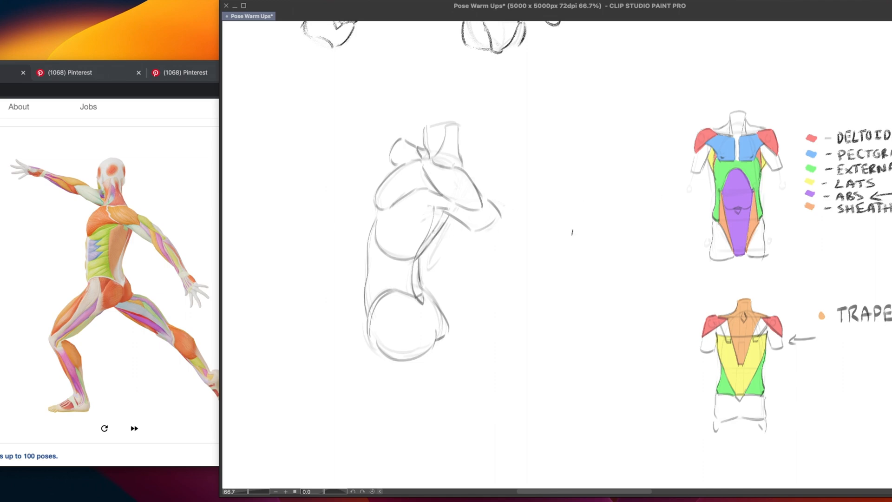
left_click_drag(422, 247, 420, 259)
left_click_drag(437, 224, 419, 257)
key("super+z")
left_click_drag(441, 209, 418, 256)
mouse_move(447, 213)
left_mouse_down()
mouse_move(421, 254)
mouse_move(421, 297)
left_mouse_up()
key("super+z")
mouse_move(419, 261)
left_mouse_down()
mouse_move(423, 301)
mouse_move(448, 329)
left_mouse_up()
left_click_drag(426, 288, 452, 341)
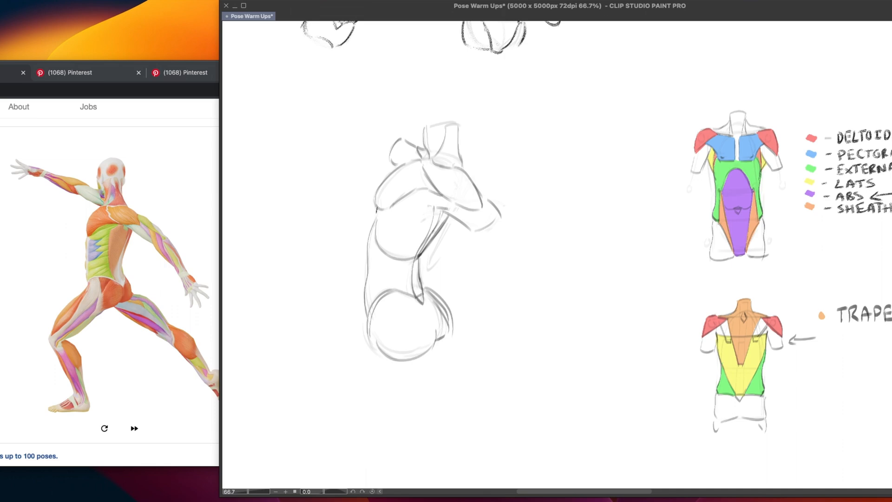
Draw the external oblique's rear boundary curving from beneath the chest muscle to the waist
mouse_move(378, 208)
left_mouse_down()
mouse_move(381, 238)
mouse_move(377, 222)
left_mouse_up()
key("super+z")
key("super+z")
left_click_drag(396, 203, 421, 256)
left_click_drag(419, 258, 420, 280)
Mark the lower external oblique on the front muscle diagram with a pointer line, and undo it
scroll(454, 284, "right", 2)
left_click_drag(648, 218, 700, 215)
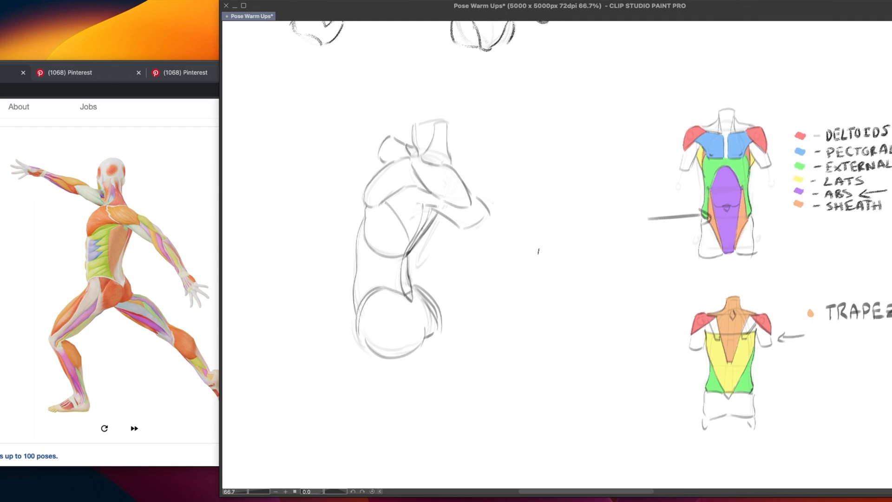
key("super+z")
Draw the external oblique's front edge as a line from the ribcage's left side down to the pelvis
left_click_drag(364, 230, 370, 294)
key("super+z")
left_click_drag(366, 246, 371, 295)
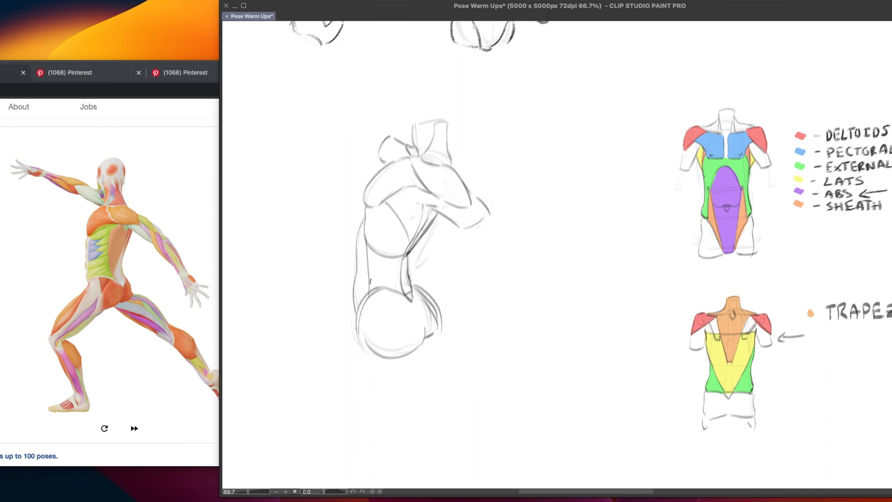
key("super+z")
left_click_drag(364, 232, 368, 296)
key("super+z")
left_click_drag(365, 235, 364, 299)
Draw a second line along the front of the abdomen to separate the sheath from the abs
left_click_drag(365, 228, 357, 334)
key("super+z")
left_click_drag(365, 235, 356, 325)
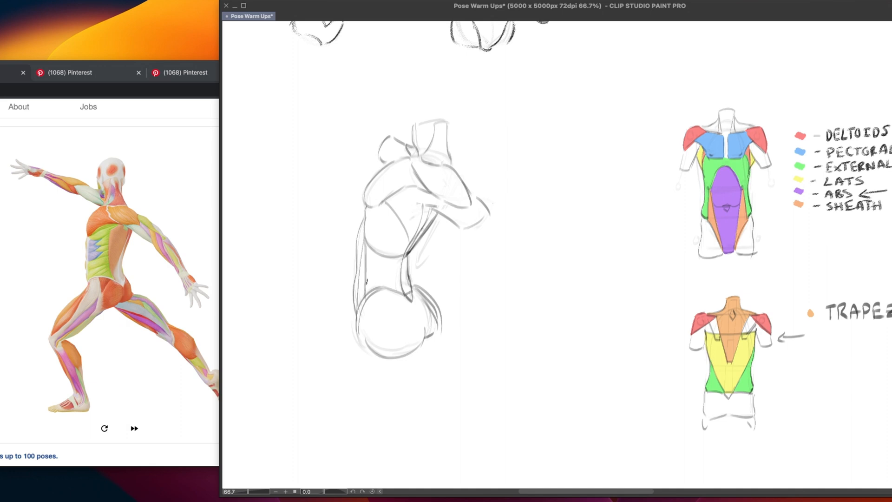
Darken the neck outline and colour the near deltoid red, the chest muscle blue and the external oblique green
mouse_move(414, 123)
left_mouse_down()
mouse_move(449, 122)
mouse_move(450, 145)
left_mouse_up()
left_click_drag(411, 158, 412, 158)
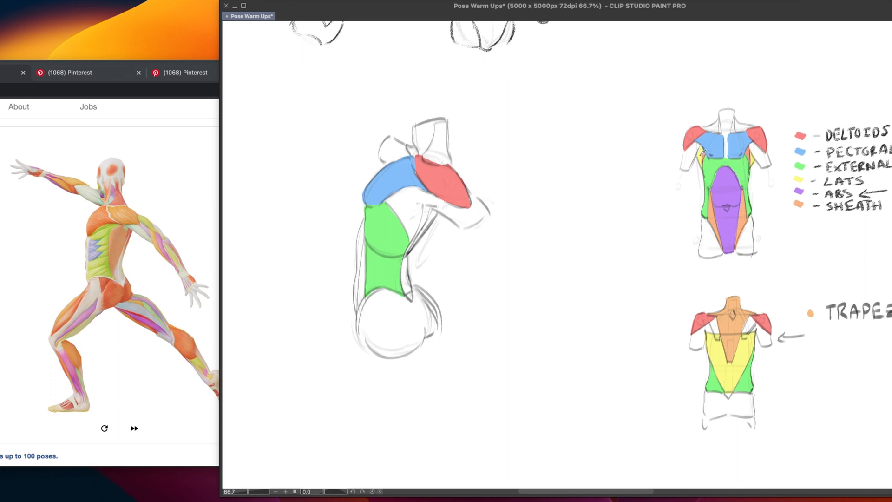
Colour the torso's lats yellow, sheath orange and abs purple to match the muscle diagram
left_click(701, 155)
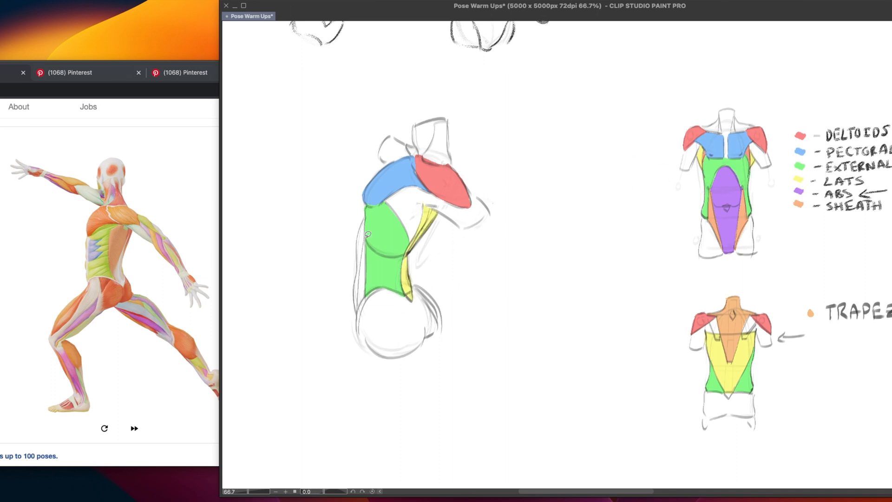
mouse_move(365, 237)
left_mouse_down()
mouse_move(361, 312)
mouse_move(367, 300)
left_mouse_up()
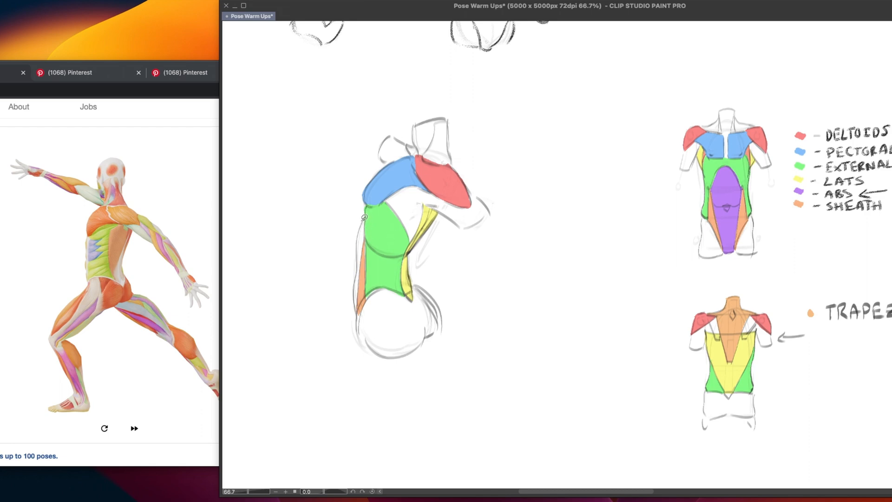
left_click_drag(364, 217, 359, 312)
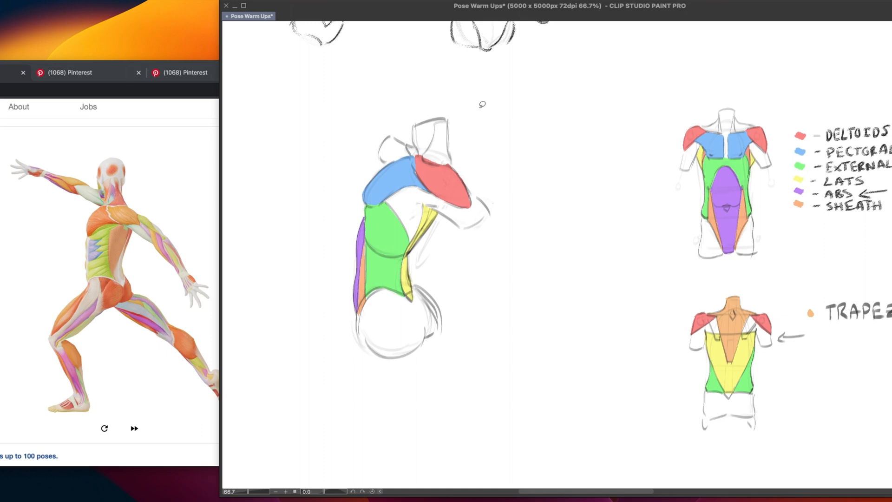
Colour the trapezius on the neck and a strip beside the lats orange, and the small area beside the collar red
left_click_drag(432, 167, 434, 164)
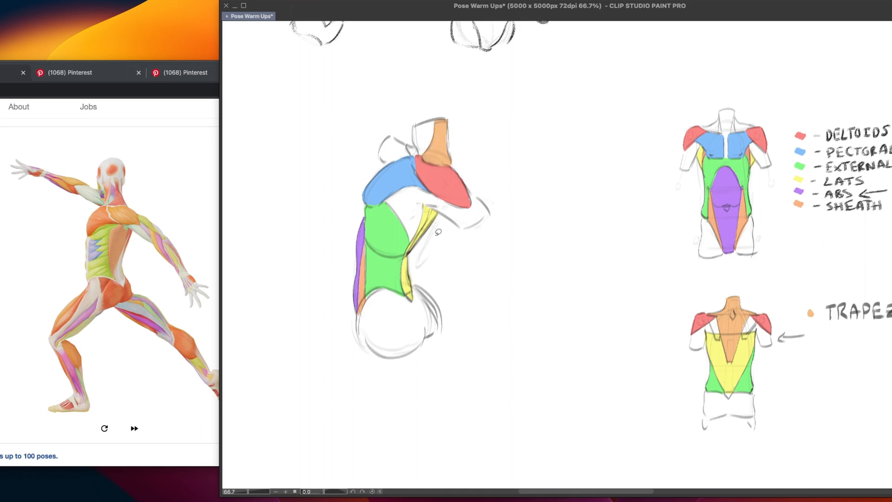
mouse_move(433, 205)
left_mouse_down()
mouse_move(410, 252)
mouse_move(438, 207)
mouse_move(435, 224)
mouse_move(429, 235)
mouse_move(434, 204)
mouse_move(412, 247)
mouse_move(434, 206)
left_mouse_up()
left_click_drag(416, 147, 411, 148)
left_click_drag(418, 173, 423, 179)
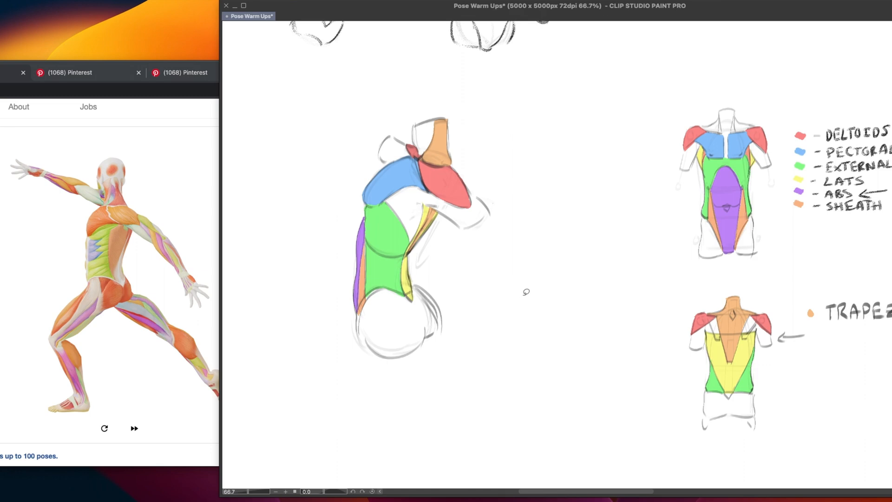
Switch to the browser and load the next reference pose
left_click(104, 250)
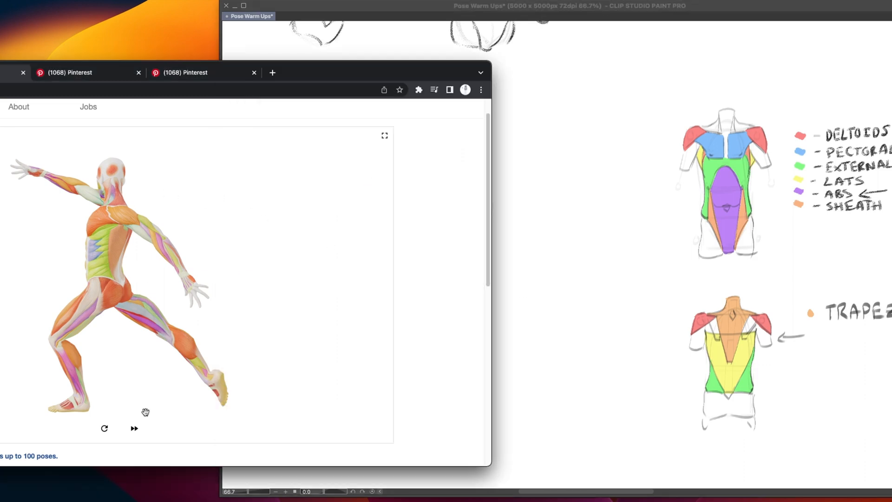
left_click(138, 434)
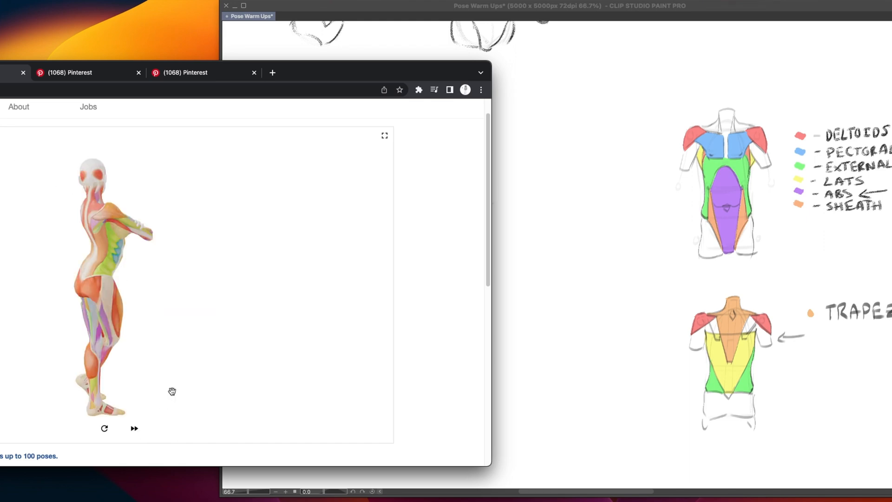
left_click_drag(443, 75, 439, 74)
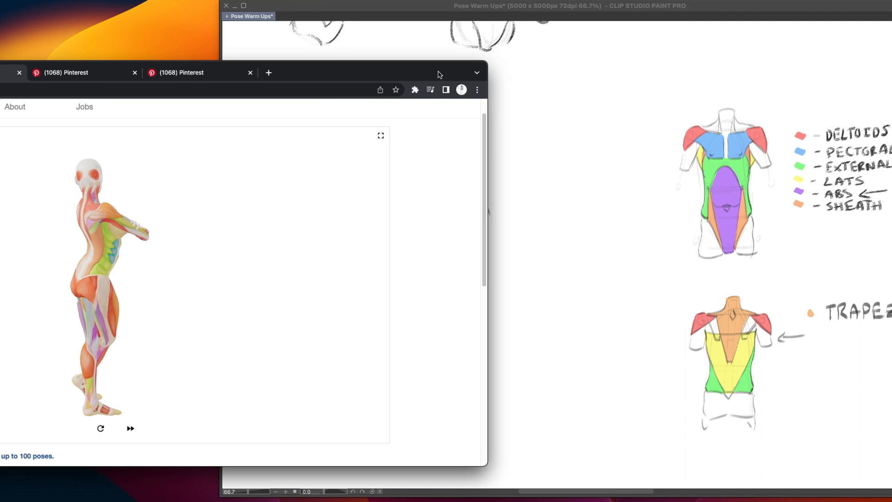
Return to Clip Studio Paint and lightly sketch the new pose's rounded upper back and ribcage contour in empty canvas space
left_click(485, 8)
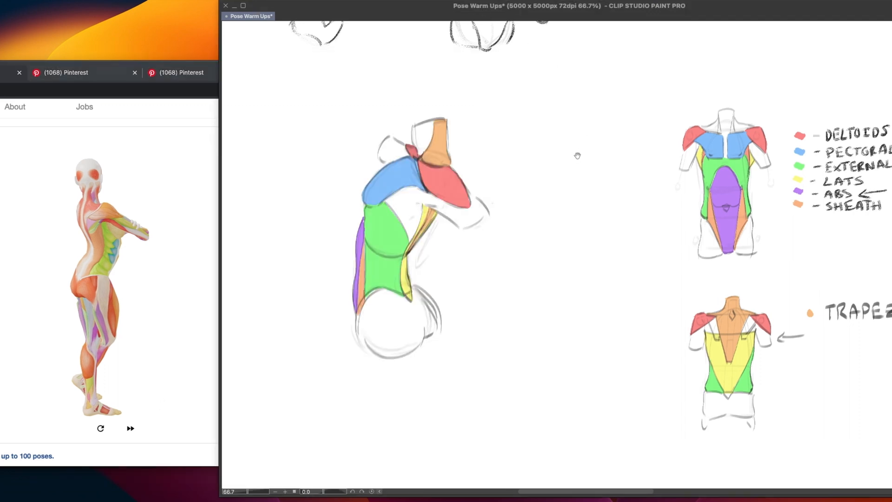
left_click_drag(470, 348, 622, 283)
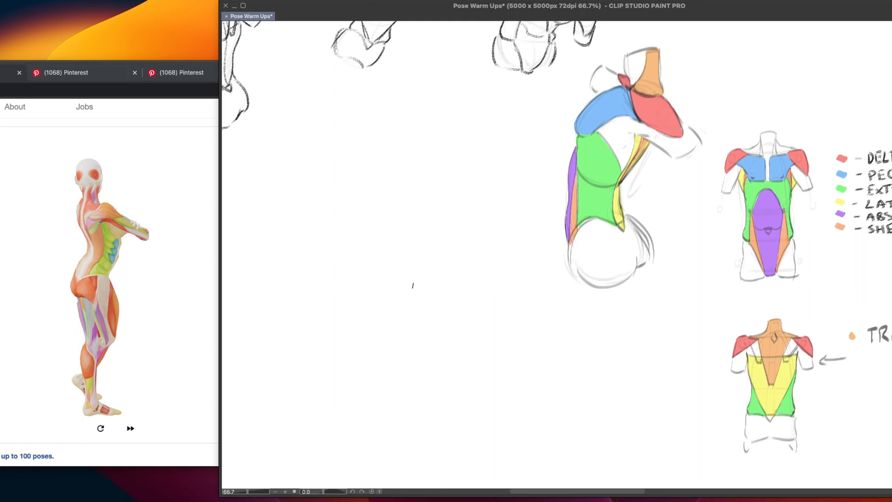
left_click_drag(466, 302, 530, 274)
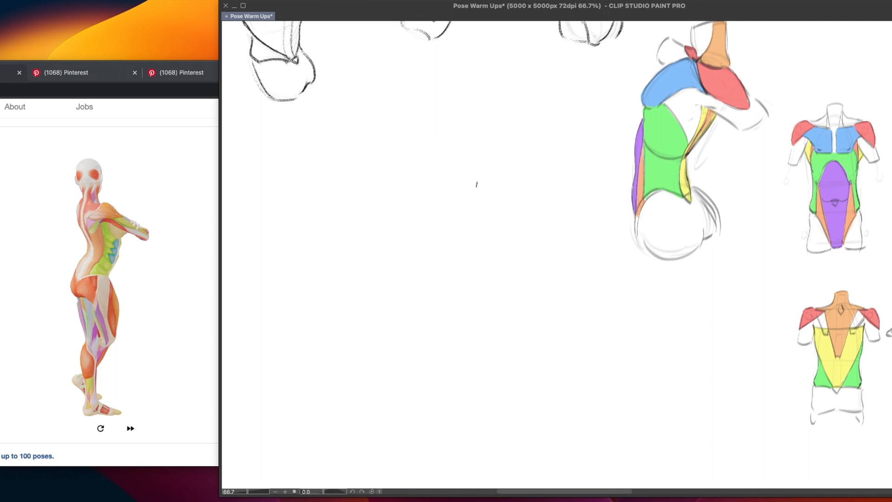
left_click_drag(419, 161, 438, 222)
key("ctrl+z")
mouse_move(402, 158)
left_mouse_down()
mouse_move(428, 224)
mouse_move(458, 246)
left_mouse_up()
mouse_move(397, 166)
left_mouse_down()
mouse_move(405, 143)
mouse_move(423, 141)
left_mouse_up()
mouse_move(396, 160)
left_mouse_down()
mouse_move(410, 139)
mouse_move(482, 172)
mouse_move(489, 220)
left_mouse_up()
key("ctrl+z")
Sketch the front of the new torso's chest with a short upper stroke and a rounded ribcage curve
key("ctrl+z")
key("ctrl+z")
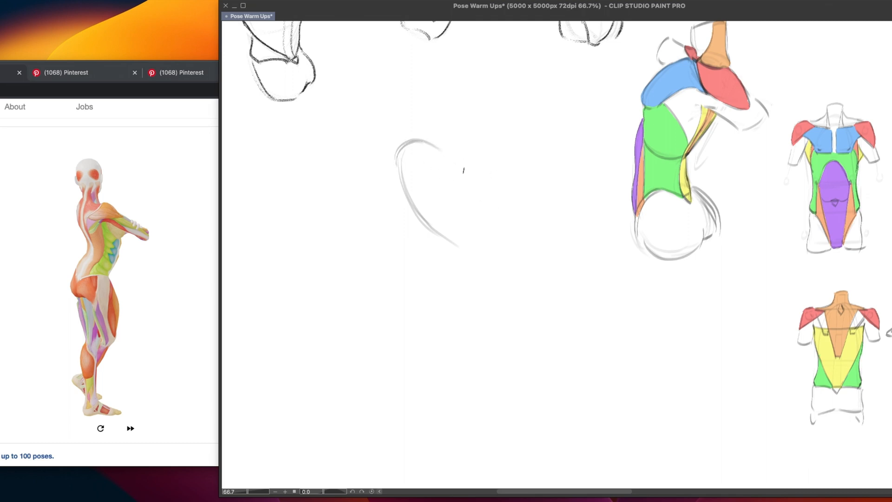
mouse_move(465, 173)
left_mouse_down()
mouse_move(492, 191)
mouse_move(498, 219)
left_mouse_up()
key("ctrl+z")
mouse_move(480, 183)
left_mouse_down()
mouse_move(496, 190)
mouse_move(488, 232)
left_mouse_up()
left_click_drag(410, 212, 493, 298)
key("ctrl+z")
Sketch the abdomen's front contour curving down from the ribcage towards the pelvis
mouse_move(492, 240)
left_mouse_down()
mouse_move(494, 297)
mouse_move(498, 292)
left_mouse_up()
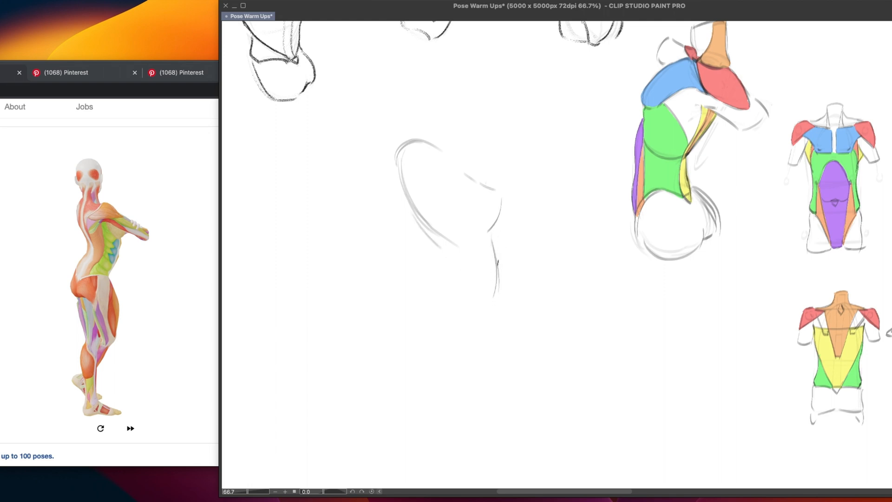
mouse_move(492, 238)
left_mouse_down()
mouse_move(486, 300)
mouse_move(493, 301)
left_mouse_up()
key("ctrl+z")
left_click_drag(492, 236, 488, 305)
Sketch the pelvis as a rounded form with the buttock's curve, joining its underside to the belly contour
left_click_drag(416, 299, 445, 346)
left_click_drag(427, 284, 462, 339)
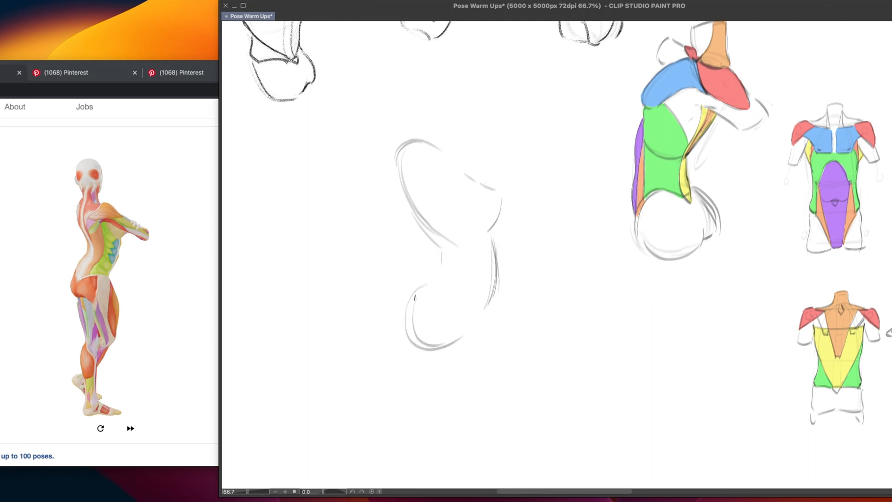
left_click_drag(411, 310, 491, 305)
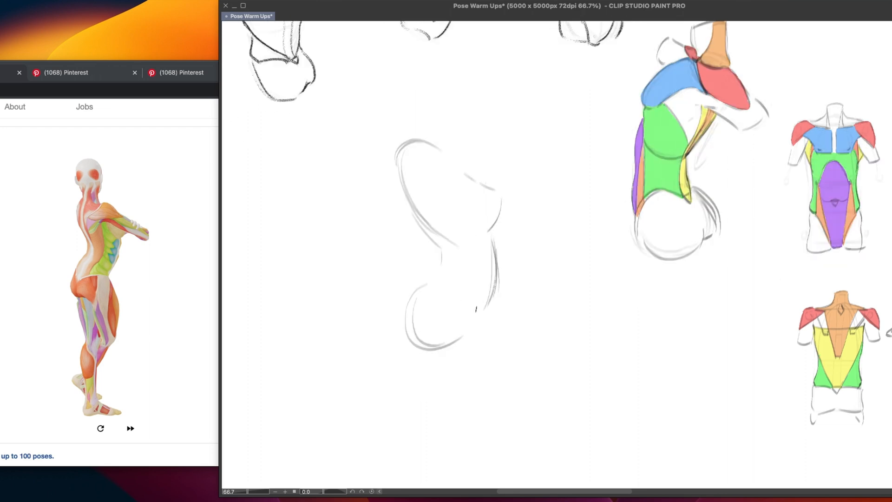
left_click_drag(493, 294, 460, 337)
mouse_move(439, 272)
left_mouse_down()
mouse_move(418, 338)
mouse_move(432, 350)
left_mouse_up()
key("ctrl+z")
key("ctrl+z")
Connect the lower back into the buttock curve and strengthen the contour where the belly meets the pelvis
mouse_move(434, 280)
left_mouse_down()
mouse_move(415, 340)
mouse_move(433, 351)
left_mouse_up()
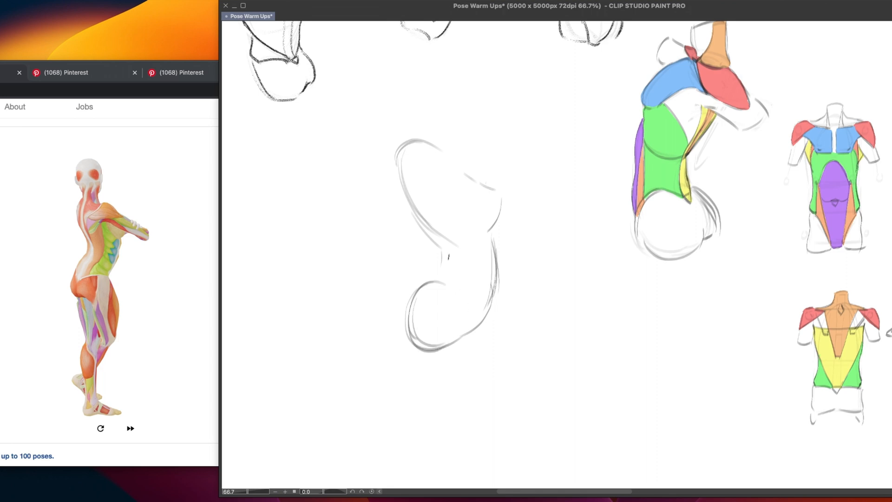
left_click_drag(442, 260, 413, 308)
mouse_move(436, 275)
left_mouse_down()
mouse_move(413, 315)
mouse_move(426, 296)
mouse_move(465, 331)
mouse_move(412, 334)
mouse_move(434, 340)
mouse_move(410, 329)
mouse_move(436, 346)
left_mouse_up()
key("ctrl+z")
key("ctrl+z")
left_click_drag(490, 292, 468, 348)
left_click_drag(490, 303, 459, 350)
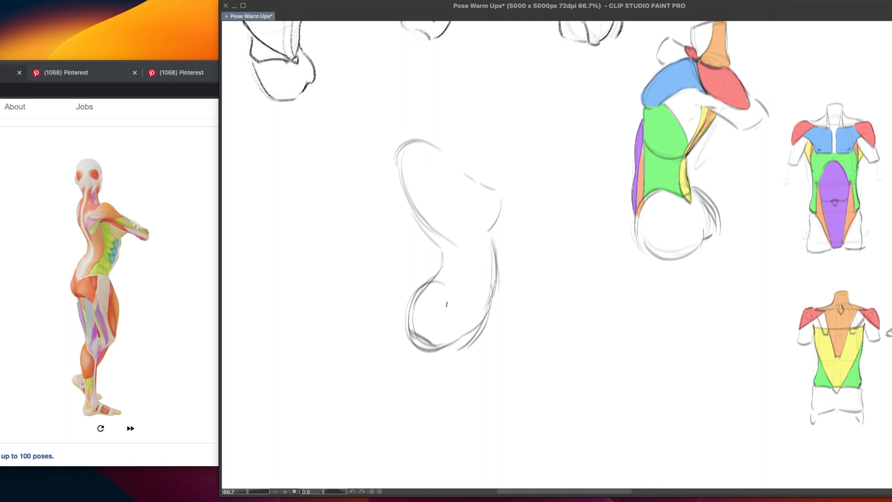
Sketch the curved upper edge of the pelvis and rework the front contour of the abdomen above it
mouse_move(447, 308)
left_mouse_down()
mouse_move(474, 327)
mouse_move(494, 288)
left_mouse_up()
key("ctrl+z")
mouse_move(444, 303)
left_mouse_down()
mouse_move(495, 287)
mouse_move(491, 327)
left_mouse_up()
key("ctrl+z")
left_click_drag(491, 236, 491, 288)
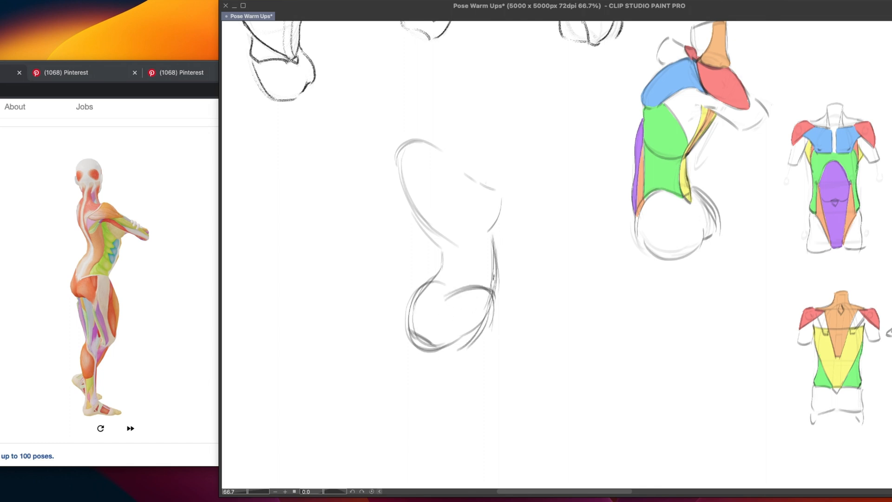
key("ctrl+z")
left_click_drag(491, 233, 491, 289)
key("ctrl+z")
Extend the upper shoulder contour slightly and sketch the curved lower edge of the ribcage across the waist
key("ctrl+z")
mouse_move(434, 145)
left_mouse_down()
mouse_move(473, 152)
mouse_move(470, 164)
mouse_move(469, 148)
left_mouse_up()
key("ctrl+z")
key("ctrl+z")
left_click_drag(448, 256, 500, 253)
key("super+z")
Try a tilted oval ribcage construction inside the upper torso and undo its strokes
mouse_move(439, 251)
left_mouse_down()
mouse_move(486, 256)
mouse_move(477, 256)
mouse_move(489, 249)
mouse_move(462, 172)
left_mouse_up()
key("super+z")
key("super+z")
key("super+z")
key("super+z")
mouse_move(407, 175)
left_mouse_down()
mouse_move(457, 264)
mouse_move(417, 208)
mouse_move(410, 165)
left_mouse_up()
key("super+z")
key("super+z")
mouse_move(423, 145)
left_mouse_down()
mouse_move(485, 240)
mouse_move(466, 182)
mouse_move(411, 159)
mouse_move(442, 242)
mouse_move(483, 215)
mouse_move(417, 150)
mouse_move(440, 242)
mouse_move(489, 242)
mouse_move(481, 243)
left_mouse_up()
key("super+z")
key("super+z")
key("super+z")
left_click_drag(446, 251, 489, 238)
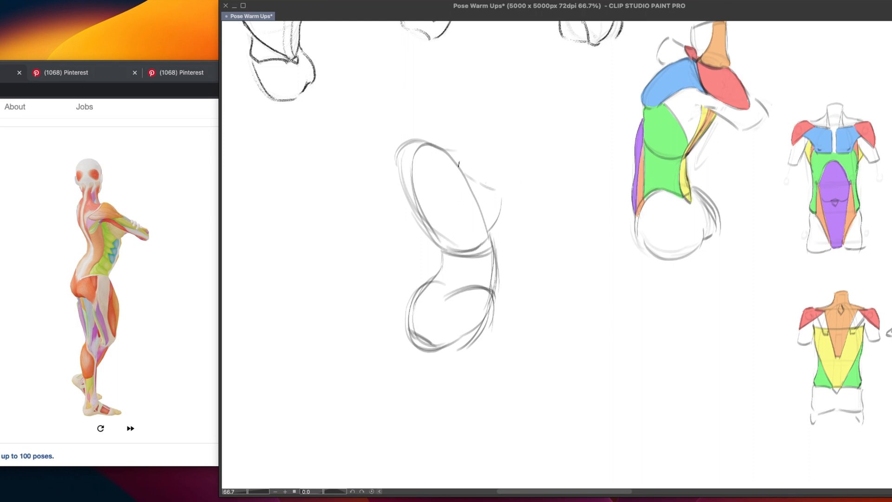
left_click_drag(459, 164, 497, 233)
key("super+z")
key("super+z")
mouse_move(428, 143)
left_mouse_down()
mouse_move(460, 157)
mouse_move(491, 252)
left_mouse_up()
key("super+z")
key("super+z")
key("super+z")
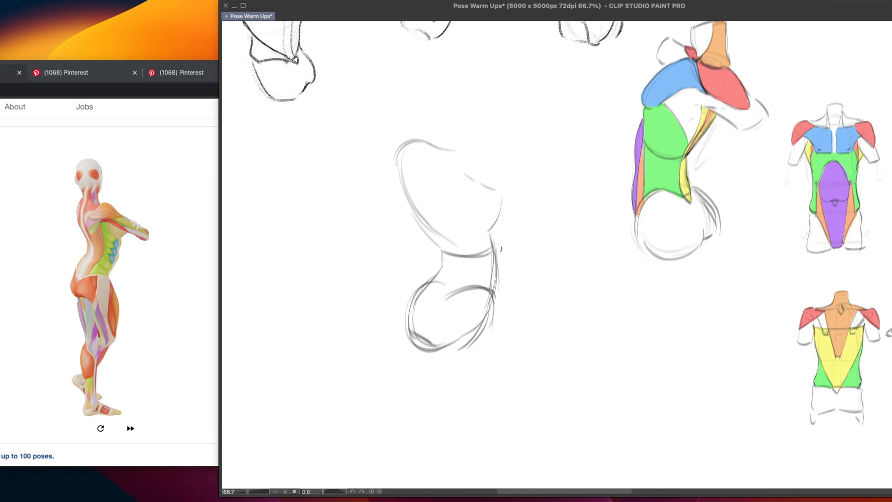
Sketch the near shoulder's rounded top contour and the upper arm reaching forward from it, with the underarm line
left_click_drag(457, 149, 485, 172)
key("super+z")
key("super+z")
key("super+z")
left_click_drag(451, 148, 496, 190)
mouse_move(468, 187)
left_mouse_down()
mouse_move(507, 205)
mouse_move(470, 192)
mouse_move(528, 186)
mouse_move(522, 204)
left_mouse_up()
key("super+z")
key("super+z")
mouse_move(468, 152)
left_mouse_down()
mouse_move(501, 182)
mouse_move(463, 194)
left_mouse_up()
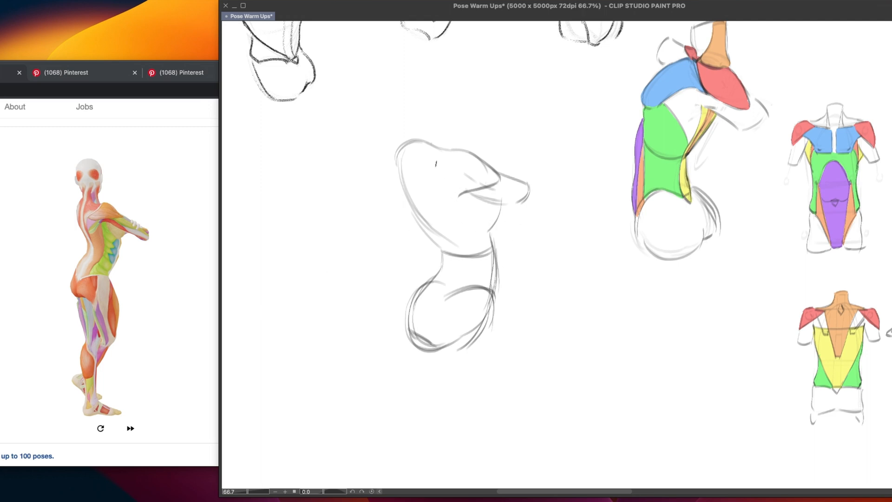
Strengthen the long back contour towards the waist and sketch the neck's rear line running into the upper back
mouse_move(404, 192)
left_mouse_down()
mouse_move(439, 243)
mouse_move(440, 264)
left_mouse_up()
left_click_drag(403, 161, 432, 233)
left_click_drag(427, 118, 421, 169)
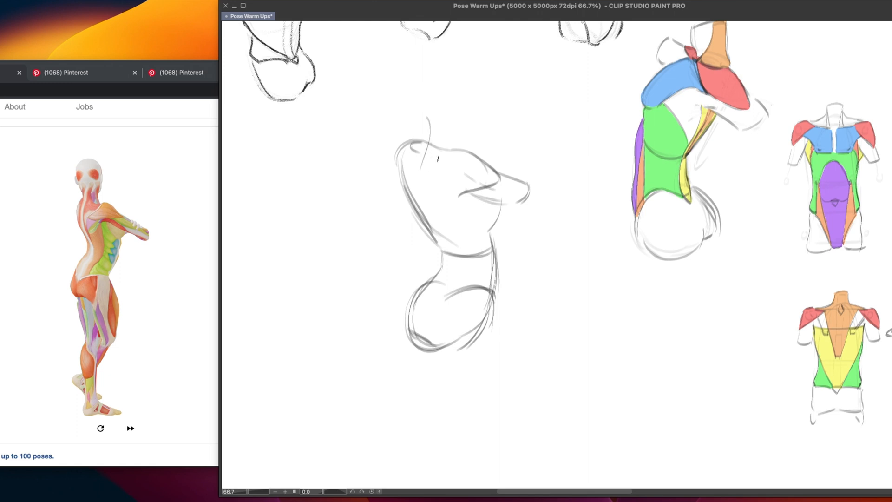
Sketch the muscle boundaries around the shoulder blade behind the near shoulder
mouse_move(422, 133)
left_mouse_down()
mouse_move(412, 142)
mouse_move(449, 161)
left_mouse_up()
key("super+z")
mouse_move(450, 163)
left_mouse_down()
mouse_move(423, 175)
mouse_move(442, 213)
left_mouse_up()
key("super+z")
Try a corner-shaped side diagram with a slanted line, a vertical line and a small cross mark, and undo it
left_click_drag(582, 338, 530, 341)
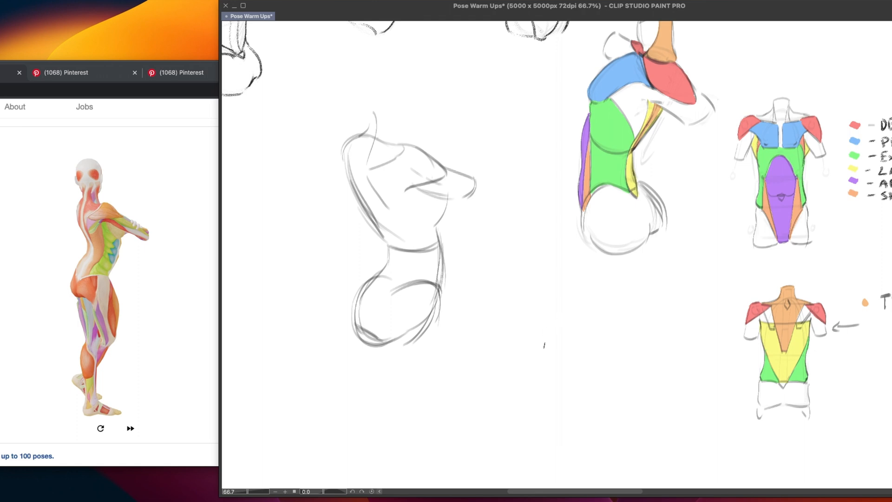
left_click_drag(512, 332, 580, 316)
left_click_drag(513, 334, 523, 409)
left_click_drag(514, 344, 527, 347)
left_click_drag(524, 331, 524, 348)
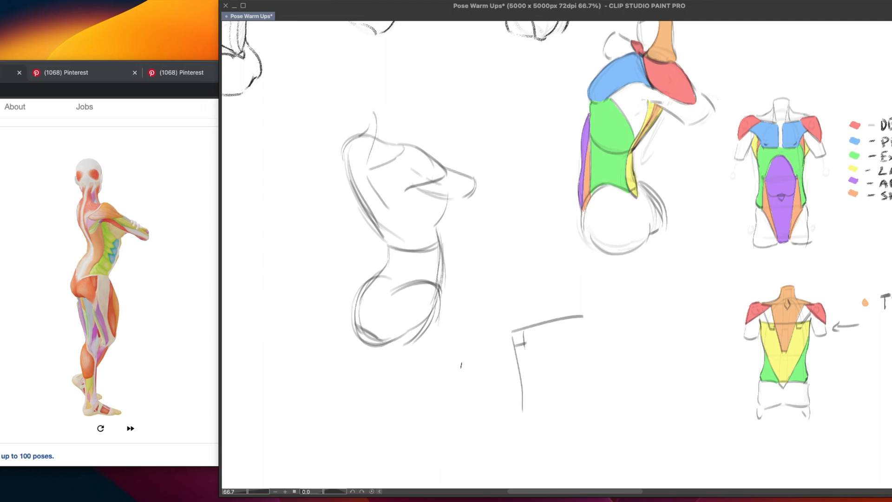
key("ctrl+z")
key("ctrl+z")
key("ctrl+z")
key("ctrl+z")
Try a wide, flat trapezoid diagram with short inner strokes beside the torso and undo it
scroll(576, 341, "down", 1)
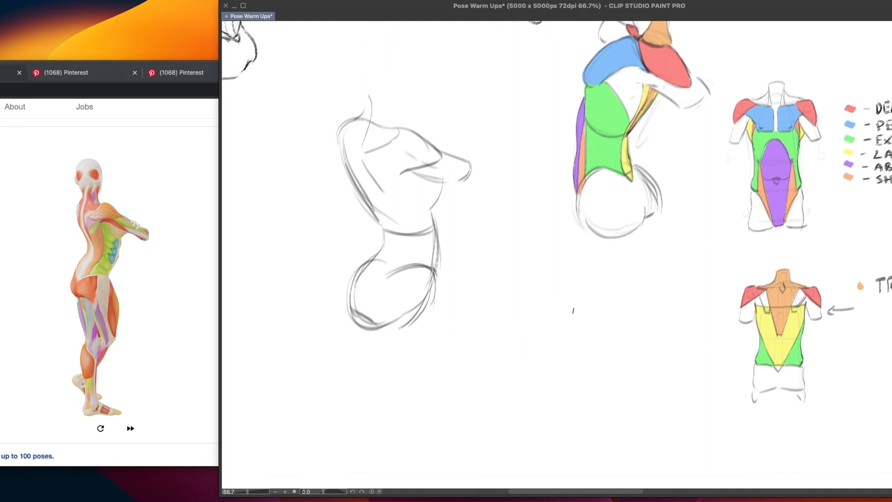
left_click_drag(526, 306, 637, 302)
left_click_drag(526, 308, 457, 353)
left_click_drag(640, 311, 713, 352)
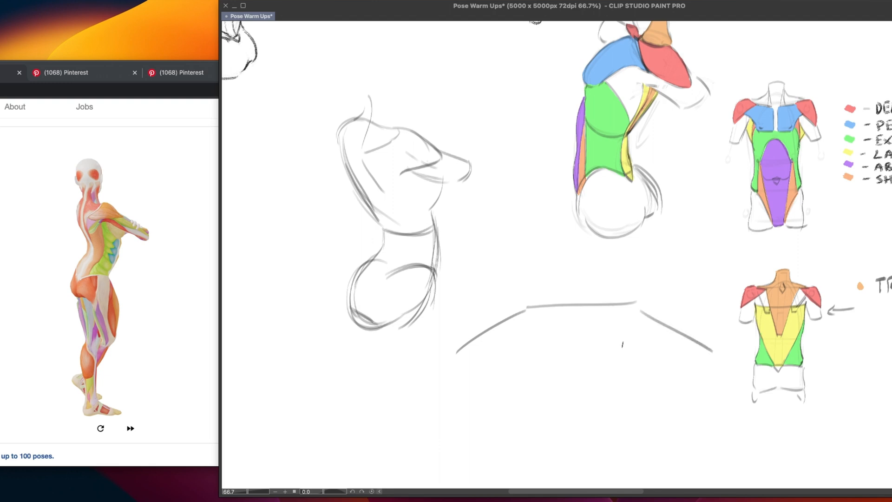
left_click_drag(459, 363, 705, 361)
left_click_drag(515, 345, 557, 326)
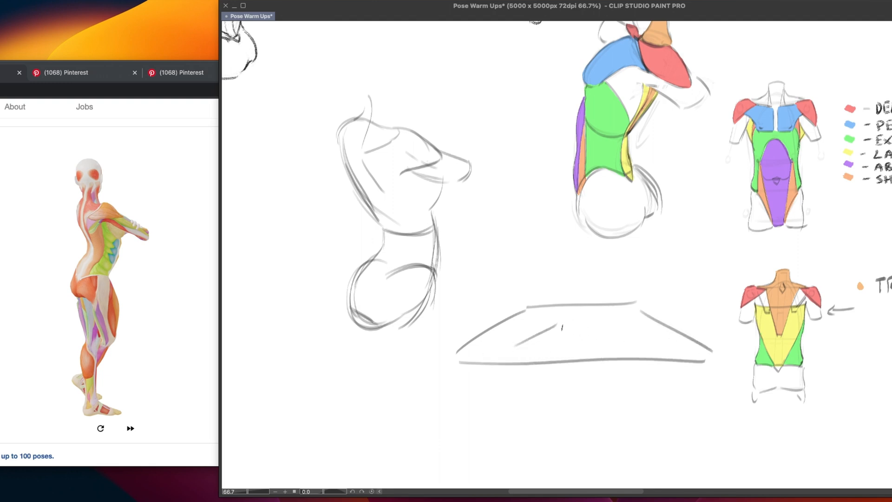
left_click_drag(551, 323, 590, 341)
key("super+z")
mouse_move(545, 322)
left_mouse_down()
mouse_move(588, 335)
mouse_move(556, 334)
left_mouse_up()
key("super+z")
key("super+z")
key("super+z")
key("super+z")
key("super+z")
key("super+z")
key("super+z")
key("super+z")
key("super+z")
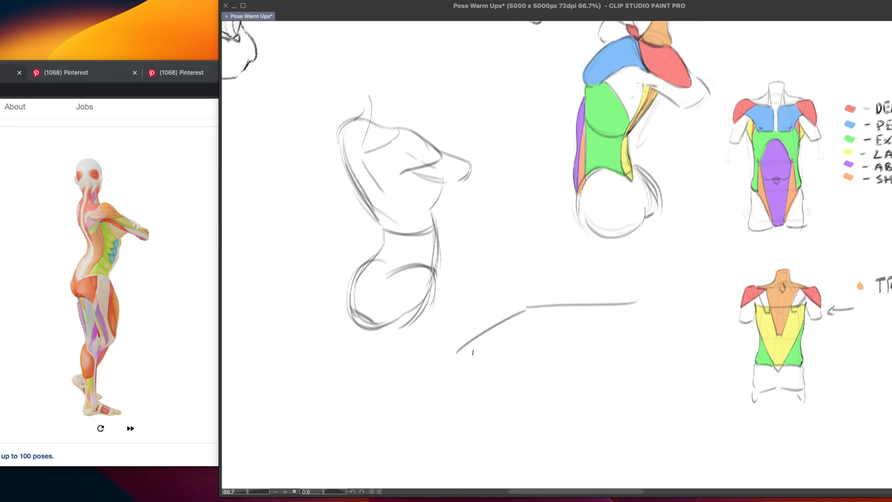
key("super+z")
scroll(453, 325, "up", 2)
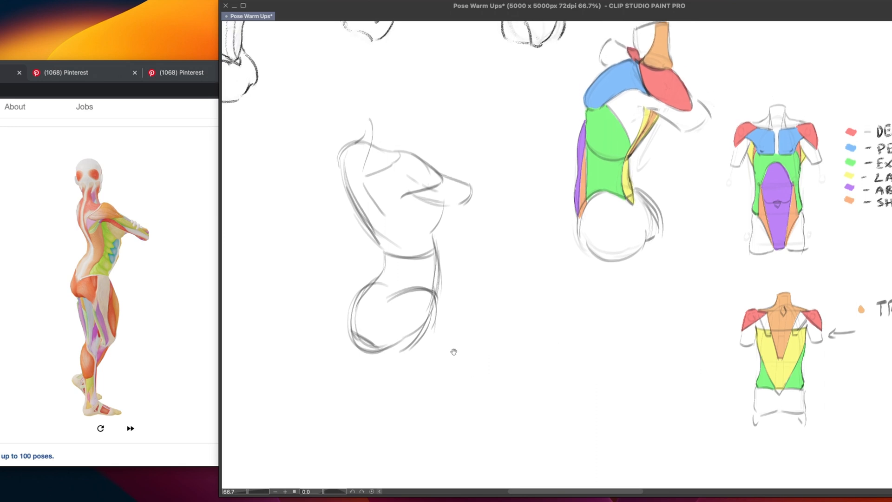
scroll(417, 295, "left", 2)
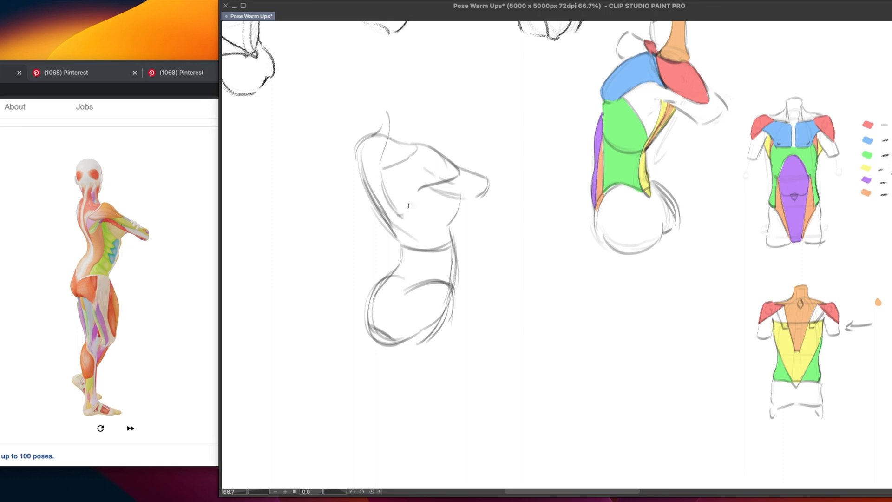
Sketch the muscle edge curving from the armpit down the side, and reinforce the far shoulder's contour into the back
mouse_move(406, 217)
left_mouse_down()
mouse_move(411, 187)
mouse_move(448, 178)
left_mouse_up()
key("super+z")
left_click_drag(362, 157, 371, 190)
key("super+z")
key("super+z")
left_click_drag(363, 159, 373, 192)
left_click_drag(357, 151, 362, 157)
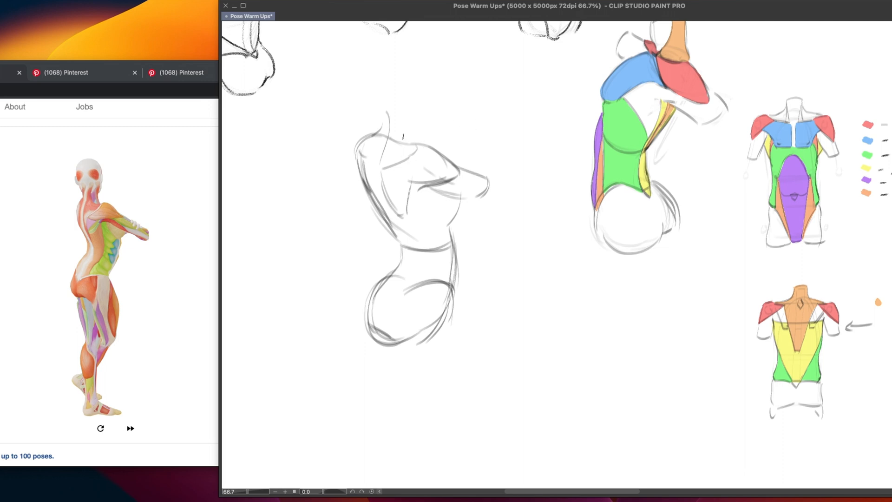
Sketch the neck's front line sloping into the shoulder and close the neck across its top
mouse_move(381, 126)
left_mouse_down()
mouse_move(386, 107)
mouse_move(399, 108)
mouse_move(421, 142)
left_mouse_up()
key("ctrl+z")
key("ctrl+z")
key("ctrl+z")
mouse_move(398, 113)
left_mouse_down()
mouse_move(420, 145)
mouse_move(382, 173)
mouse_move(393, 198)
left_mouse_up()
key("ctrl+z")
key("ctrl+z")
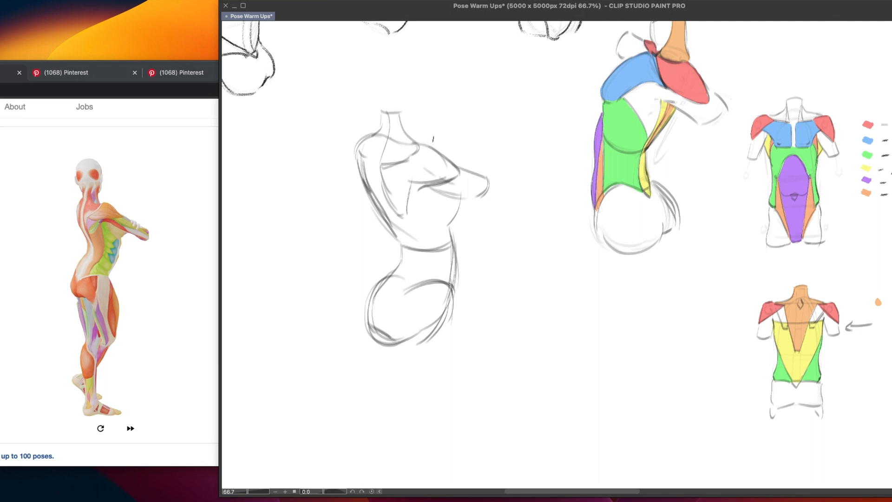
Refine the junction between the neck's base and the near shoulder with strokes marking the shoulder muscle's boundary
mouse_move(418, 143)
left_mouse_down()
mouse_move(454, 128)
mouse_move(415, 151)
left_mouse_up()
key("super+z")
left_click_drag(387, 164, 426, 148)
key("super+z")
mouse_move(415, 139)
left_mouse_down()
mouse_move(385, 163)
mouse_move(415, 157)
mouse_move(416, 141)
mouse_move(464, 171)
mouse_move(414, 183)
left_mouse_up()
key("super+z")
key("super+z")
Sketch the side edge of the chest below the armpit and a second curve along the ribcage's lower edge
left_click_drag(514, 151, 511, 152)
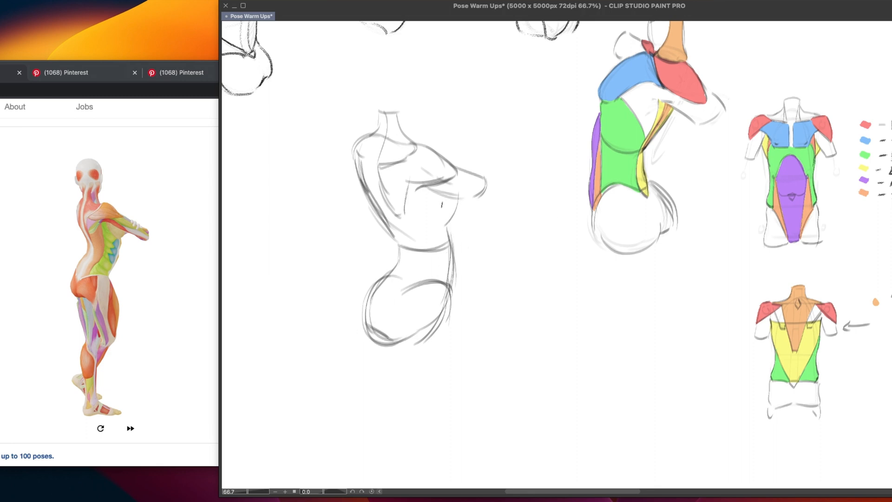
mouse_move(429, 190)
left_mouse_down()
mouse_move(453, 232)
mouse_move(441, 220)
mouse_move(450, 226)
mouse_move(450, 282)
left_mouse_up()
mouse_move(393, 236)
left_mouse_down()
mouse_move(447, 226)
mouse_move(421, 244)
mouse_move(441, 238)
left_mouse_up()
key("super+z")
left_click_drag(399, 240, 430, 240)
Sketch the spine's centre line from the neck down the curve of the back to the waist
mouse_move(380, 156)
left_mouse_down()
mouse_move(386, 113)
mouse_move(374, 214)
left_mouse_up()
key("super+z")
left_click_drag(386, 112, 379, 203)
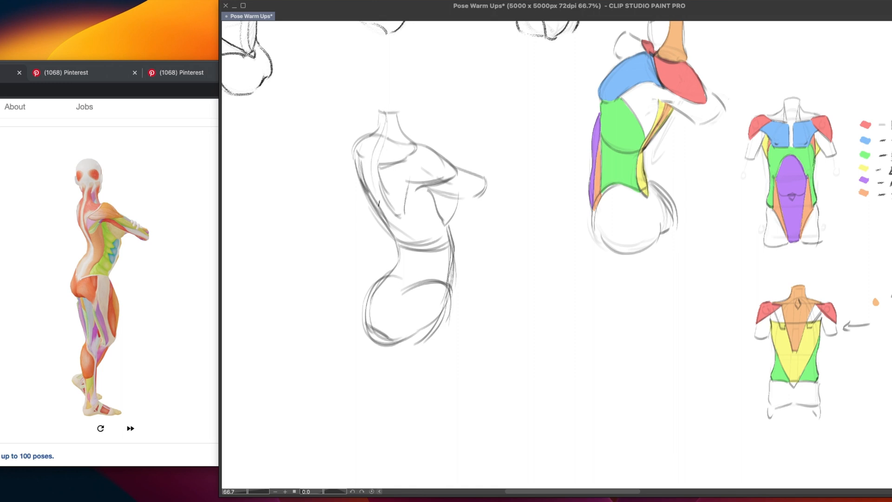
left_click_drag(375, 156, 406, 241)
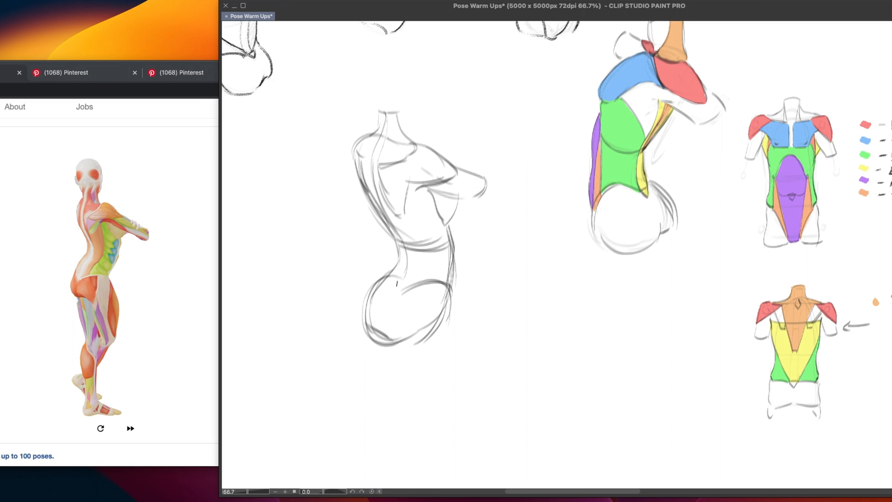
Sketch the notch at the spine's base and the pelvis's curved upper edge, and darken the abdomen's front line
mouse_move(395, 281)
left_mouse_down()
mouse_move(403, 285)
mouse_move(394, 293)
mouse_move(403, 285)
left_mouse_up()
key("super+z")
key("super+z")
mouse_move(394, 283)
left_mouse_down()
mouse_move(394, 293)
mouse_move(403, 284)
mouse_move(392, 293)
mouse_move(444, 282)
mouse_move(450, 291)
left_mouse_up()
key("super+z")
key("super+z")
left_click_drag(454, 253, 447, 289)
mouse_move(431, 190)
left_mouse_down()
mouse_move(472, 200)
mouse_move(485, 179)
mouse_move(474, 200)
left_mouse_up()
key("ctrl+z")
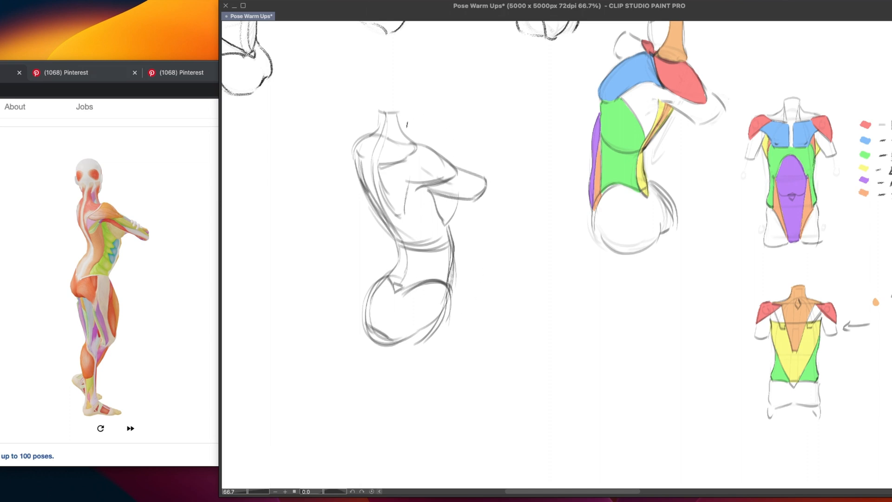
Widen the neck by redrawing its top edge and its front line down to the near shoulder
mouse_move(387, 110)
left_mouse_down()
mouse_move(380, 107)
mouse_move(413, 106)
mouse_move(414, 138)
left_mouse_up()
key("ctrl+z")
key("ctrl+z")
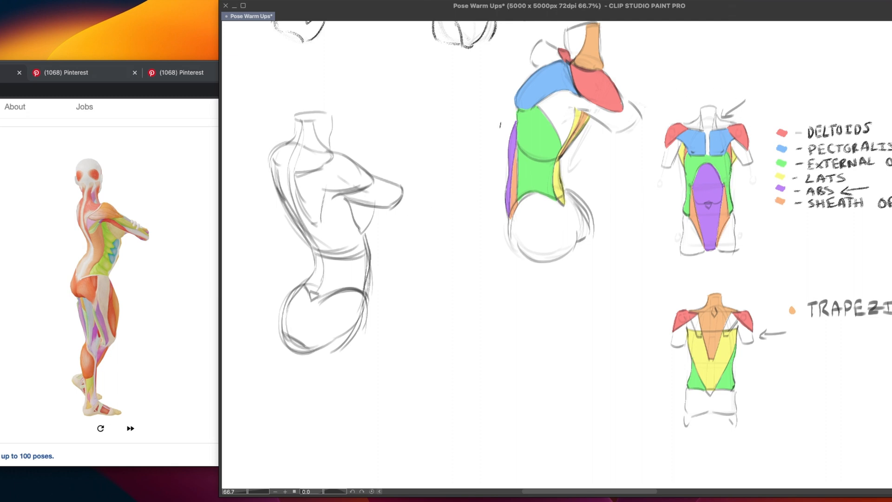
left_click_drag(454, 289, 533, 293)
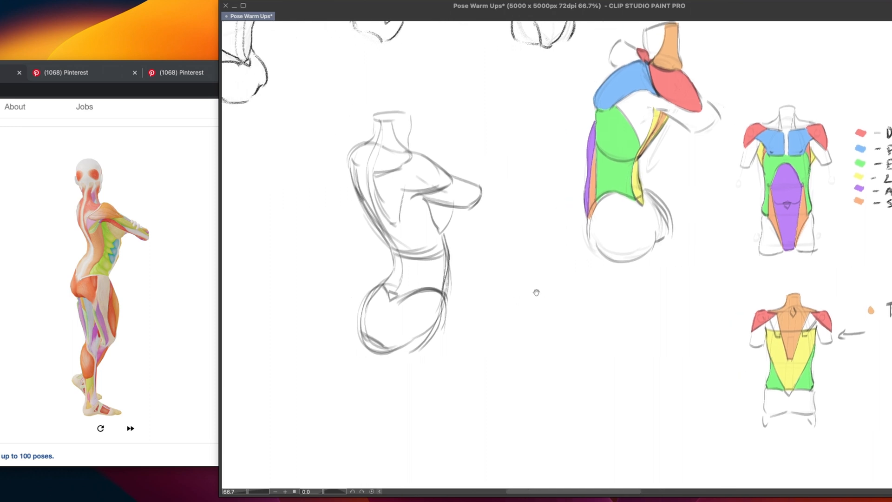
left_click_drag(448, 305, 491, 288)
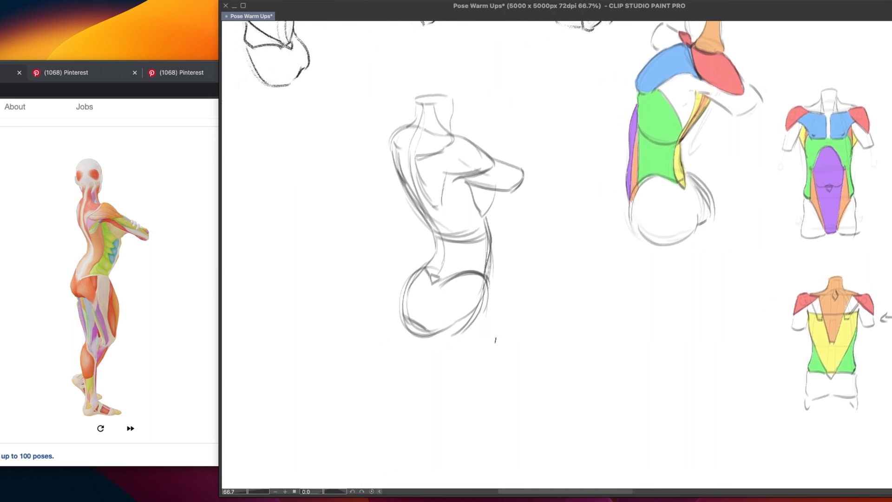
Extend the pelvis outline at its front and underside, and fade the rough sketch of the standing torso
left_click_drag(478, 209, 487, 211)
key("super+z")
left_click_drag(487, 284, 493, 328)
key("super+z")
mouse_move(426, 330)
left_mouse_down()
mouse_move(468, 342)
mouse_move(452, 341)
mouse_move(496, 320)
left_mouse_up()
key("super+z")
key("super+z")
left_click_drag(458, 348, 491, 322)
mouse_move(401, 317)
left_mouse_down()
mouse_move(425, 332)
mouse_move(456, 297)
mouse_move(447, 128)
mouse_move(512, 179)
left_mouse_up()
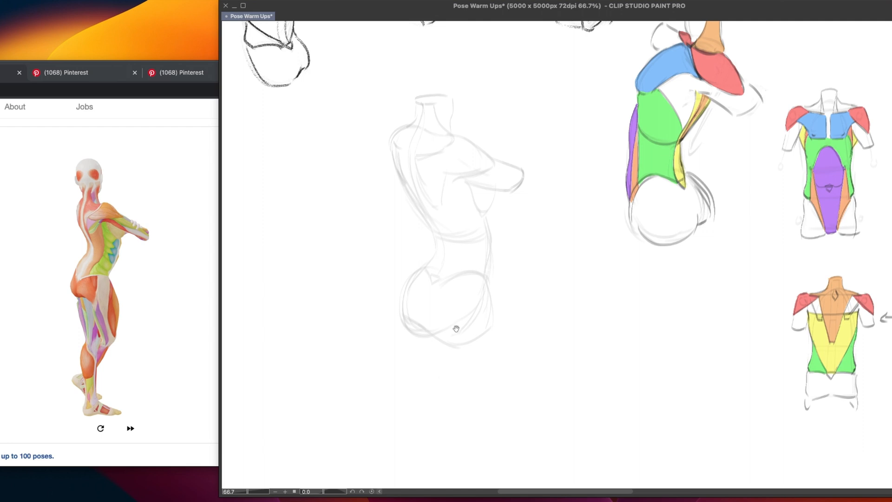
Trace the ribcage's back curve and the abdomen's front line in red over the faded sketch
left_click_drag(458, 337, 448, 355)
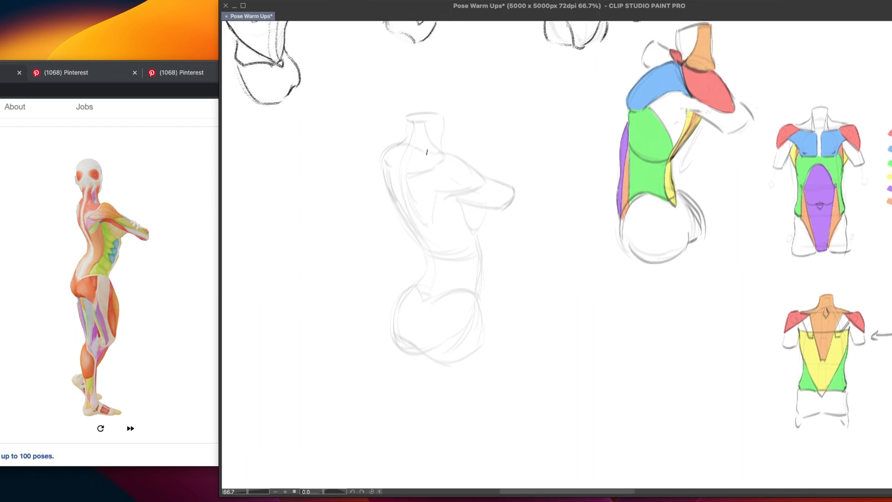
mouse_move(423, 150)
left_mouse_down()
mouse_move(410, 229)
mouse_move(424, 240)
left_mouse_up()
key("super+z")
left_click_drag(419, 149, 411, 234)
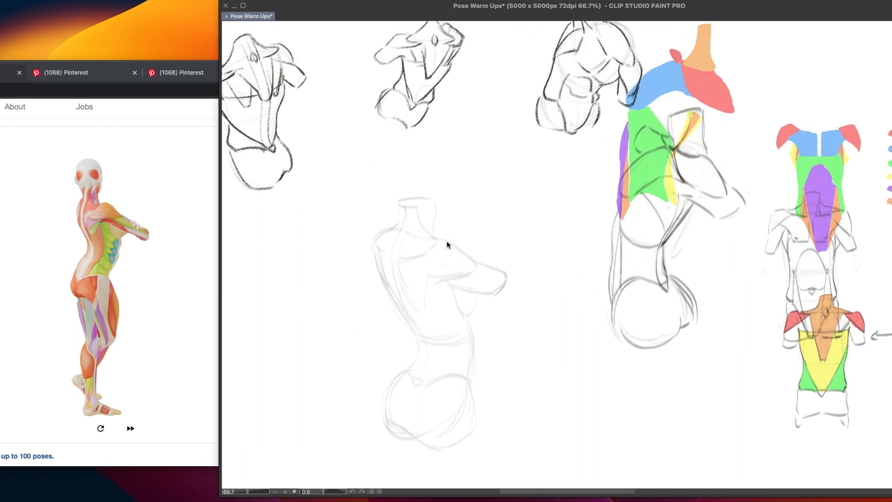
mouse_move(420, 148)
left_mouse_down()
mouse_move(414, 142)
mouse_move(430, 237)
left_mouse_up()
mouse_move(396, 127)
left_mouse_down()
mouse_move(375, 166)
mouse_move(411, 221)
mouse_move(435, 216)
left_mouse_up()
left_click_drag(489, 239, 485, 298)
mouse_move(494, 240)
left_mouse_down()
mouse_move(485, 295)
mouse_move(497, 306)
left_mouse_up()
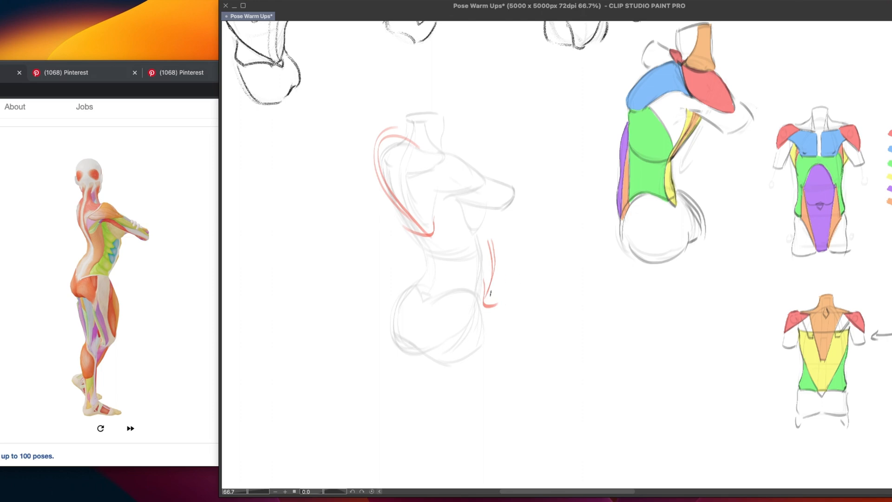
Circle the pelvis mass in red and extend a long red line down from its front
mouse_move(481, 307)
left_mouse_down()
mouse_move(472, 327)
mouse_move(390, 346)
left_mouse_up()
left_click_drag(463, 288, 389, 333)
mouse_move(482, 306)
left_mouse_down()
mouse_move(398, 307)
mouse_move(442, 286)
mouse_move(453, 291)
mouse_move(467, 334)
mouse_move(449, 280)
mouse_move(398, 314)
left_mouse_up()
key("super+z")
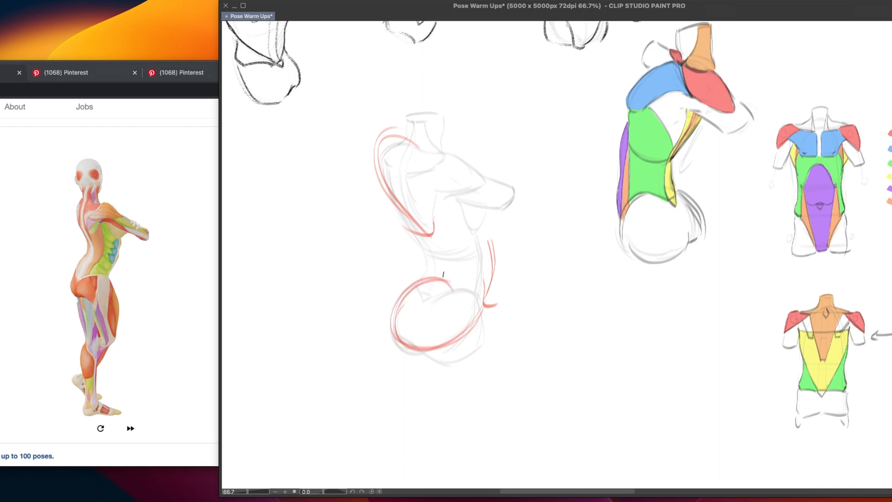
mouse_move(456, 281)
left_mouse_down()
mouse_move(463, 298)
mouse_move(450, 305)
left_mouse_up()
left_click_drag(475, 327, 463, 475)
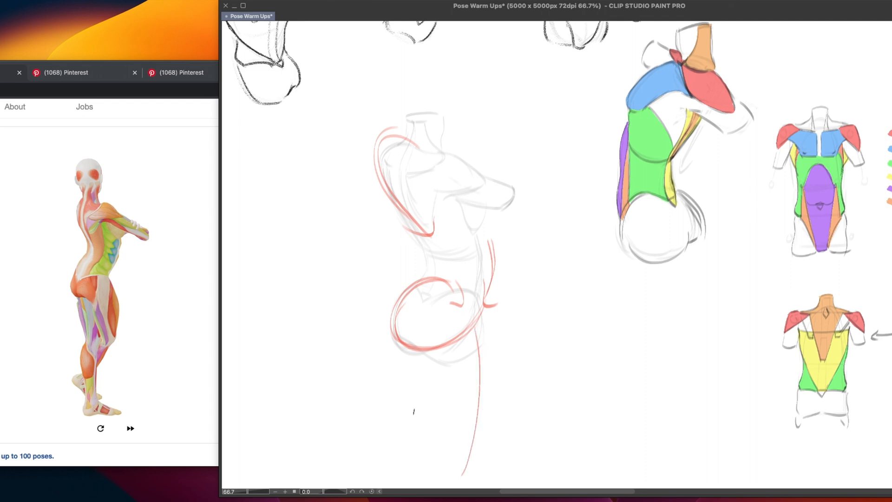
Remove the red leg line and trace the waist, shoulder and chest contours in red
key("ctrl+z")
key("ctrl+z")
key("ctrl+z")
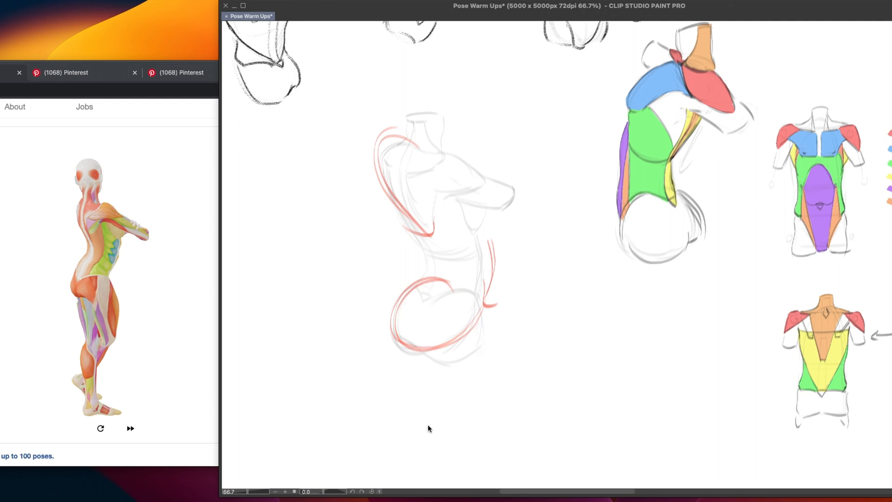
key("ctrl+z")
key("ctrl+z")
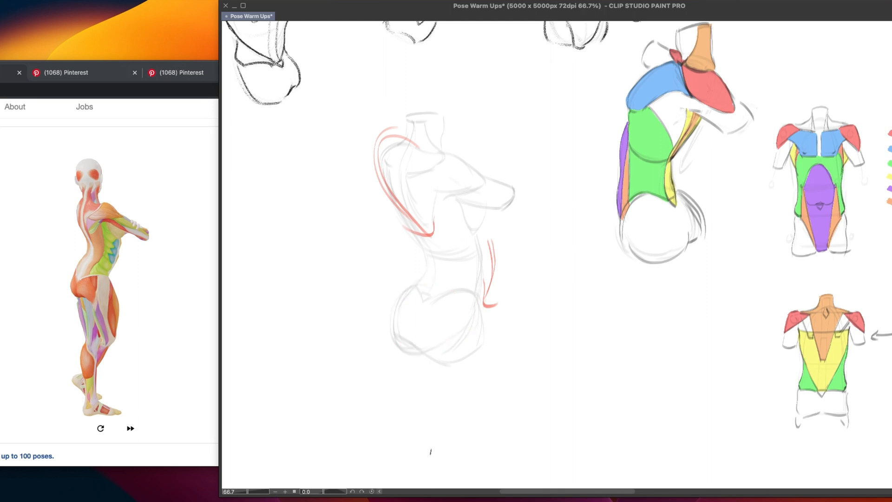
key("ctrl+shift+z")
key("ctrl+shift+z")
key("ctrl+shift+z")
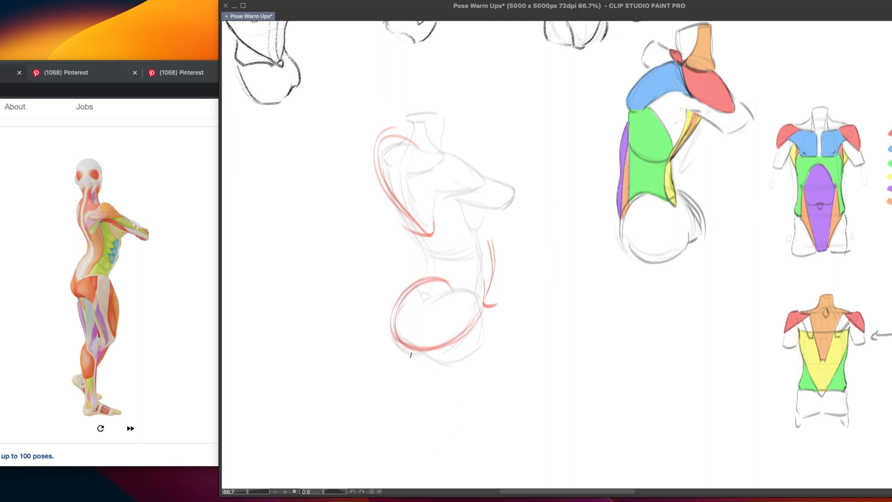
left_click_drag(424, 243, 426, 276)
mouse_move(417, 147)
left_mouse_down()
mouse_move(449, 155)
mouse_move(488, 202)
mouse_move(475, 238)
mouse_move(486, 266)
left_mouse_up()
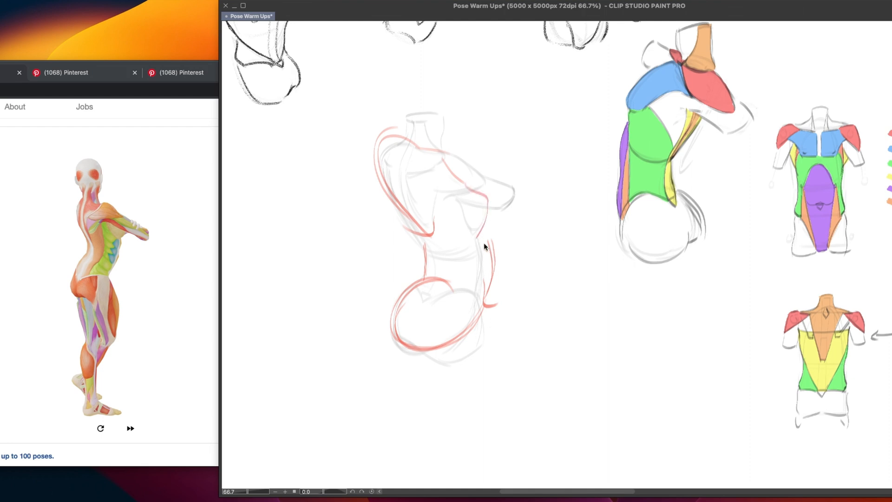
Undo all the red guide strokes over the faded torso sketch
key("super+z")
key("super+z")
key("super+z")
key("super+z")
key("super+z")
key("super+z")
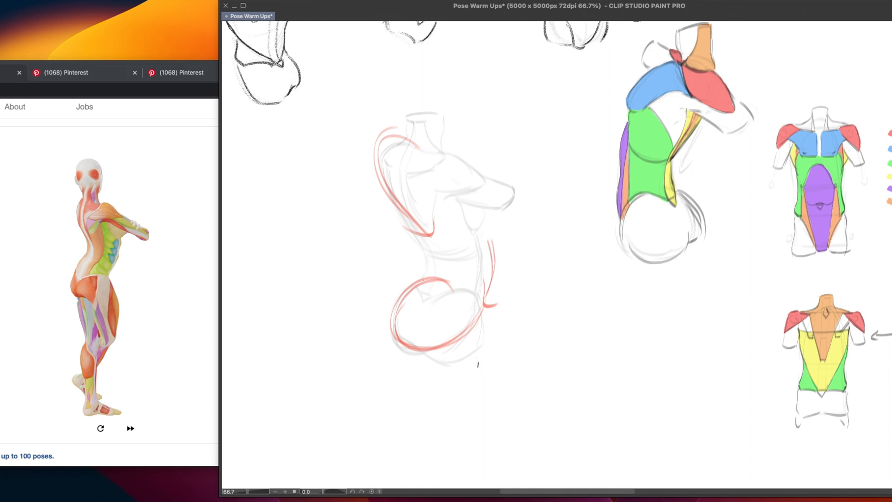
key("super+z")
key("super+z")
key("super+z")
key("super+z")
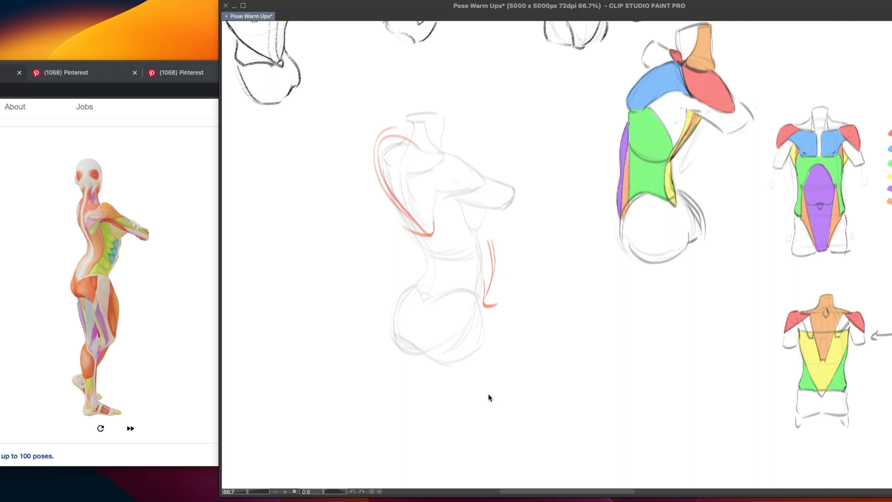
key("super+z")
key("super+z")
key("super+z")
key("super+z")
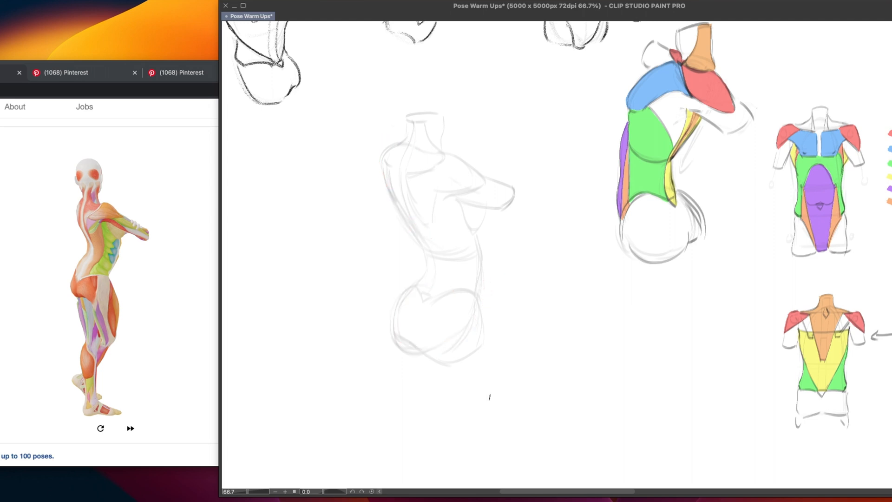
Draw clean dark outlines for the far shoulder, the upper back and the neck over the faded sketch
left_click_drag(499, 351, 534, 337)
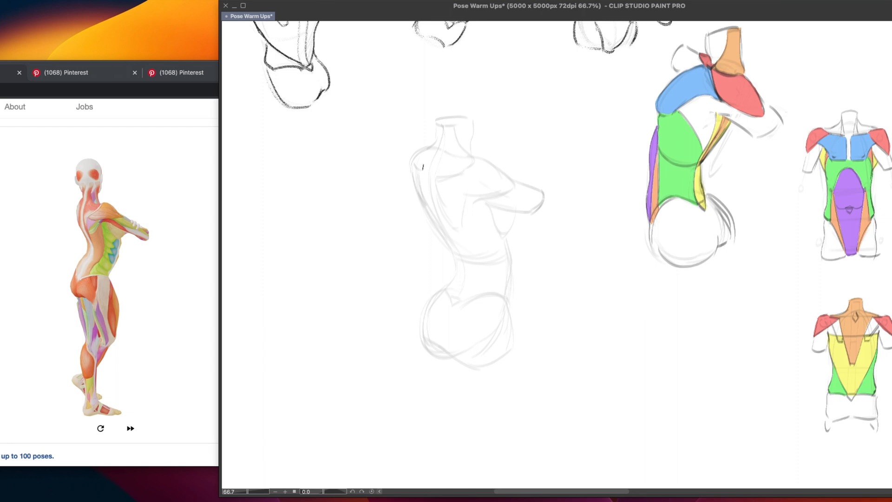
left_click_drag(424, 146, 422, 203)
key("super+z")
mouse_move(424, 146)
left_mouse_down()
mouse_move(415, 187)
mouse_move(434, 196)
mouse_move(426, 212)
mouse_move(424, 201)
mouse_move(437, 229)
left_mouse_up()
key("super+z")
mouse_move(419, 195)
left_mouse_down()
mouse_move(444, 237)
mouse_move(438, 225)
left_mouse_up()
key("super+z")
key("super+z")
left_click_drag(425, 148, 435, 141)
key("super+z")
mouse_move(437, 120)
left_mouse_down()
mouse_move(472, 120)
mouse_move(474, 157)
left_mouse_up()
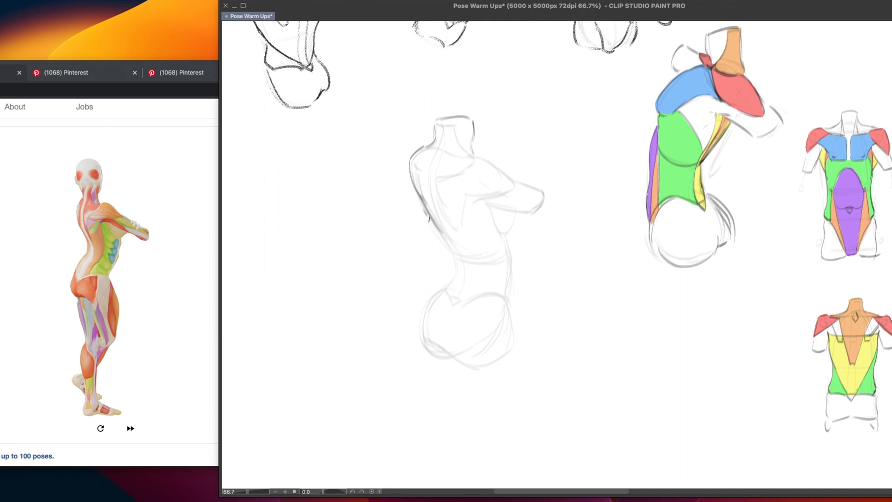
Outline the back down to the waist, the abdomen's front edge and the chest edge below the arm
mouse_move(428, 215)
left_mouse_down()
mouse_move(454, 254)
mouse_move(452, 286)
left_mouse_up()
left_click_drag(509, 242, 512, 289)
left_click_drag(515, 215, 507, 248)
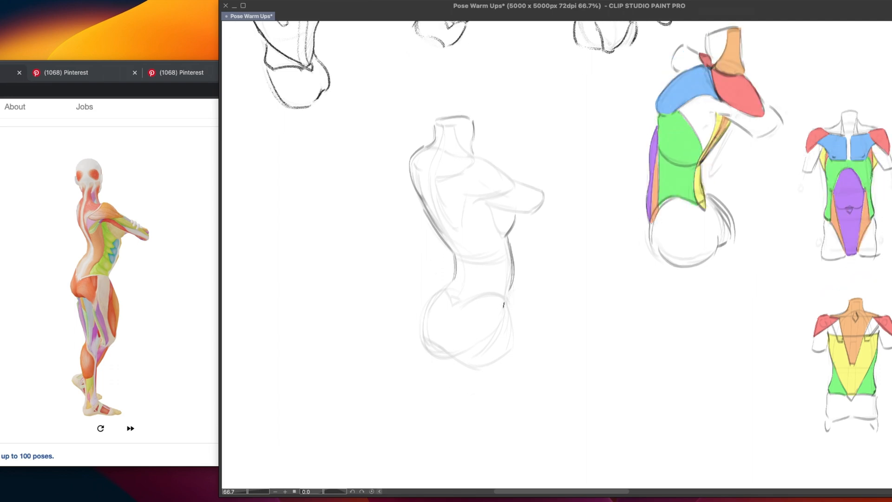
Outline the pelvis with clean lines around its upper edge, buttocks and front of the hip
mouse_move(480, 301)
left_mouse_down()
mouse_move(511, 294)
mouse_move(514, 351)
left_mouse_up()
key("super+z")
left_click_drag(455, 306, 492, 295)
mouse_move(449, 289)
left_mouse_down()
mouse_move(419, 346)
mouse_move(463, 359)
mouse_move(460, 366)
mouse_move(433, 354)
mouse_move(460, 363)
mouse_move(520, 349)
left_mouse_up()
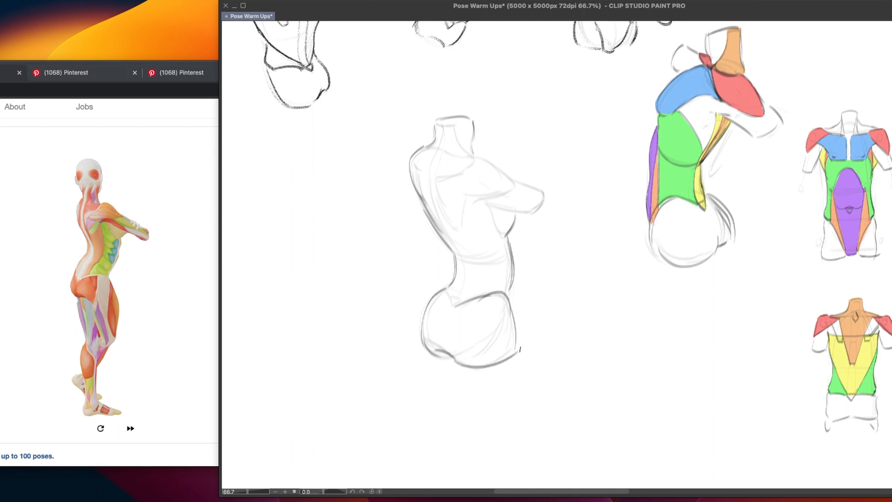
Mark the notch at the spine's base and draw the upper and front edges of the lats
mouse_move(450, 296)
left_mouse_down()
mouse_move(450, 308)
mouse_move(459, 303)
mouse_move(453, 311)
left_mouse_up()
key("super+z")
left_click_drag(425, 210, 480, 212)
mouse_move(489, 210)
left_mouse_down()
mouse_move(481, 277)
mouse_move(486, 258)
mouse_move(457, 299)
mouse_move(476, 277)
mouse_move(464, 301)
left_mouse_up()
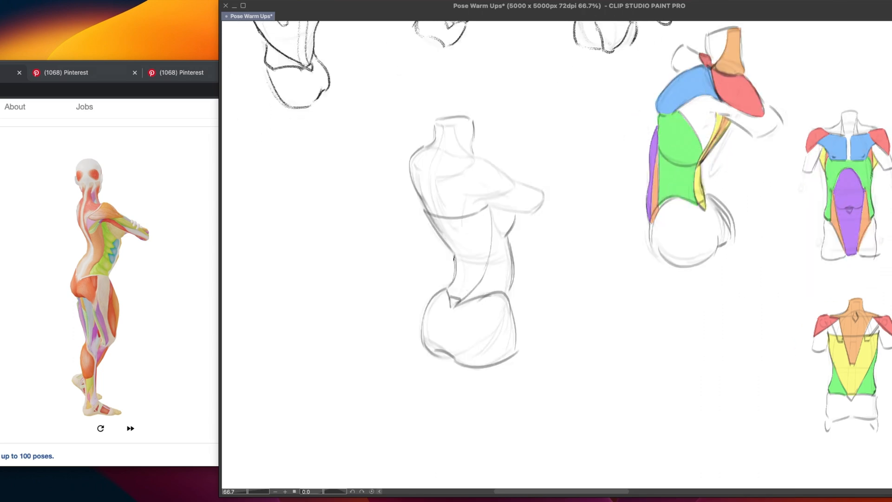
Redraw the back edge of the waist down to the notch and close the lats' upper corner at the armpit
mouse_move(454, 259)
left_mouse_down()
mouse_move(449, 302)
mouse_move(454, 262)
mouse_move(450, 298)
left_mouse_up()
key("super+z")
key("super+z")
key("super+z")
key("super+z")
left_click_drag(481, 207, 491, 201)
left_click_drag(727, 107, 734, 111)
key("ctrl+z")
left_click_drag(439, 374, 419, 396)
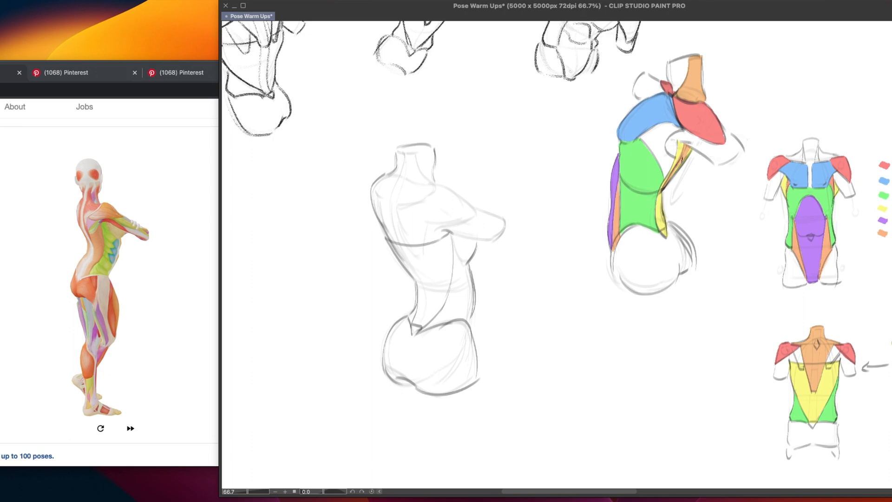
left_click_drag(481, 383, 494, 371)
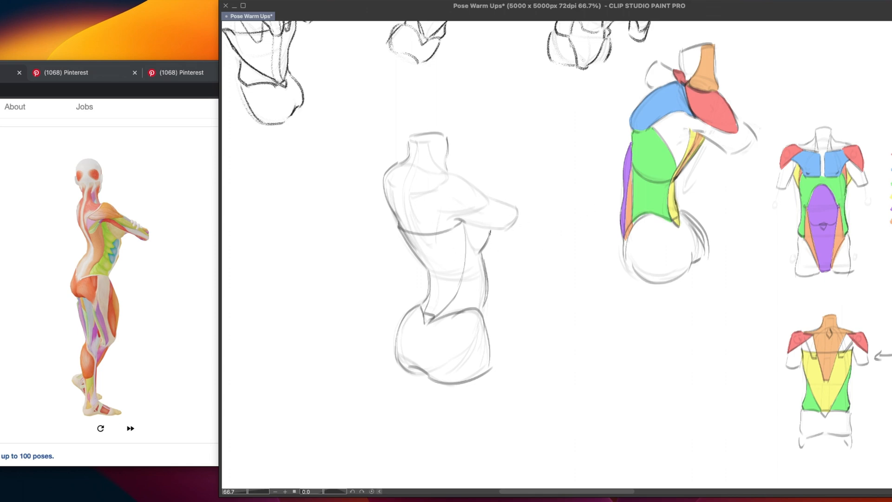
Draw the diamond at the neck's base and the trapezius edge running from the neck to the near shoulder
left_click_drag(469, 229, 483, 254)
key("super+z")
key("super+z")
key("super+z")
left_click_drag(404, 167, 406, 186)
mouse_move(410, 142)
left_mouse_down()
mouse_move(439, 151)
mouse_move(447, 180)
left_mouse_up()
key("super+z")
mouse_move(427, 145)
left_mouse_down()
mouse_move(434, 168)
mouse_move(449, 178)
mouse_move(442, 182)
left_mouse_up()
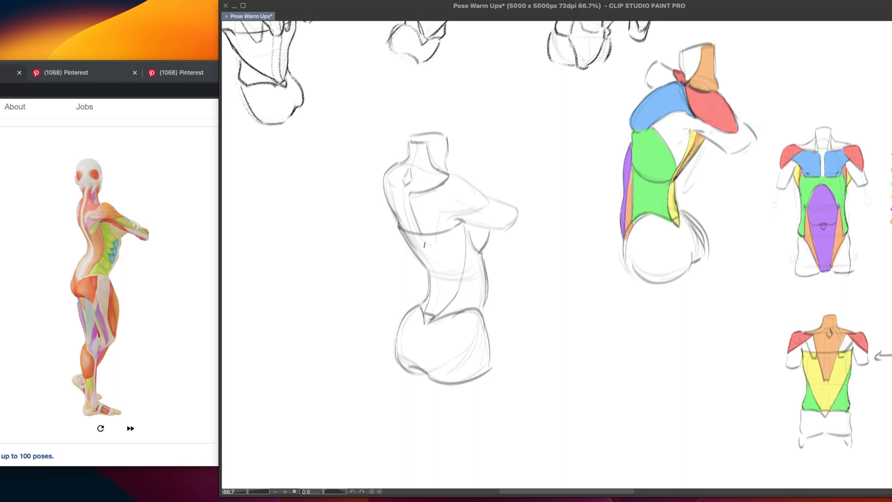
Outline the near deltoid, the upper arm beneath it and the shoulder blade's edge and lower tip
mouse_move(423, 238)
left_mouse_down()
mouse_move(436, 245)
mouse_move(442, 212)
mouse_move(491, 212)
mouse_move(489, 202)
left_mouse_up()
key("super+z")
left_click_drag(450, 173, 489, 204)
key("super+z")
left_click_drag(450, 172, 487, 203)
key("super+z")
mouse_move(450, 173)
left_mouse_down()
mouse_move(489, 201)
mouse_move(513, 206)
mouse_move(500, 200)
mouse_move(518, 218)
mouse_move(500, 229)
left_mouse_up()
key("super+z")
key("super+z")
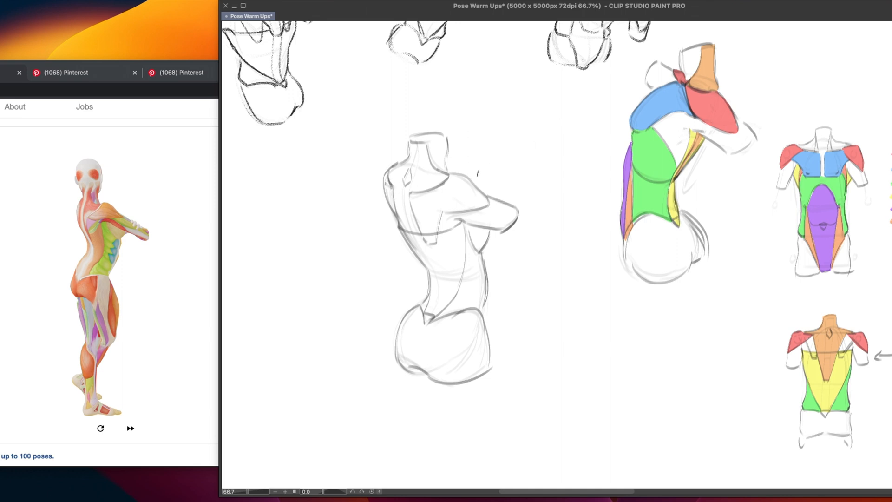
Draw the trapezius's lower edge from the near shoulder blade down to its point on the mid-back
left_click_drag(403, 187, 409, 228)
key("ctrl+z")
left_click_drag(432, 273, 437, 274)
left_click_drag(426, 195, 435, 272)
key("super+z")
left_click_drag(428, 199, 435, 270)
key("super+z")
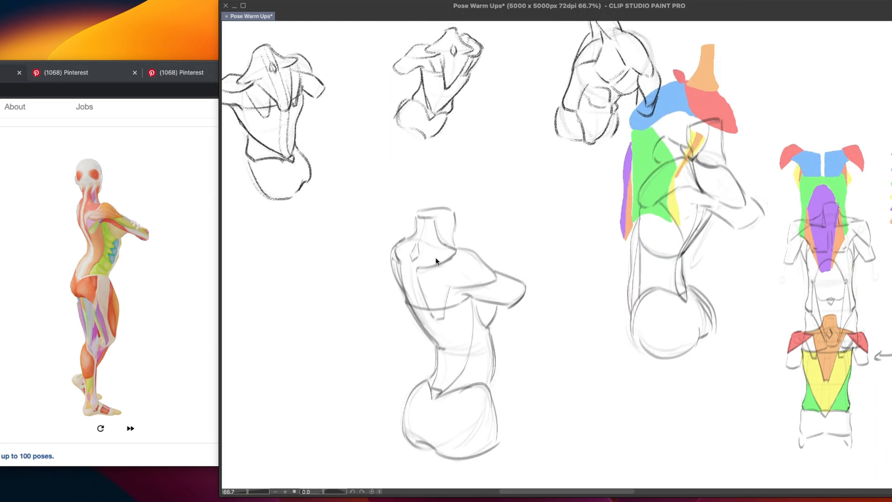
left_click_drag(424, 193, 435, 273)
key("super+z")
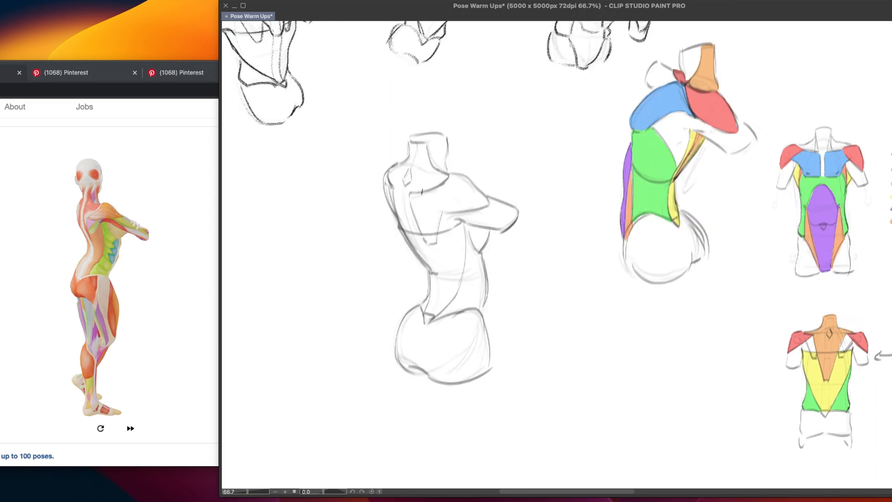
left_click_drag(422, 189, 434, 273)
key("super+z")
left_click_drag(424, 189, 434, 272)
Reinforce the neck's front outline and add the crease between the buttocks
mouse_move(410, 141)
left_mouse_down()
mouse_move(424, 135)
mouse_move(451, 173)
left_mouse_up()
left_click_drag(421, 339, 418, 361)
key("super+z")
key("super+z")
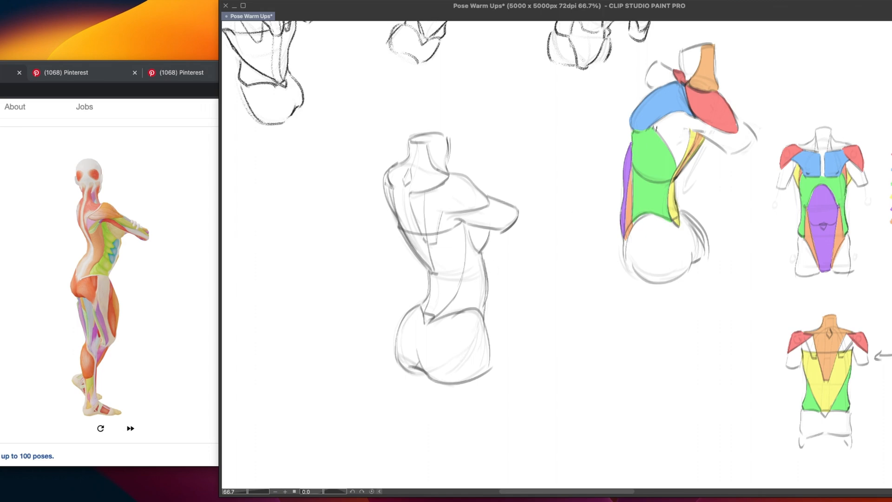
Mark the serratus boundary beside the lats on both the earlier coloured side-view torso and the standing torso
left_click_drag(655, 126, 679, 175)
key("super+z")
mouse_move(492, 278)
left_mouse_down()
mouse_move(519, 235)
mouse_move(466, 257)
left_mouse_up()
key("super+z")
scroll(509, 284, "down", 2)
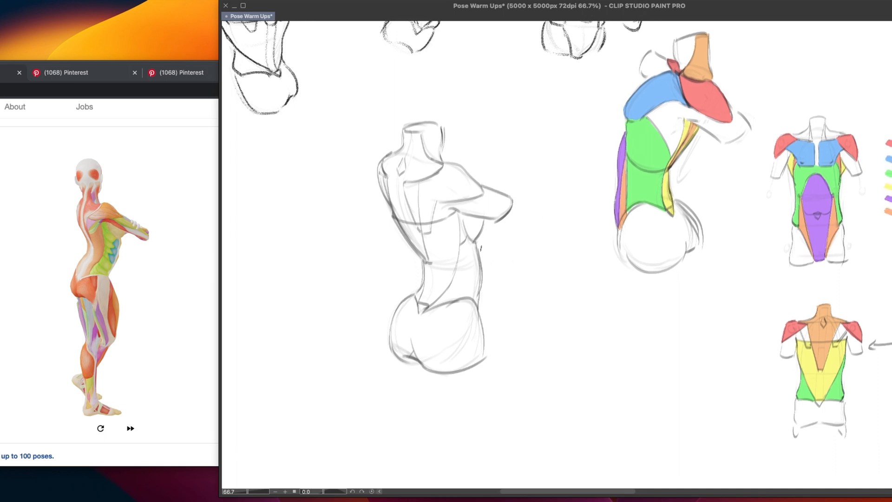
Draw the narrow abdominal sheath boundary just inside the standing torso's front edge, from the ribs to the hip
key("super+z")
left_click_drag(478, 256, 476, 304)
key("super+z")
left_click_drag(479, 255, 478, 302)
key("super+z")
left_click_drag(479, 273, 477, 307)
key("super+z")
key("super+z")
left_click_drag(479, 261, 477, 305)
Fill the standing torso's lats yellow and external oblique green, and the earlier side-view torso's serratus red-orange
mouse_move(393, 214)
left_mouse_down()
mouse_move(426, 264)
mouse_move(418, 301)
mouse_move(432, 303)
mouse_move(448, 290)
mouse_move(462, 218)
mouse_move(452, 208)
mouse_move(420, 220)
mouse_move(392, 214)
left_mouse_up()
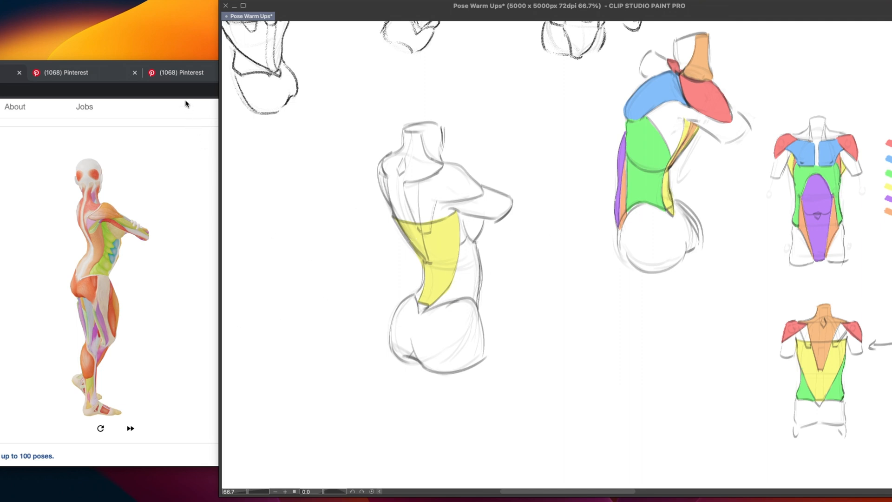
left_click(193, 78)
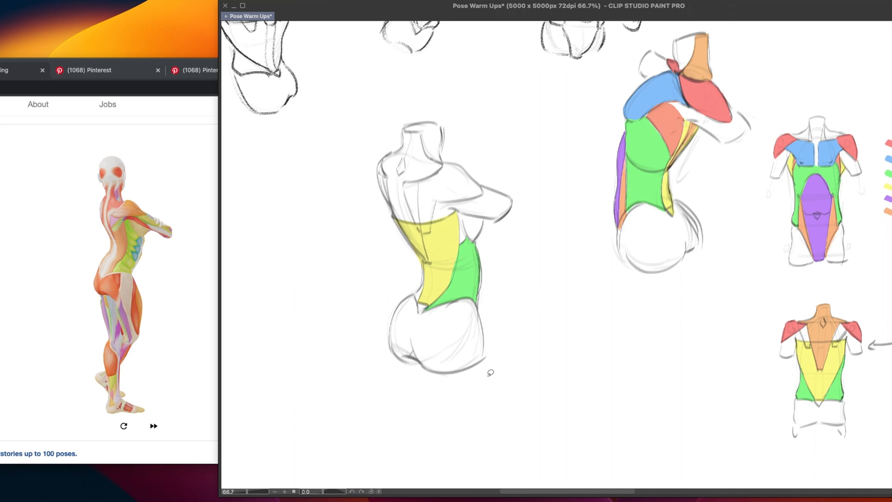
scroll(513, 314, "left", 2)
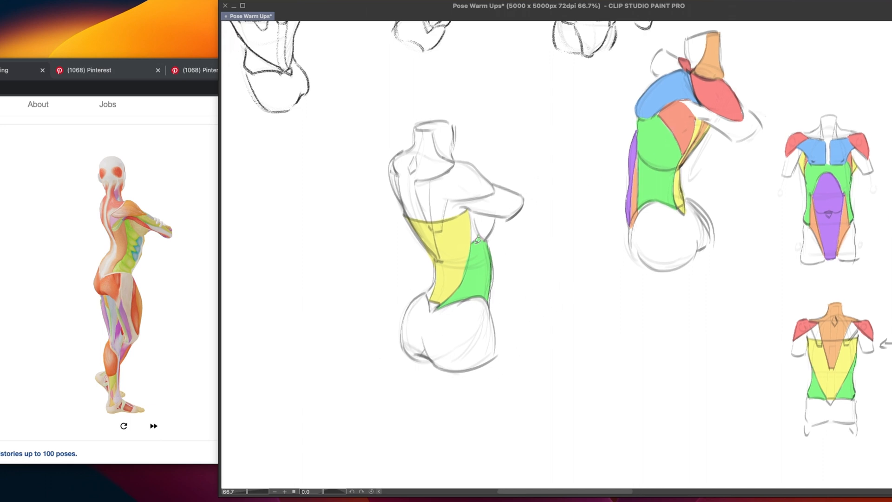
Colour the standing torso's serratus and deltoid red, abdominal sheath and trapezius orange, and pectoralis blue
mouse_move(469, 211)
left_mouse_down()
mouse_move(474, 241)
mouse_move(470, 210)
left_mouse_up()
mouse_move(494, 268)
left_mouse_down()
mouse_move(491, 302)
mouse_move(495, 259)
left_mouse_up()
mouse_move(430, 287)
left_mouse_down()
mouse_move(432, 302)
mouse_move(439, 275)
mouse_move(437, 302)
mouse_move(439, 277)
mouse_move(433, 289)
left_mouse_up()
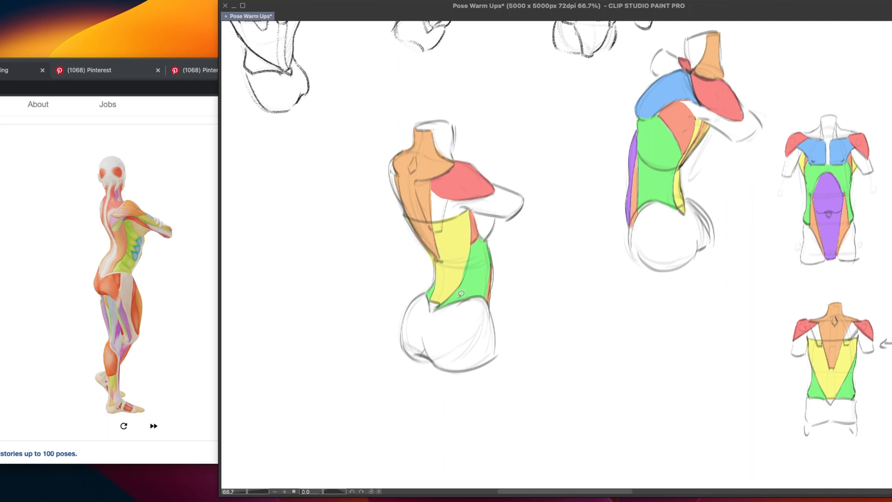
key("alt")
left_click_drag(437, 264, 436, 280)
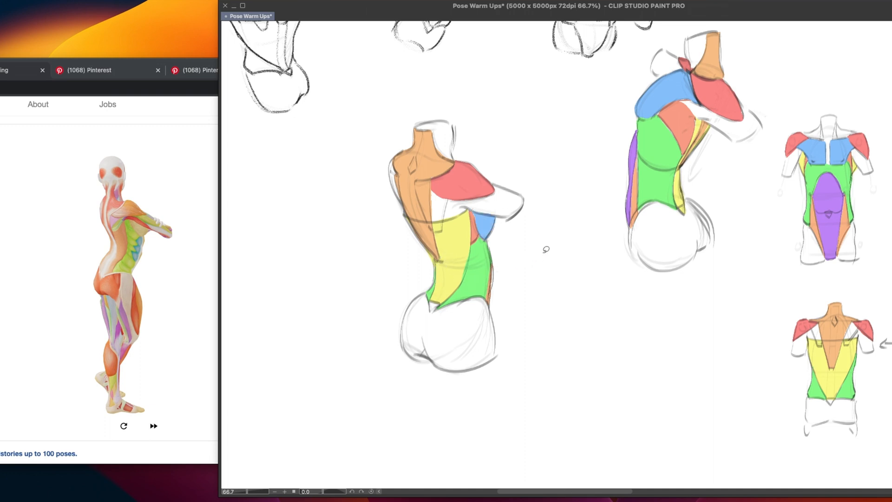
Colour the standing torso's far deltoid red at the outer edge of the orange trapezius
key("alt")
mouse_move(394, 155)
left_mouse_down()
mouse_move(391, 172)
mouse_move(396, 162)
left_mouse_up()
mouse_move(347, 193)
left_mouse_down()
mouse_move(369, 182)
mouse_move(369, 191)
left_mouse_up()
key("super+z")
key("super+z")
left_click_drag(484, 355, 495, 344)
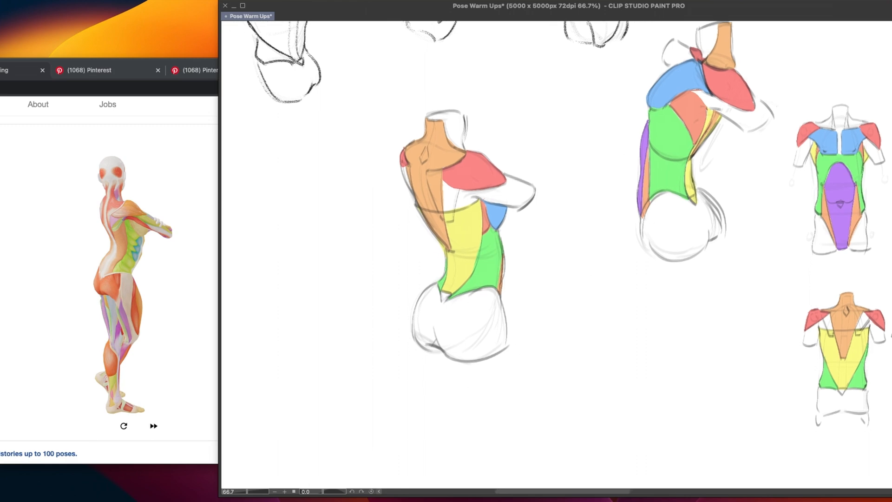
Select the finished standing torso and move it into the empty space above the muscle colour legend
left_click_drag(635, 248, 487, 387)
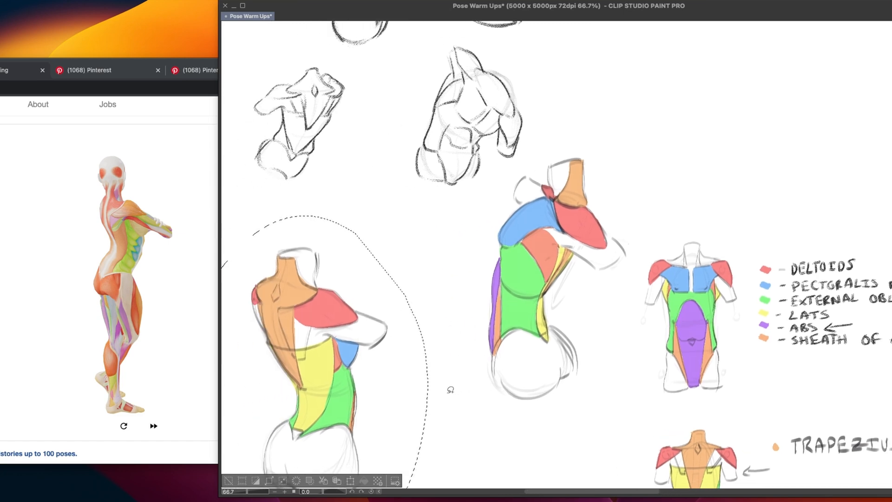
key("super+t")
mouse_move(337, 422)
left_mouse_down()
mouse_move(562, 284)
mouse_move(651, 255)
left_mouse_up()
key("Return")
mouse_move(637, 262)
left_mouse_down()
mouse_move(426, 375)
mouse_move(603, 242)
mouse_move(591, 236)
left_mouse_up()
key("super+t")
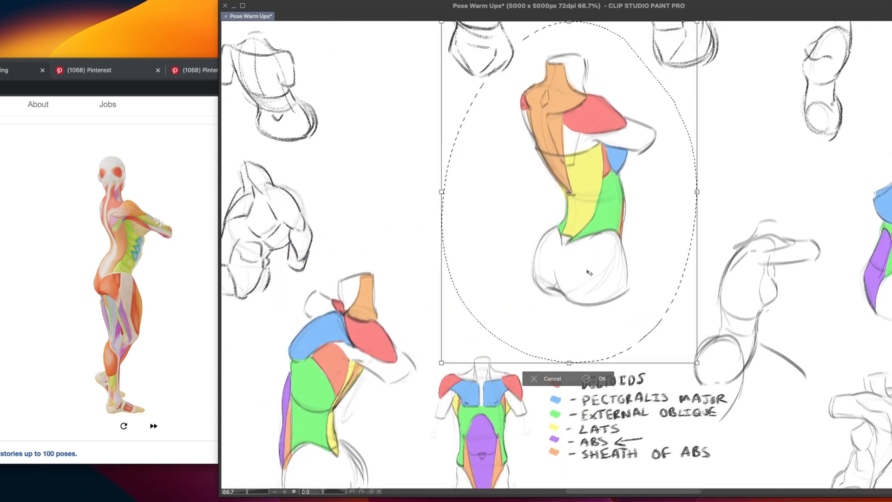
left_click(603, 382)
key("super+d")
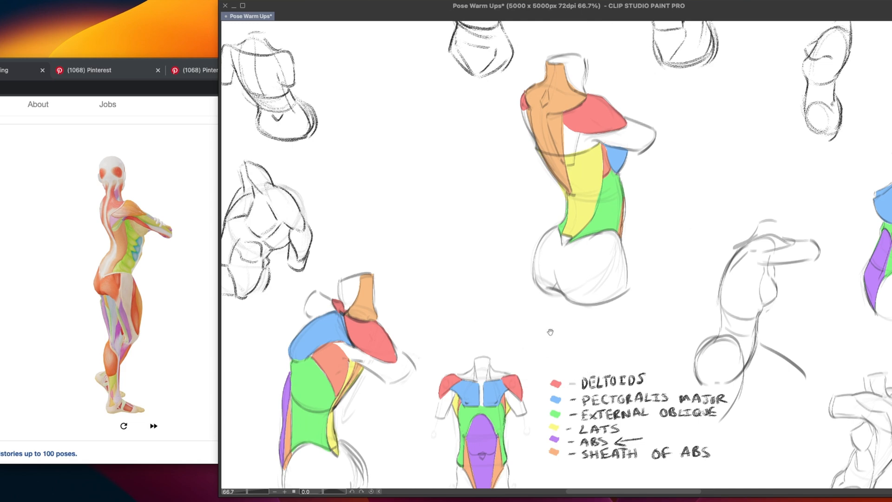
Review the earlier torso sketches and colour-coded studies across the canvas
left_click_drag(558, 178, 446, 428)
left_click_drag(441, 300, 447, 396)
left_click_drag(434, 339, 442, 389)
mouse_move(477, 374)
left_mouse_down()
mouse_move(416, 380)
mouse_move(390, 395)
mouse_move(497, 325)
left_mouse_up()
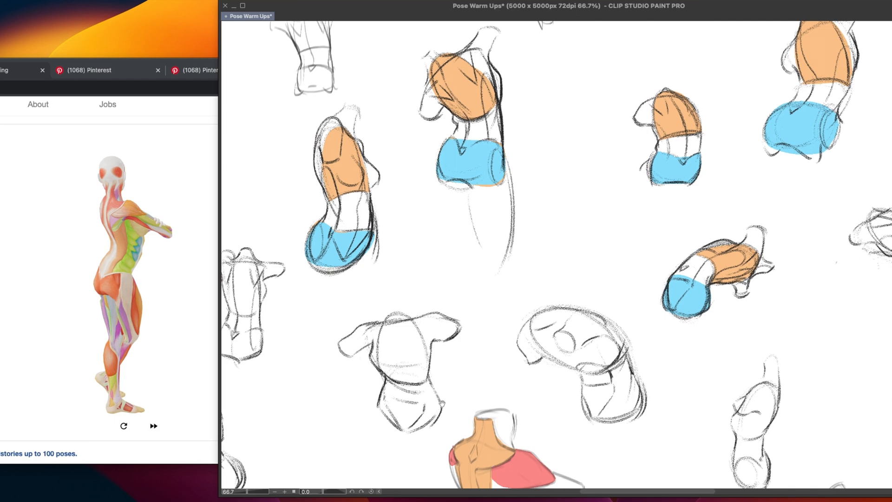
mouse_move(441, 403)
left_mouse_down()
mouse_move(430, 376)
mouse_move(423, 397)
mouse_move(428, 372)
mouse_move(365, 438)
mouse_move(381, 398)
mouse_move(476, 320)
left_mouse_up()
left_click_drag(394, 406, 501, 330)
left_click_drag(436, 369, 516, 288)
left_click_drag(416, 406, 497, 335)
left_click_drag(446, 432, 517, 386)
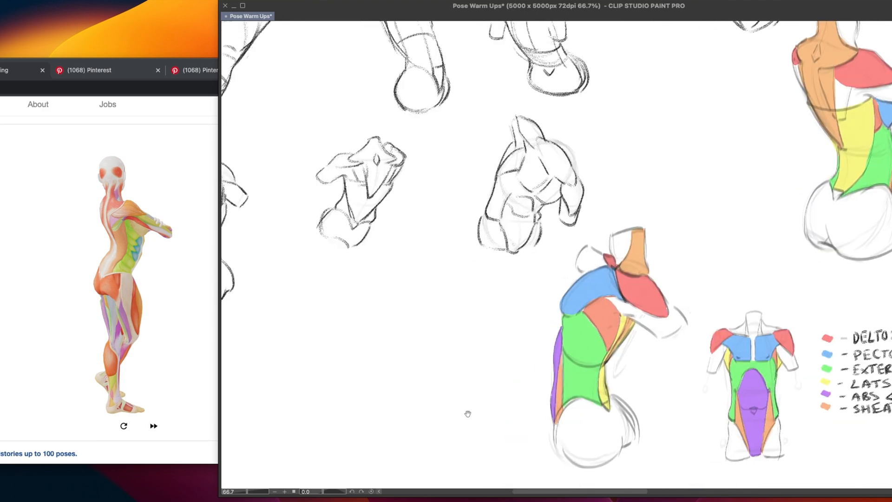
mouse_move(464, 413)
left_mouse_down()
mouse_move(494, 363)
mouse_move(477, 369)
mouse_move(488, 352)
left_mouse_up()
left_click_drag(465, 382, 474, 370)
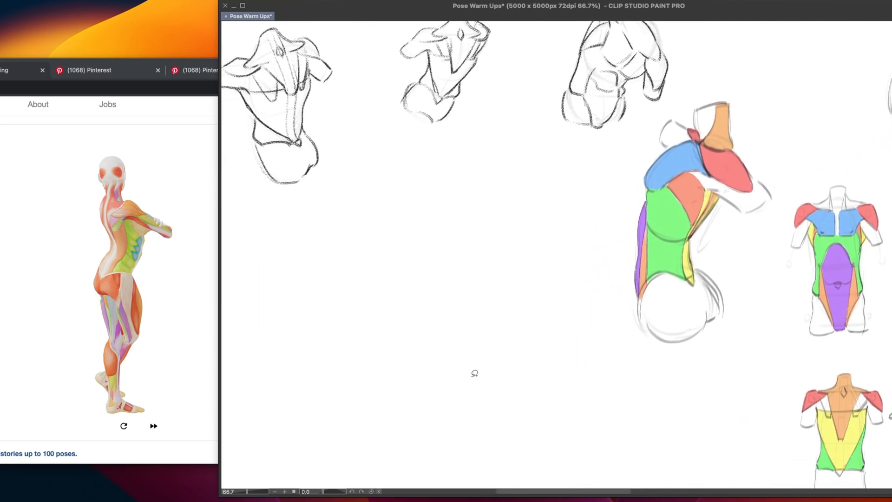
left_click_drag(436, 404, 470, 376)
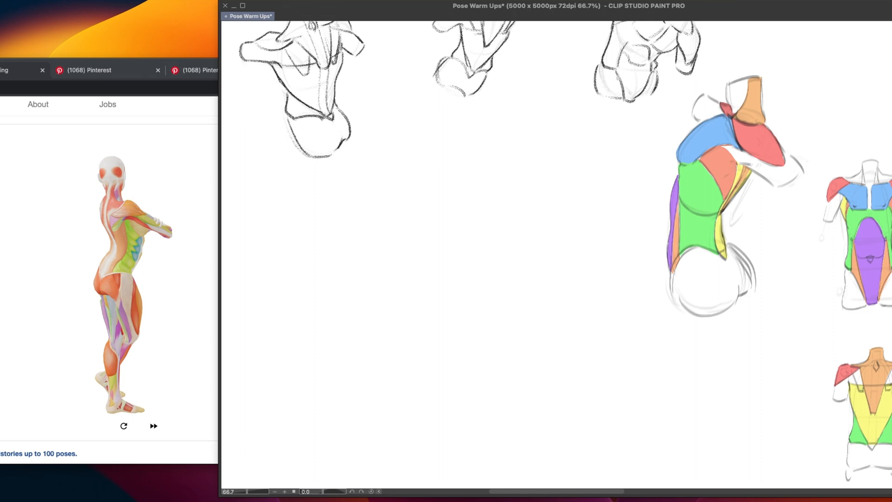
Advance Posemaniacs to the next pose and return to a blank canvas area beneath the back-view sketches
left_click(25, 365)
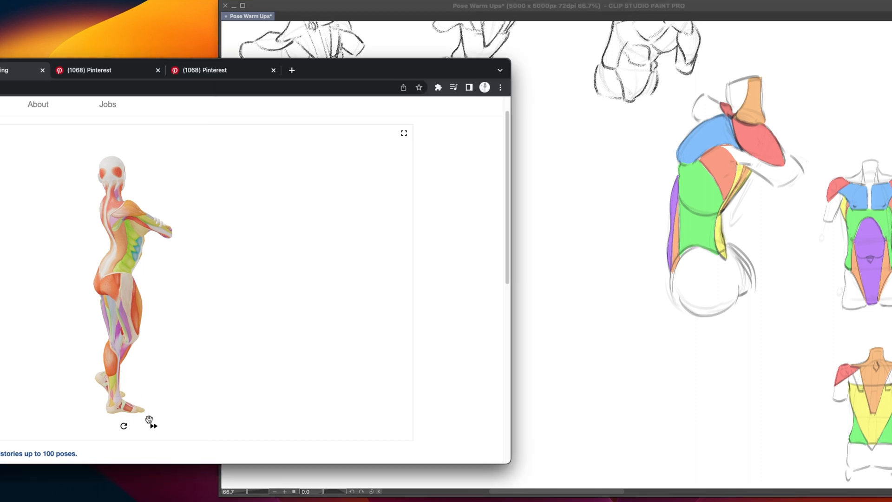
left_click(153, 426)
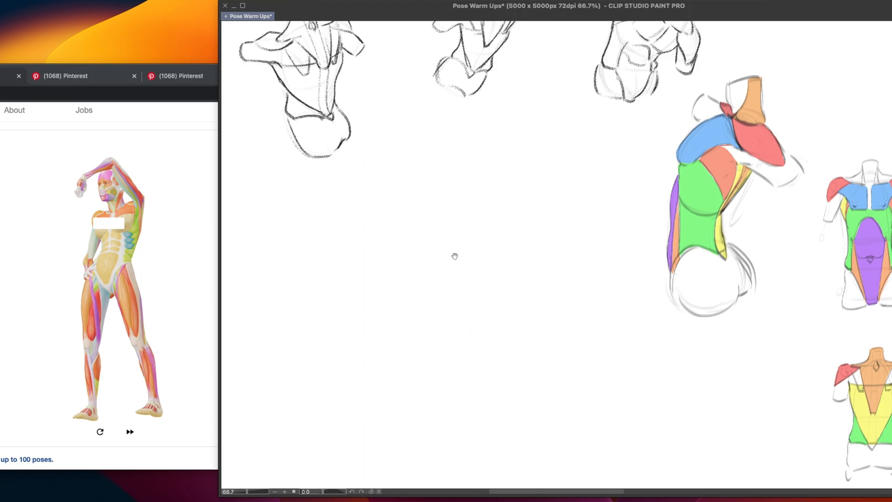
left_click_drag(423, 285, 436, 267)
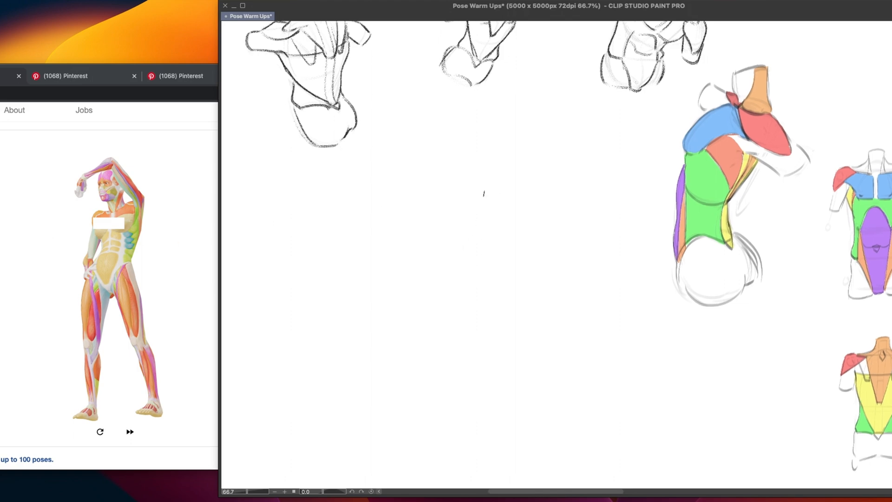
Sketch the new pose's sloping shoulder line and the long outer torso contour tapering down to the waist
left_click_drag(411, 194, 477, 179)
mouse_move(411, 195)
left_mouse_down()
mouse_move(487, 175)
mouse_move(511, 240)
left_mouse_up()
key("super+z")
mouse_move(483, 179)
left_mouse_down()
mouse_move(509, 185)
mouse_move(513, 199)
mouse_move(511, 183)
mouse_move(487, 268)
left_mouse_up()
key("super+z")
key("super+z")
key("super+z")
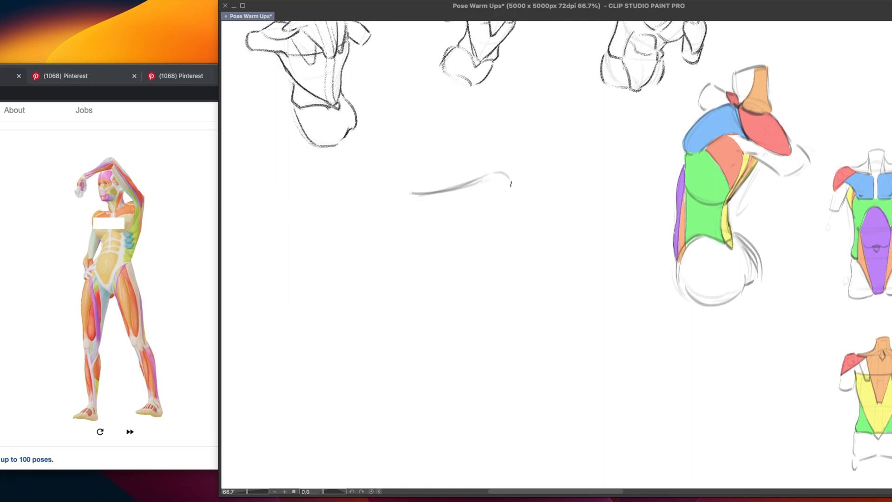
left_click_drag(510, 197, 475, 283)
mouse_move(510, 200)
left_mouse_down()
mouse_move(500, 238)
mouse_move(471, 281)
left_mouse_up()
Sketch the curved top edge of the pelvis and its rounded side beneath the lowered arm
left_click_drag(422, 265, 477, 273)
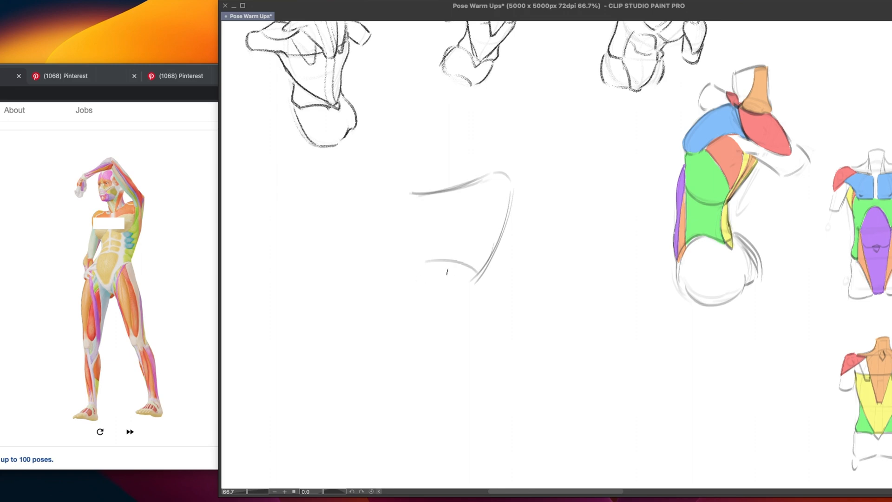
key("super+z")
mouse_move(416, 269)
left_mouse_down()
mouse_move(478, 274)
mouse_move(407, 300)
mouse_move(403, 356)
left_mouse_up()
key("super+z")
key("super+z")
left_click_drag(407, 296, 412, 357)
left_click_drag(404, 305, 436, 366)
left_click_drag(404, 326, 460, 355)
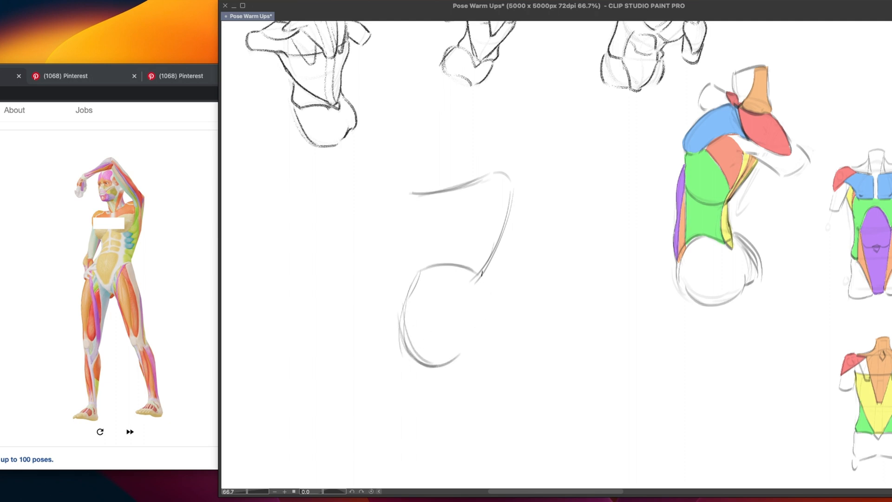
Close the rounded pelvis shape with the opposite hip curve and lower edge
mouse_move(476, 281)
left_mouse_down()
mouse_move(493, 343)
mouse_move(483, 350)
mouse_move(483, 319)
mouse_move(483, 342)
left_mouse_up()
key("ctrl+z")
mouse_move(475, 293)
left_mouse_down()
mouse_move(485, 351)
mouse_move(469, 287)
mouse_move(485, 326)
mouse_move(472, 329)
mouse_move(472, 351)
left_mouse_up()
mouse_move(483, 316)
left_mouse_down()
mouse_move(475, 341)
mouse_move(446, 366)
left_mouse_up()
left_click_drag(488, 326, 431, 367)
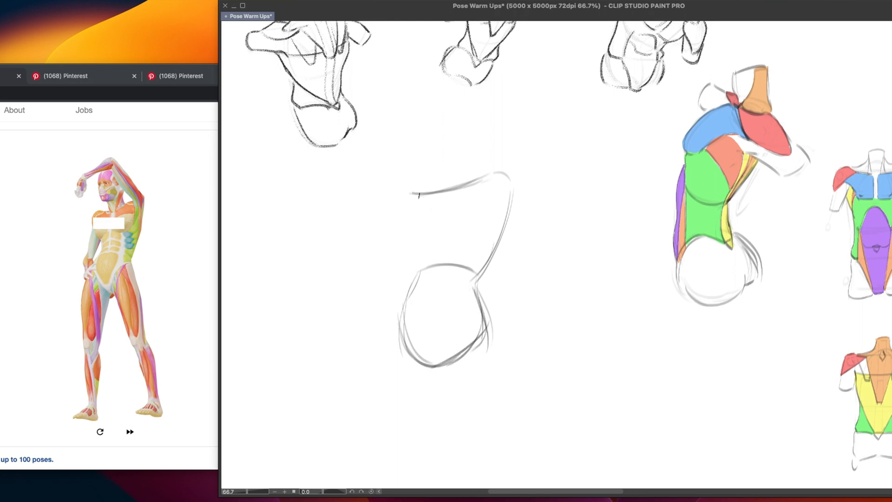
Sketch the chest's outer curve below the shoulder line and the arched lower edge of the ribcage
left_click_drag(421, 196, 403, 257)
key("ctrl+z")
mouse_move(420, 195)
left_mouse_down()
mouse_move(407, 242)
mouse_move(419, 253)
mouse_move(473, 237)
left_mouse_up()
key("ctrl+z")
Sketch the bulging outer hip and upper thigh on the lowered-arm side, with a curved base
left_click_drag(414, 281, 388, 339)
key("super+z")
left_click_drag(412, 285, 383, 347)
key("super+z")
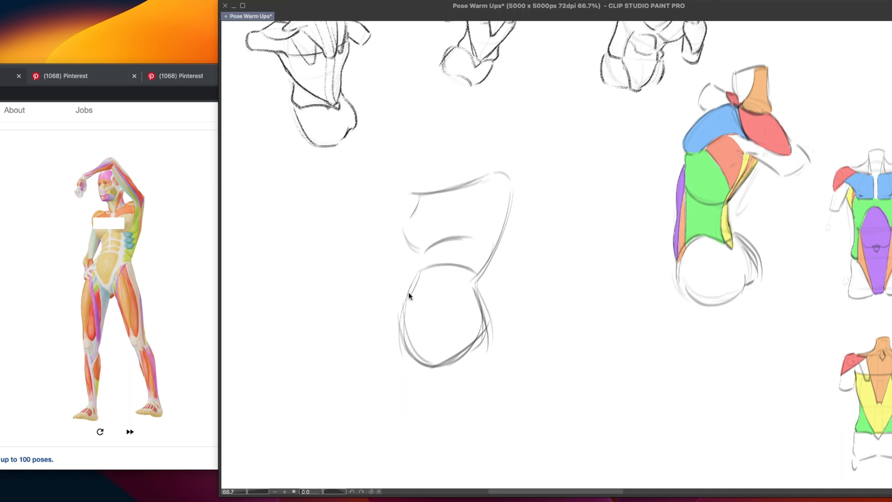
mouse_move(407, 292)
left_mouse_down()
mouse_move(381, 346)
mouse_move(415, 362)
mouse_move(410, 370)
left_mouse_up()
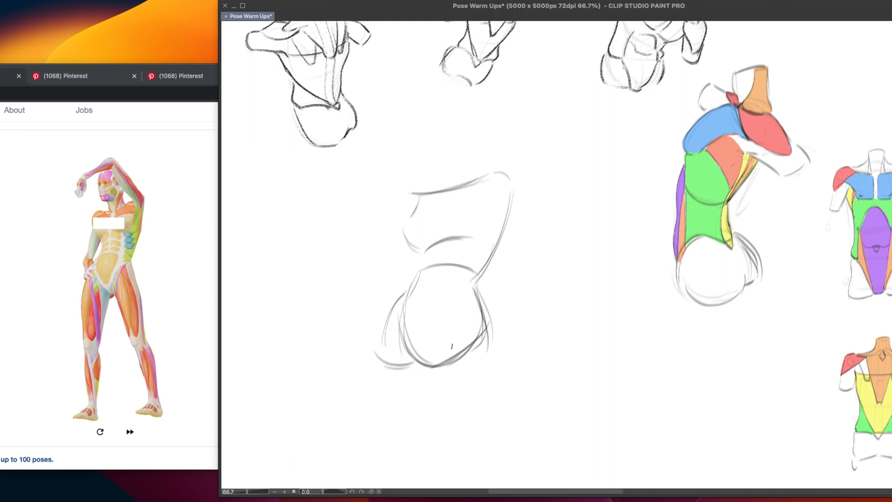
Draw the V-shaped groin lines inside the pelvis and the base of the other thigh
mouse_move(408, 299)
left_mouse_down()
mouse_move(421, 354)
mouse_move(434, 360)
left_mouse_up()
mouse_move(470, 300)
left_mouse_down()
mouse_move(436, 371)
mouse_move(438, 359)
left_mouse_up()
key("super+z")
key("super+z")
mouse_move(437, 362)
left_mouse_down()
mouse_move(479, 297)
mouse_move(490, 362)
left_mouse_up()
key("super+z")
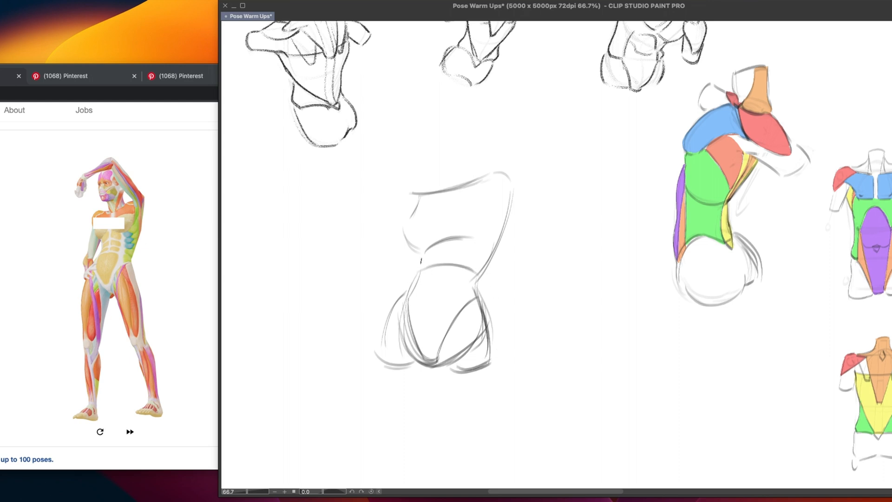
Connect the ribcage to the hips with waist contours on both sides, strengthening the stretched side
left_click_drag(422, 257, 411, 299)
key("super+z")
mouse_move(424, 253)
left_mouse_down()
mouse_move(417, 283)
mouse_move(400, 299)
left_mouse_up()
left_click_drag(424, 265, 413, 285)
left_click_drag(510, 207, 473, 285)
key("super+z")
left_click_drag(511, 200, 482, 261)
left_click_drag(501, 230, 477, 283)
left_click_drag(488, 253, 475, 296)
key("super+z")
left_click_drag(503, 226, 475, 296)
left_click_drag(422, 267, 411, 338)
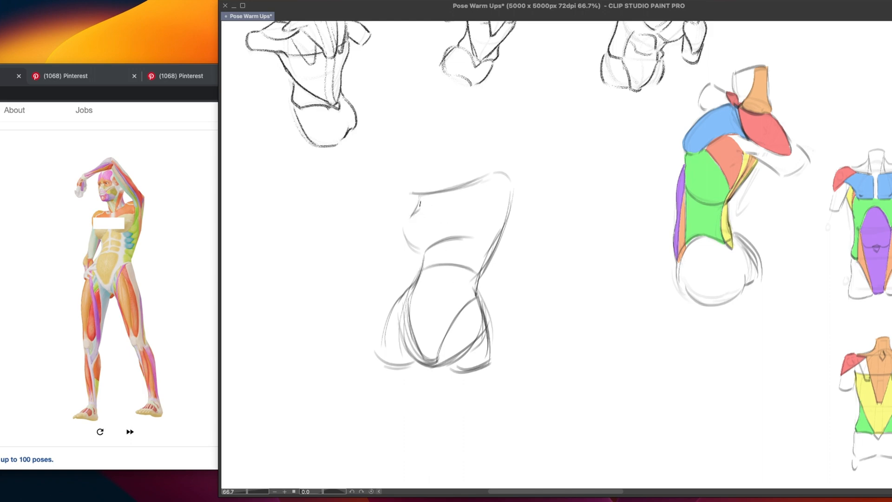
Sketch the raised upper arm as a rounded cylinder rising from the higher shoulder
left_click_drag(423, 197, 421, 208)
left_click_drag(503, 155, 511, 196)
left_click_drag(468, 143, 487, 185)
key("super+z")
key("super+z")
mouse_move(471, 141)
left_mouse_down()
mouse_move(486, 129)
mouse_move(508, 163)
left_mouse_up()
key("super+z")
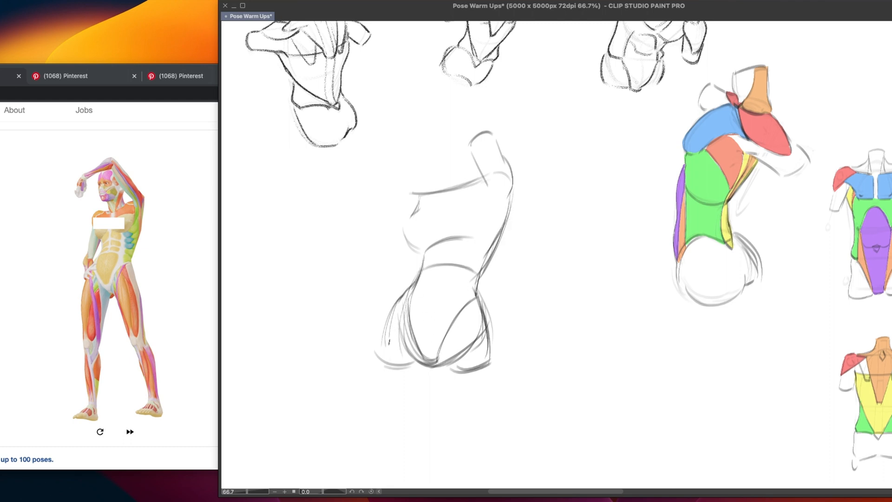
Reinforce the outer hip and draw the chest's side curve from the raised armpit to its lower edge
left_click_drag(404, 292, 382, 347)
left_click_drag(453, 241, 478, 238)
mouse_move(487, 185)
left_mouse_down()
mouse_move(462, 238)
mouse_move(486, 223)
mouse_move(488, 201)
mouse_move(490, 218)
mouse_move(488, 210)
mouse_move(476, 240)
left_mouse_up()
key("super+z")
mouse_move(488, 202)
left_mouse_down()
mouse_move(493, 215)
mouse_move(481, 242)
mouse_move(464, 241)
left_mouse_up()
key("super+z")
mouse_move(493, 205)
left_mouse_down()
mouse_move(486, 234)
mouse_move(467, 241)
left_mouse_up()
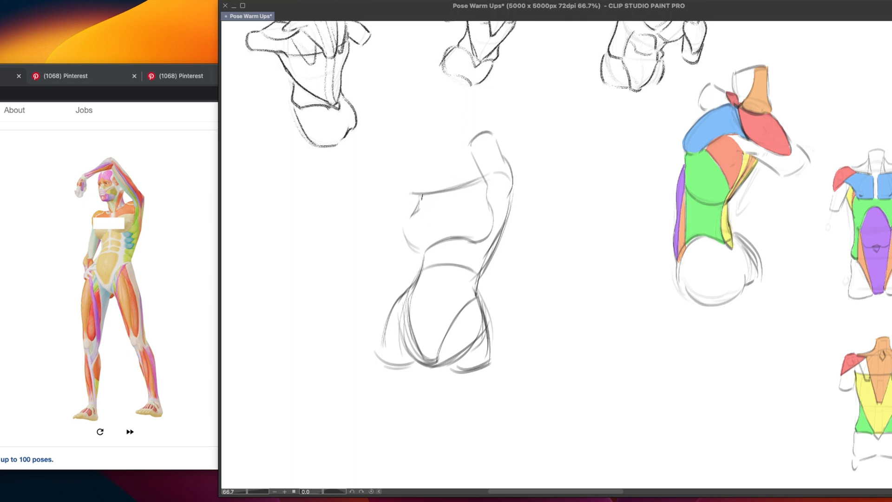
Sketch the lowered upper arm as a short cut-off form and reinforce the shoulder line beneath the neck
left_click_drag(421, 194, 405, 210)
left_click_drag(391, 239, 407, 250)
left_click_drag(403, 212, 391, 242)
mouse_move(411, 193)
left_mouse_down()
mouse_move(446, 179)
mouse_move(464, 153)
mouse_move(478, 176)
left_mouse_up()
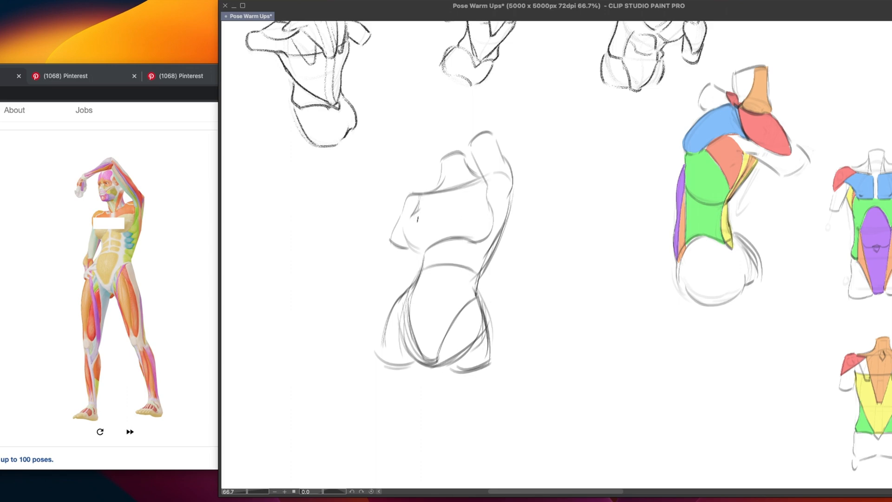
Block in the front plane of the pelvis with a horizontal top line and sides converging at the groin
left_click_drag(412, 216, 407, 235)
key("super+z")
mouse_move(413, 296)
left_mouse_down()
mouse_move(462, 295)
mouse_move(462, 310)
left_mouse_up()
key("super+z")
mouse_move(408, 299)
left_mouse_down()
mouse_move(406, 325)
mouse_move(422, 347)
mouse_move(435, 349)
left_mouse_up()
left_click_drag(462, 307, 427, 357)
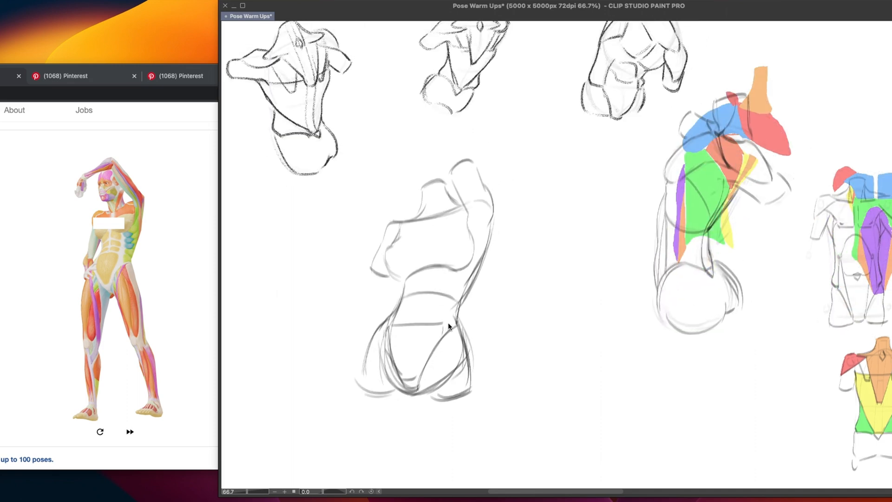
Darken the top and converging side edges of the front pelvic plane
left_click_drag(460, 306, 434, 349)
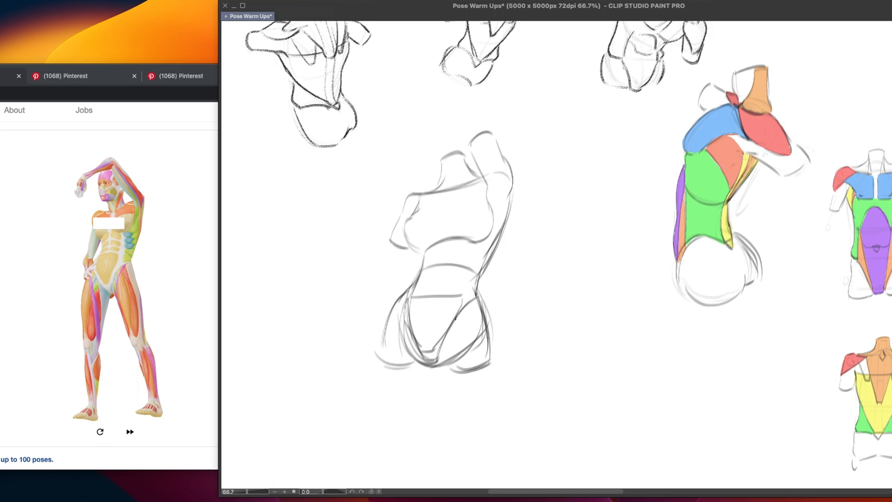
key("super+z")
left_click_drag(461, 304, 436, 344)
mouse_move(403, 315)
left_mouse_down()
mouse_move(421, 350)
mouse_move(410, 326)
mouse_move(418, 343)
left_mouse_up()
mouse_move(406, 301)
left_mouse_down()
mouse_move(403, 316)
mouse_move(461, 295)
left_mouse_up()
left_click_drag(463, 294, 461, 309)
left_click_drag(436, 345, 454, 321)
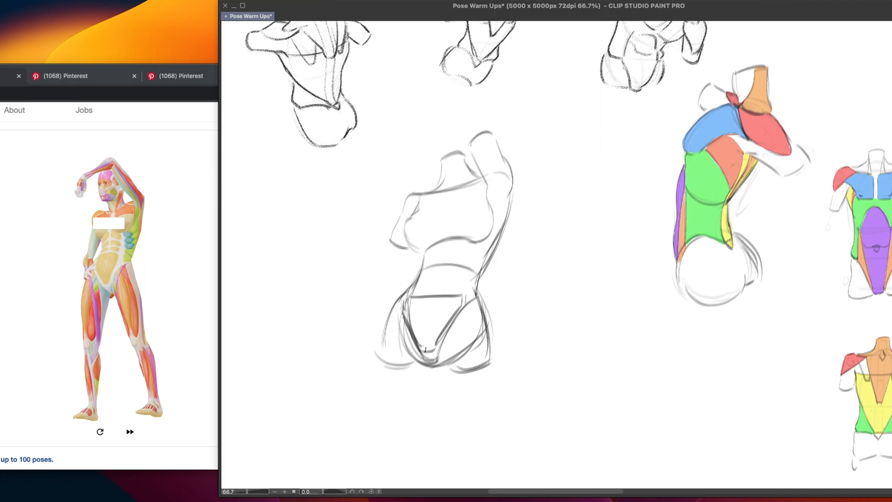
Add a short base line to the front pelvic plane and extend the outer hip contour down the thigh
left_click_drag(419, 344, 437, 347)
mouse_move(419, 343)
left_mouse_down()
mouse_move(423, 337)
mouse_move(384, 361)
left_mouse_up()
key("ctrl+z")
Sketch the ribcage arch over the upper abdomen, just below the chest
key("ctrl+z")
left_click_drag(388, 316, 380, 396)
mouse_move(430, 263)
left_mouse_down()
mouse_move(466, 263)
mouse_move(441, 244)
mouse_move(468, 263)
mouse_move(460, 243)
left_mouse_up()
key("ctrl+z")
mouse_move(406, 228)
left_mouse_down()
mouse_move(425, 248)
mouse_move(447, 231)
mouse_move(476, 236)
left_mouse_up()
key("ctrl+z")
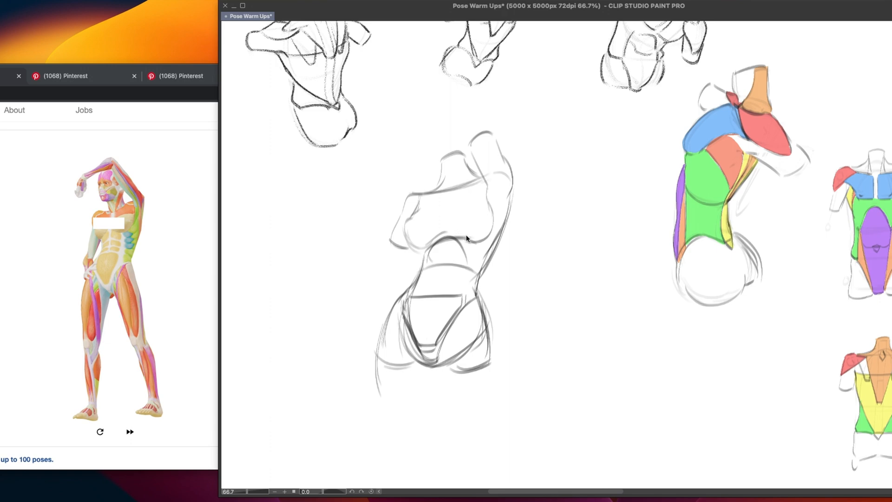
key("ctrl+z")
mouse_move(417, 248)
left_mouse_down()
mouse_move(434, 238)
mouse_move(430, 246)
left_mouse_up()
key("ctrl+z")
left_click_drag(490, 237, 486, 257)
left_click_drag(513, 195, 489, 258)
Draw side edges linking the waist arc to the top of the front pelvic plane
key("ctrl+z")
key("ctrl+z")
key("ctrl+z")
left_click_drag(503, 226, 474, 275)
key("ctrl+z")
left_click_drag(495, 242, 463, 299)
key("ctrl+z")
mouse_move(468, 267)
left_mouse_down()
mouse_move(463, 296)
mouse_move(465, 283)
mouse_move(413, 298)
left_mouse_up()
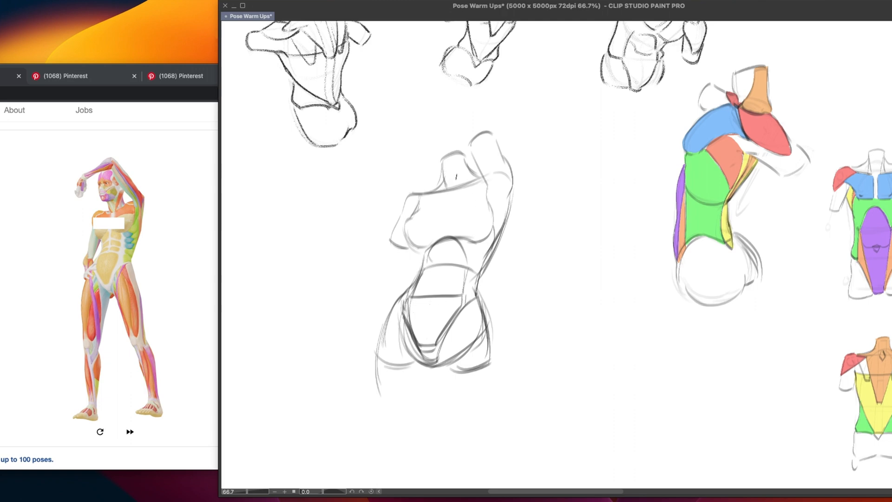
Refine the neck edge and add the raised arm's outer muscle curve and the lat line below the armpit
mouse_move(463, 159)
left_mouse_down()
mouse_move(460, 189)
mouse_move(450, 194)
mouse_move(484, 175)
mouse_move(504, 203)
left_mouse_up()
left_click_drag(503, 172, 506, 208)
key("super+z")
mouse_move(508, 159)
left_mouse_down()
mouse_move(514, 194)
mouse_move(507, 161)
mouse_move(508, 196)
mouse_move(489, 185)
mouse_move(489, 235)
left_mouse_up()
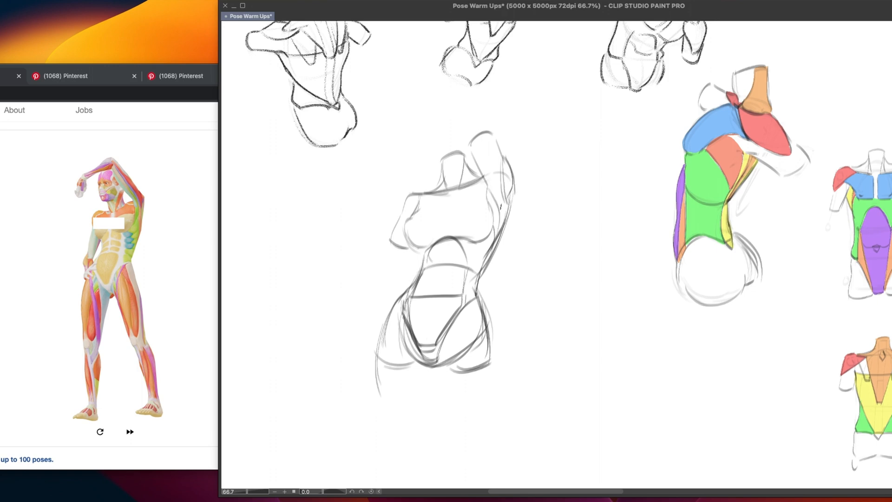
left_click_drag(500, 201, 496, 234)
Sketch the deltoid's curve over the lowered arm's shoulder and undo the unwanted strokes
mouse_move(423, 201)
left_mouse_down()
mouse_move(399, 225)
mouse_move(428, 194)
mouse_move(404, 219)
mouse_move(423, 199)
mouse_move(407, 206)
mouse_move(416, 193)
mouse_move(394, 233)
left_mouse_up()
key("super+z")
key("super+z")
key("super+z")
key("super+z")
key("super+z")
Check the Pinterest shoulder-construction reference, and add short curves where the chest meets the lowered arm
left_click(190, 74)
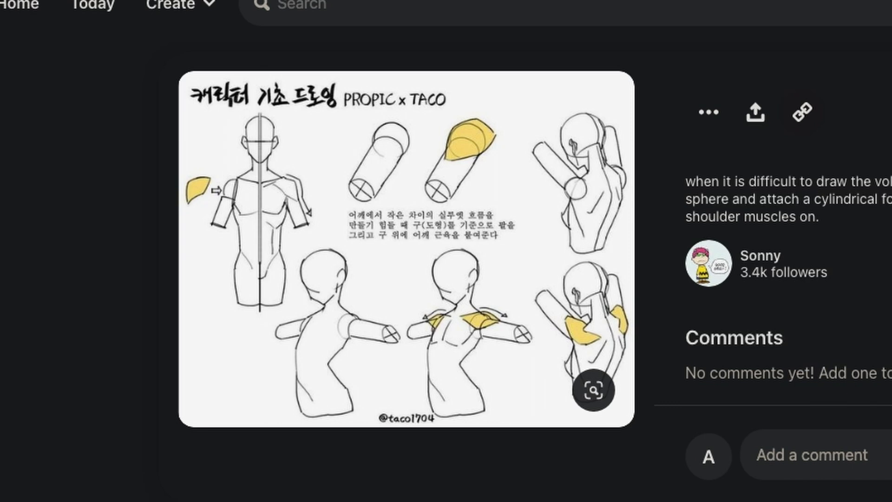
key("ctrl+Tab")
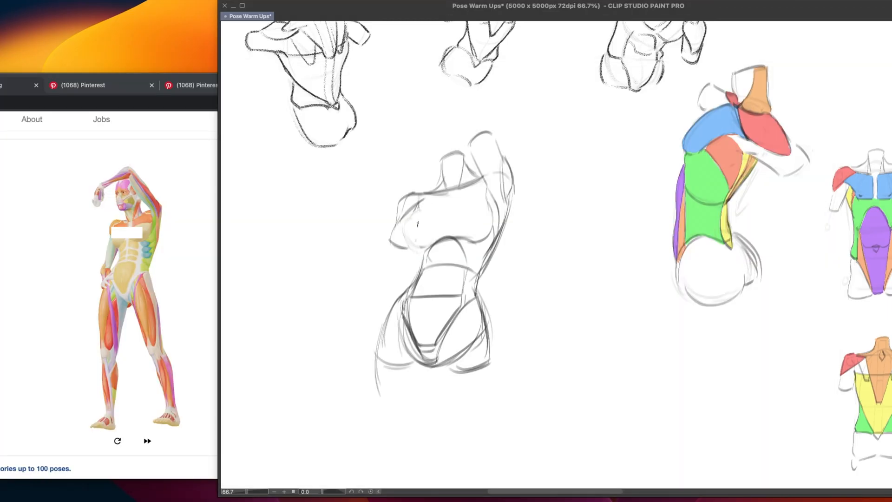
left_click_drag(418, 216, 424, 246)
left_click_drag(412, 215, 419, 246)
Fade the rough torso sketch and draw clean outlines over the hips, groin and thigh bases
mouse_move(418, 381)
left_mouse_down()
mouse_move(467, 228)
mouse_move(436, 199)
mouse_move(475, 375)
left_mouse_up()
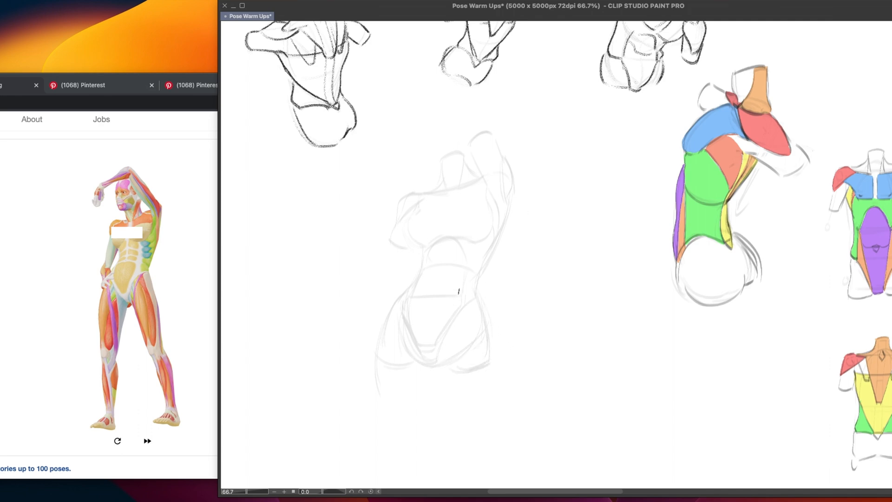
left_click_drag(412, 286, 377, 370)
key("super+z")
key("super+z")
mouse_move(411, 286)
left_mouse_down()
mouse_move(390, 313)
mouse_move(397, 318)
mouse_move(388, 366)
mouse_move(380, 356)
mouse_move(421, 364)
left_mouse_up()
mouse_move(420, 357)
left_mouse_down()
mouse_move(444, 356)
mouse_move(454, 369)
mouse_move(482, 360)
left_mouse_up()
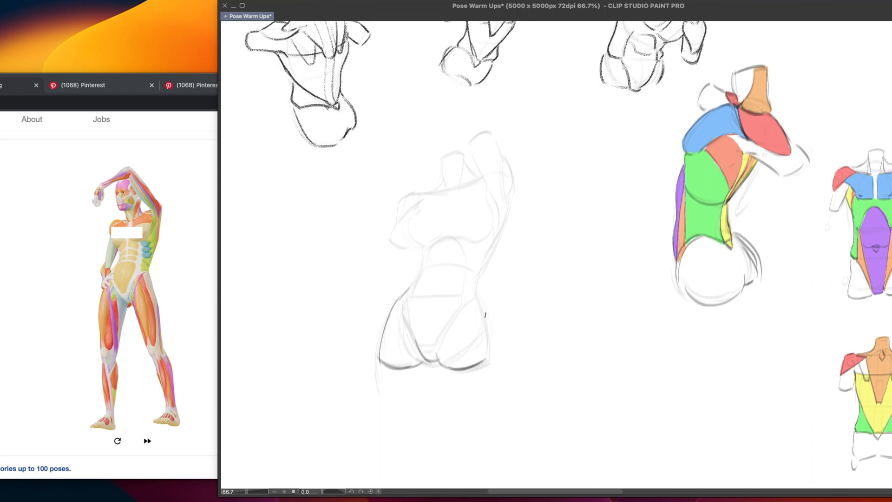
left_click_drag(477, 281, 485, 367)
key("ctrl+z")
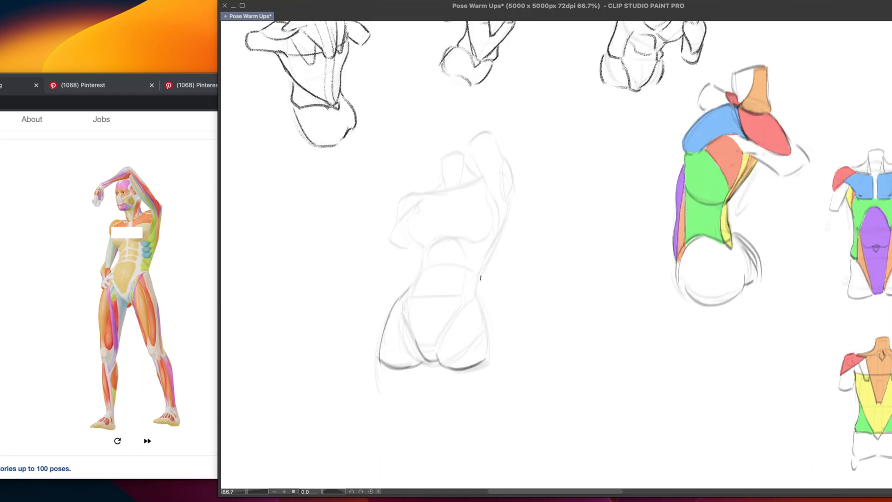
left_click_drag(481, 269, 488, 352)
Redraw the outer hip contour and the torso's side line from the raised armpit to the waist
key("ctrl+z")
mouse_move(478, 296)
left_mouse_down()
mouse_move(488, 360)
mouse_move(489, 346)
left_mouse_up()
key("ctrl+z")
left_click_drag(487, 339, 490, 358)
left_click_drag(505, 219, 478, 271)
left_click_drag(424, 251, 416, 282)
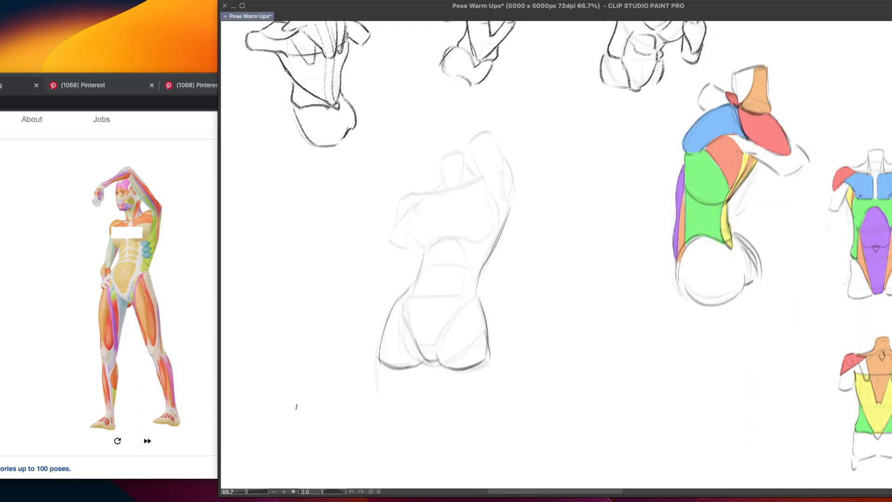
key("ctrl+z")
key("ctrl+z")
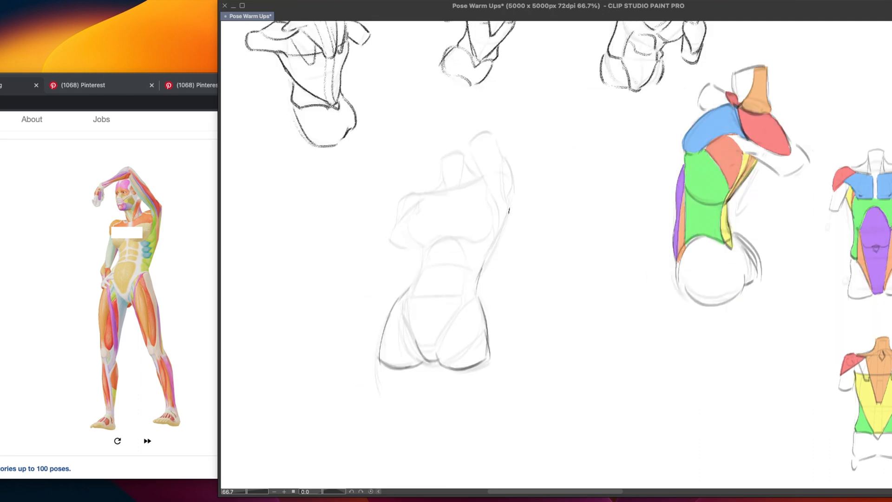
mouse_move(509, 203)
left_mouse_down()
mouse_move(481, 271)
mouse_move(488, 256)
left_mouse_up()
Draw the waist contour and the abdomen's long edge down to the groin on the lowered-arm side
key("ctrl+z")
left_click_drag(424, 250, 406, 307)
key("ctrl+z")
left_click_drag(425, 268, 411, 327)
key("ctrl+z")
key("ctrl+z")
left_click_drag(425, 263, 415, 346)
key("ctrl+z")
left_click_drag(423, 269, 421, 349)
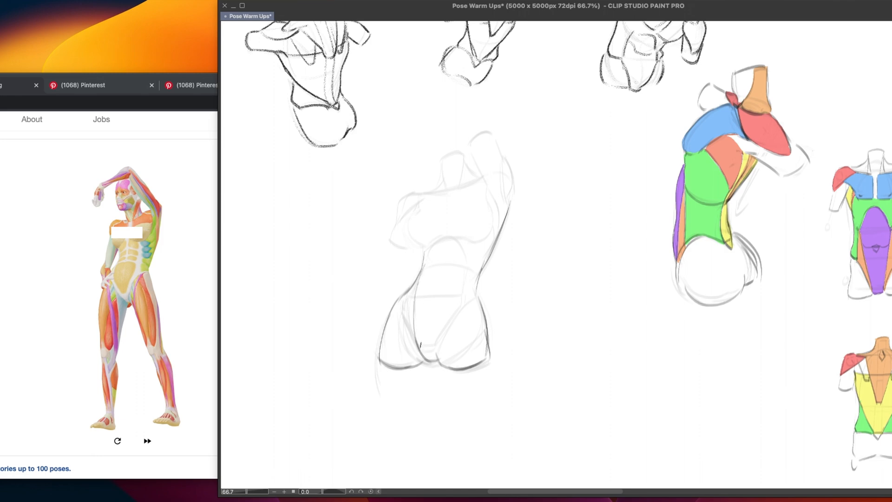
left_click_drag(415, 314, 420, 346)
Draw the abdominal edge and the sheath line slanting to the groin on the raised-arm side
left_click_drag(466, 274, 441, 349)
key("ctrl+z")
left_click_drag(469, 266, 437, 360)
mouse_move(467, 267)
left_mouse_down()
mouse_move(439, 345)
mouse_move(457, 287)
mouse_move(438, 337)
left_mouse_up()
key("ctrl+z")
mouse_move(468, 268)
left_mouse_down()
mouse_move(466, 306)
mouse_move(439, 353)
left_mouse_up()
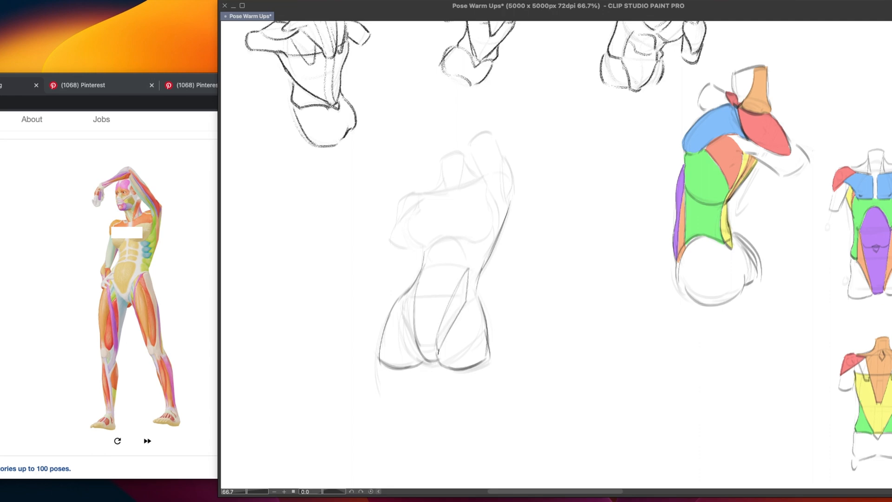
key("ctrl+z")
left_click_drag(466, 302, 434, 348)
Refine the curved sheath edge from the waist to the groin on the lowered-arm side
mouse_move(420, 275)
left_mouse_down()
mouse_move(405, 303)
mouse_move(414, 346)
left_mouse_up()
key("ctrl+z")
key("ctrl+z")
key("ctrl+z")
key("ctrl+z")
left_click_drag(410, 307, 416, 344)
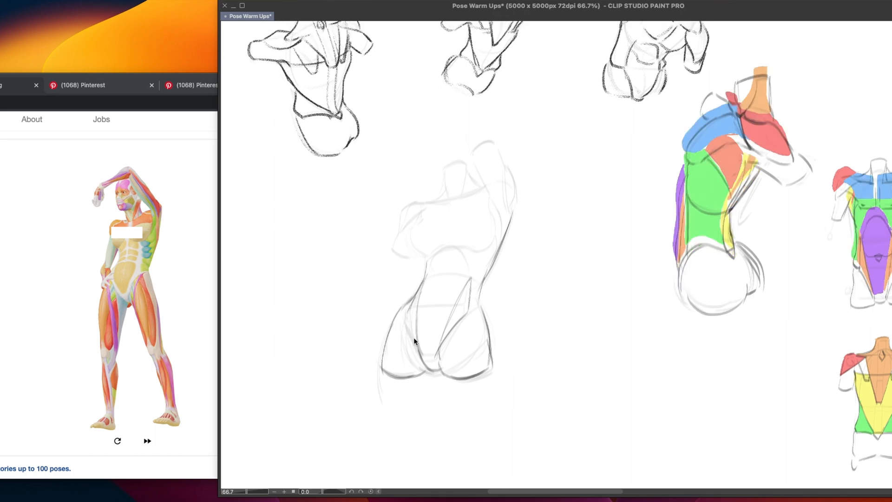
left_click_drag(414, 338, 411, 328)
left_click_drag(416, 329, 416, 335)
left_click_drag(418, 300, 406, 346)
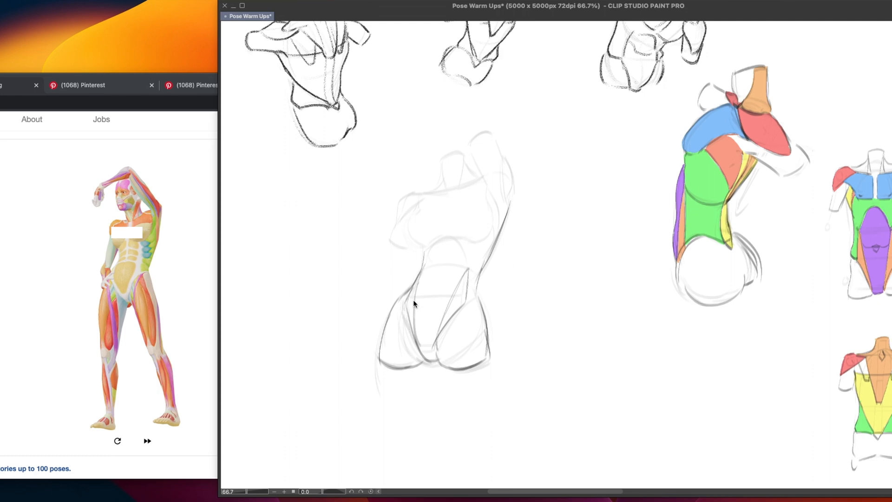
key("super+z")
mouse_move(413, 285)
left_mouse_down()
mouse_move(405, 304)
mouse_move(416, 348)
left_mouse_up()
left_click_drag(407, 303, 417, 342)
Rework the short contour joining the waist to the hip on the raised-arm side
left_click_drag(482, 270, 474, 302)
key("super+z")
left_click_drag(482, 270, 476, 303)
key("super+z")
Outline the raised arm with its outer deltoid curve and the inner line down to the armpit
key("super+z")
left_click_drag(481, 271, 485, 312)
left_click_drag(505, 156, 508, 208)
key("super+z")
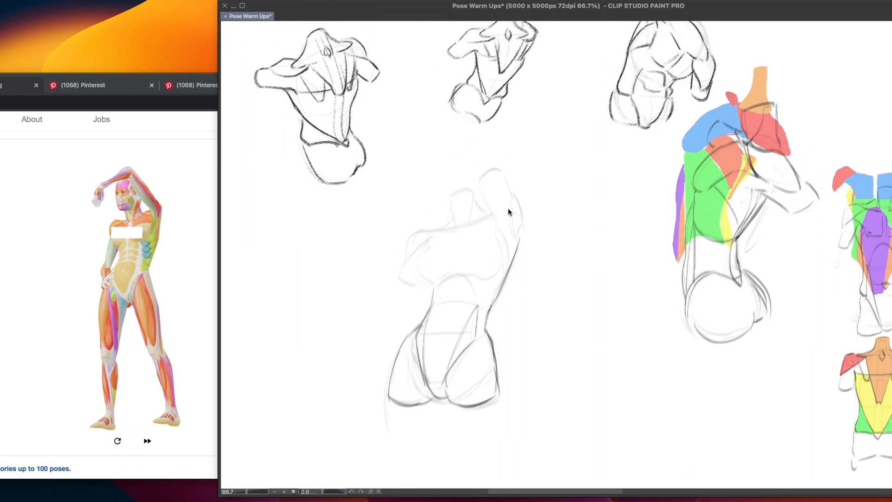
key("super+z")
mouse_move(504, 156)
left_mouse_down()
mouse_move(509, 209)
mouse_move(495, 135)
mouse_move(496, 199)
left_mouse_up()
Draw the lower edge of the chest and outline the lowered arm's shoulder
key("super+z")
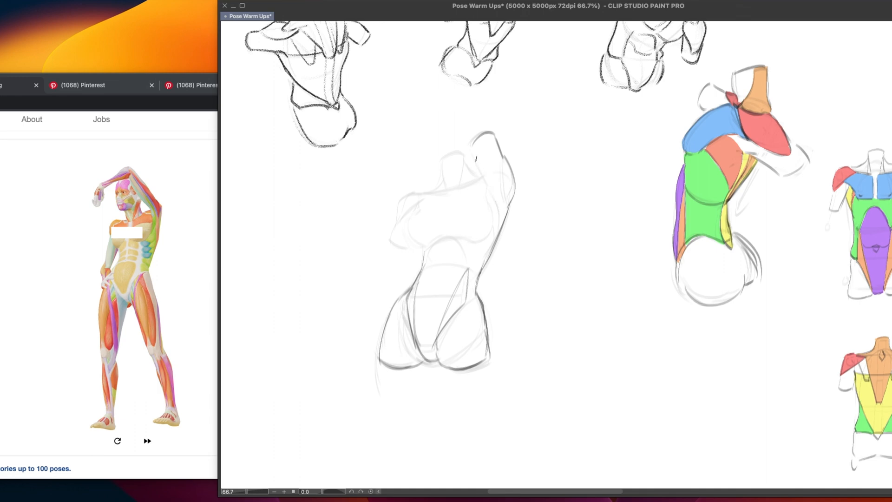
left_click_drag(474, 154, 492, 191)
mouse_move(489, 199)
left_mouse_down()
mouse_move(491, 220)
mouse_move(475, 217)
mouse_move(498, 214)
mouse_move(467, 237)
mouse_move(478, 237)
mouse_move(429, 242)
left_mouse_up()
key("super+z")
mouse_move(412, 221)
left_mouse_down()
mouse_move(409, 234)
mouse_move(429, 241)
left_mouse_up()
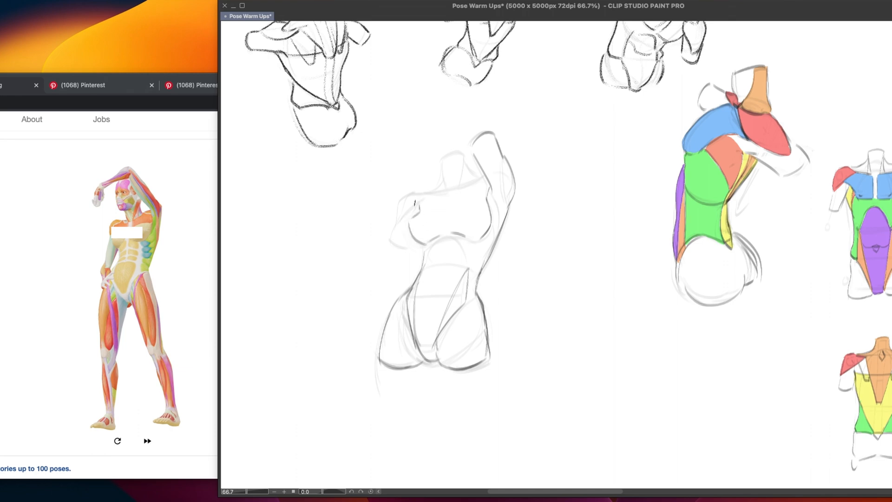
mouse_move(424, 192)
left_mouse_down()
mouse_move(400, 223)
mouse_move(413, 248)
mouse_move(423, 198)
left_mouse_up()
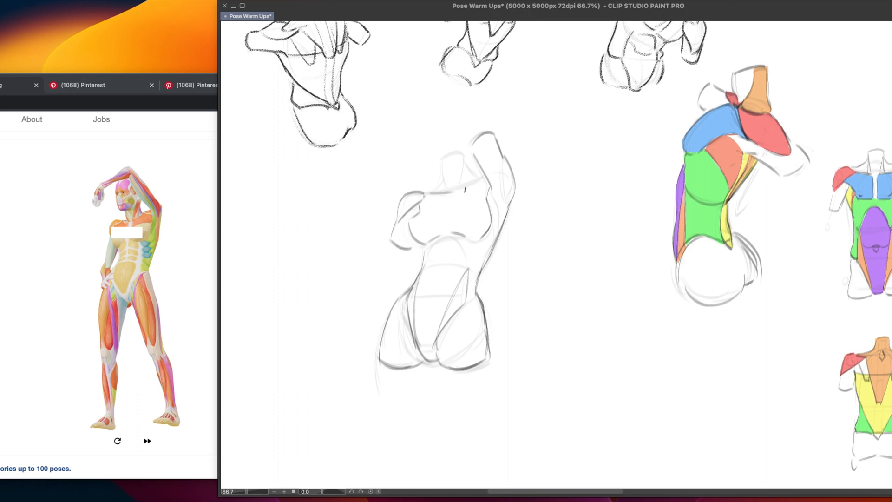
Draw the collarbone line and rib arch, and strengthen the torso's side contours below the chest
mouse_move(426, 195)
left_mouse_down()
mouse_move(451, 196)
mouse_move(487, 177)
left_mouse_up()
mouse_move(426, 265)
left_mouse_down()
mouse_move(461, 256)
mouse_move(481, 270)
left_mouse_up()
key("super+z")
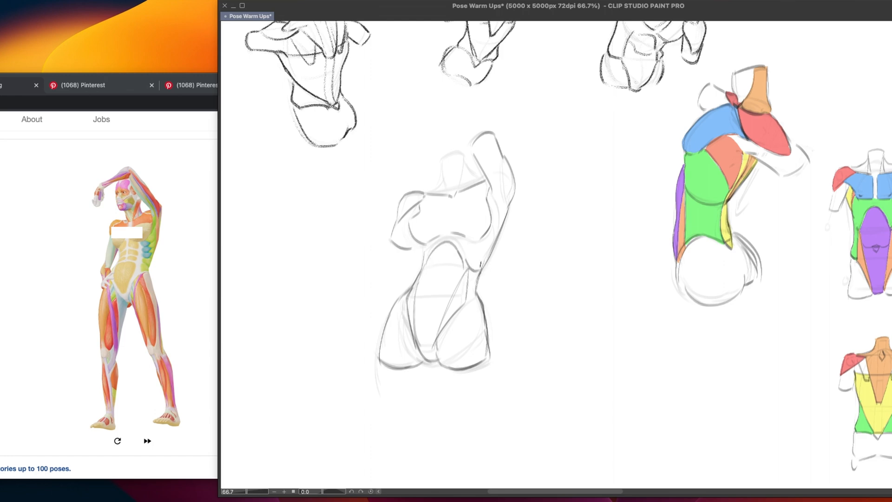
left_click_drag(422, 244, 425, 267)
left_click_drag(507, 203, 480, 274)
left_click_drag(514, 188, 510, 203)
Outline the neck with two side lines meeting at the pit between the collarbones
mouse_move(427, 197)
left_mouse_down()
mouse_move(440, 180)
mouse_move(451, 194)
left_mouse_up()
key("super+z")
key("super+z")
left_click_drag(440, 161, 448, 194)
left_click_drag(464, 154, 459, 191)
key("super+z")
left_click_drag(465, 156, 458, 190)
mouse_move(440, 161)
left_mouse_down()
mouse_move(464, 154)
mouse_move(484, 178)
mouse_move(456, 194)
left_mouse_up()
key("super+z")
key("super+z")
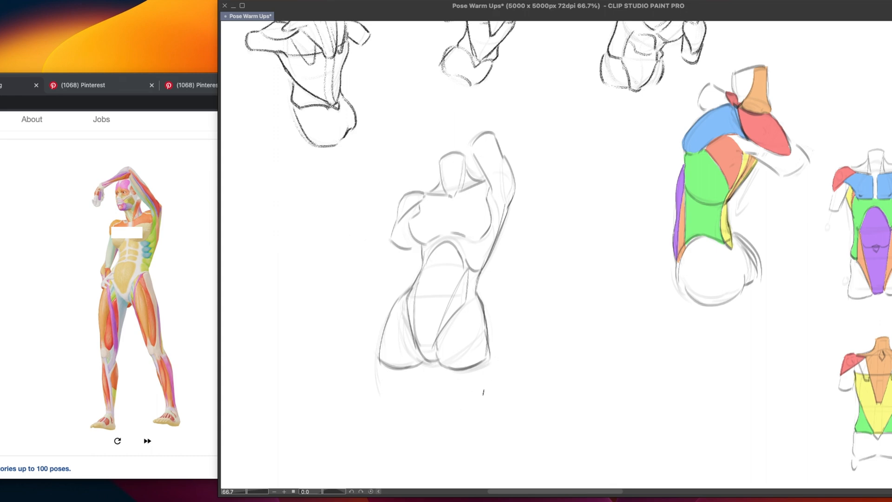
Add the lat lines beneath the raised armpit, the deltoid's inner edge and the rounded end of the arm
left_click_drag(665, 233, 652, 227)
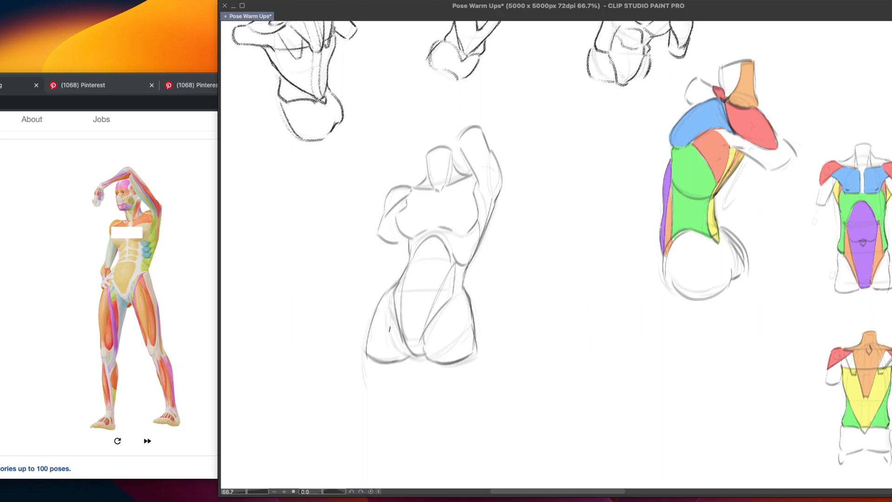
left_click_drag(482, 189, 485, 227)
left_click_drag(481, 189, 494, 214)
left_click_drag(494, 209, 478, 245)
left_click_drag(489, 148, 495, 200)
key("super+z")
left_click_drag(490, 149, 496, 197)
left_click_drag(459, 145, 478, 134)
key("super+z")
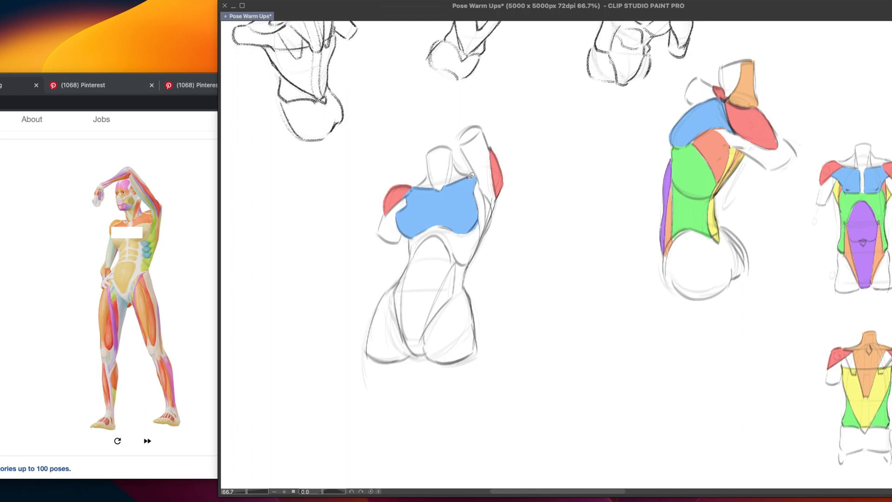
Colour the deltoids red, pectorals blue, external obliques green, abs purple, lats yellow and the strip beside the chest orange
left_click_drag(472, 175, 469, 179)
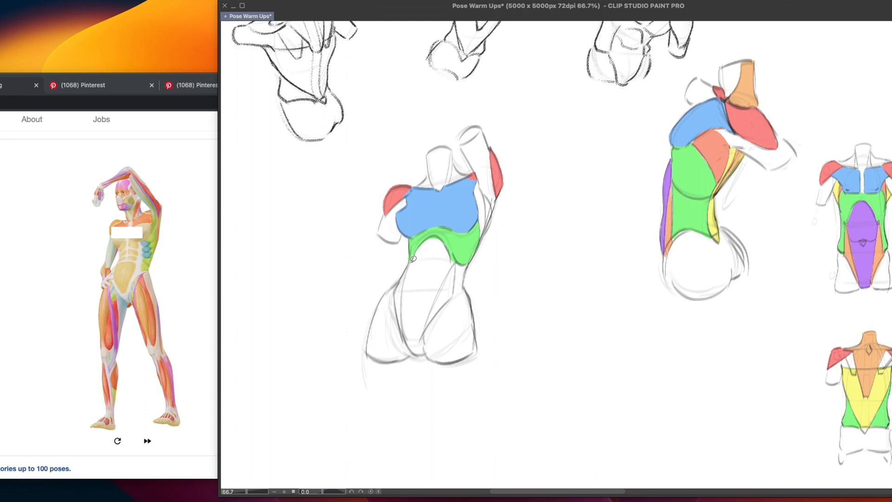
left_click_drag(412, 260, 436, 274)
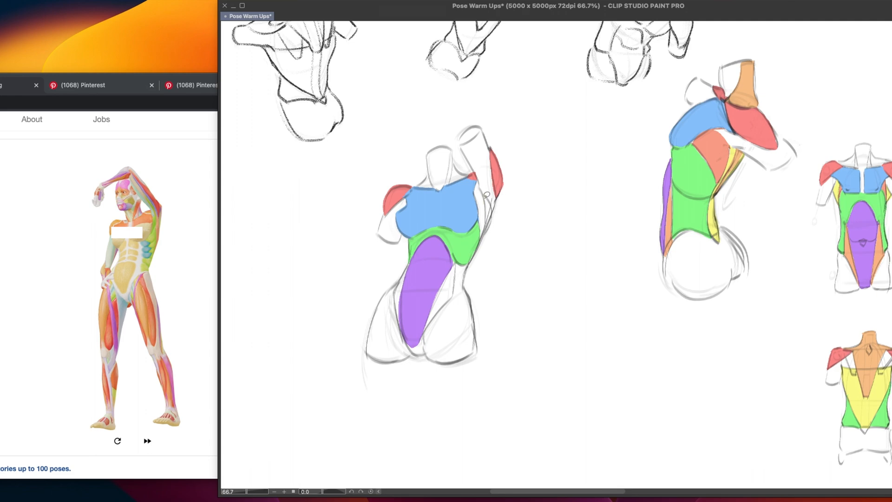
mouse_move(483, 194)
left_mouse_down()
mouse_move(483, 235)
mouse_move(492, 218)
mouse_move(483, 192)
left_mouse_up()
mouse_move(480, 210)
left_mouse_down()
mouse_move(484, 233)
mouse_move(484, 180)
left_mouse_up()
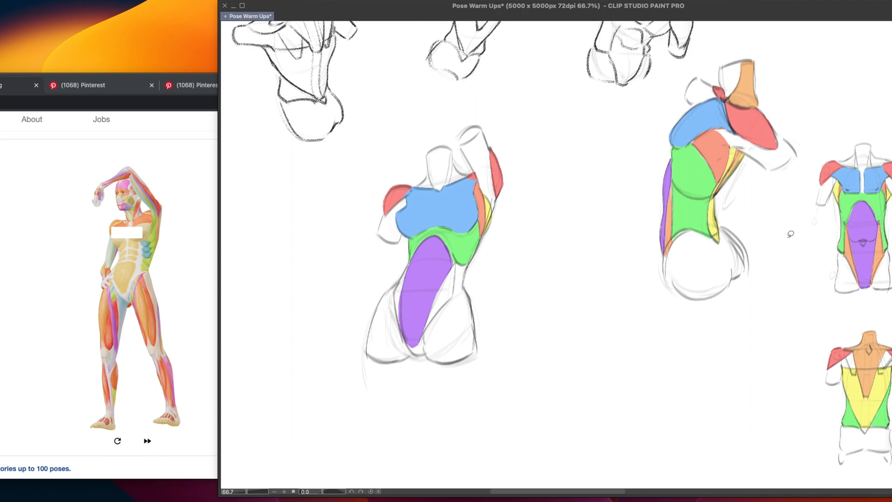
Fill the sheath beside the abs with the diagram's orange, extend the purple to the groin and colour the exposed waist green
left_click(880, 245, "alt")
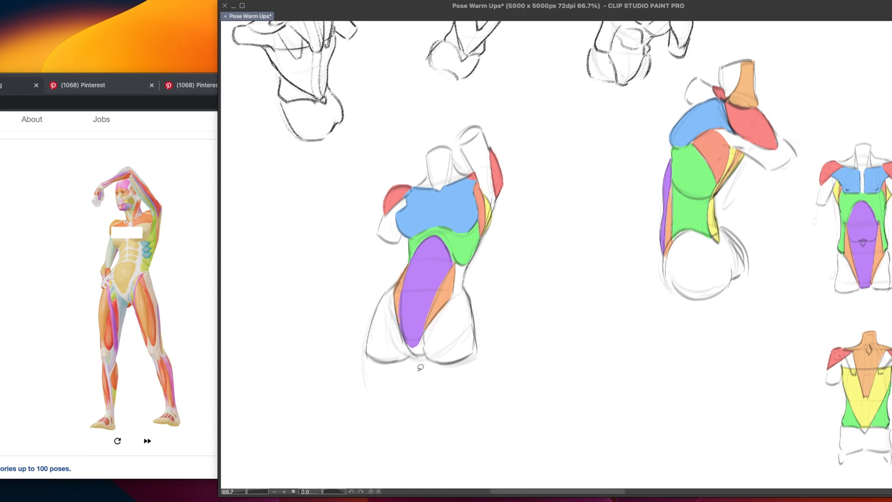
mouse_move(407, 354)
left_mouse_down()
mouse_move(404, 333)
mouse_move(414, 352)
mouse_move(429, 349)
mouse_move(425, 322)
left_mouse_up()
mouse_move(466, 260)
left_mouse_down()
mouse_move(456, 294)
mouse_move(472, 263)
mouse_move(461, 259)
mouse_move(460, 279)
mouse_move(460, 259)
left_mouse_up()
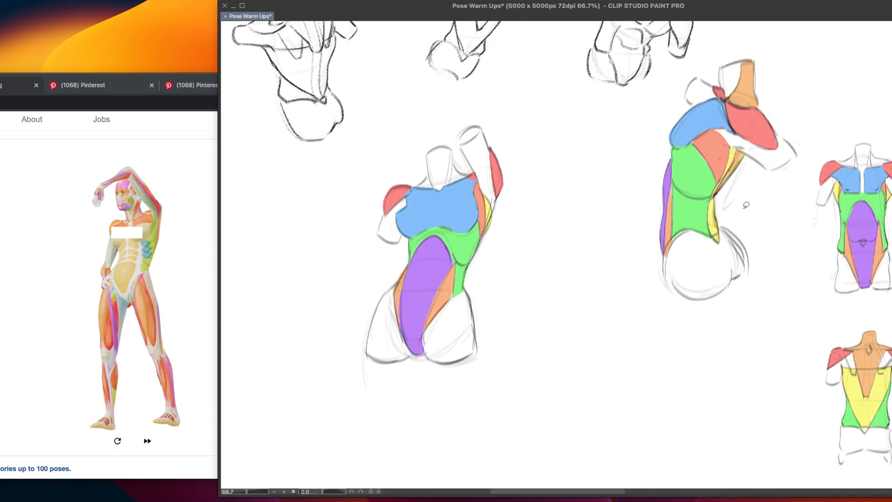
Draw a green arrow pointing at the waist of the bent, coloured torso
mouse_move(747, 205)
left_mouse_down()
mouse_move(764, 204)
mouse_move(733, 211)
mouse_move(753, 208)
left_mouse_up()
left_click_drag(585, 367, 533, 338)
Sketch two curved bean shapes in the empty area below the torsos to demonstrate torso bends
left_click_drag(499, 391, 574, 310)
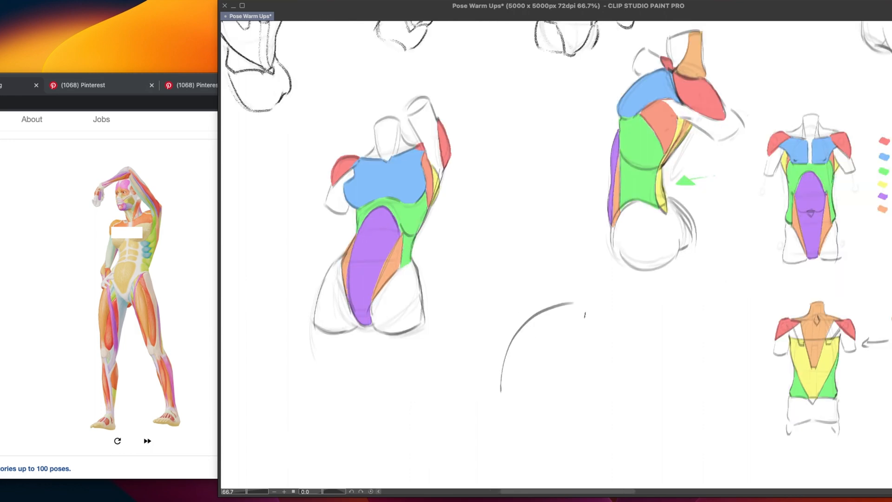
key("super+z")
mouse_move(491, 397)
left_mouse_down()
mouse_move(576, 312)
mouse_move(527, 328)
mouse_move(566, 311)
mouse_move(574, 327)
mouse_move(566, 331)
mouse_move(582, 339)
mouse_move(538, 356)
left_mouse_up()
mouse_move(588, 335)
left_mouse_down()
mouse_move(536, 355)
mouse_move(531, 393)
mouse_move(493, 395)
left_mouse_up()
mouse_move(568, 308)
left_mouse_down()
mouse_move(583, 343)
mouse_move(594, 321)
mouse_move(653, 300)
left_mouse_up()
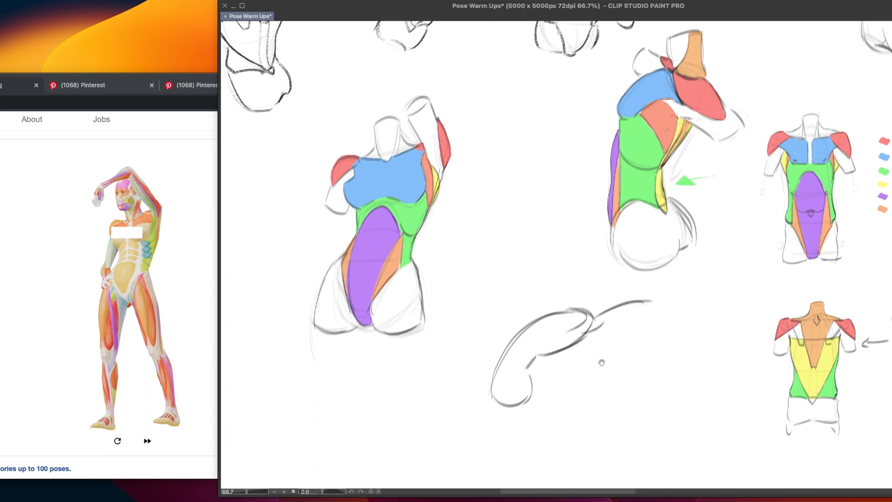
mouse_move(602, 363)
left_mouse_down()
mouse_move(591, 320)
mouse_move(632, 352)
left_mouse_up()
key("super+z")
mouse_move(565, 304)
left_mouse_down()
mouse_move(608, 376)
mouse_move(555, 304)
mouse_move(598, 385)
mouse_move(597, 335)
mouse_move(587, 322)
mouse_move(595, 336)
mouse_move(585, 374)
mouse_move(601, 376)
mouse_move(594, 377)
mouse_move(629, 358)
left_mouse_up()
key("super+z")
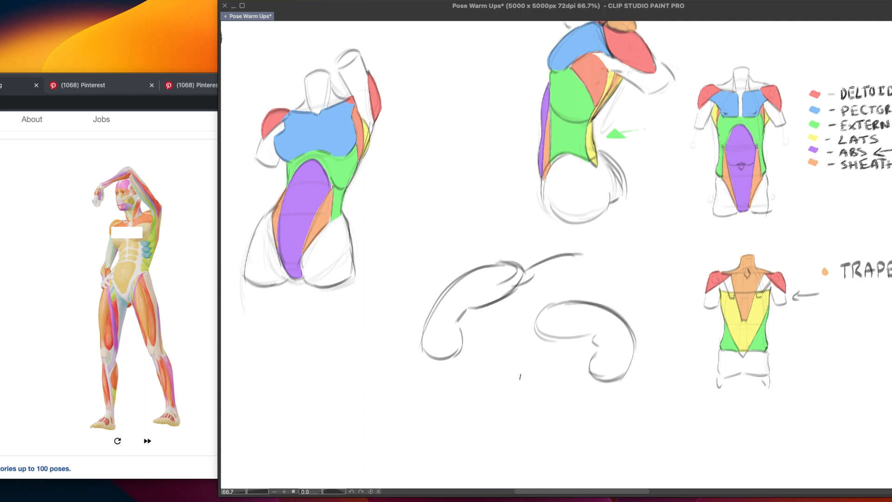
Undo both bean-shape sketches
left_click_drag(520, 376, 555, 361)
key("ctrl+z")
key("ctrl+z")
key("ctrl+z")
key("ctrl+z")
key("ctrl+z")
key("ctrl+z")
key("ctrl+z")
key("ctrl+z")
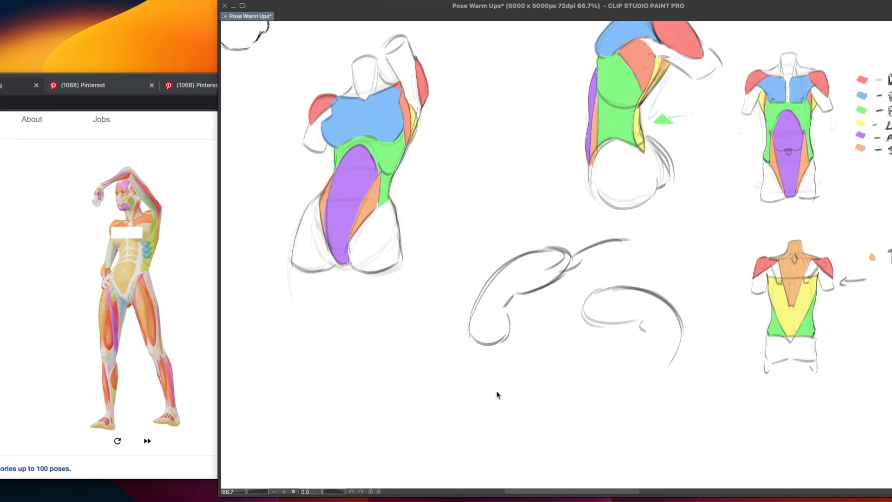
key("ctrl+z")
key("ctrl+z")
key("ctrl+z")
key("ctrl+z")
key("ctrl+z")
key("ctrl+z")
key("ctrl+z")
key("ctrl+z")
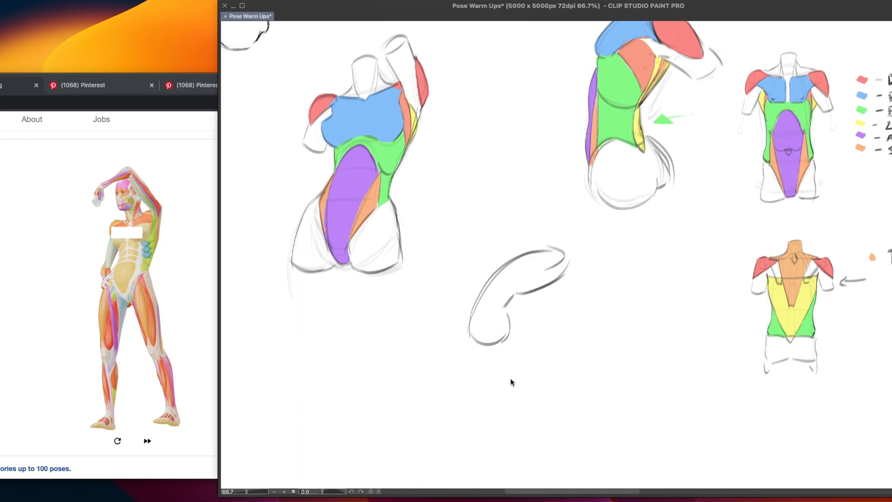
key("ctrl+z")
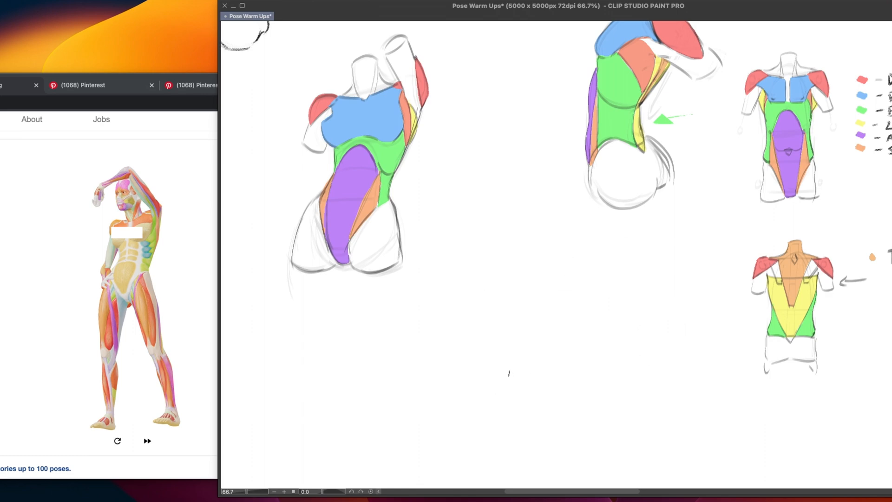
Draw a crease across the blue pectorals and an arrow pointing at the raised arm's deltoid
scroll(521, 372, "up", 5)
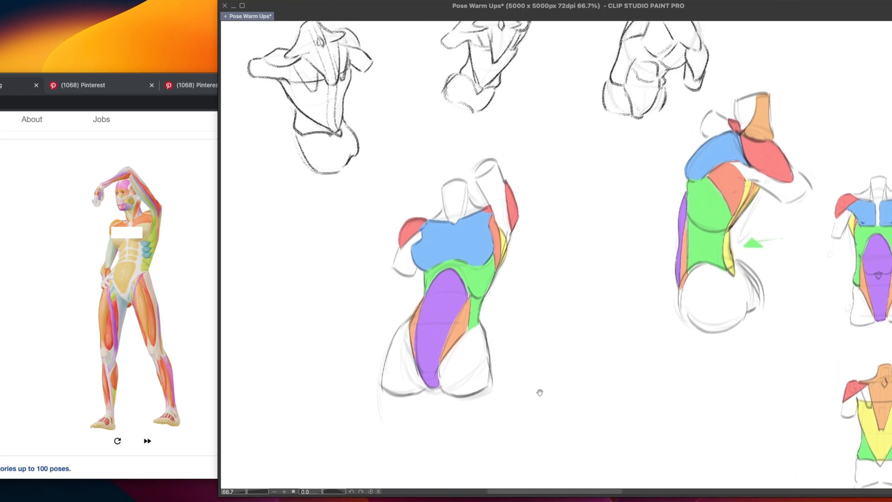
left_click_drag(530, 394, 529, 393)
left_click_drag(467, 414, 467, 419)
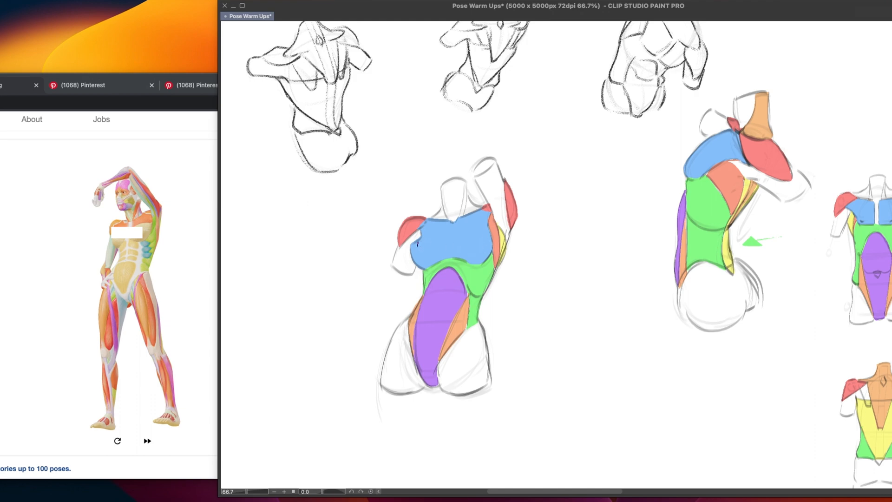
left_click_drag(419, 244, 488, 232)
mouse_move(528, 391)
left_mouse_down()
mouse_move(529, 380)
mouse_move(503, 380)
left_mouse_up()
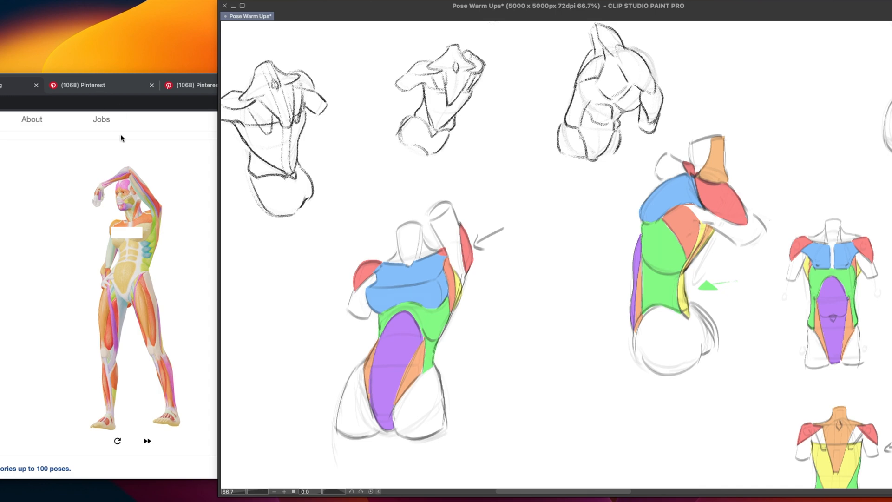
Switch to the browser and examine the Pinterest reference that builds shoulders as round caps around the arm
left_click(191, 131)
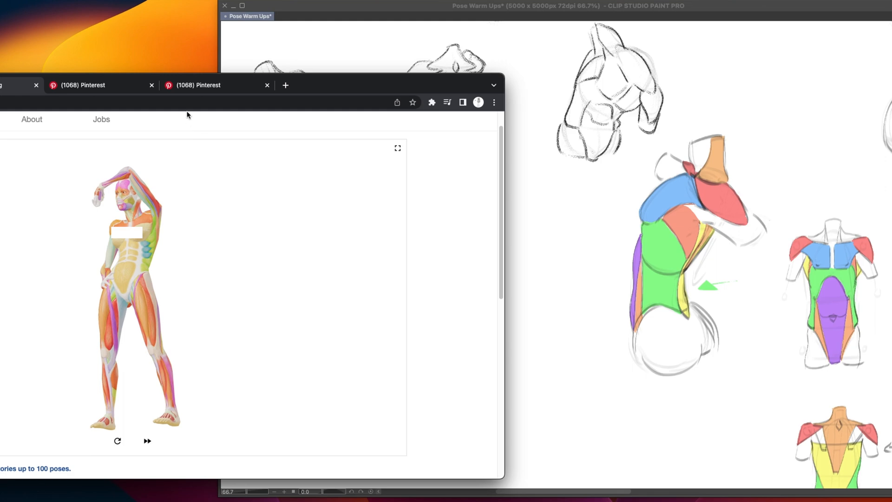
left_click(183, 88)
left_click(116, 90)
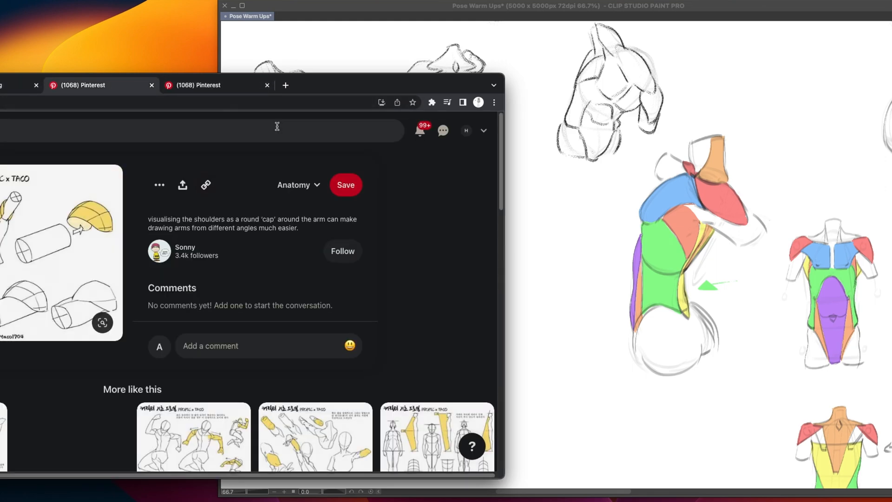
left_click_drag(335, 86, 609, 75)
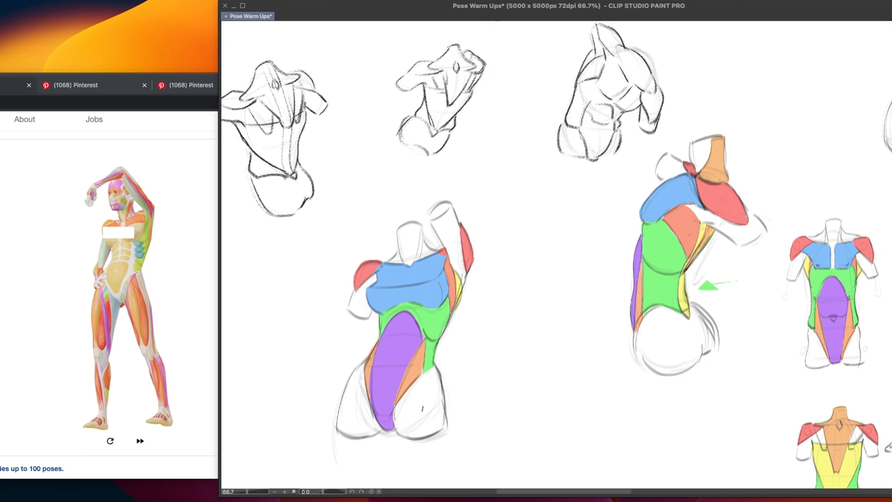
Lasso the coloured raised-arm torso, move it beneath the bent torso, and load the next Posemaniacs pose
mouse_move(497, 205)
left_mouse_down()
mouse_move(432, 189)
mouse_move(371, 458)
mouse_move(524, 267)
left_mouse_up()
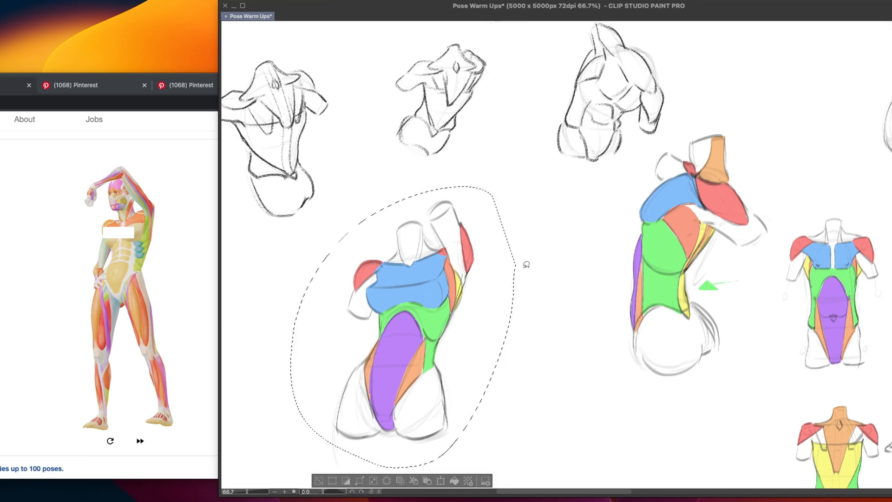
left_click_drag(473, 387, 486, 318)
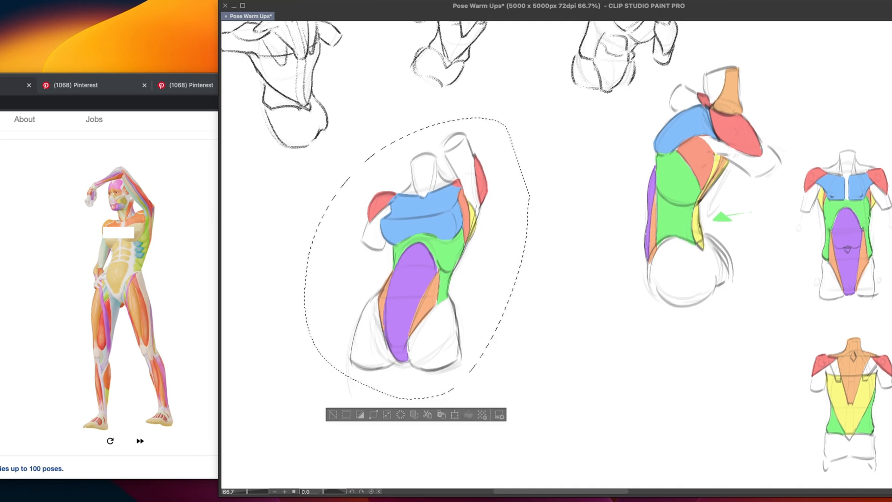
mouse_move(504, 321)
left_mouse_down()
mouse_move(325, 297)
mouse_move(326, 288)
left_mouse_up()
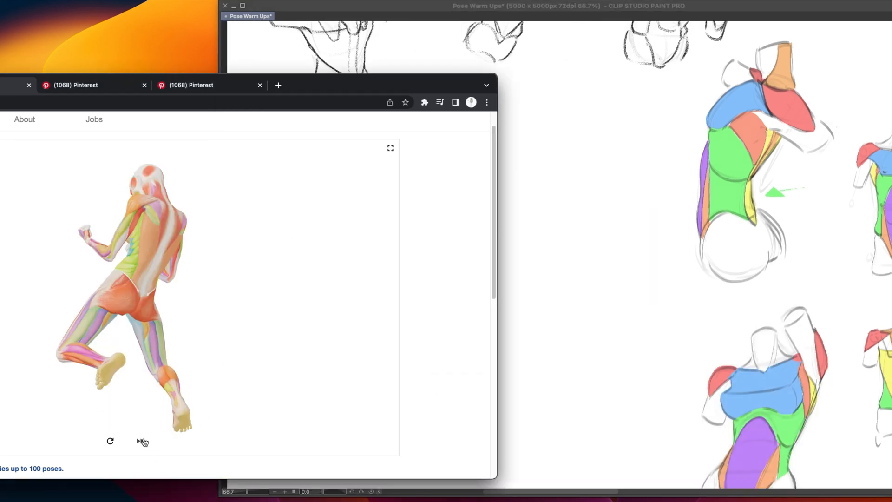
left_click(702, 346)
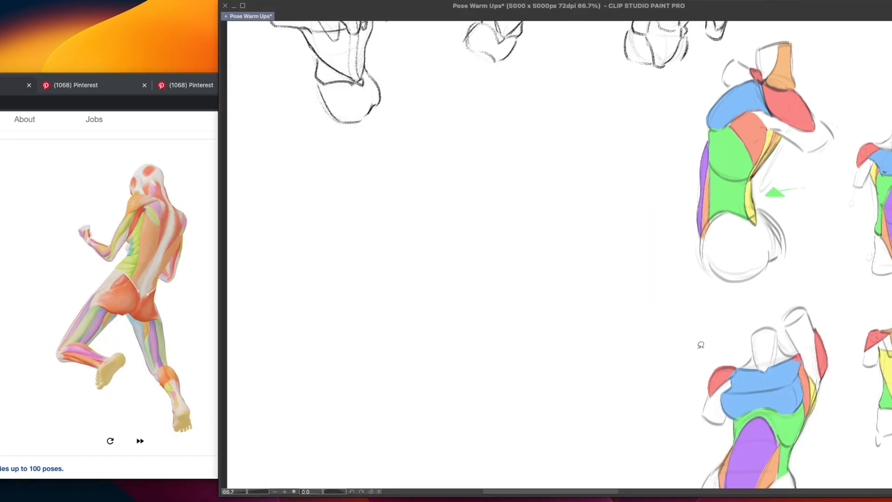
left_click_drag(744, 309, 520, 375)
mouse_move(667, 179)
left_mouse_down()
mouse_move(571, 326)
mouse_move(572, 250)
left_mouse_up()
mouse_move(581, 307)
left_mouse_down()
mouse_move(591, 294)
mouse_move(607, 170)
mouse_move(635, 267)
left_mouse_up()
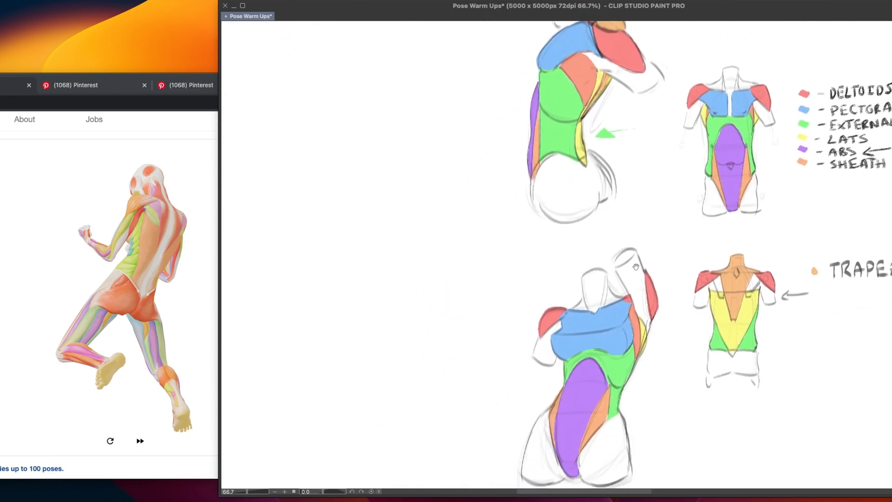
Load the next Posemaniacs pose and clear the stray lasso selection over the bent torso sketch
left_click_drag(589, 304, 610, 270)
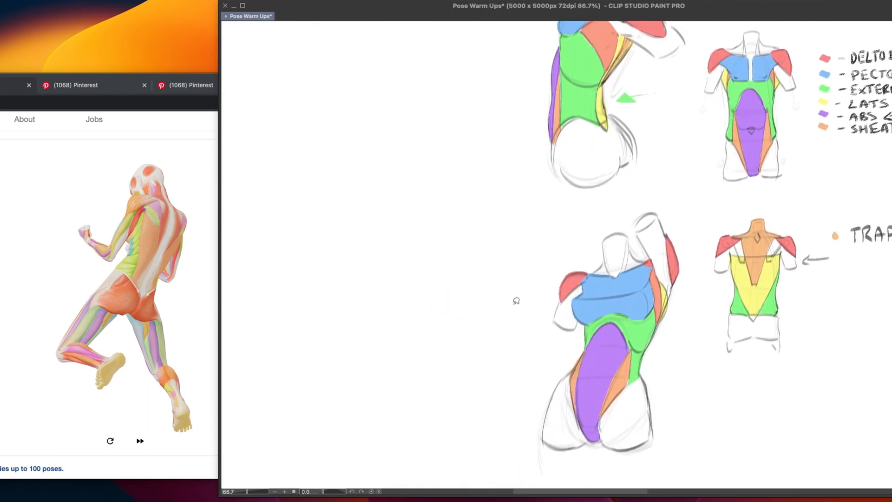
left_click(155, 311)
left_click(141, 442)
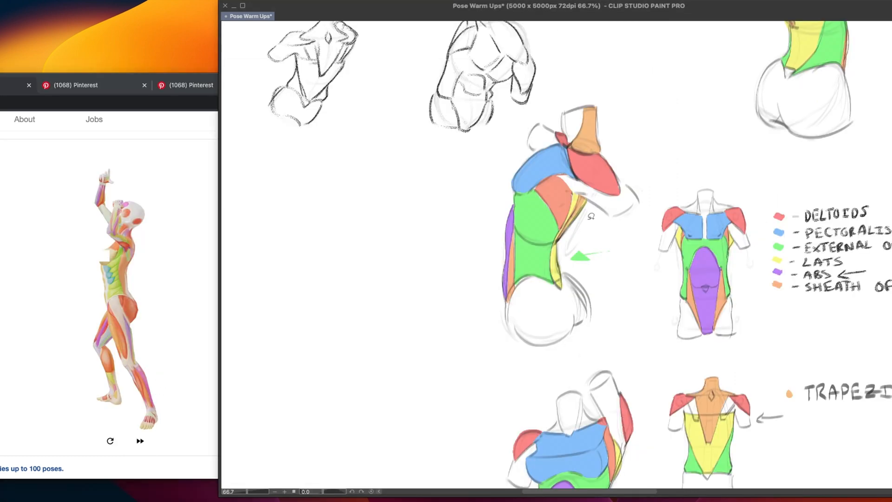
left_click_drag(605, 188, 621, 186)
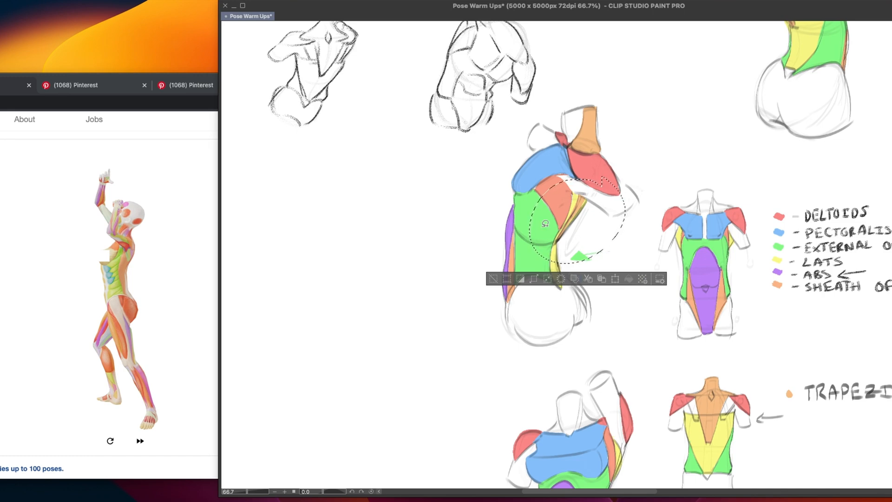
key("ctrl+d")
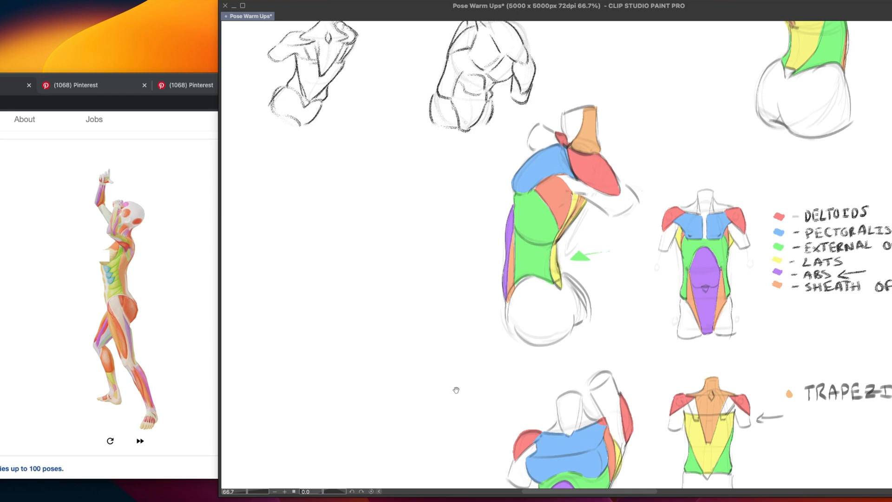
Skip through the Posemaniacs poses to the back view with both arms raised, and return to a blank canvas area
scroll(455, 389, "left", 5)
scroll(454, 389, "down", 2)
scroll(487, 380, "left", 2)
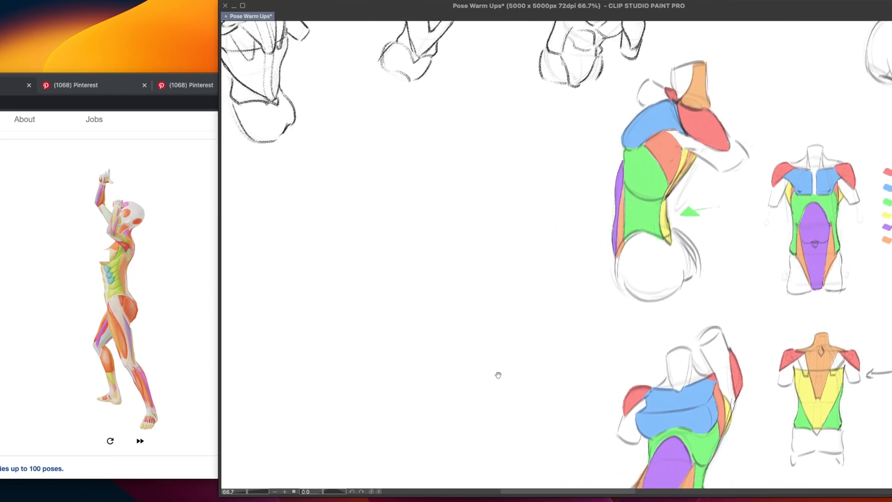
left_click(147, 439)
left_click(146, 440)
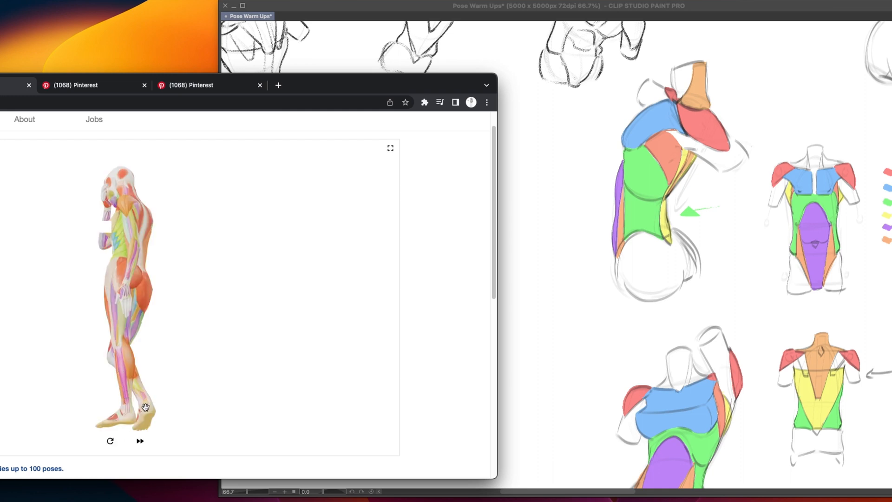
left_click(140, 441)
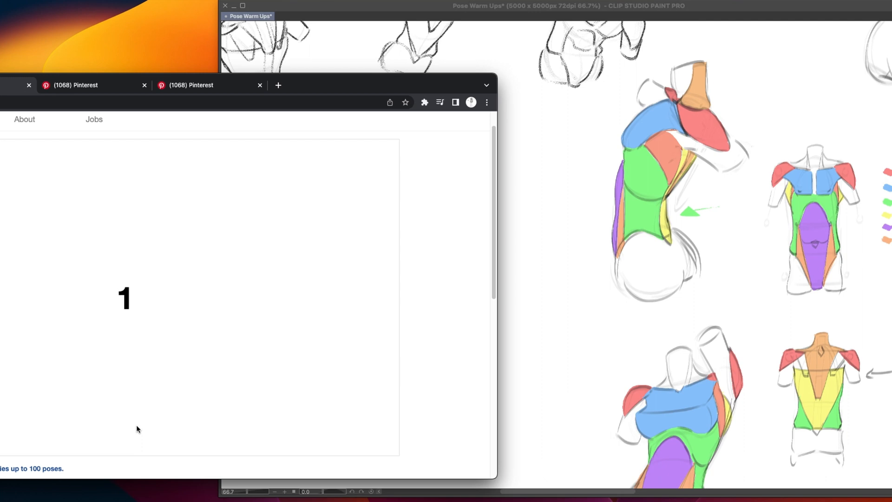
left_click(140, 441)
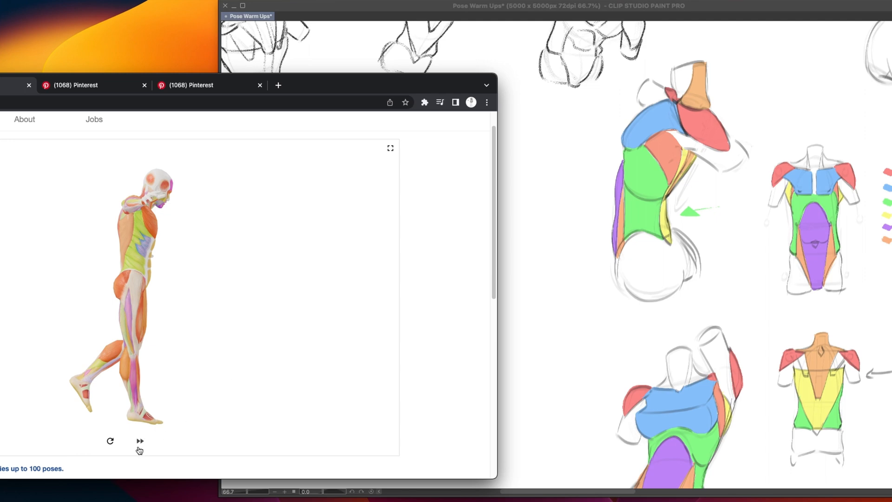
left_click(140, 446)
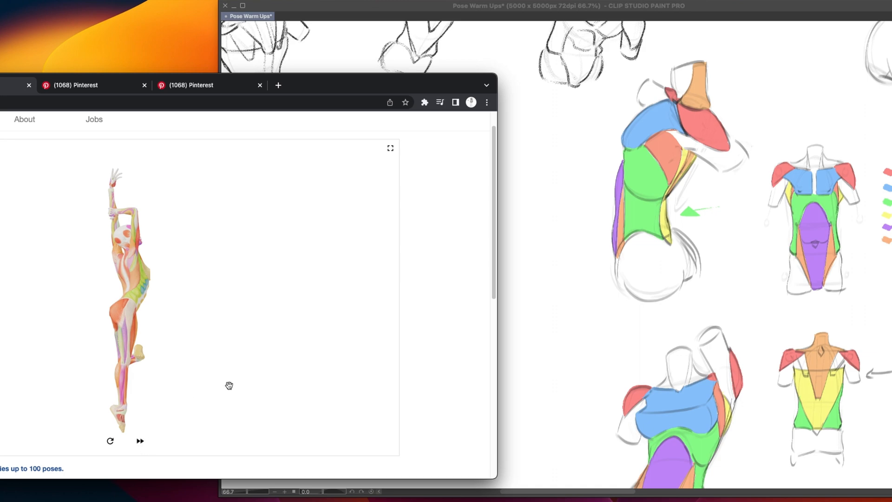
left_click(563, 325)
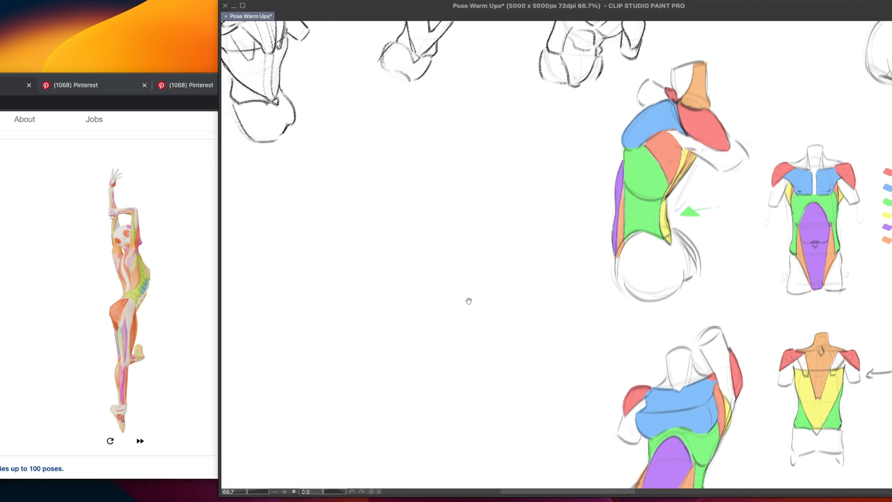
left_click_drag(469, 301, 469, 296)
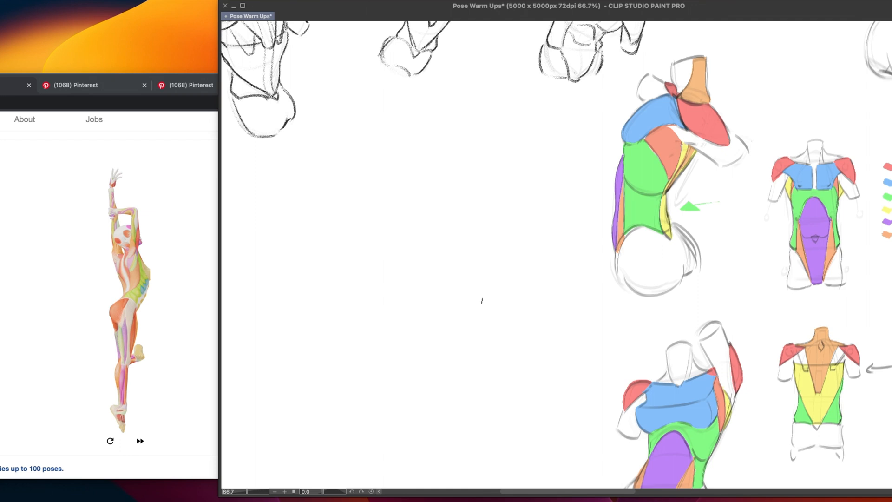
scroll(422, 385, "down", 1)
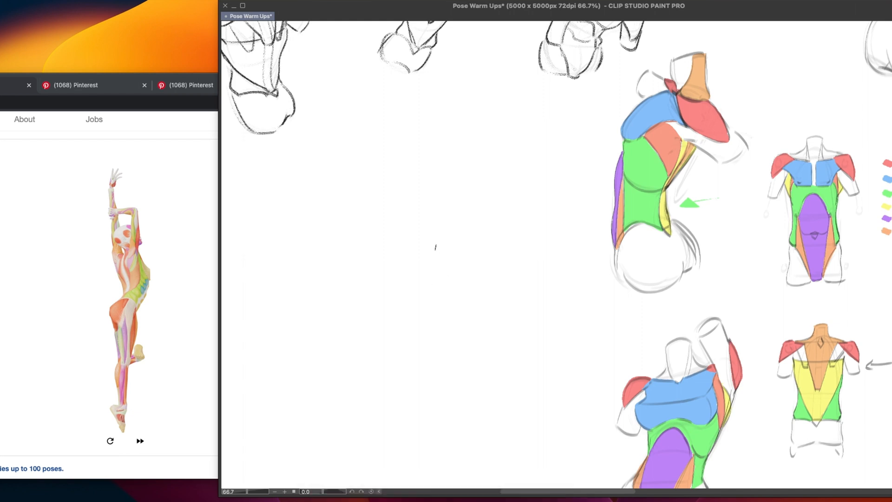
left_click_drag(392, 201, 457, 172)
key("ctrl+z")
left_click_drag(391, 206, 442, 179)
key("ctrl+z")
key("ctrl+z")
left_click_drag(384, 207, 401, 255)
key("ctrl+z")
left_click_drag(386, 205, 399, 267)
key("ctrl+z")
key("ctrl+z")
mouse_move(403, 206)
left_mouse_down()
mouse_move(422, 197)
mouse_move(374, 202)
mouse_move(422, 196)
left_mouse_up()
Sketch the shoulder line, the curved left side of the ribcage and the outer curve of the right waist
key("ctrl+z")
key("ctrl+z")
mouse_move(371, 201)
left_mouse_down()
mouse_move(394, 208)
mouse_move(421, 199)
left_mouse_up()
mouse_move(367, 222)
left_mouse_down()
mouse_move(380, 279)
mouse_move(427, 294)
left_mouse_up()
key("ctrl+z")
key("ctrl+z")
left_click_drag(382, 262, 414, 285)
key("ctrl+z")
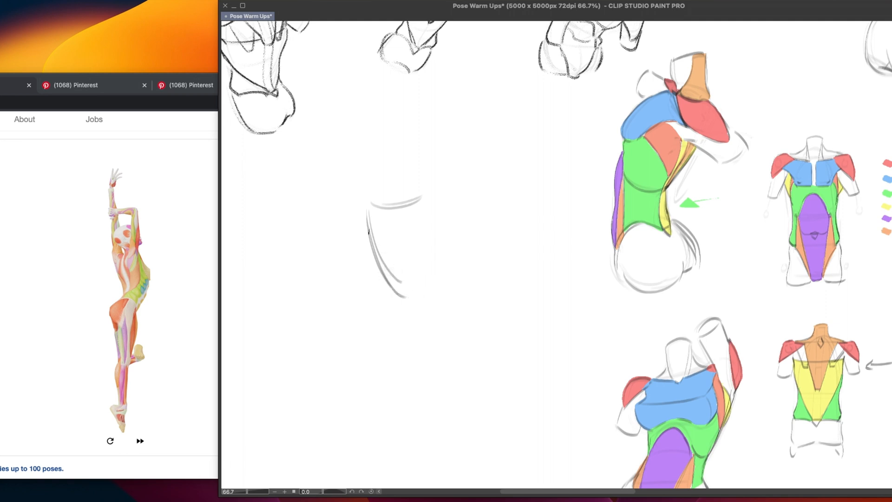
mouse_move(370, 242)
left_mouse_down()
mouse_move(412, 284)
mouse_move(407, 292)
mouse_move(391, 282)
mouse_move(426, 348)
left_mouse_up()
left_click_drag(449, 281, 435, 342)
left_click_drag(449, 285, 423, 355)
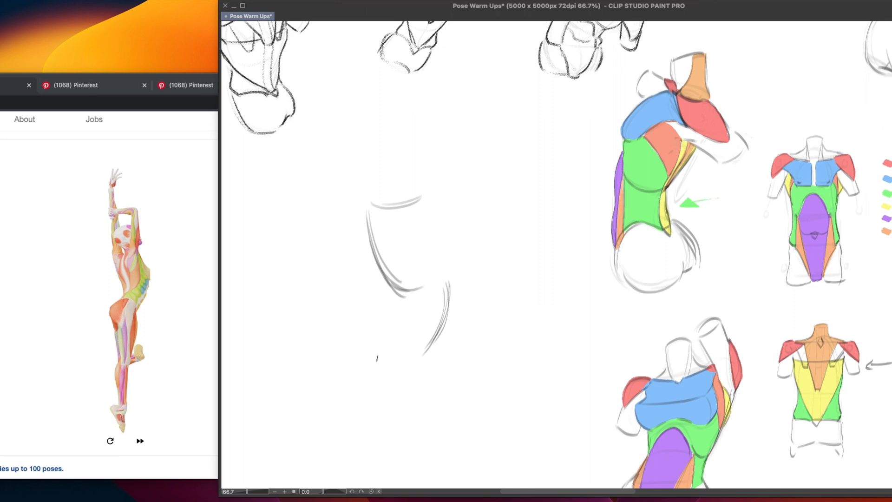
Sketch the rounded pelvis below the ribcage and join the two with a short waist line
left_click_drag(361, 349, 422, 326)
left_click_drag(424, 353, 414, 369)
left_click_drag(356, 361, 424, 329)
left_click_drag(424, 352, 406, 371)
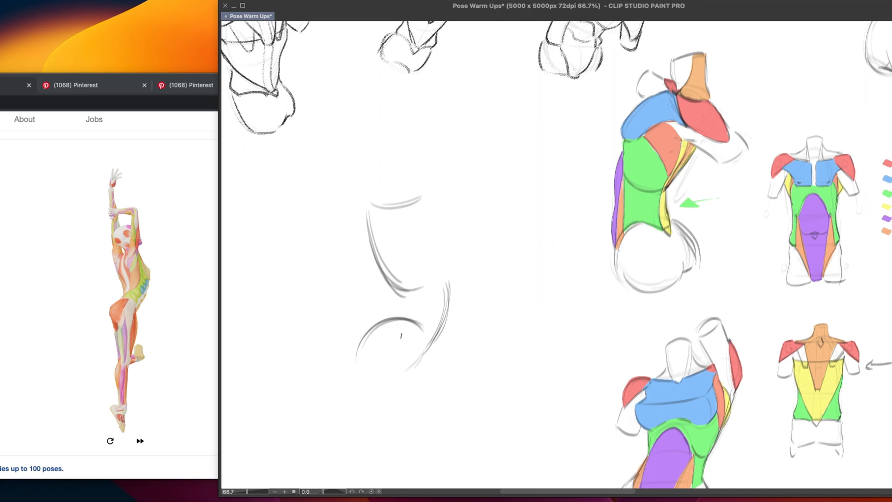
left_click_drag(349, 355, 422, 328)
left_click_drag(399, 294, 395, 317)
left_click_drag(427, 325, 415, 366)
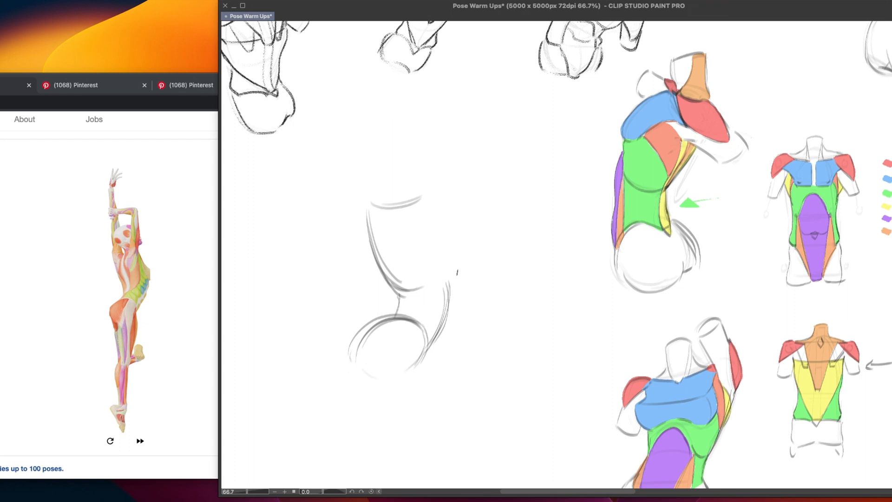
Close the ribcage's lower edge and sketch the inner edge and top of the right raised arm
mouse_move(395, 284)
left_mouse_down()
mouse_move(437, 272)
mouse_move(433, 281)
left_mouse_up()
key("super+z")
left_click_drag(415, 289, 449, 278)
left_click_drag(403, 204, 418, 193)
left_click_drag(414, 173, 409, 212)
left_click_drag(413, 172, 417, 156)
left_click_drag(440, 161, 445, 202)
key("ctrl+z")
key("ctrl+z")
left_click_drag(420, 147, 443, 144)
mouse_move(417, 149)
left_mouse_down()
mouse_move(454, 150)
mouse_move(439, 151)
mouse_move(445, 211)
left_mouse_up()
key("ctrl+z")
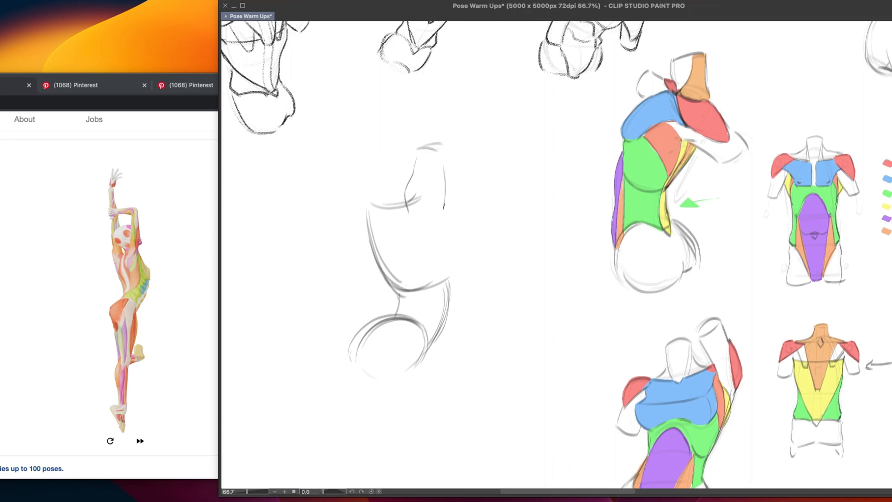
key("ctrl+z")
mouse_move(441, 161)
left_mouse_down()
mouse_move(441, 209)
mouse_move(454, 230)
mouse_move(448, 260)
left_mouse_up()
key("ctrl+z")
Draw the bulge below the right armpit and redraw the right waist curve down to the pelvis
key("ctrl+z")
key("ctrl+z")
mouse_move(461, 236)
left_mouse_down()
mouse_move(447, 261)
mouse_move(453, 256)
mouse_move(452, 298)
mouse_move(450, 273)
mouse_move(448, 309)
mouse_move(424, 356)
left_mouse_up()
key("ctrl+z")
key("ctrl+z")
mouse_move(450, 268)
left_mouse_down()
mouse_move(450, 301)
mouse_move(423, 362)
left_mouse_up()
key("ctrl+z")
mouse_move(451, 270)
left_mouse_down()
mouse_move(446, 310)
mouse_move(417, 362)
left_mouse_up()
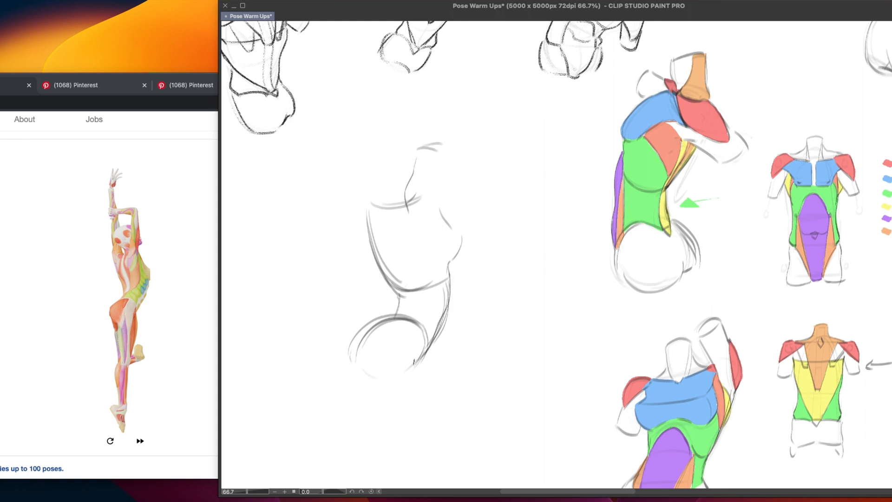
key("ctrl+z")
mouse_move(450, 272)
left_mouse_down()
mouse_move(452, 298)
mouse_move(421, 360)
left_mouse_up()
key("ctrl+z")
mouse_move(451, 272)
left_mouse_down()
mouse_move(451, 308)
mouse_move(424, 361)
left_mouse_up()
Reinforce the upper curve of the pelvis with a fresh stroke
mouse_move(386, 318)
left_mouse_down()
mouse_move(410, 315)
mouse_move(426, 342)
left_mouse_up()
key("ctrl+z")
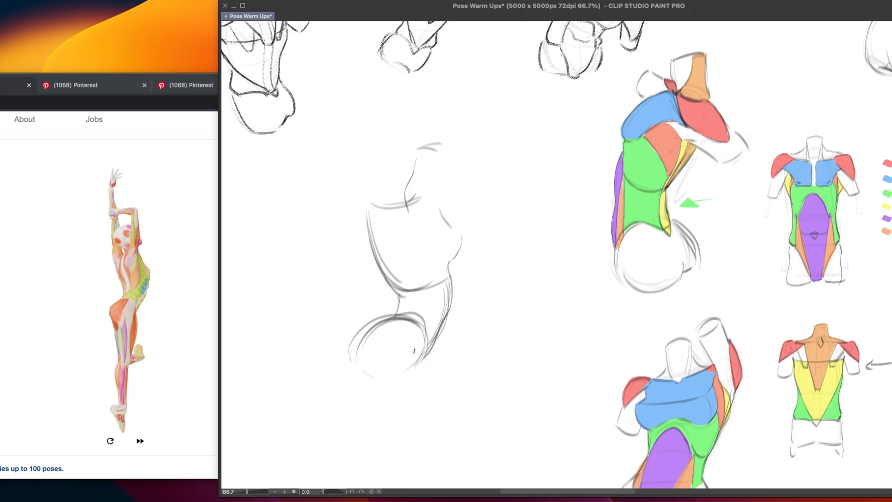
key("ctrl+z")
left_click_drag(396, 316, 431, 338)
Try a centre line down the coloured raised-arm torso
scroll(450, 176, "down", 5)
scroll(450, 175, "right", 4)
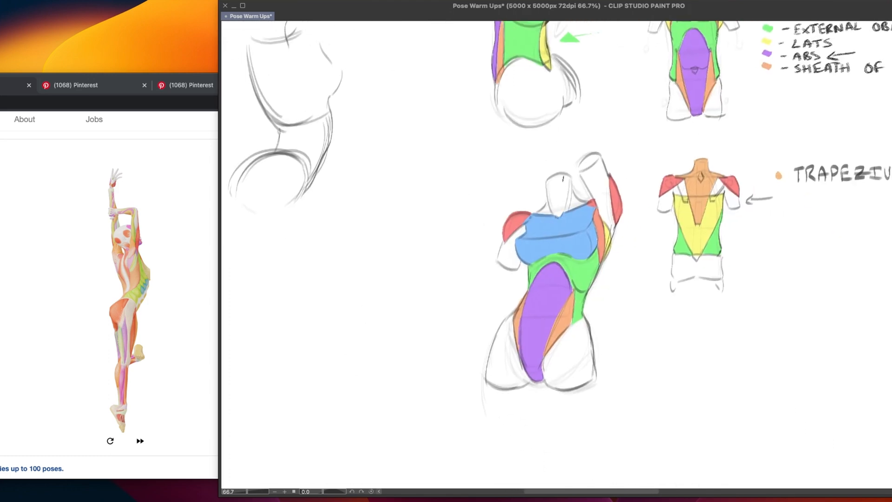
left_click_drag(558, 173, 535, 381)
key("ctrl+z")
mouse_move(410, 321)
left_mouse_down()
mouse_move(472, 378)
mouse_move(471, 353)
mouse_move(486, 346)
left_mouse_up()
left_click_drag(440, 178, 431, 153)
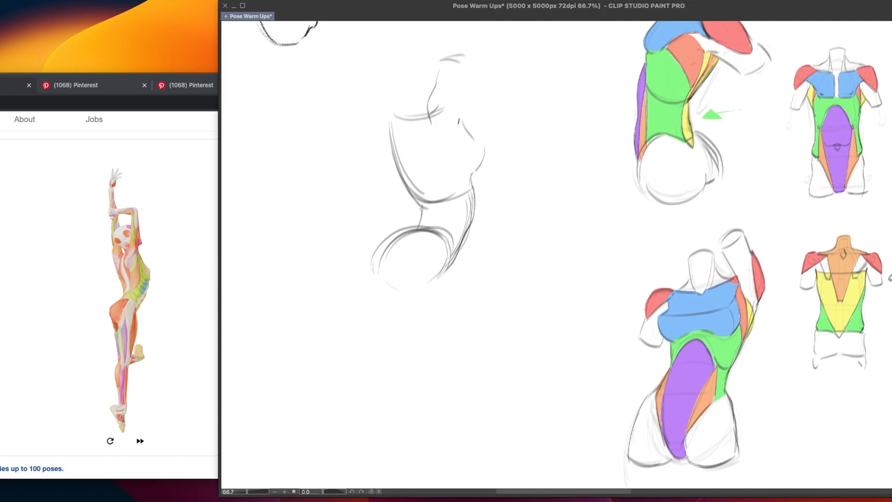
Draw the curved spine line from the neck down through the waist of the new back-view torso
scroll(419, 125, "up", 2)
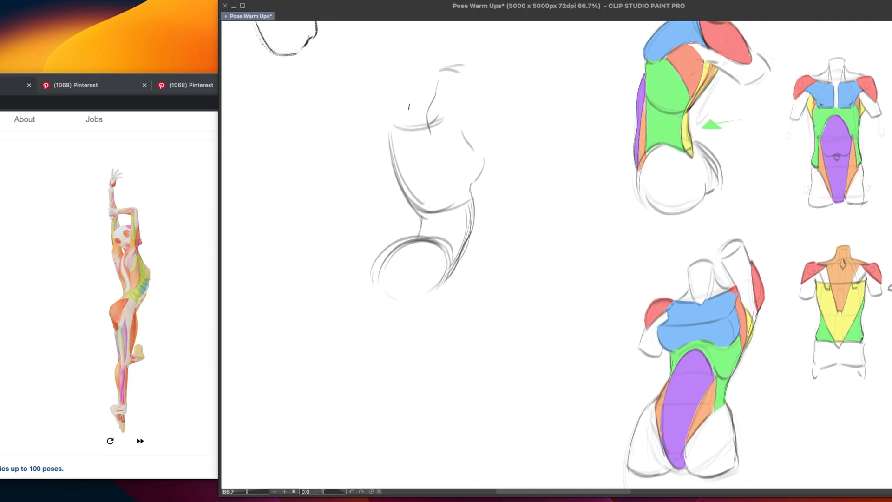
mouse_move(409, 106)
left_mouse_down()
mouse_move(409, 168)
mouse_move(424, 205)
left_mouse_up()
key("ctrl+z")
mouse_move(408, 105)
left_mouse_down()
mouse_move(406, 163)
mouse_move(428, 217)
mouse_move(422, 242)
left_mouse_up()
left_click_drag(449, 145, 440, 158)
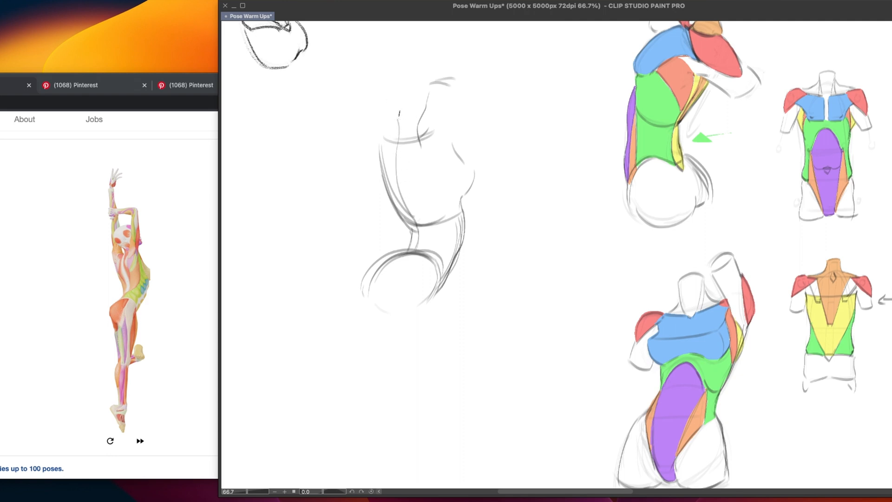
left_click_drag(396, 115, 407, 113)
key("super+z")
mouse_move(398, 115)
left_mouse_down()
mouse_move(413, 131)
mouse_move(426, 125)
mouse_move(407, 132)
mouse_move(393, 120)
mouse_move(386, 139)
left_mouse_up()
key("super+z")
Sketch the left raised arm's edges and top, plus loose contours at the base of the neck
left_click_drag(371, 119, 379, 157)
key("ctrl+z")
left_click_drag(373, 118, 380, 156)
mouse_move(372, 76)
left_mouse_down()
mouse_move(373, 112)
mouse_move(393, 84)
left_mouse_up()
key("ctrl+z")
mouse_move(395, 85)
left_mouse_down()
mouse_move(398, 107)
mouse_move(412, 98)
left_mouse_up()
key("ctrl+z")
key("ctrl+z")
key("ctrl+z")
key("ctrl+z")
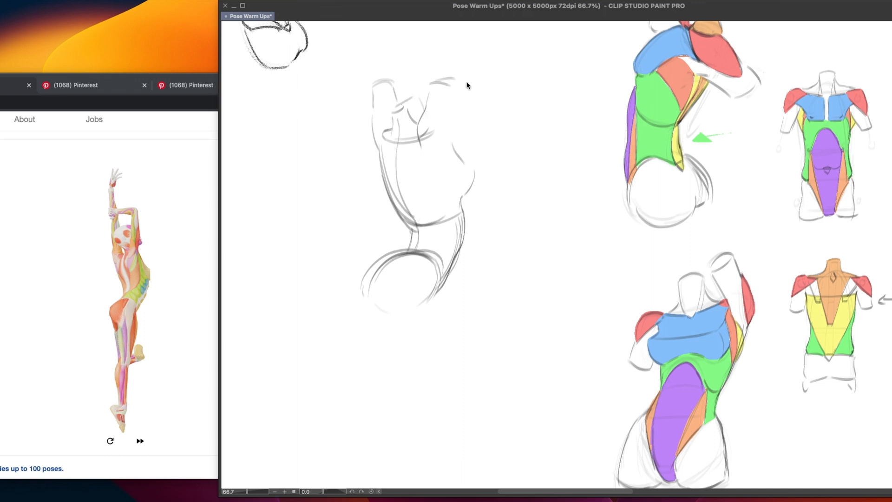
Rework the contours around the neck base and round off the left shoulder
key("ctrl+z")
mouse_move(394, 109)
left_mouse_down()
mouse_move(410, 97)
mouse_move(394, 109)
mouse_move(420, 108)
mouse_move(423, 116)
mouse_move(429, 107)
mouse_move(407, 107)
left_mouse_up()
key("ctrl+z")
key("ctrl+z")
scroll(445, 130, "down", 2)
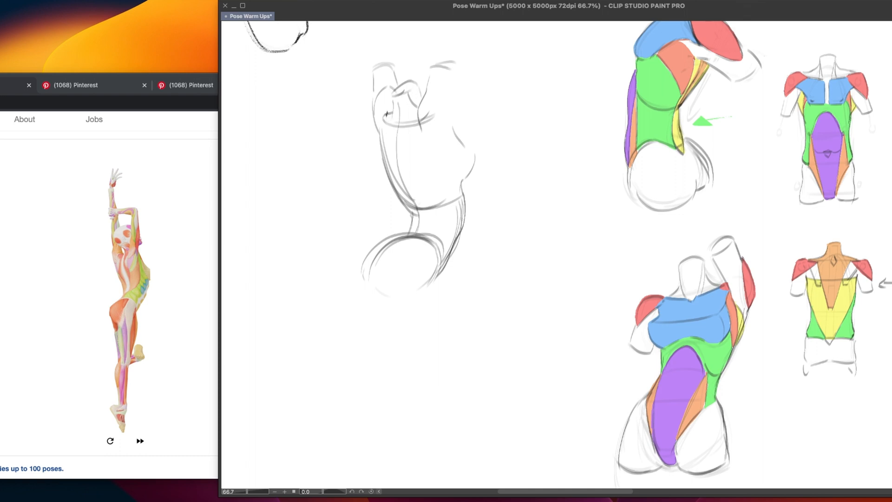
left_click_drag(389, 109, 389, 122)
Outline the right shoulder blade on the back and add the shoulder contour of the right raised arm
mouse_move(418, 126)
left_mouse_down()
mouse_move(408, 149)
mouse_move(437, 174)
left_mouse_up()
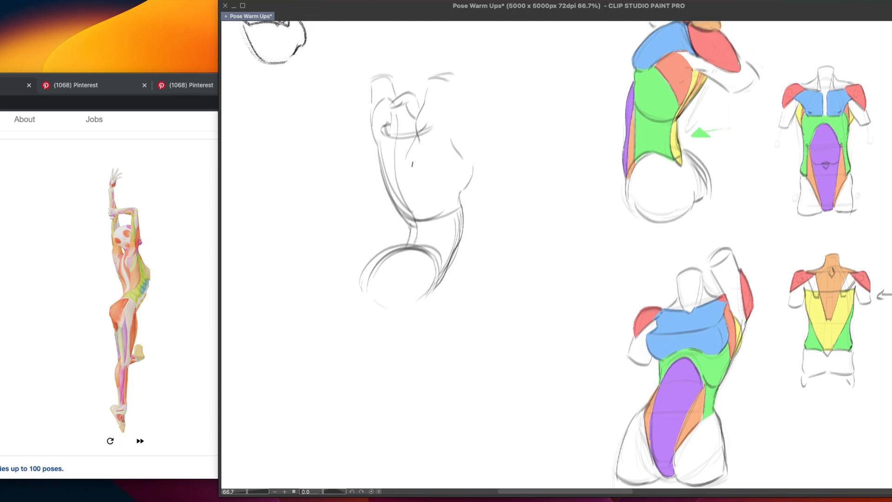
mouse_move(415, 139)
left_mouse_down()
mouse_move(406, 163)
mouse_move(435, 202)
mouse_move(449, 165)
mouse_move(406, 163)
mouse_move(428, 187)
left_mouse_up()
key("super+z")
key("super+z")
left_click_drag(767, 314, 601, 326)
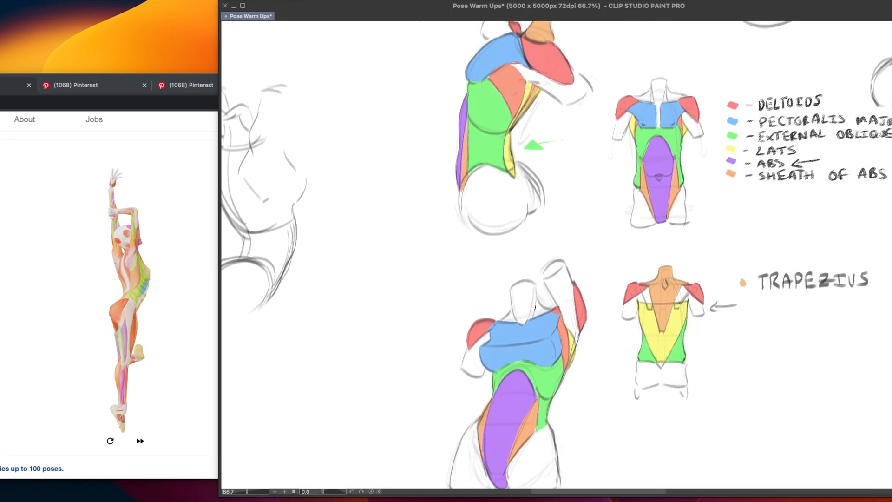
mouse_move(539, 302)
left_mouse_down()
mouse_move(600, 304)
mouse_move(604, 314)
left_mouse_up()
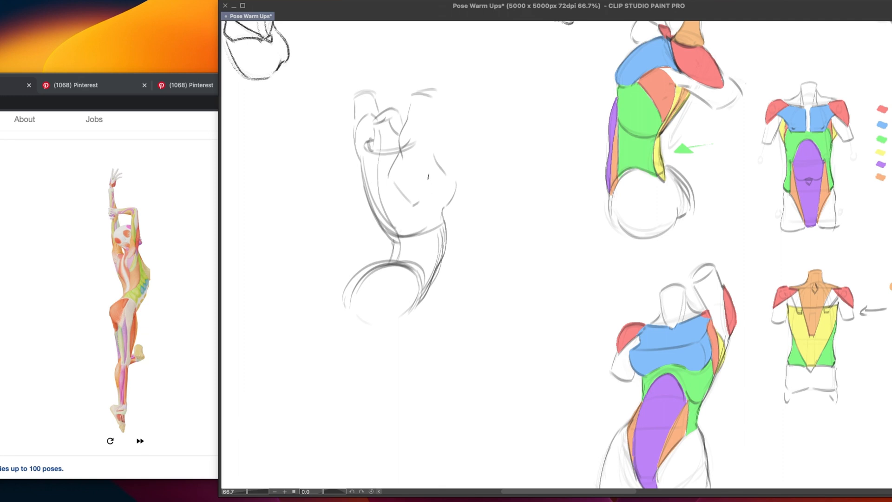
left_click_drag(419, 166, 420, 204)
left_click_drag(414, 109, 427, 146)
Try horizontal proportion lines across the front torso diagram's chest, waist and hips
left_click_drag(589, 321, 393, 379)
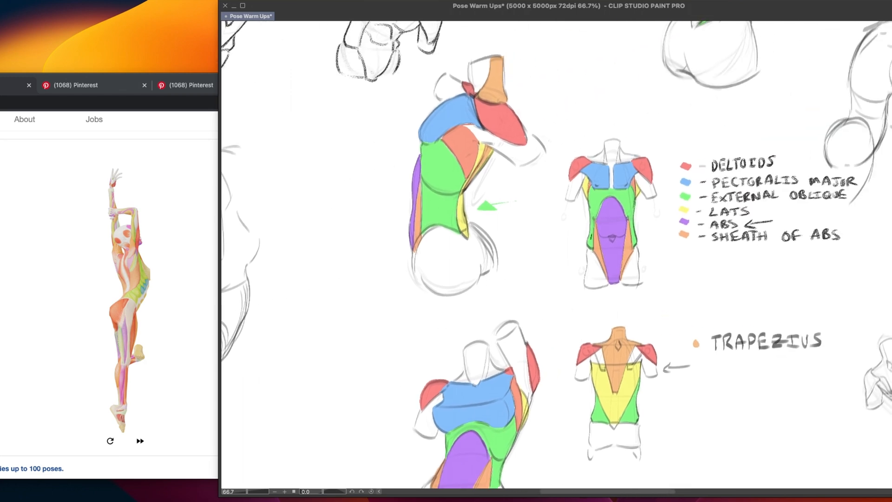
left_click_drag(564, 219, 651, 217)
left_click_drag(587, 190, 644, 190)
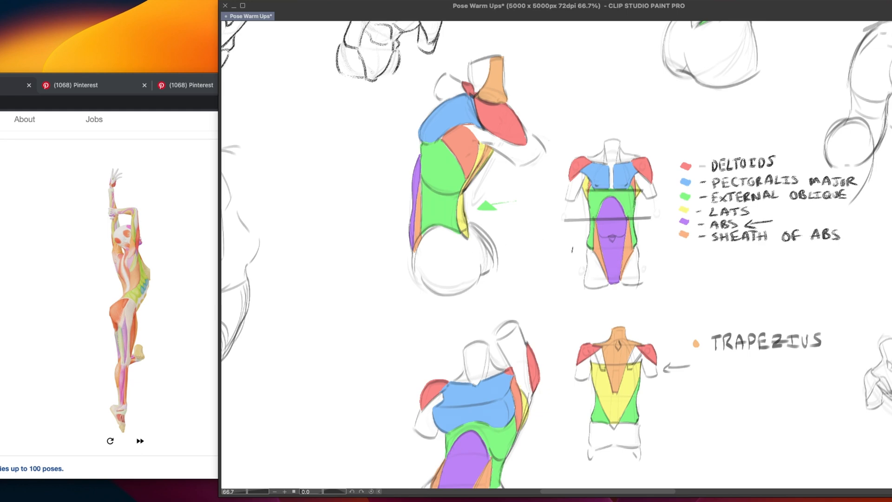
left_click_drag(572, 249, 655, 243)
left_click_drag(573, 255, 571, 286)
left_click_drag(652, 251, 648, 284)
left_click_drag(577, 238, 653, 233)
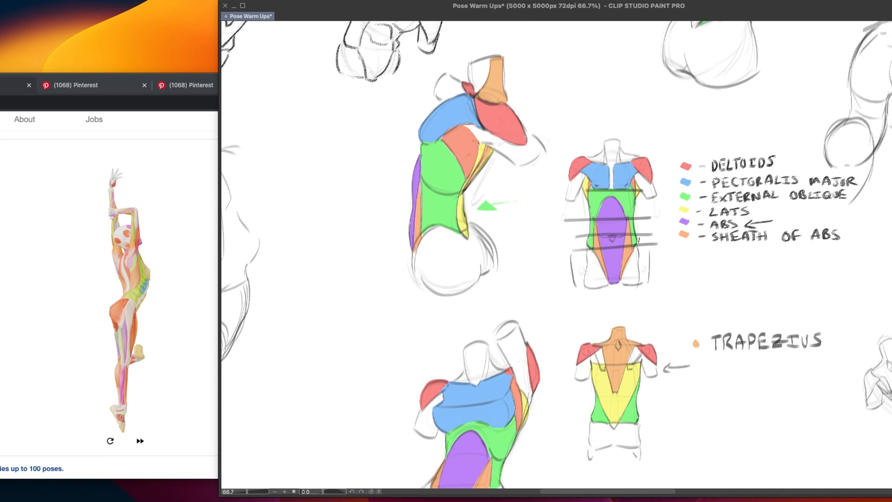
key("super+z")
key("super+z")
key("super+z")
key("super+z")
key("super+z")
key("super+z")
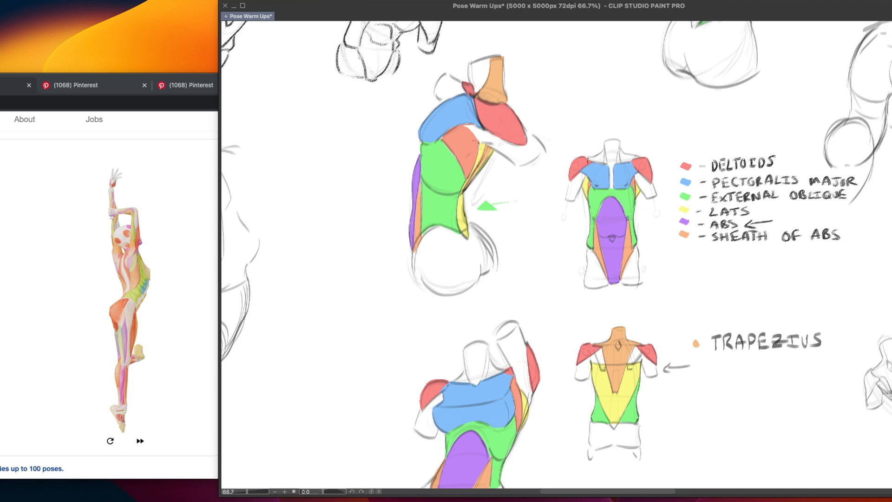
Try a horizontal line above the front torso diagram, divided into parts labelled 1 and 2
left_click_drag(584, 162, 645, 159)
key("super+z")
key("super+z")
left_click_drag(570, 108, 654, 108)
left_click_drag(596, 101, 595, 120)
mouse_move(624, 91)
left_mouse_down()
mouse_move(631, 101)
mouse_move(581, 104)
left_mouse_up()
key("super+z")
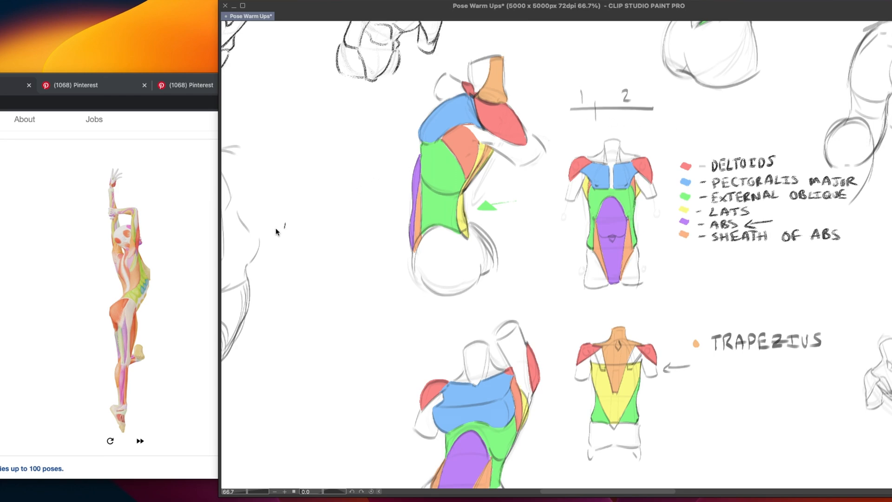
key("super+z")
key("super+z")
key("super+z")
key("super+z")
Complete the right raised arm on the back-view sketch with its inner edge, top and long outer edge
left_click_drag(414, 415, 534, 353)
mouse_move(456, 415)
left_mouse_down()
mouse_move(487, 386)
mouse_move(555, 384)
left_mouse_up()
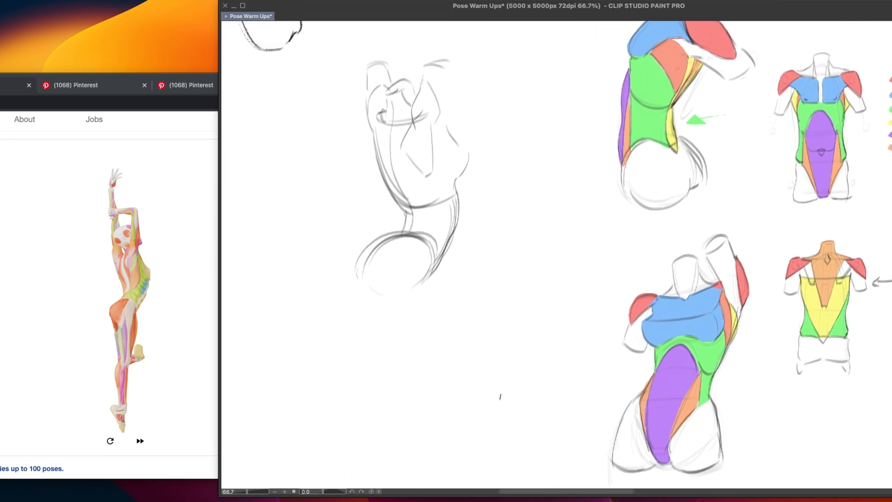
scroll(437, 139, "up", 2)
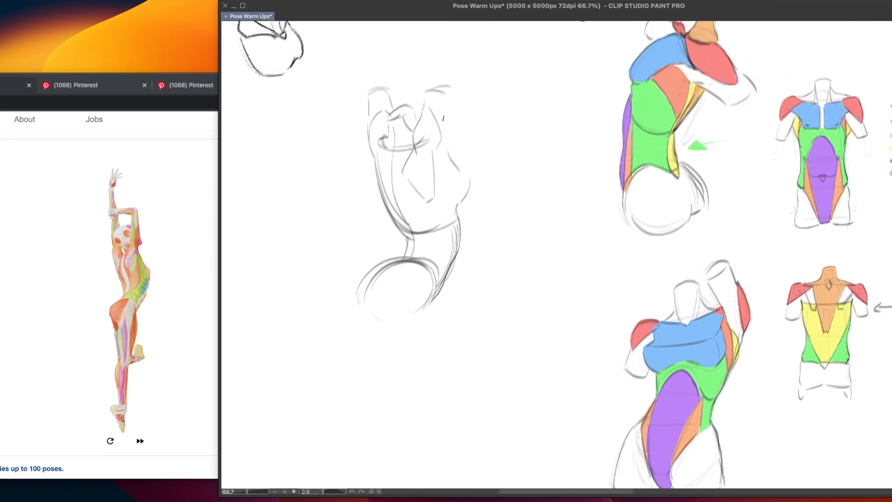
mouse_move(425, 105)
left_mouse_down()
mouse_move(442, 138)
mouse_move(434, 157)
left_mouse_up()
key("super+z")
mouse_move(424, 107)
left_mouse_down()
mouse_move(427, 89)
mouse_move(454, 88)
mouse_move(449, 99)
mouse_move(454, 88)
left_mouse_up()
key("super+z")
key("super+z")
mouse_move(452, 98)
left_mouse_down()
mouse_move(448, 150)
mouse_move(449, 141)
left_mouse_up()
key("ctrl+z")
left_click_drag(451, 91, 454, 164)
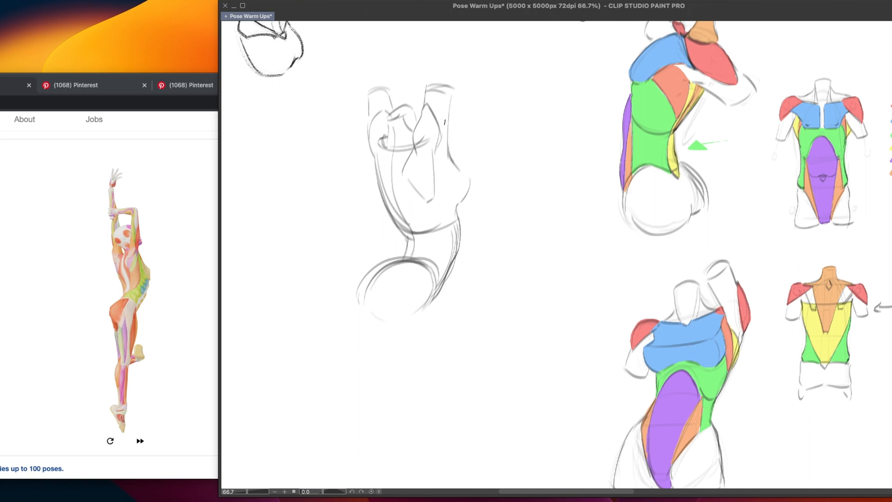
Redraw the right raised arm's lower outer edge and its transition into the right side of the back
key("ctrl+z")
key("ctrl+z")
left_click_drag(450, 104, 450, 144)
left_click_drag(448, 150, 466, 177)
Try contour and inner strokes along the left side of the upper back beneath the raised left arm
mouse_move(375, 154)
left_mouse_down()
mouse_move(398, 216)
mouse_move(391, 202)
mouse_move(404, 224)
left_mouse_up()
key("super+z")
key("super+z")
left_click_drag(380, 146, 388, 168)
key("super+z")
key("super+z")
key("super+z")
mouse_move(381, 145)
left_mouse_down()
mouse_move(394, 165)
mouse_move(387, 158)
mouse_move(386, 190)
left_mouse_up()
key("super+z")
key("super+z")
key("super+z")
key("super+z")
left_click_drag(387, 160, 385, 189)
key("super+z")
left_click_drag(386, 158, 382, 188)
left_click_drag(375, 152, 382, 190)
key("super+z")
left_click_drag(375, 154, 384, 188)
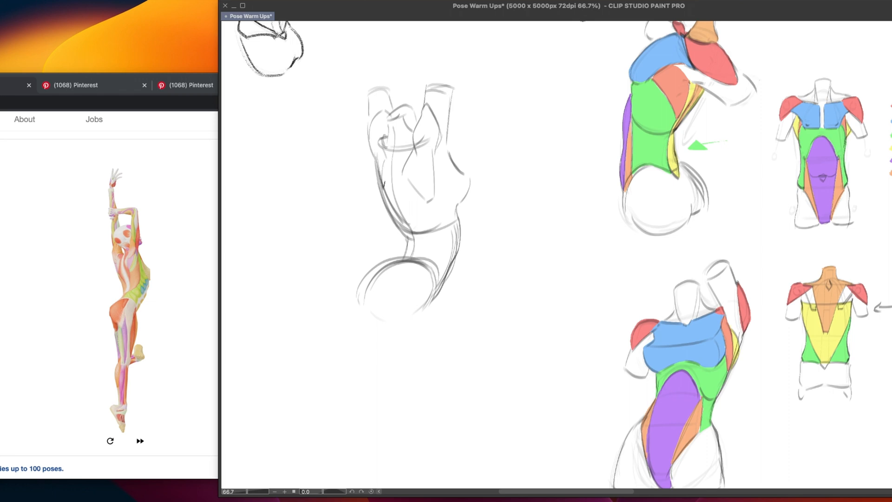
Reinforce the left torso contour beneath the raised arm, and touch up the left arm's outer edge and left waist line
key("super+z")
mouse_move(375, 155)
left_mouse_down()
mouse_move(386, 193)
mouse_move(381, 138)
left_mouse_up()
key("super+z")
mouse_move(381, 142)
left_mouse_down()
mouse_move(388, 157)
mouse_move(381, 144)
left_mouse_up()
key("super+z")
left_click_drag(383, 150, 383, 189)
key("super+z")
key("super+z")
key("super+z")
left_click_drag(375, 156, 384, 192)
key("super+z")
key("super+z")
left_click_drag(376, 157, 383, 187)
left_click_drag(372, 120, 375, 163)
left_click_drag(408, 241, 405, 258)
Draw a curved cross-contour line over the mid-back, from the left torso edge to the lower part of the right shoulder blade
left_click_drag(380, 195, 439, 177)
key("ctrl+z")
left_click_drag(386, 193, 434, 178)
key("ctrl+z")
left_click_drag(383, 195, 436, 180)
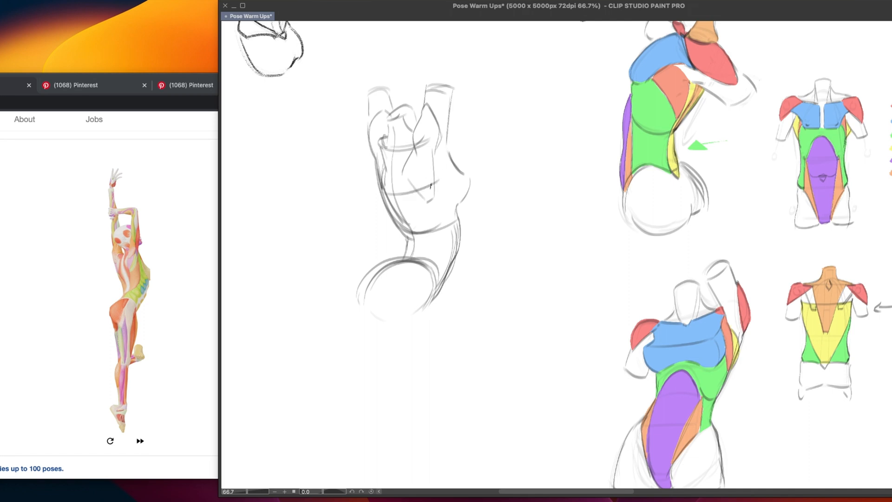
left_click_drag(450, 145, 437, 180)
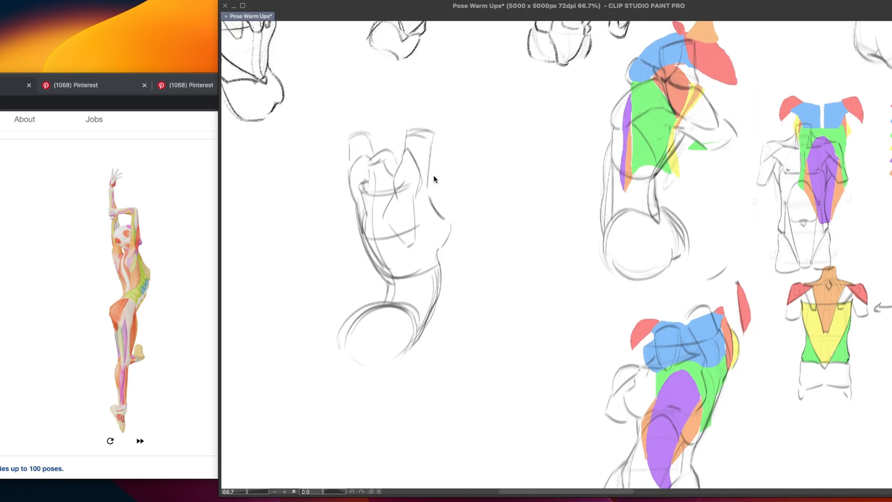
key("ctrl+z")
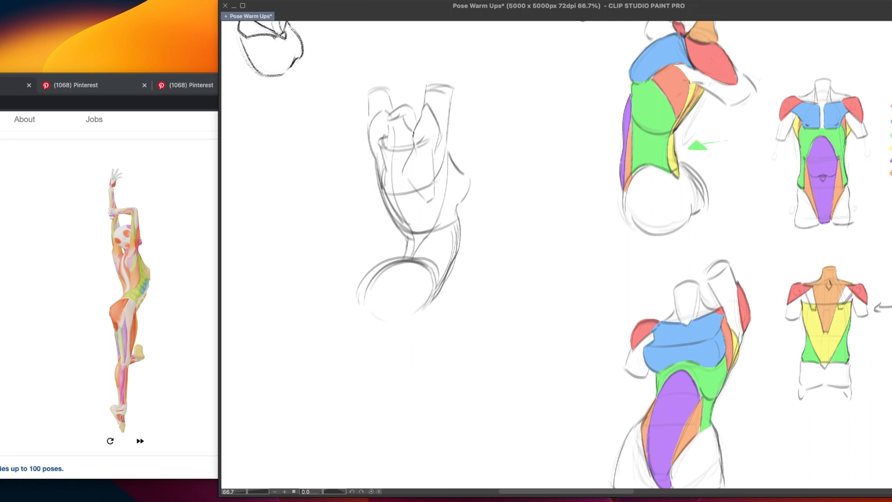
Strengthen the right shoulder blade's inner and outer edges and close the lower outline of the round pelvis
left_click_drag(425, 100, 412, 149)
left_click_drag(431, 149, 433, 203)
mouse_move(403, 319)
left_mouse_down()
mouse_move(367, 298)
mouse_move(413, 327)
left_mouse_up()
key("super+z")
mouse_move(368, 289)
left_mouse_down()
mouse_move(413, 328)
mouse_move(417, 321)
left_mouse_up()
key("super+z")
left_click_drag(438, 290, 413, 328)
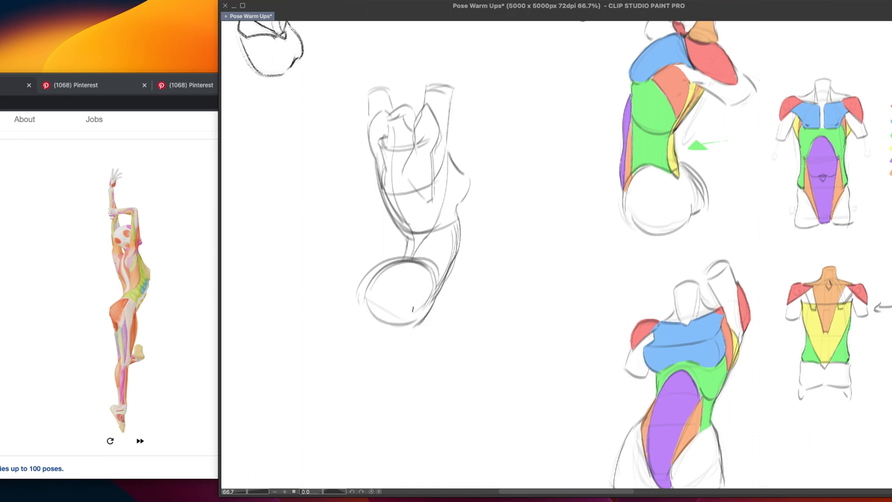
left_click_drag(360, 298, 365, 308)
Fade the rough back-view sketch and draw a cleaner left contour over it from the raised arm down to the waist
mouse_move(402, 376)
left_mouse_down()
mouse_move(425, 115)
mouse_move(423, 277)
left_mouse_up()
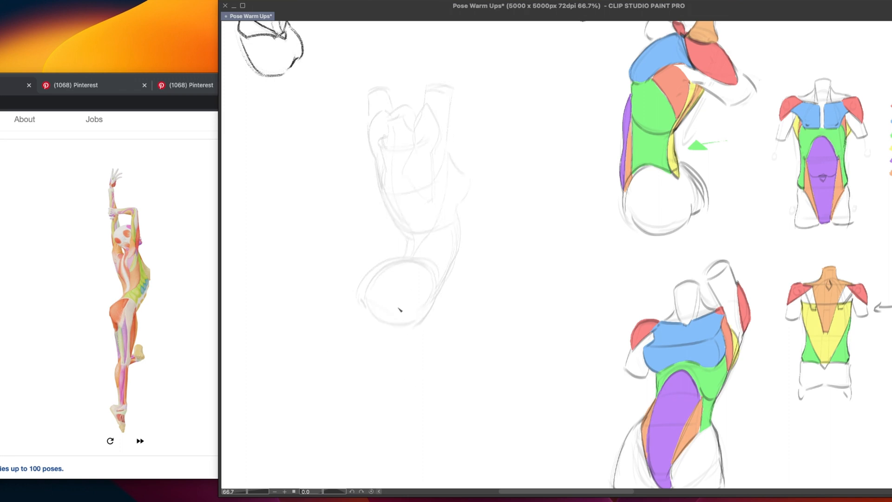
left_click_drag(370, 99, 377, 162)
key("super+z")
left_click_drag(372, 117, 387, 206)
key("super+z")
key("super+z")
left_click_drag(376, 161, 394, 216)
key("super+z")
left_click_drag(375, 153, 394, 205)
key("super+z")
mouse_move(375, 156)
left_mouse_down()
mouse_move(406, 244)
mouse_move(359, 302)
left_mouse_up()
key("super+z")
key("super+z")
key("super+z")
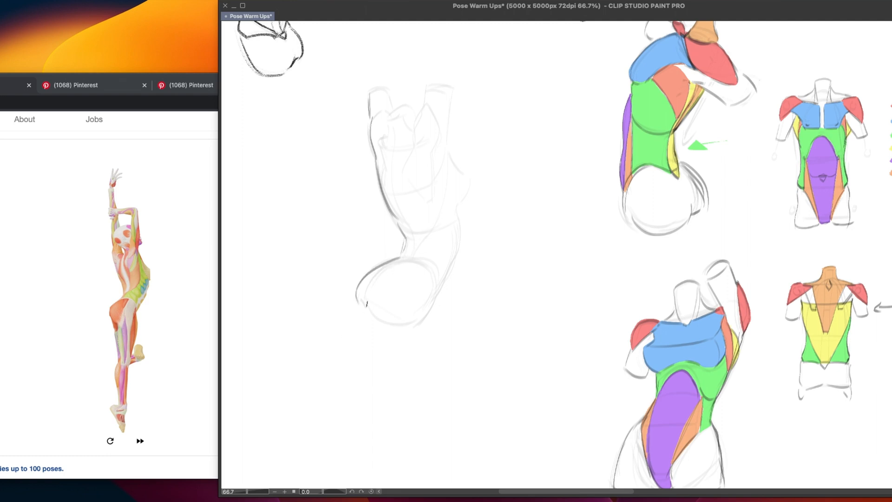
key("super+z")
Redraw the round pelvis outline with cleaner strokes along its upper left and upper right edges
key("super+z")
left_click_drag(398, 258, 358, 294)
left_click_drag(392, 260, 359, 297)
key("super+z")
mouse_move(391, 260)
left_mouse_down()
mouse_move(369, 301)
mouse_move(369, 332)
mouse_move(363, 299)
mouse_move(385, 329)
mouse_move(373, 312)
mouse_move(390, 326)
mouse_move(440, 296)
left_mouse_up()
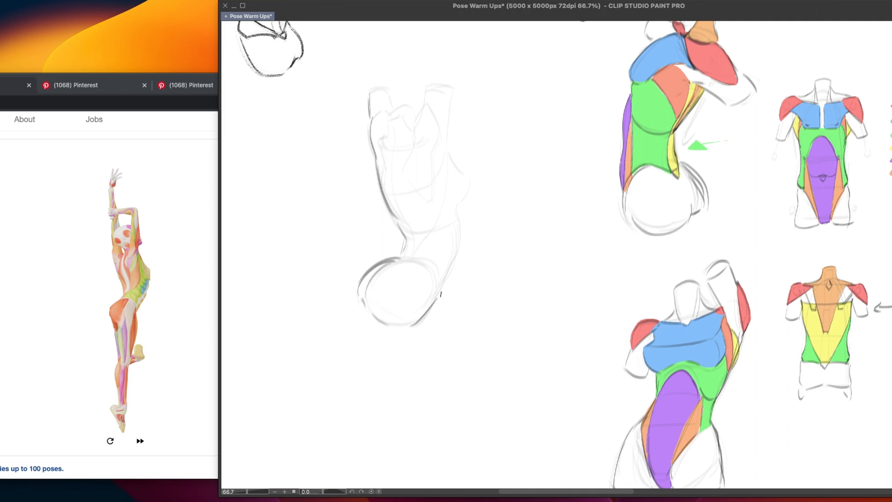
left_click_drag(414, 261, 440, 283)
Try several strokes for the right waist line curving down into the hip, and reinforce the pelvis's right edge
mouse_move(460, 229)
left_mouse_down()
mouse_move(460, 254)
mouse_move(442, 286)
left_mouse_up()
key("super+z")
left_click_drag(461, 248, 444, 283)
left_click_drag(460, 250, 426, 312)
key("super+z")
left_click_drag(461, 238, 440, 285)
key("super+z")
left_click_drag(460, 221, 432, 311)
key("super+z")
Darken the right side contour from beneath the breast down to the hip
key("super+z")
left_click_drag(441, 274, 432, 303)
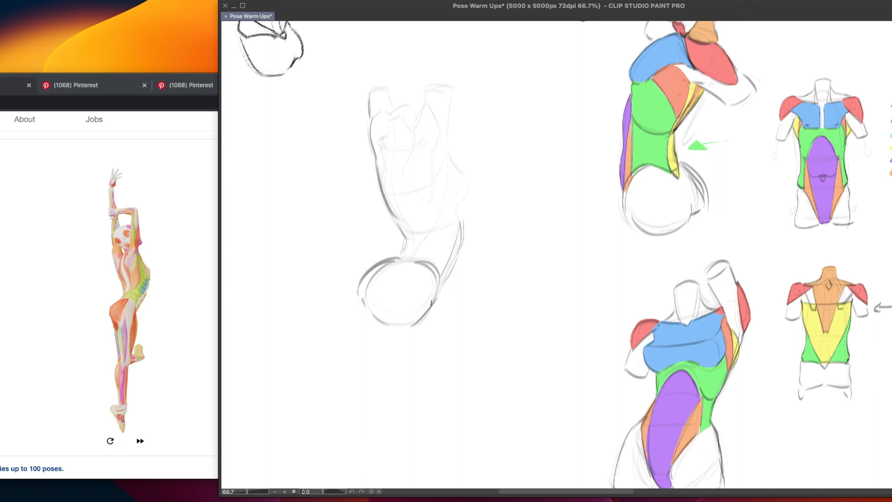
left_click_drag(458, 251, 439, 299)
key("super+z")
left_click_drag(457, 255, 435, 302)
left_click_drag(461, 215, 452, 253)
left_click_drag(463, 217, 437, 300)
mouse_move(461, 213)
left_mouse_down()
mouse_move(463, 242)
mouse_move(434, 306)
left_mouse_up()
left_click_drag(461, 223, 457, 206)
Draw the breast outline projecting on the right side and the outer edge of the raised right arm
left_click_drag(449, 155, 465, 178)
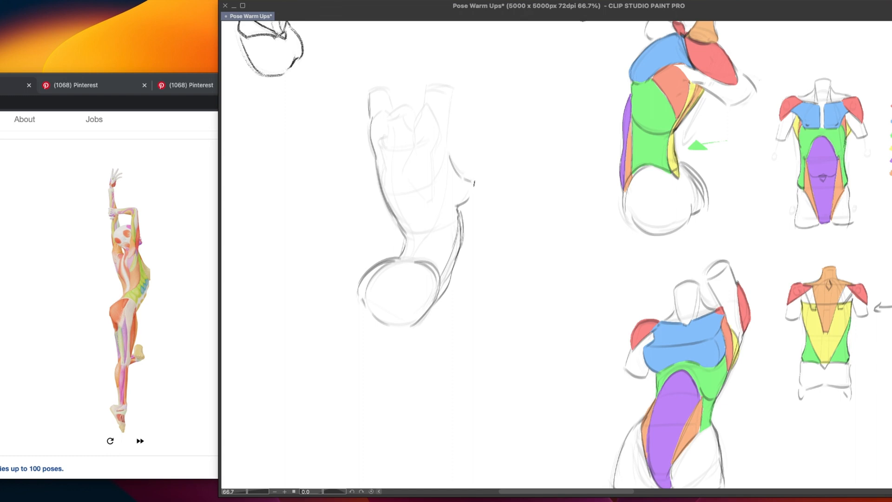
left_click_drag(471, 184, 461, 205)
left_click_drag(447, 153, 454, 167)
left_click_drag(453, 91, 450, 152)
Draw the raised right arm's inner edge and the pointed lower edges of the right shoulder blade
mouse_move(425, 88)
left_mouse_down()
mouse_move(453, 86)
mouse_move(424, 112)
mouse_move(400, 171)
mouse_move(427, 197)
left_mouse_up()
key("ctrl+z")
key("ctrl+z")
left_click_drag(407, 169, 429, 194)
left_click_drag(431, 152, 432, 196)
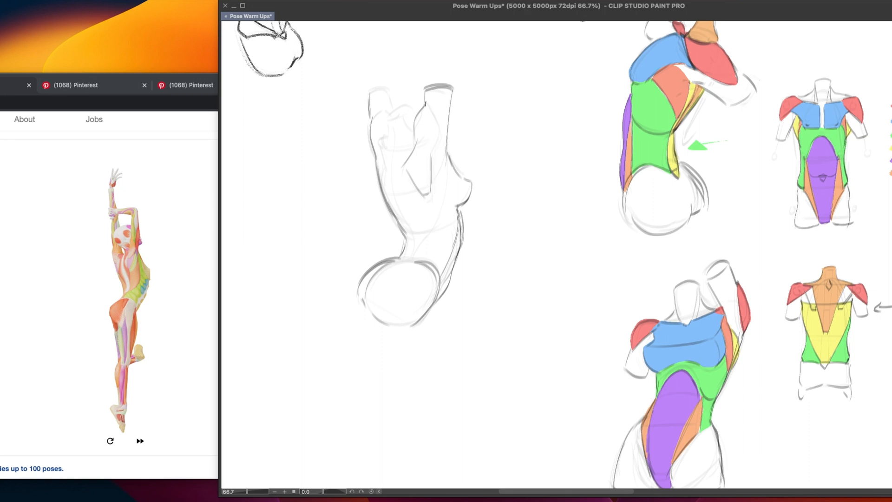
mouse_move(428, 104)
left_mouse_down()
mouse_move(438, 130)
mouse_move(433, 154)
left_mouse_up()
key("ctrl+z")
key("ctrl+z")
Draw the small peaked landmark at the base of the neck and the curved neck opening between the arms
mouse_move(394, 145)
left_mouse_down()
mouse_move(392, 156)
mouse_move(398, 151)
left_mouse_up()
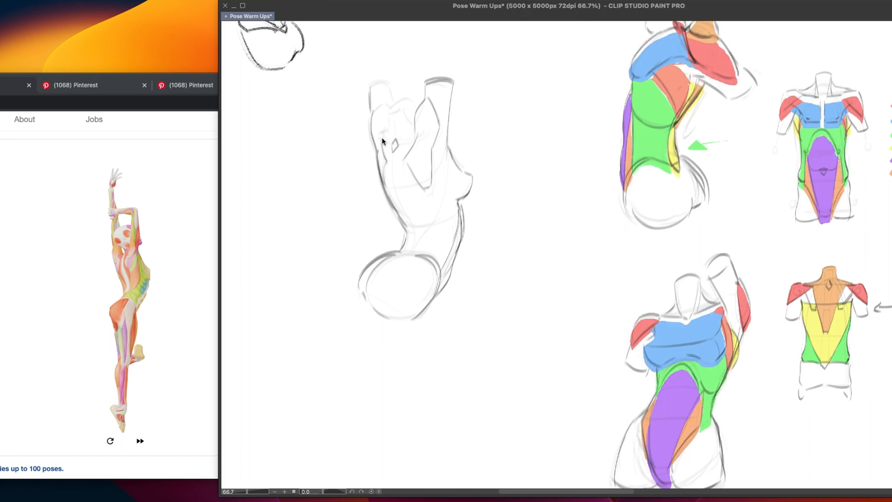
key("super+z")
mouse_move(381, 148)
left_mouse_down()
mouse_move(388, 121)
mouse_move(410, 105)
mouse_move(415, 123)
mouse_move(402, 117)
mouse_move(415, 140)
left_mouse_up()
key("super+z")
key("super+z")
key("super+z")
key("super+z")
key("super+z")
key("super+z")
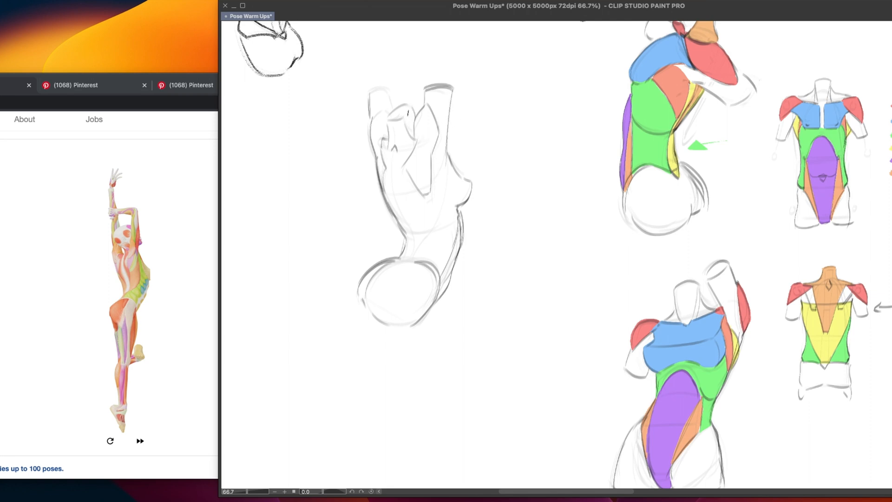
left_click_drag(403, 108, 414, 120)
Draw the long edges of the trapezius tapering down the back to a point above the waist
left_click_drag(412, 156, 414, 230)
left_click_drag(382, 160, 403, 227)
key("super+z")
key("super+z")
left_click_drag(383, 169, 405, 232)
key("super+z")
left_click_drag(383, 169, 402, 227)
left_click_drag(381, 156, 395, 205)
mouse_move(394, 120)
left_mouse_down()
mouse_move(405, 259)
mouse_move(432, 267)
left_mouse_up()
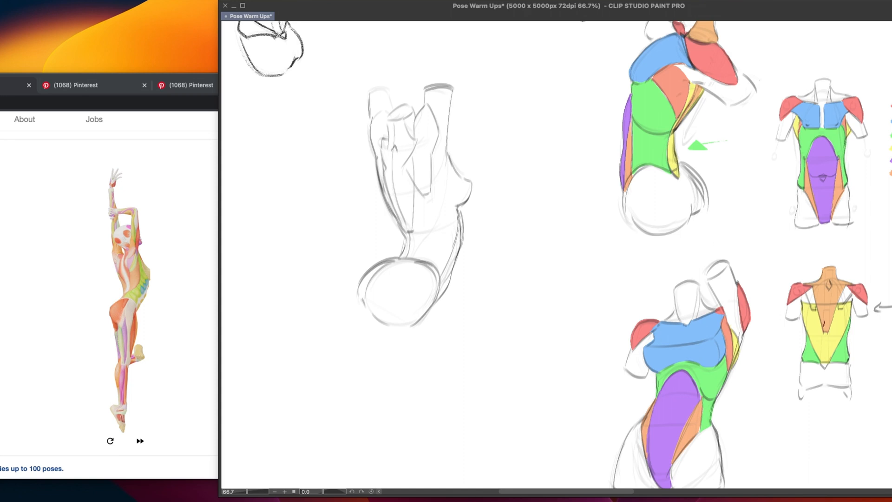
Draw the curved cross-contour over the mid-back and the right edge of the lats running from the armpit to the waist
mouse_move(828, 357)
left_mouse_down()
mouse_move(837, 367)
mouse_move(824, 378)
left_mouse_up()
key("ctrl+z")
mouse_move(389, 195)
left_mouse_down()
mouse_move(443, 168)
mouse_move(426, 184)
mouse_move(430, 233)
mouse_move(406, 261)
left_mouse_up()
key("ctrl+z")
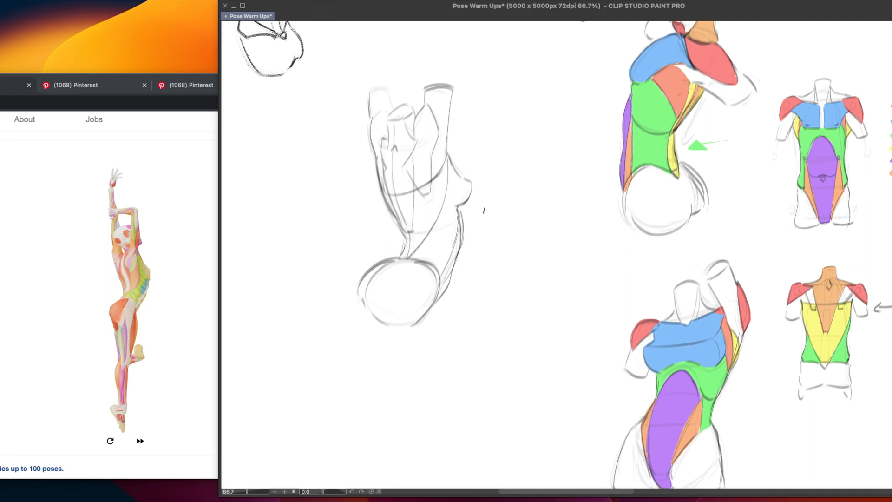
left_click_drag(462, 199, 460, 206)
mouse_move(452, 168)
left_mouse_down()
mouse_move(457, 203)
mouse_move(446, 211)
left_mouse_up()
Darken the outline of the raised left arm
mouse_move(370, 95)
left_mouse_down()
mouse_move(384, 87)
mouse_move(395, 108)
mouse_move(370, 134)
mouse_move(381, 109)
mouse_move(389, 117)
left_mouse_up()
key("ctrl+z")
key("ctrl+z")
key("ctrl+z")
key("ctrl+z")
Try two small comparison sketches of tapered body shapes with an arrow in the blank space beside the torso
mouse_move(531, 162)
left_mouse_down()
mouse_move(550, 166)
mouse_move(557, 240)
left_mouse_up()
left_click_drag(519, 172, 555, 240)
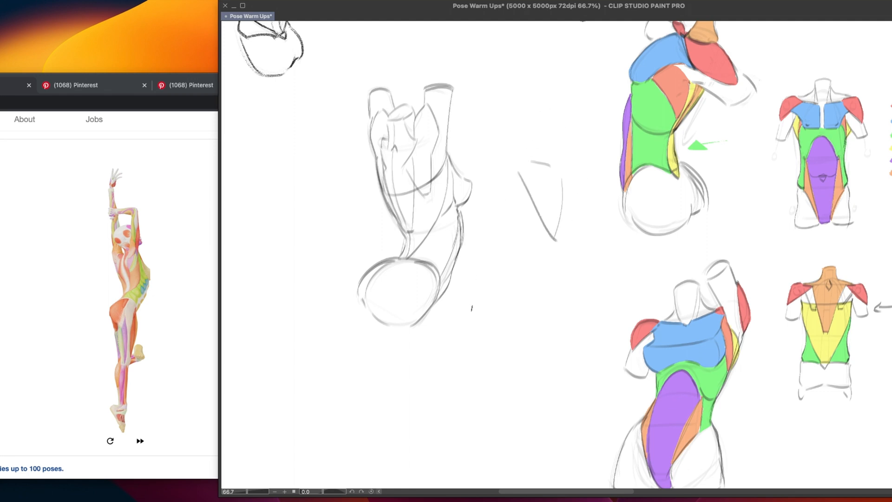
mouse_move(521, 352)
left_mouse_down()
mouse_move(518, 322)
mouse_move(560, 285)
left_mouse_up()
key("super+z")
mouse_move(525, 355)
left_mouse_down()
mouse_move(536, 292)
mouse_move(555, 275)
mouse_move(545, 358)
left_mouse_up()
left_click_drag(480, 320, 509, 317)
left_click_drag(501, 308, 504, 329)
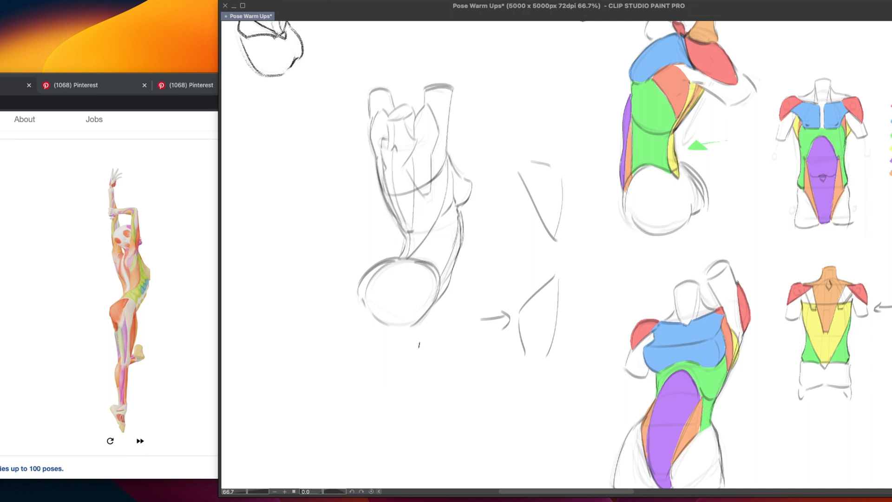
key("super+z")
key("super+z")
key("super+z")
key("super+z")
key("super+z")
key("super+z")
key("super+z")
key("super+z")
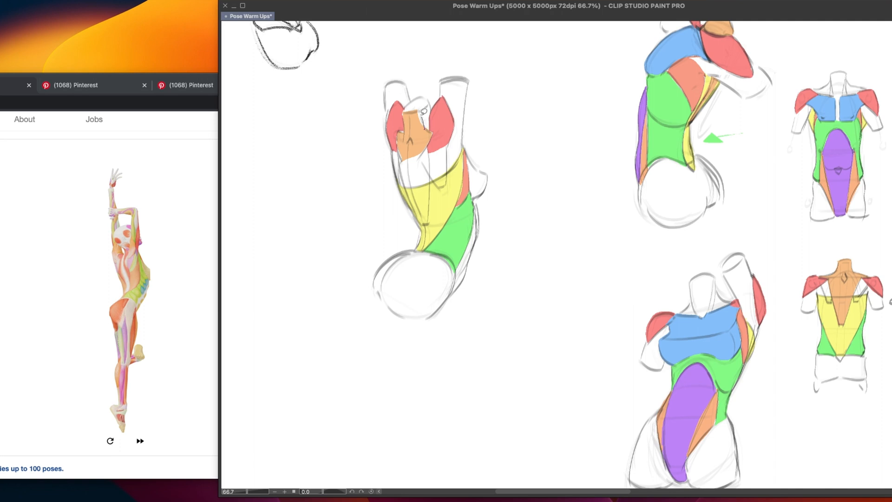
Fill the full trapezius and the abs sheath strip along the right waist in orange, and the breast in blue
left_click_drag(421, 113, 420, 110)
left_click_drag(403, 153, 445, 113)
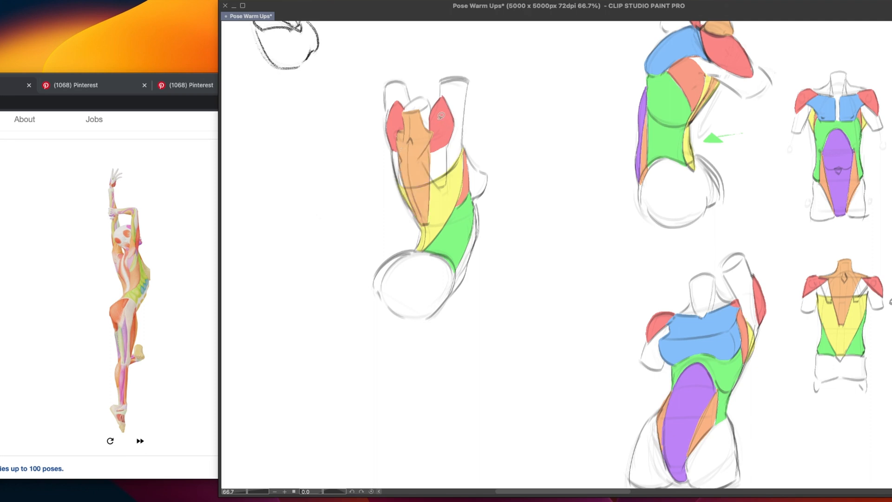
mouse_move(433, 138)
left_mouse_down()
mouse_move(430, 166)
mouse_move(442, 135)
left_mouse_up()
mouse_move(474, 210)
left_mouse_down()
mouse_move(451, 294)
mouse_move(474, 252)
mouse_move(476, 209)
left_mouse_up()
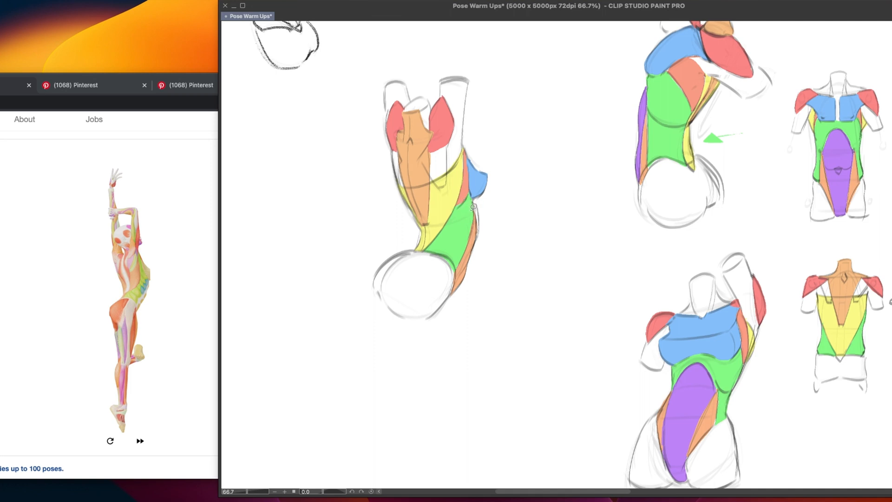
Select the whole coloured back-view torso, move it up and to the right beside the other figures, and deselect it
mouse_move(449, 378)
left_mouse_down()
mouse_move(526, 310)
mouse_move(465, 425)
left_mouse_up()
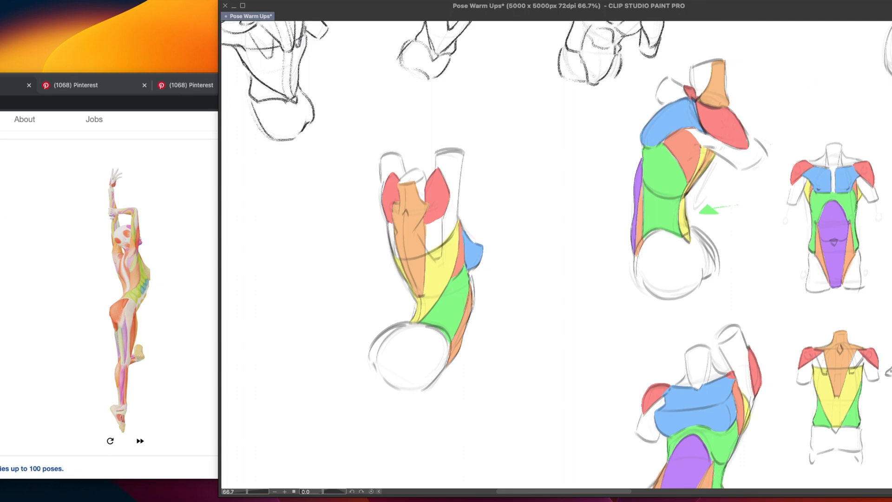
mouse_move(484, 123)
left_mouse_down()
mouse_move(332, 273)
mouse_move(386, 433)
mouse_move(501, 340)
mouse_move(494, 195)
left_mouse_up()
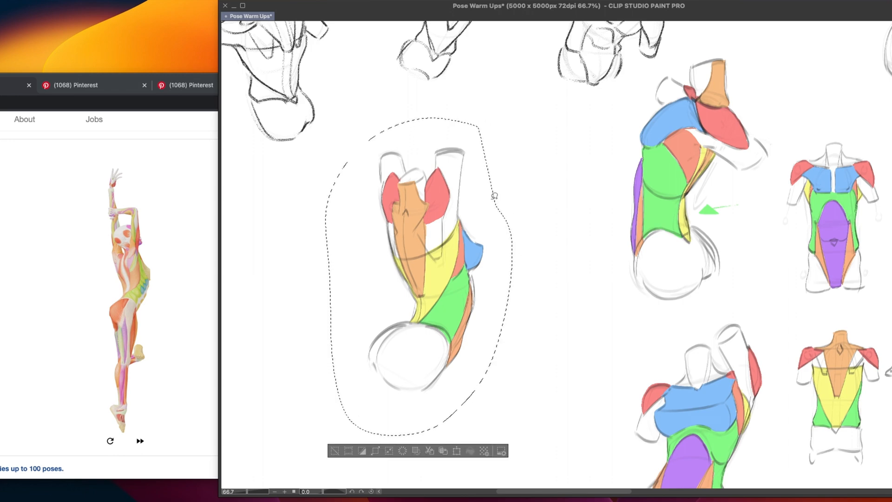
key("ctrl+t")
mouse_move(413, 372)
left_mouse_down()
mouse_move(523, 320)
mouse_move(508, 315)
left_mouse_up()
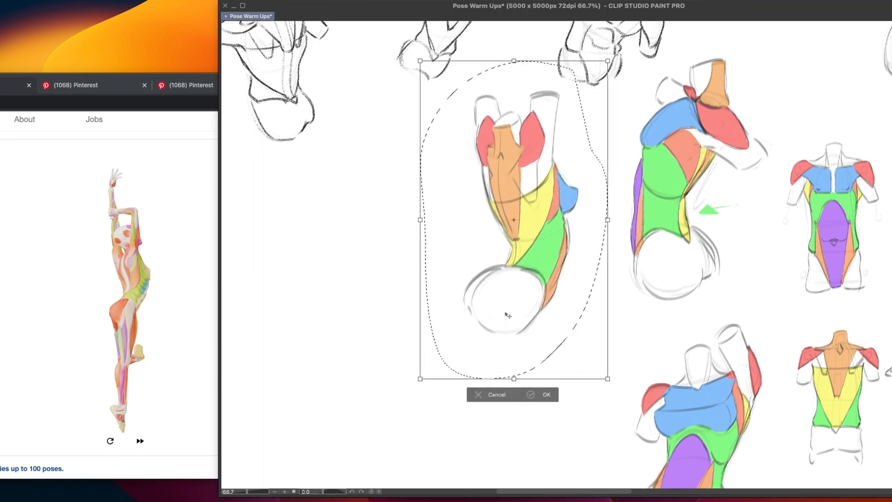
left_click(547, 395)
left_click(436, 396)
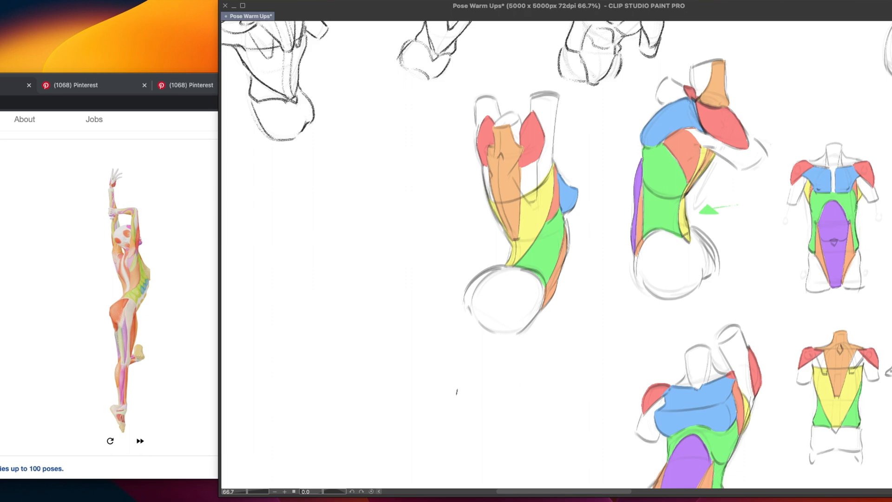
Sketch a simplified angular eye outline with a curved iris line in red beneath the coloured torso
mouse_move(510, 368)
left_mouse_down()
mouse_move(456, 370)
mouse_move(416, 394)
left_mouse_up()
key("super+z")
mouse_move(510, 368)
left_mouse_down()
mouse_move(469, 370)
mouse_move(422, 390)
mouse_move(555, 391)
left_mouse_up()
left_click_drag(422, 395, 462, 406)
mouse_move(483, 414)
left_mouse_down()
mouse_move(549, 394)
mouse_move(508, 412)
left_mouse_up()
key("super+z")
left_click_drag(554, 394, 502, 413)
left_click_drag(472, 386, 506, 388)
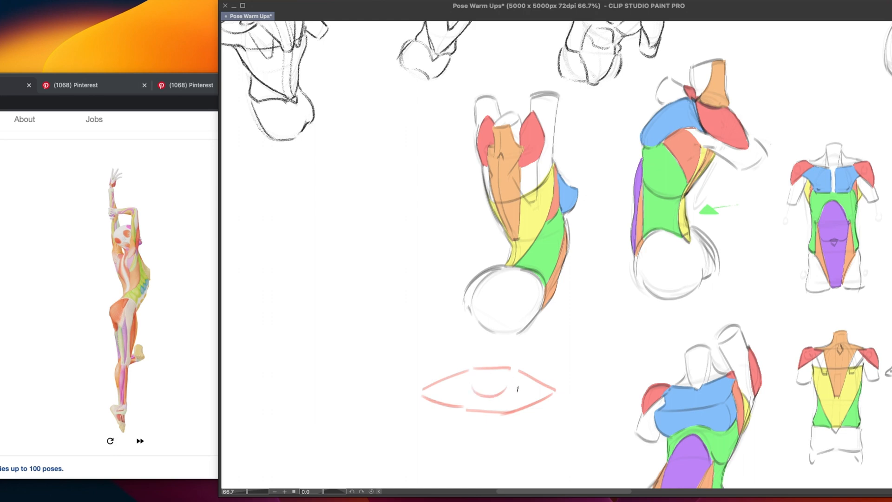
Try red crease strokes beneath and beside the lower lid of the eye sketch
left_click_drag(427, 415, 481, 428)
key("super+z")
mouse_move(425, 418)
left_mouse_down()
mouse_move(473, 428)
mouse_move(557, 411)
left_mouse_up()
left_click_drag(566, 419, 573, 308)
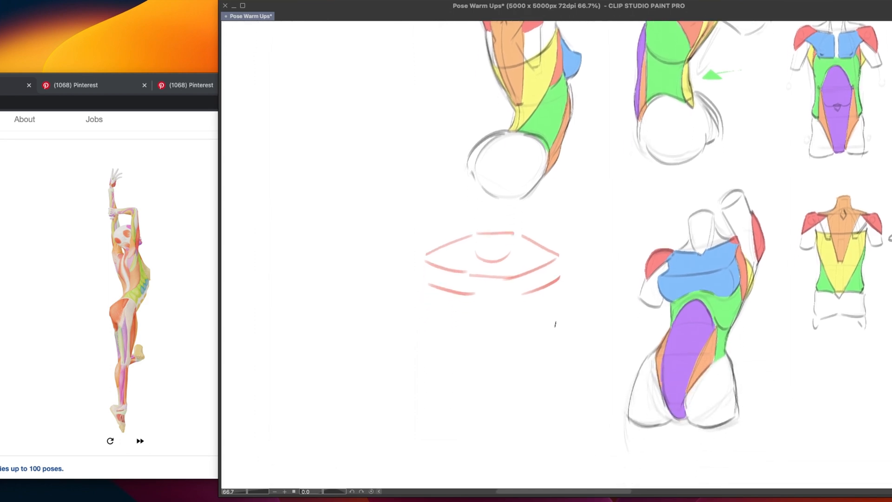
left_click_drag(536, 282, 565, 250)
key("super+z")
left_click_drag(534, 298, 575, 308)
Undo all the strokes of the red eye sketch
key("super+z")
key("super+z")
key("super+z")
key("super+z")
key("super+z")
key("super+z")
key("super+z")
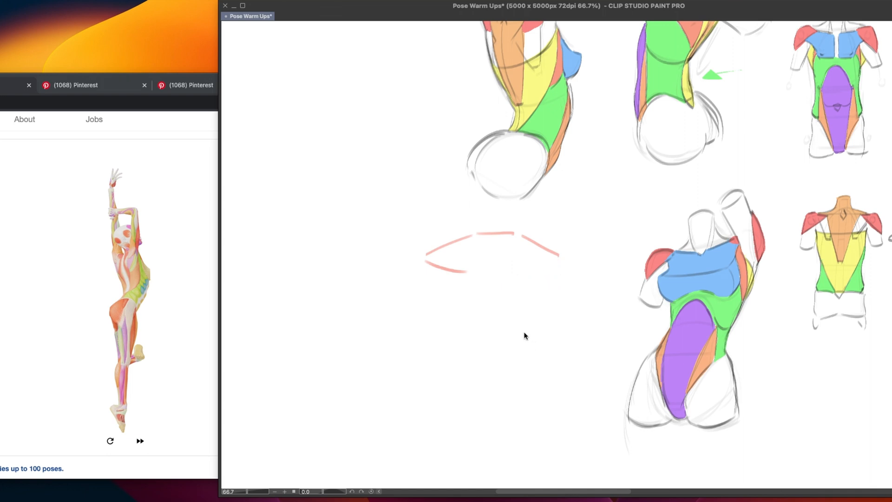
key("super+z")
key("super+z")
key("super+z")
key("super+z")
Try red strokes tracing the inner edge of the right shoulder blade on the coloured back-view torso
left_click_drag(505, 320, 485, 462)
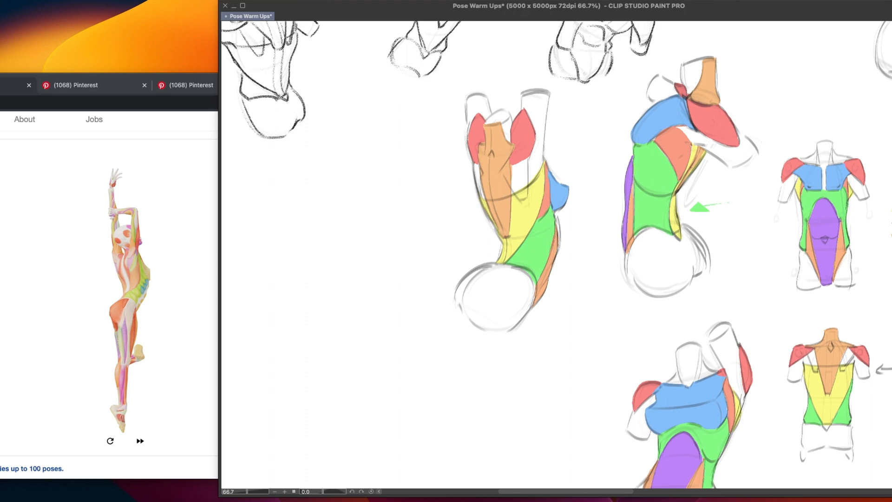
left_click_drag(518, 278, 504, 292)
mouse_move(509, 214)
left_mouse_down()
mouse_move(490, 227)
mouse_move(480, 180)
mouse_move(492, 230)
left_mouse_up()
key("ctrl+z")
key("ctrl+z")
key("ctrl+z")
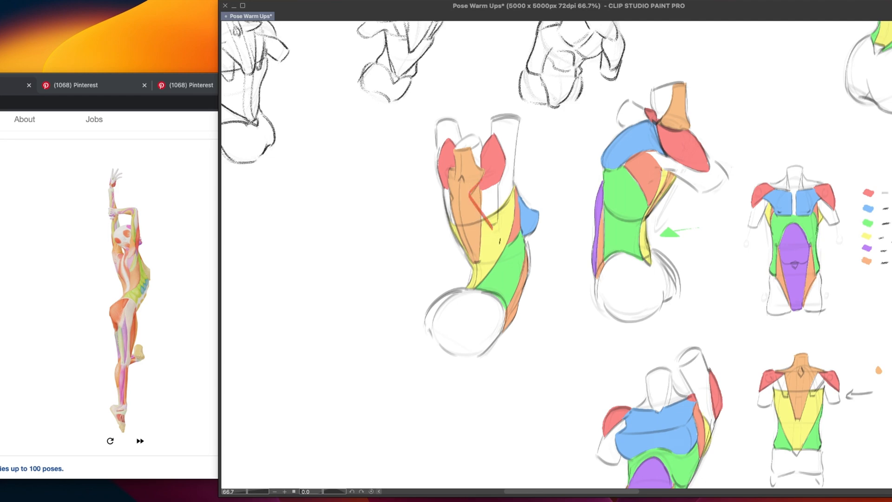
left_click_drag(476, 191, 479, 205)
key("ctrl+z")
key("ctrl+z")
left_click_drag(480, 191, 480, 200)
key("ctrl+z")
key("ctrl+z")
key("ctrl+z")
Try short marking strokes across the trapezius and right shoulder area of the coloured torso
left_click_drag(512, 237, 474, 249)
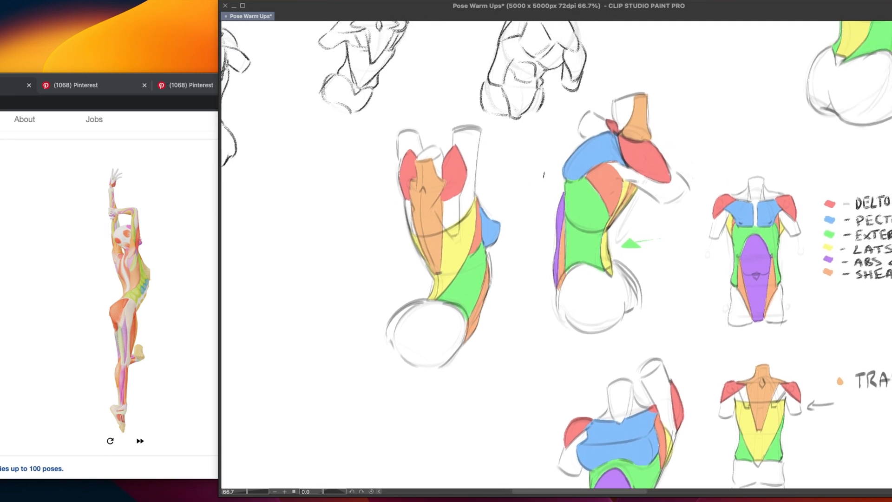
left_click_drag(443, 192, 417, 228)
mouse_move(443, 188)
left_mouse_down()
mouse_move(417, 228)
mouse_move(427, 215)
left_mouse_up()
key("super+z")
key("super+z")
key("super+z")
left_click_drag(473, 288, 479, 287)
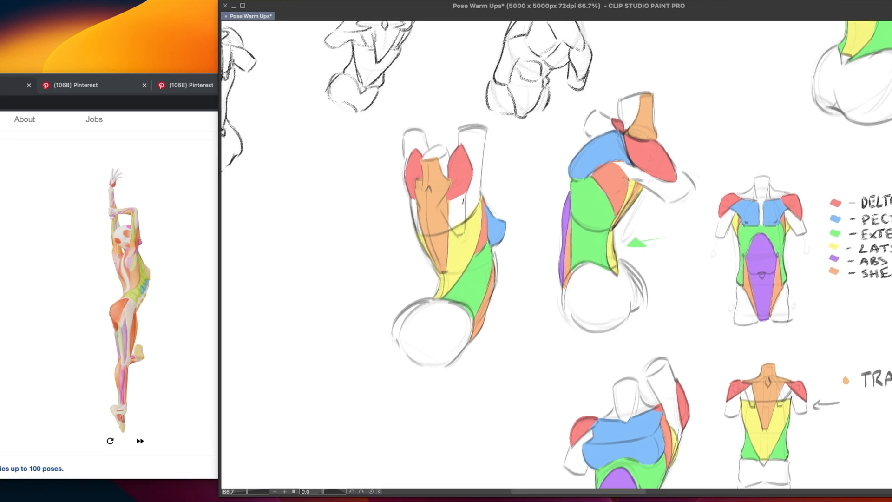
mouse_move(452, 179)
left_mouse_down()
mouse_move(458, 216)
mouse_move(458, 181)
left_mouse_up()
key("super+z")
Add a short red stroke from the left deltoid across the upper chest on the front-view muscle diagram
left_click_drag(506, 358, 457, 380)
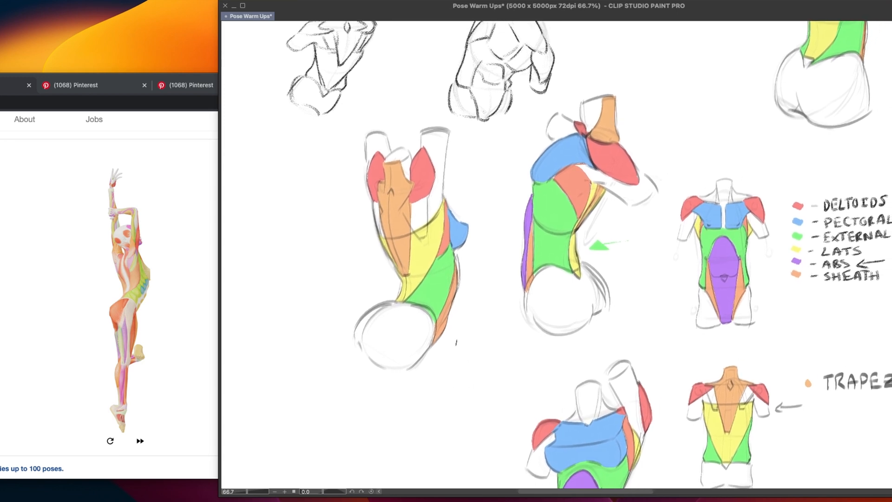
left_click_drag(595, 340, 448, 363)
mouse_move(547, 225)
left_mouse_down()
mouse_move(576, 227)
mouse_move(560, 220)
left_mouse_up()
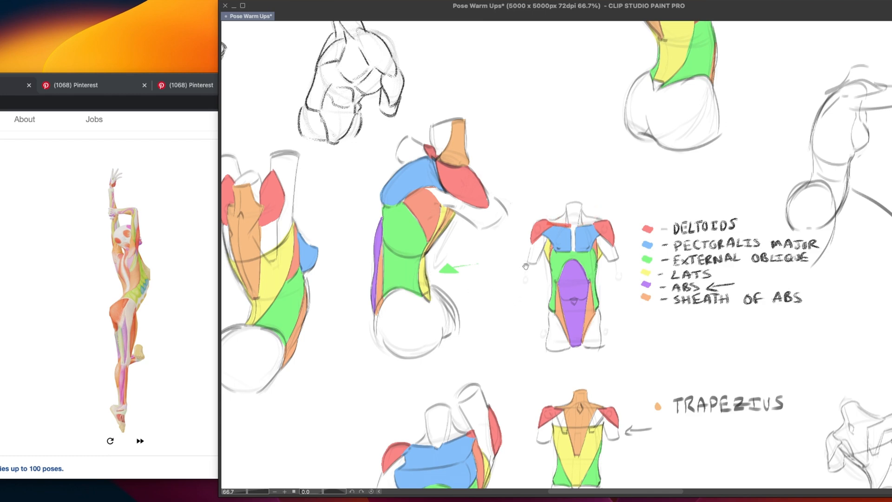
mouse_move(549, 260)
left_mouse_down()
mouse_move(493, 289)
mouse_move(529, 251)
left_mouse_up()
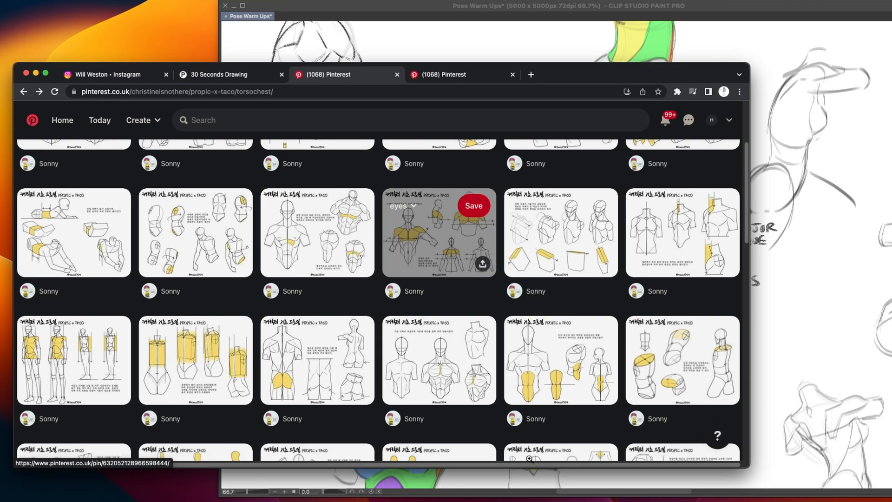
Browse the Pinterest torso board and open the PROPIC x TACO pin about shoulder and chest flow with raised arms
scroll(396, 268, "down", 5)
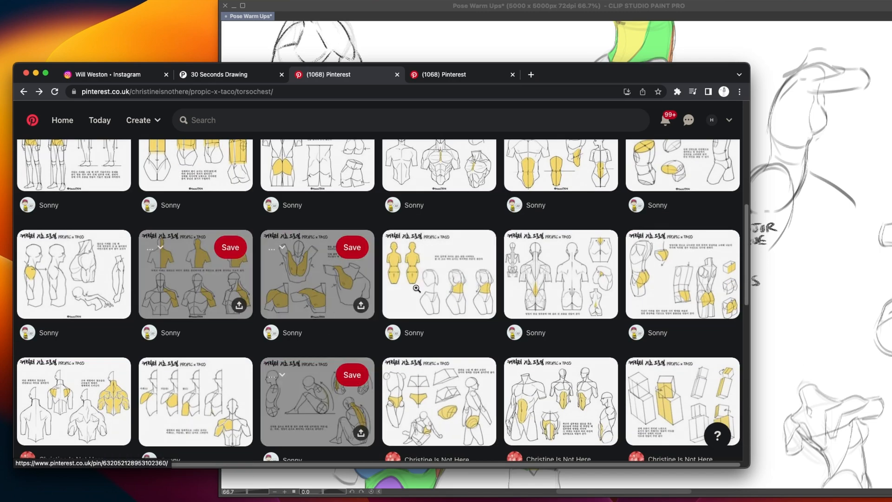
left_click(321, 281)
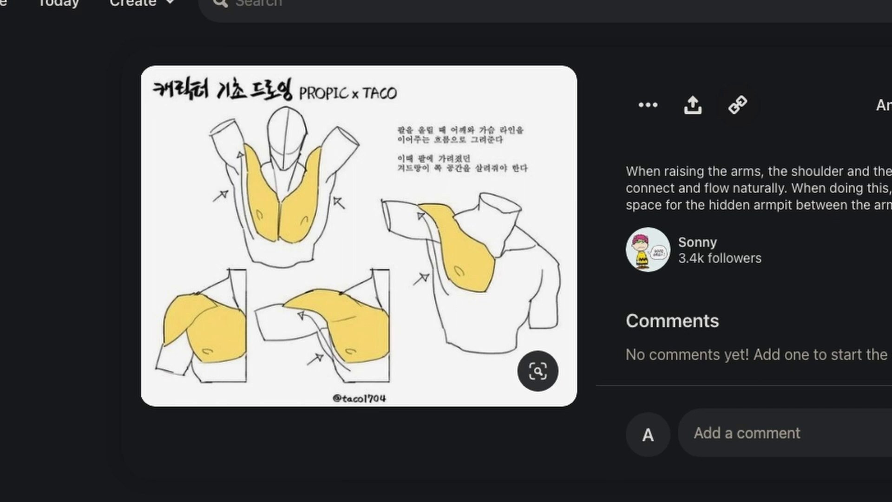
Advance Posemaniacs to the standing pose with both hands behind the head and place its window beside a blank area of the canvas
key("super+[")
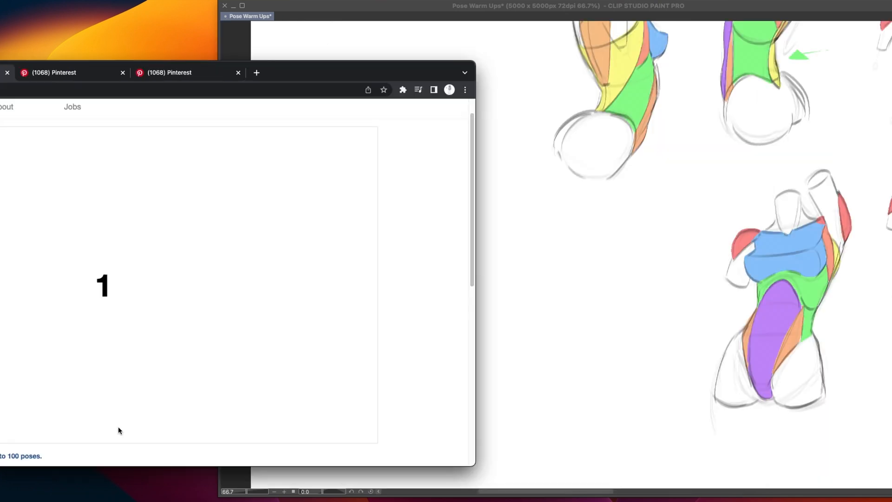
left_click(119, 430)
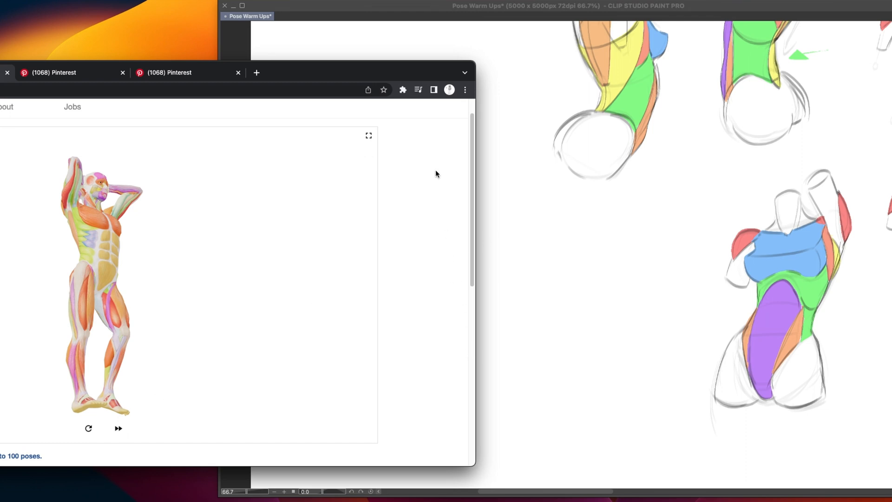
left_click_drag(383, 73, 350, 62)
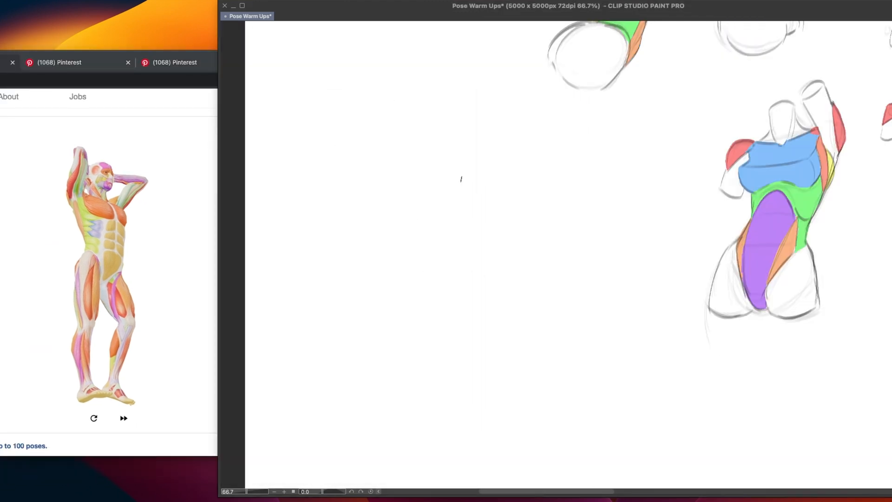
scroll(614, 301, "right", 5)
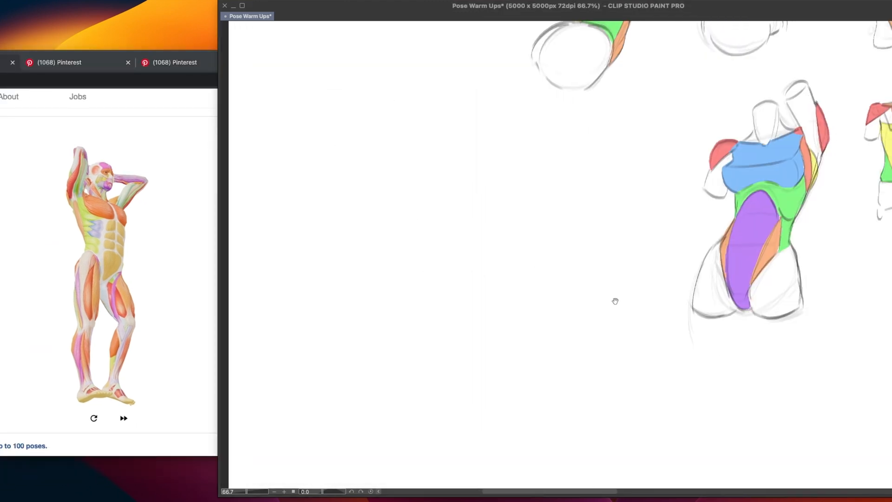
Try an arrow and curved hip lines around the base of the coloured front-view torso
mouse_move(525, 298)
left_mouse_down()
mouse_move(565, 287)
mouse_move(542, 308)
left_mouse_up()
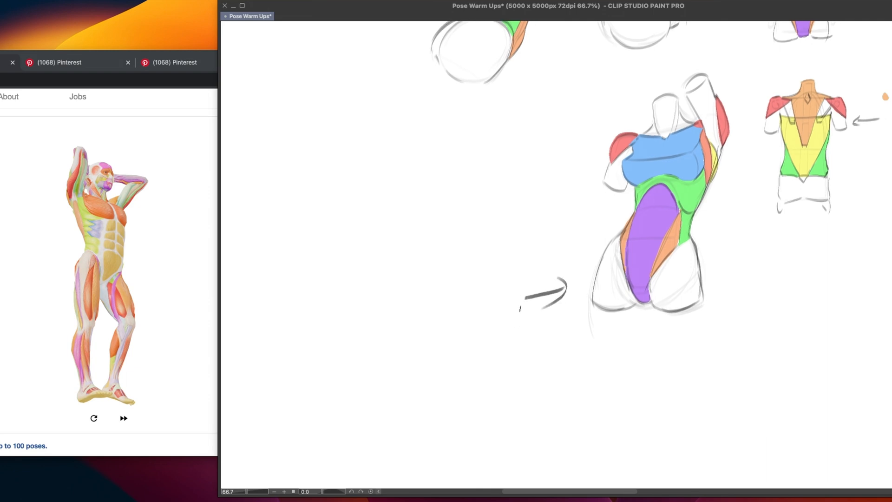
key("ctrl+z")
key("ctrl+z")
left_click_drag(584, 306, 706, 311)
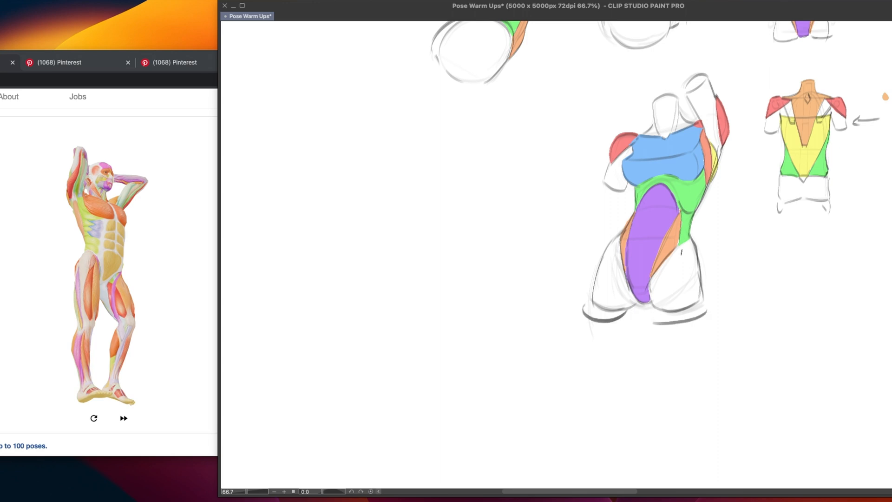
left_click_drag(655, 242, 695, 242)
key("ctrl+z")
key("ctrl+z")
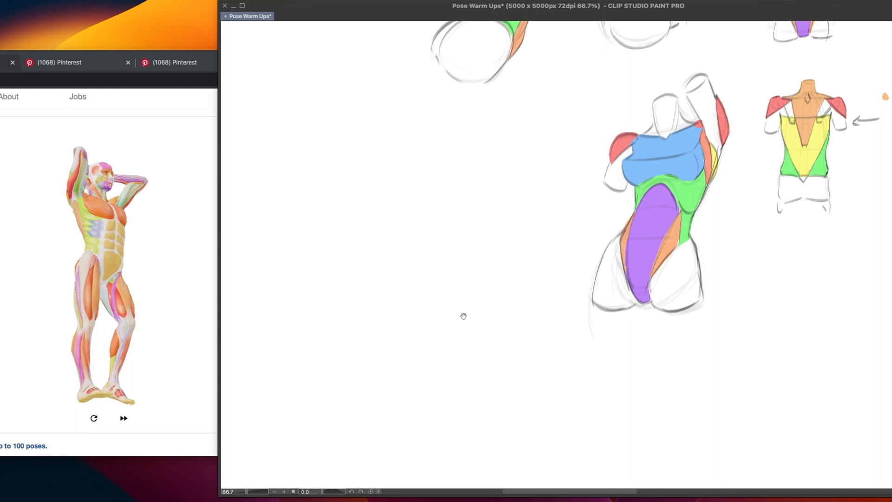
Sketch the rounded top and left side of a new ribcage in the blank space left of the front-view torso
left_click_drag(462, 314, 488, 333)
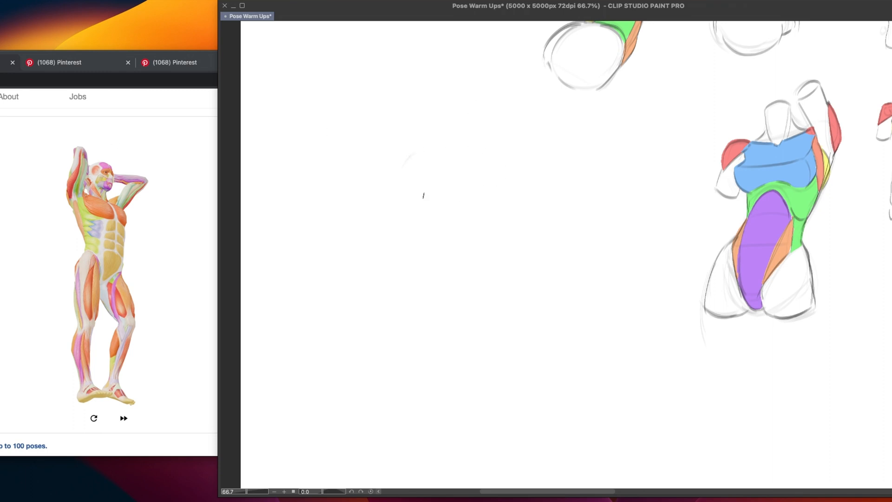
mouse_move(512, 180)
left_mouse_down()
mouse_move(468, 143)
mouse_move(403, 167)
left_mouse_up()
key("super+z")
mouse_move(499, 166)
left_mouse_down()
mouse_move(417, 140)
mouse_move(406, 152)
left_mouse_up()
mouse_move(505, 176)
left_mouse_down()
mouse_move(456, 136)
mouse_move(397, 200)
mouse_move(413, 222)
left_mouse_up()
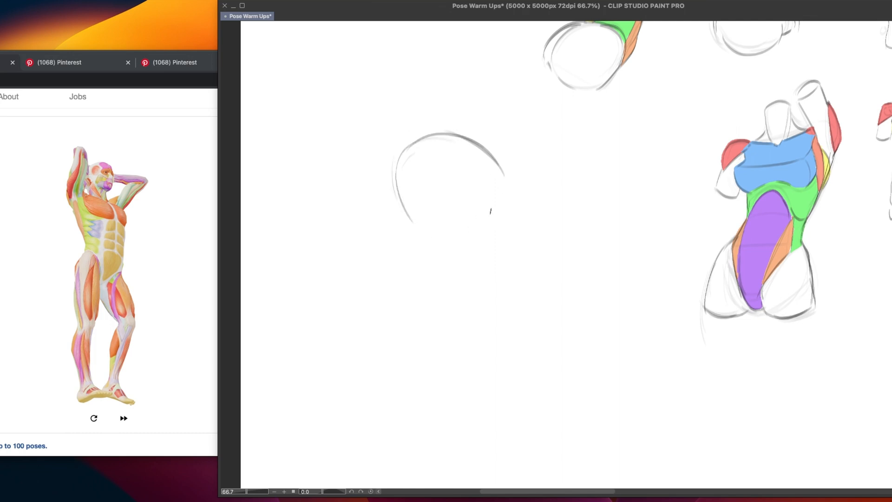
left_click_drag(417, 150, 438, 235)
left_click_drag(405, 191, 442, 249)
left_click_drag(400, 171, 462, 268)
key("super+z")
key("super+z")
left_click_drag(397, 167, 450, 258)
key("super+z")
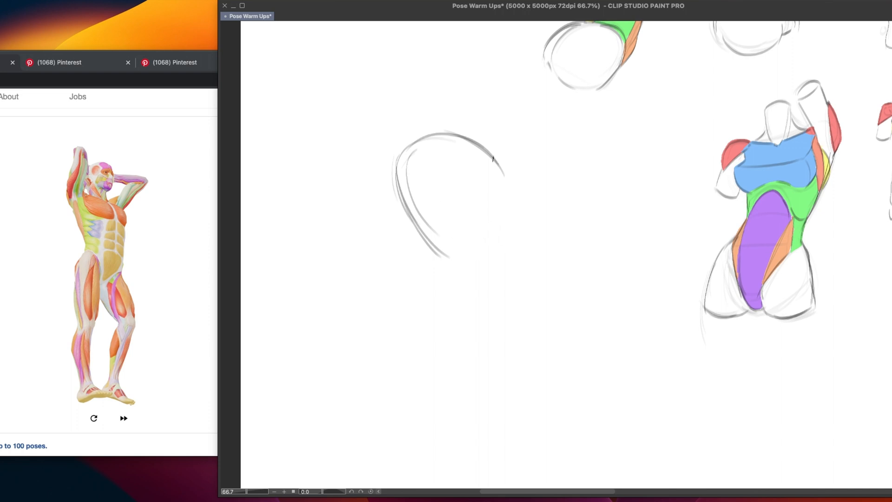
Sketch the sloping shoulder line across the top of the new ribcage
left_click_drag(421, 142, 494, 169)
key("super+z")
mouse_move(418, 140)
left_mouse_down()
mouse_move(496, 168)
mouse_move(462, 159)
mouse_move(490, 164)
left_mouse_up()
key("super+z")
key("super+z")
key("super+z")
left_click_drag(448, 145, 485, 163)
Draw the torso's right contour curving from the shoulder down to the hip
key("super+z")
key("super+z")
left_click_drag(433, 143, 492, 167)
key("super+z")
key("super+z")
mouse_move(437, 146)
left_mouse_down()
mouse_move(495, 166)
mouse_move(474, 165)
mouse_move(523, 211)
left_mouse_up()
key("super+z")
mouse_move(500, 168)
left_mouse_down()
mouse_move(517, 232)
mouse_move(511, 325)
left_mouse_up()
key("super+z")
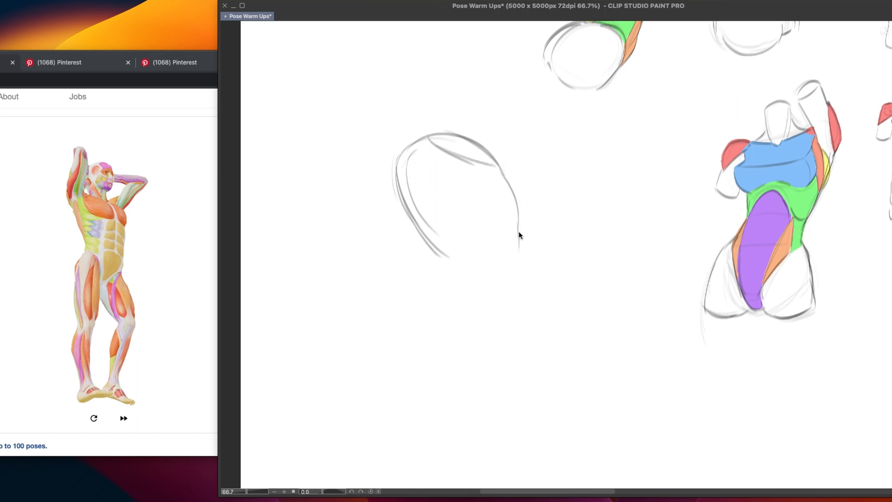
left_click_drag(518, 230, 517, 305)
left_click_drag(519, 261, 508, 315)
mouse_move(404, 179)
left_mouse_down()
mouse_move(443, 245)
mouse_move(516, 247)
mouse_move(517, 236)
left_mouse_up()
key("ctrl+z")
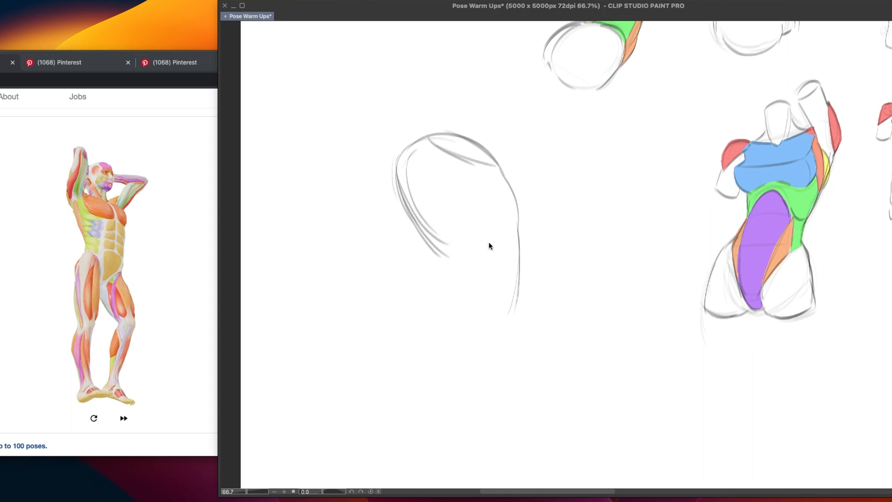
Sketch the rounded pelvis below the ribcage, linking it to the right contour
left_click_drag(447, 251, 462, 341)
left_click_drag(421, 301, 473, 346)
key("ctrl+z")
key("ctrl+z")
mouse_move(429, 292)
left_mouse_down()
mouse_move(456, 328)
mouse_move(496, 308)
left_mouse_up()
left_click_drag(518, 242, 475, 323)
left_click_drag(517, 260, 461, 322)
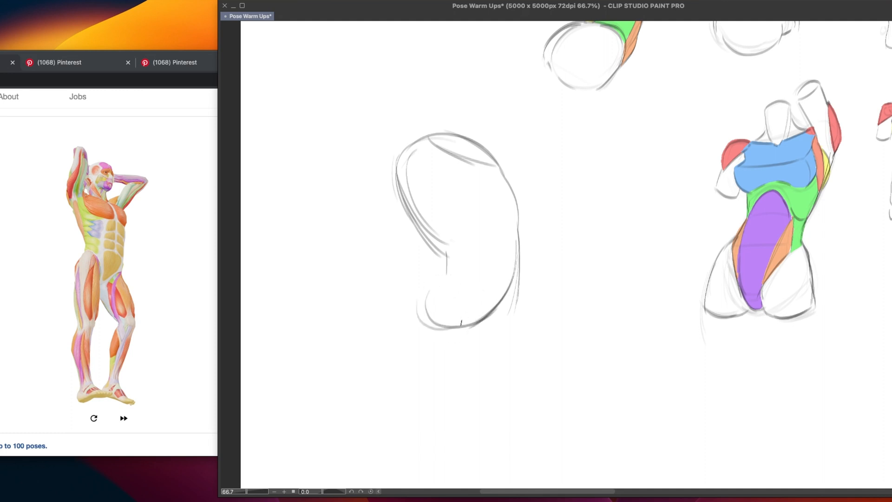
left_click_drag(517, 282, 497, 308)
mouse_move(451, 271)
left_mouse_down()
mouse_move(452, 327)
mouse_move(427, 280)
mouse_move(510, 290)
mouse_move(516, 264)
mouse_move(480, 325)
left_mouse_up()
left_click_drag(513, 279, 471, 332)
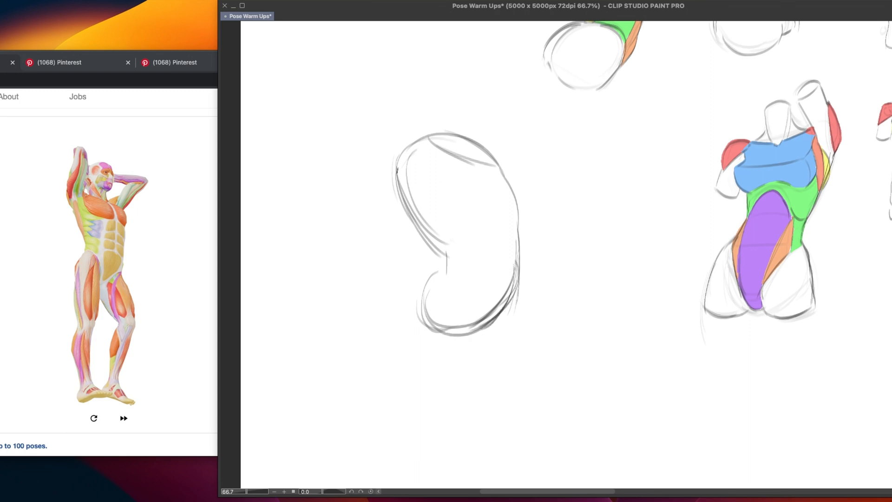
Rework the left waist contour, and fade the whole rough torso into a faint underdrawing
key("super+z")
mouse_move(397, 171)
left_mouse_down()
mouse_move(448, 244)
mouse_move(433, 232)
mouse_move(448, 244)
mouse_move(444, 273)
left_mouse_up()
left_click_drag(436, 233, 437, 274)
mouse_move(495, 337)
left_mouse_down()
mouse_move(468, 335)
mouse_move(427, 214)
mouse_move(441, 218)
mouse_move(410, 297)
mouse_move(499, 210)
mouse_move(504, 326)
left_mouse_up()
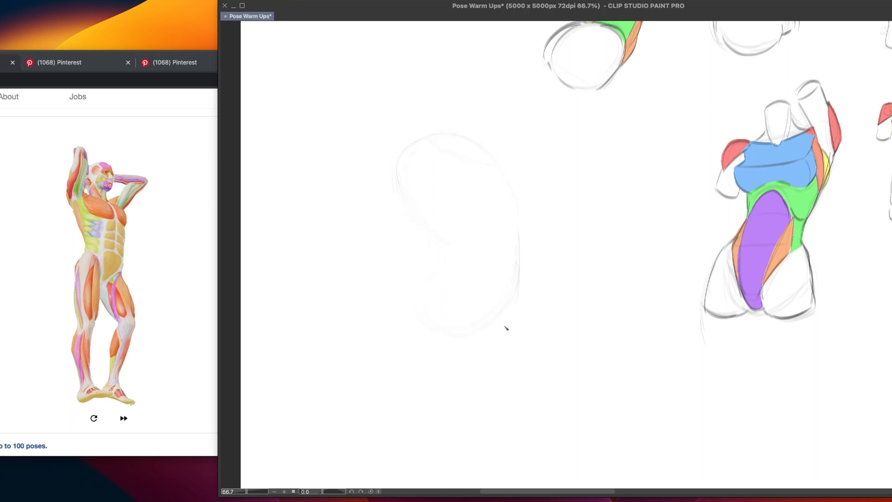
Redraw the shoulder line and the ribcage's left side cleanly over the faded torso
left_click_drag(424, 136, 504, 167)
mouse_move(408, 144)
left_mouse_down()
mouse_move(398, 184)
mouse_move(423, 230)
left_mouse_up()
key("super+z")
mouse_move(399, 169)
left_mouse_down()
mouse_move(416, 178)
mouse_move(439, 238)
left_mouse_up()
key("super+z")
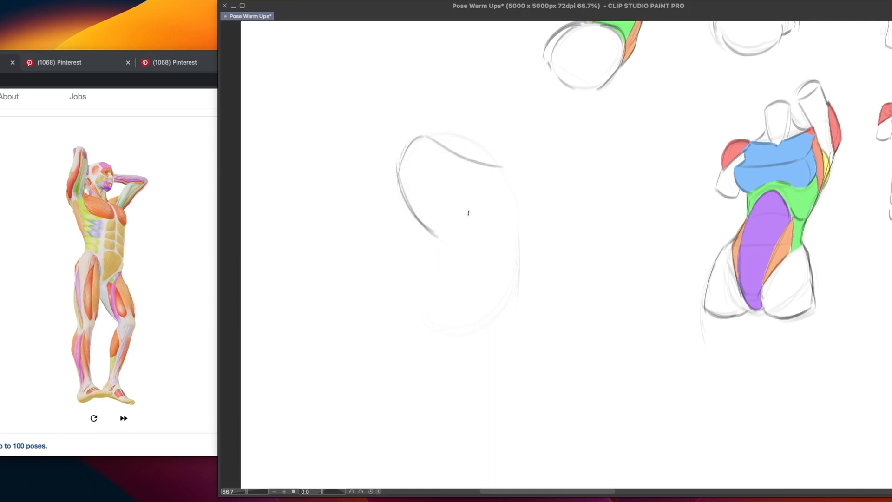
Redraw the pelvis over the underdrawing with a rounded left hip, a flat base and a right edge
mouse_move(507, 230)
left_mouse_down()
mouse_move(497, 303)
mouse_move(503, 284)
left_mouse_up()
left_click_drag(435, 272, 424, 312)
key("super+z")
key("super+z")
mouse_move(436, 252)
left_mouse_down()
mouse_move(442, 280)
mouse_move(422, 304)
left_mouse_up()
mouse_move(432, 255)
left_mouse_down()
mouse_move(443, 282)
mouse_move(430, 315)
left_mouse_up()
mouse_move(432, 314)
left_mouse_down()
mouse_move(420, 289)
mouse_move(494, 292)
mouse_move(432, 308)
mouse_move(482, 296)
mouse_move(455, 320)
mouse_move(460, 296)
mouse_move(478, 312)
mouse_move(508, 291)
mouse_move(465, 311)
mouse_move(436, 304)
mouse_move(497, 303)
mouse_move(507, 272)
left_mouse_up()
key("super+z")
key("super+z")
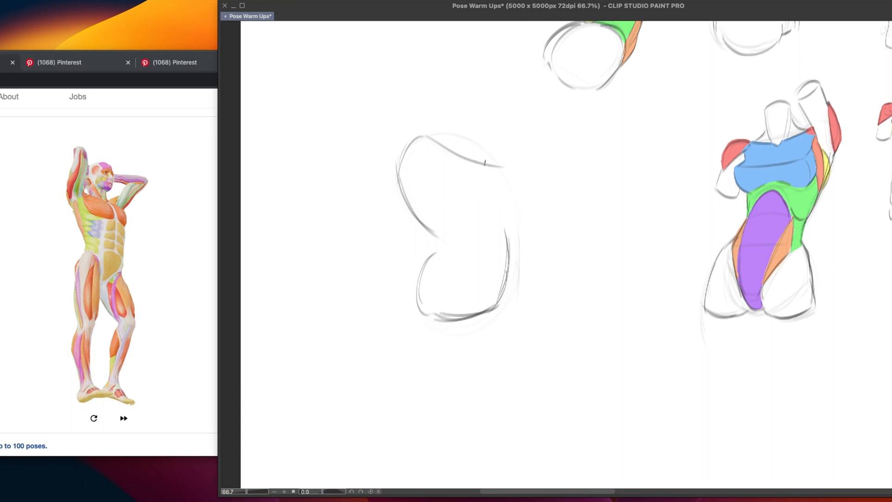
Draw light lines down the torso's right side from the shoulder line towards the hip
left_click_drag(485, 162, 497, 225)
key("super+z")
left_click_drag(489, 167, 498, 211)
key("super+z")
left_click_drag(490, 169, 509, 247)
key("super+z")
mouse_move(498, 205)
left_mouse_down()
mouse_move(508, 247)
mouse_move(504, 272)
left_mouse_up()
key("super+z")
key("super+z")
left_click_drag(502, 215, 495, 289)
key("super+z")
Join the ribcage to the pelvis at the left waist and draw the curved line across the midsection
mouse_move(403, 187)
left_mouse_down()
mouse_move(432, 231)
mouse_move(434, 252)
left_mouse_up()
left_click_drag(432, 219, 433, 251)
mouse_move(448, 226)
left_mouse_down()
mouse_move(494, 219)
mouse_move(450, 228)
mouse_move(500, 220)
left_mouse_up()
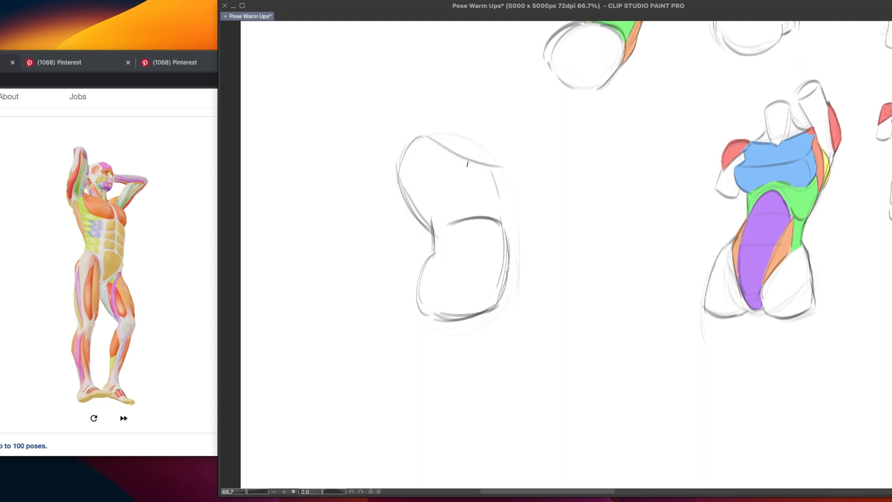
Draw the torso's curved centre line down to the pelvis and an inner contour along the left side of the back
left_click_drag(469, 167, 487, 244)
key("ctrl+z")
left_click_drag(467, 154, 497, 244)
key("ctrl+z")
mouse_move(467, 155)
left_mouse_down()
mouse_move(491, 227)
mouse_move(486, 281)
mouse_move(468, 310)
left_mouse_up()
key("ctrl+z")
left_click_drag(490, 264, 473, 309)
left_click_drag(405, 142, 432, 224)
left_click_drag(405, 150, 430, 214)
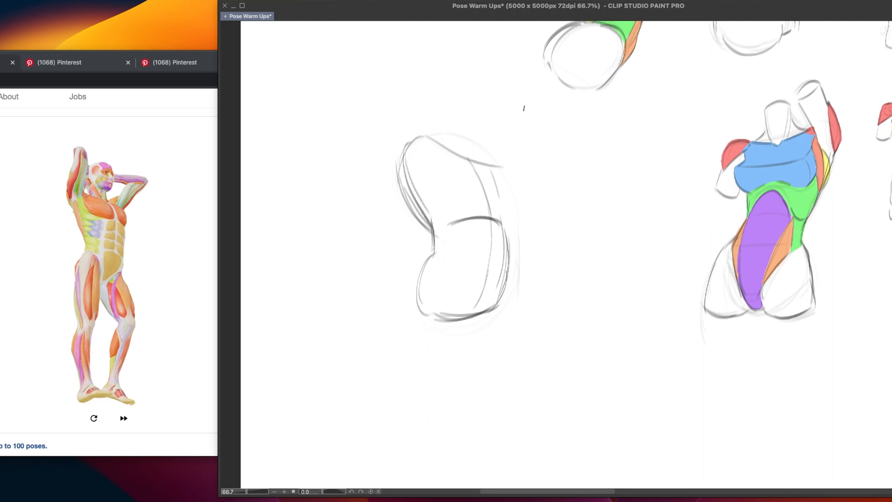
Sketch the raised left upper arm as a vertical cylinder rising from the shoulder
left_click_drag(398, 148, 408, 184)
key("ctrl+z")
left_click_drag(399, 146, 408, 113)
key("ctrl+z")
mouse_move(399, 143)
left_mouse_down()
mouse_move(404, 110)
mouse_move(435, 103)
mouse_move(446, 108)
mouse_move(437, 107)
mouse_move(430, 154)
left_mouse_up()
key("ctrl+z")
key("ctrl+z")
Sketch the chest muscles with a left armpit edge, a lower border and a right side
key("ctrl+z")
left_click_drag(433, 111, 431, 161)
key("ctrl+z")
left_click_drag(473, 190, 493, 194)
key("ctrl+z")
left_click_drag(432, 155, 439, 172)
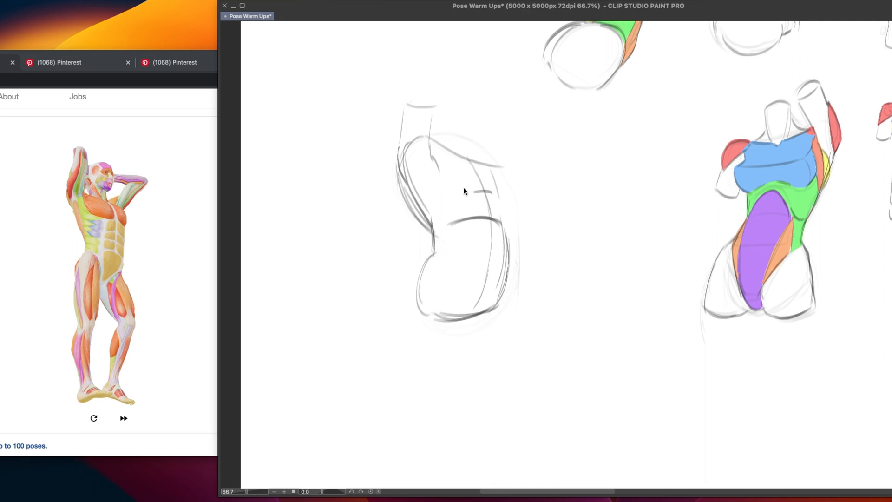
left_click_drag(441, 174, 470, 194)
key("ctrl+z")
key("ctrl+z")
left_click_drag(434, 161, 440, 178)
left_click_drag(447, 185, 498, 199)
key("ctrl+z")
left_click_drag(493, 168, 498, 199)
Draw the line dividing the chest muscles and mark where the collarbones meet
left_click_drag(467, 159, 479, 190)
key("ctrl+z")
left_click_drag(466, 158, 487, 193)
left_click_drag(471, 159, 475, 165)
left_click_drag(438, 140, 470, 167)
key("super+z")
key("super+z")
Sketch the raised right upper arm as a short cylinder angled up from the shoulder
mouse_move(438, 139)
left_mouse_down()
mouse_move(469, 166)
mouse_move(500, 178)
mouse_move(500, 164)
mouse_move(530, 155)
left_mouse_up()
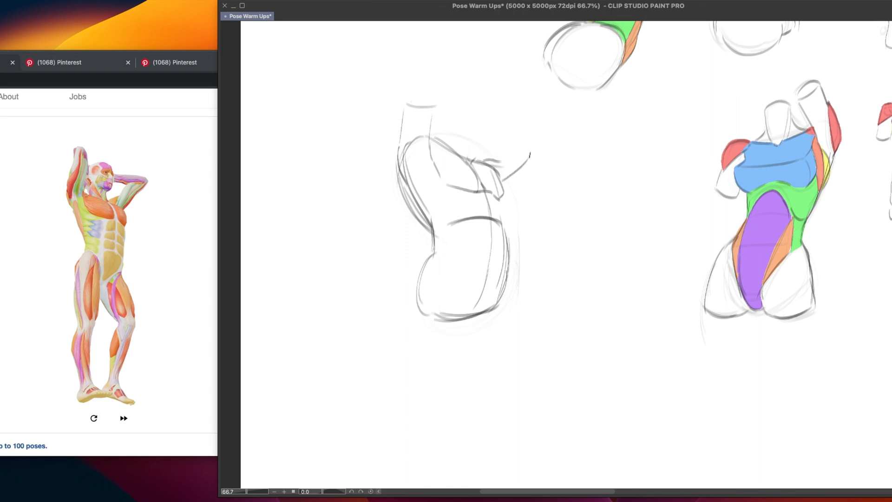
mouse_move(505, 181)
left_mouse_down()
mouse_move(527, 154)
mouse_move(488, 165)
left_mouse_up()
key("super+z")
key("super+z")
Shape the outer shoulder contour below the raised left arm and reinforce the right arm's lower edge
key("super+z")
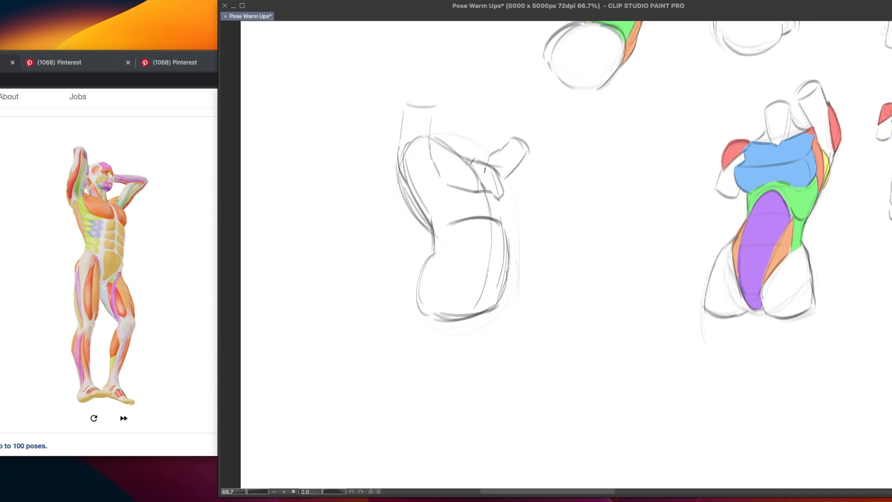
left_click_drag(402, 130, 396, 181)
left_click_drag(403, 147, 408, 179)
key("super+z")
left_click_drag(403, 126, 409, 181)
left_click_drag(517, 167, 503, 179)
Sketch the neck as a short tilted cylinder between the two raised arms
mouse_move(441, 124)
left_mouse_down()
mouse_move(468, 123)
mouse_move(485, 158)
left_mouse_up()
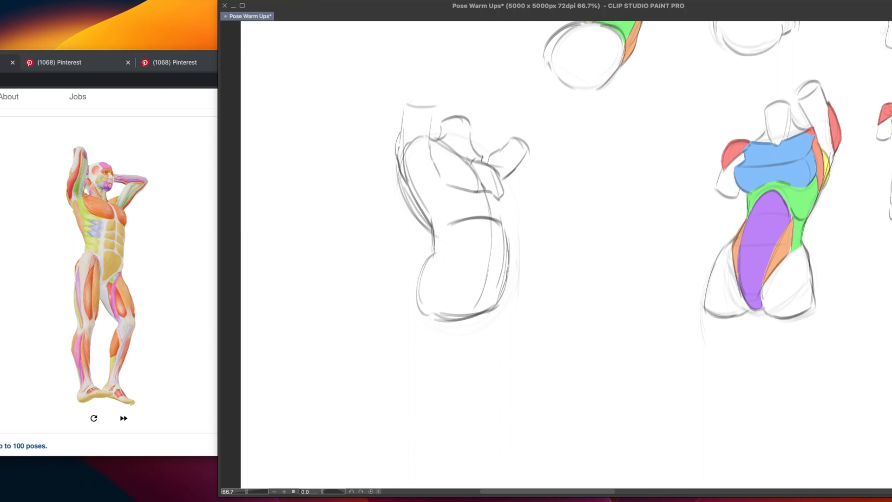
key("super+z")
key("super+z")
key("super+z")
mouse_move(442, 123)
left_mouse_down()
mouse_move(471, 127)
mouse_move(448, 128)
mouse_move(484, 154)
mouse_move(479, 163)
mouse_move(439, 140)
mouse_move(501, 176)
left_mouse_up()
key("super+z")
key("super+z")
key("super+z")
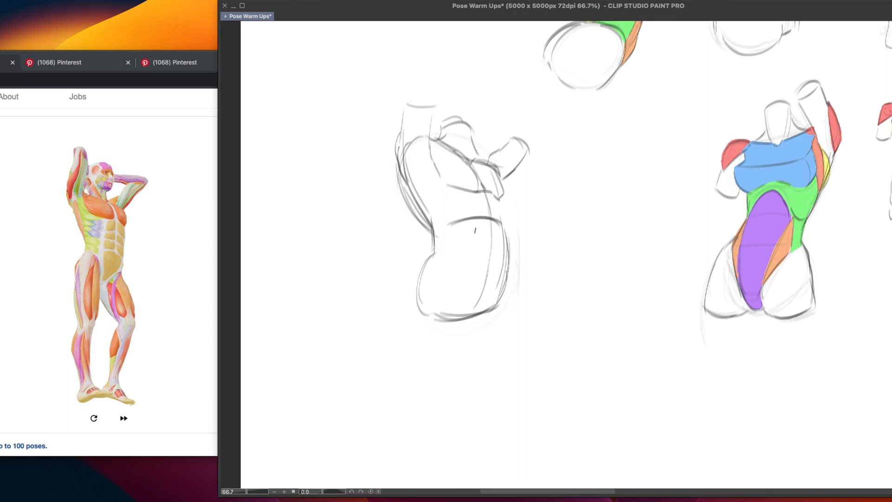
Outline the abdominal muscles with an upper arch, a horizontal navel line and sides tapering to the pelvis
mouse_move(466, 214)
left_mouse_down()
mouse_move(487, 199)
mouse_move(503, 237)
mouse_move(504, 274)
mouse_move(476, 308)
left_mouse_up()
key("super+z")
mouse_move(458, 258)
left_mouse_down()
mouse_move(499, 260)
mouse_move(479, 305)
mouse_move(461, 278)
mouse_move(483, 305)
left_mouse_up()
key("ctrl+z")
key("ctrl+z")
left_click_drag(504, 263, 485, 306)
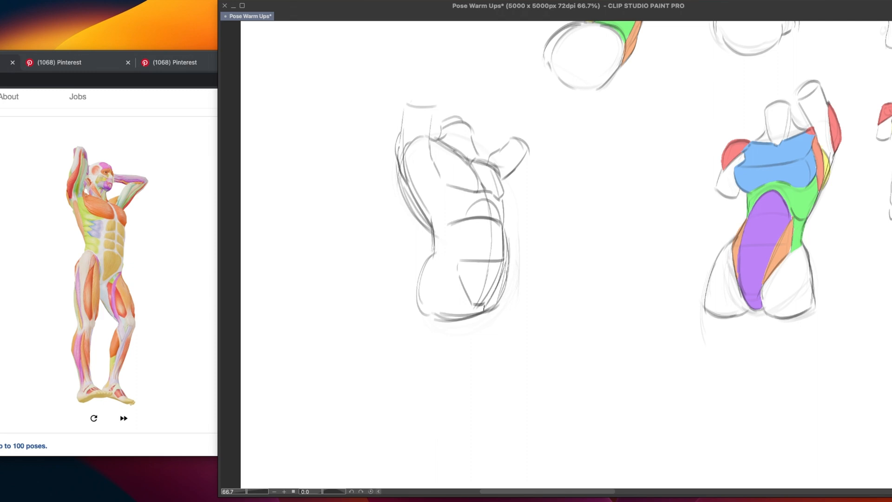
key("ctrl+z")
left_click_drag(505, 277, 483, 298)
key("ctrl+z")
key("ctrl+z")
left_click_drag(504, 270, 480, 304)
Draw the left hip as an upright oval and reinforce the pelvis's outer contours
left_click_drag(432, 257, 436, 317)
mouse_move(432, 258)
left_mouse_down()
mouse_move(442, 308)
mouse_move(447, 300)
left_mouse_up()
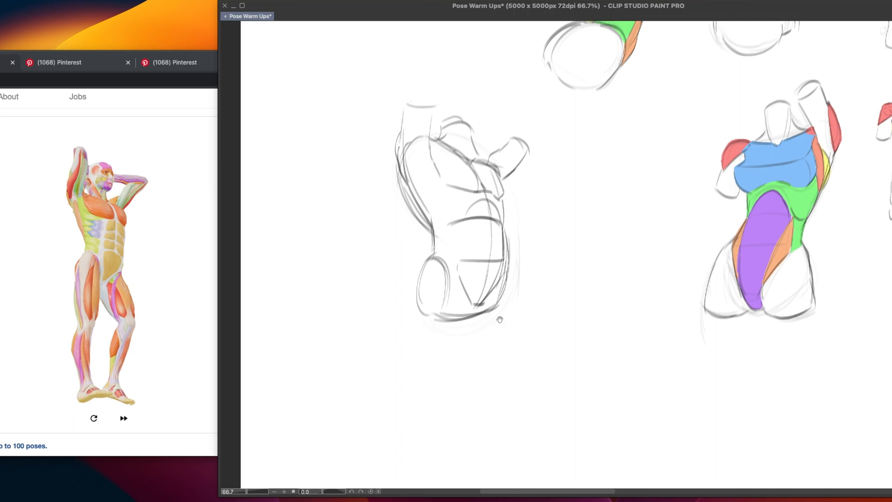
left_click_drag(498, 319, 491, 325)
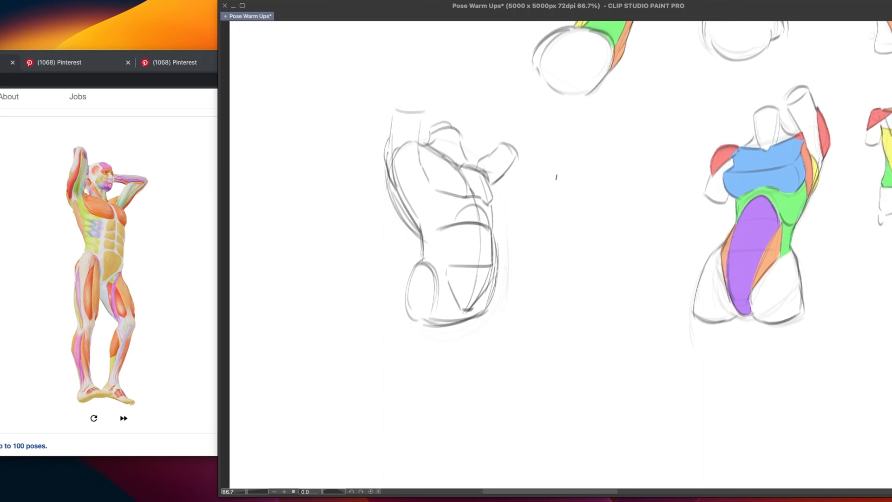
left_click_drag(404, 298, 419, 315)
mouse_move(503, 267)
left_mouse_down()
mouse_move(486, 316)
mouse_move(489, 308)
left_mouse_up()
left_click_drag(444, 331, 446, 305)
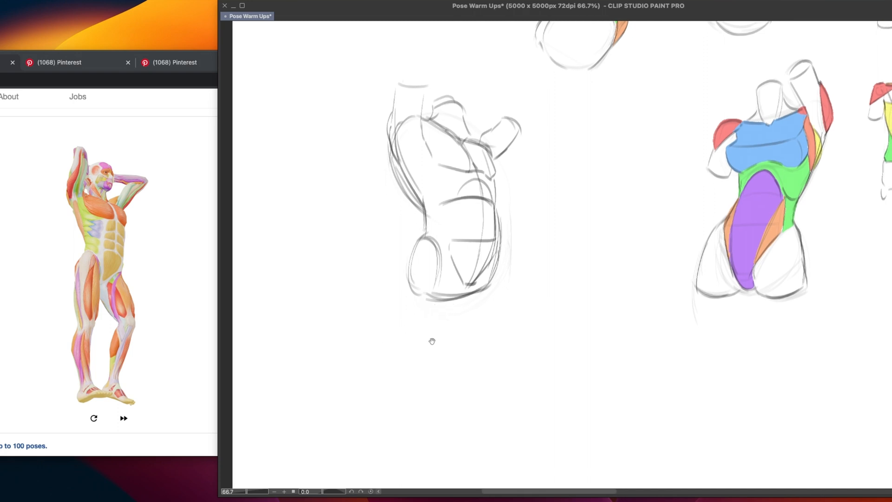
left_click_drag(432, 342, 431, 337)
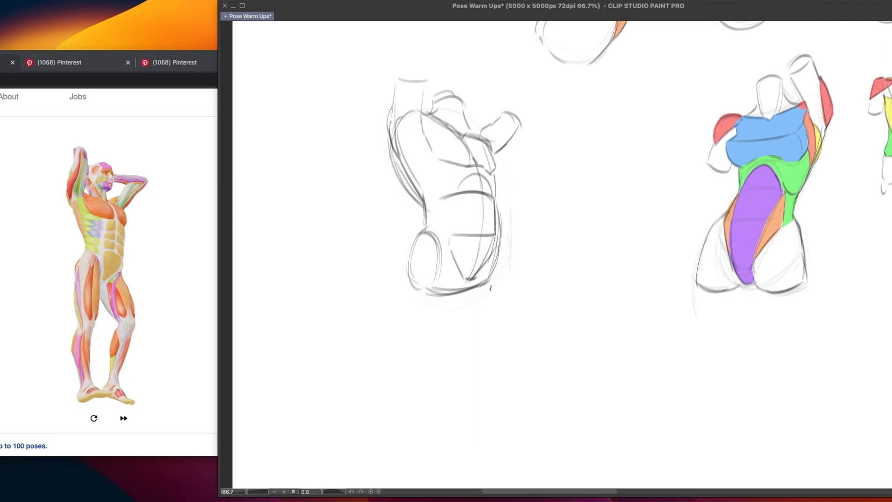
Define the sides of the abdominal muscles and add a curved lower-rib arc at the left of the torso
left_click_drag(498, 265, 501, 258)
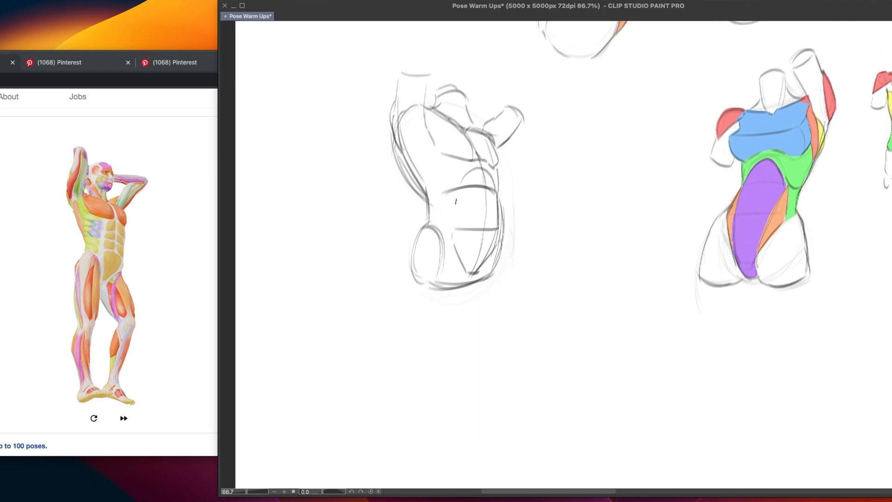
left_click_drag(499, 191, 493, 235)
left_click_drag(425, 195, 453, 185)
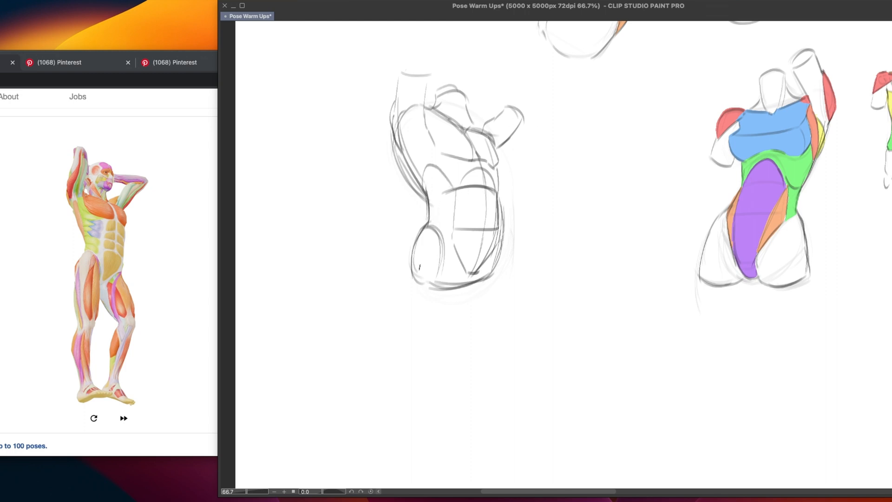
Reinforce the torso's right side and outer back contour, and add lines running down from the left armpit
left_click_drag(495, 193, 495, 228)
left_click_drag(394, 103, 420, 188)
left_click_drag(417, 119, 422, 190)
key("super+z")
left_click_drag(417, 119, 421, 188)
left_click_drag(404, 137, 412, 113)
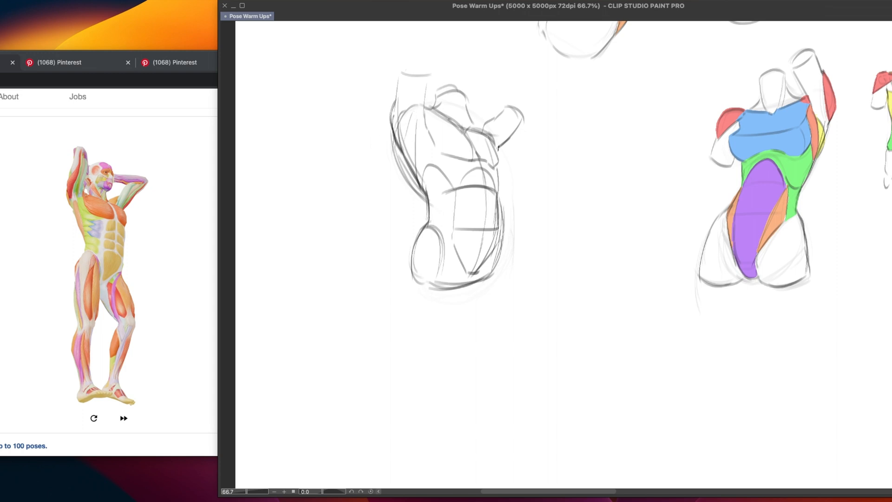
Darken the lines below the left armpit that separate the back muscle from the ribcage
left_click_drag(498, 148, 543, 154)
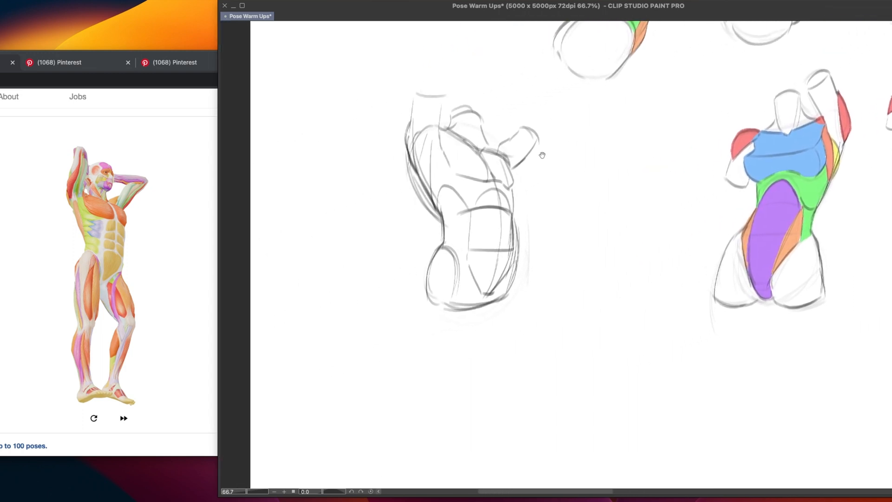
left_click_drag(431, 142, 421, 177)
left_click_drag(430, 144, 420, 180)
mouse_move(432, 138)
left_mouse_down()
mouse_move(430, 168)
mouse_move(429, 157)
left_mouse_up()
Reinforce the neck cylinder and draw the shoulder curve joining it to the right arm
mouse_move(454, 111)
left_mouse_down()
mouse_move(475, 144)
mouse_move(452, 123)
mouse_move(484, 148)
left_mouse_up()
key("super+z")
key("super+z")
key("super+z")
left_click_drag(481, 117, 485, 141)
mouse_move(484, 121)
left_mouse_down()
mouse_move(488, 149)
mouse_move(511, 138)
mouse_move(497, 143)
mouse_move(511, 138)
mouse_move(501, 153)
left_mouse_up()
key("super+z")
key("super+z")
key("super+z")
key("super+z")
key("super+z")
key("super+z")
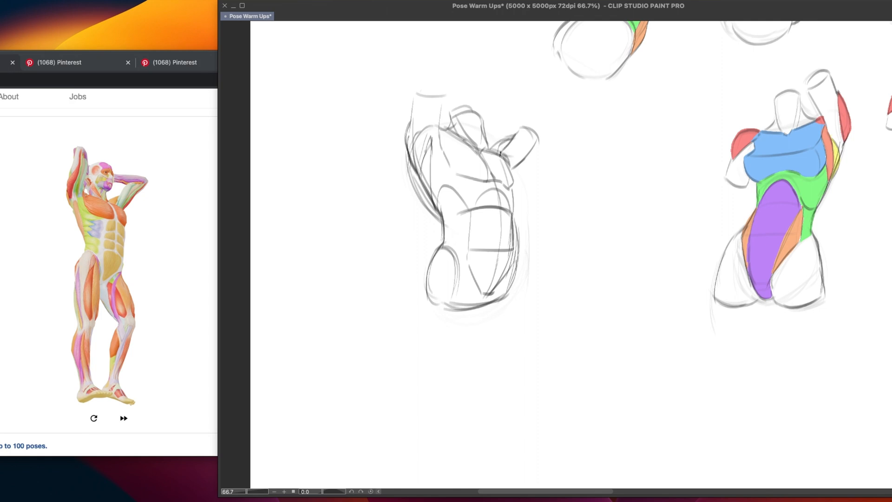
mouse_move(407, 130)
left_mouse_down()
mouse_move(413, 113)
mouse_move(435, 146)
left_mouse_up()
Examine the Pinterest reference on visualising shoulders as round caps around the arm, then return to the pose and canvas
left_click(167, 171)
left_click(172, 65)
left_click(111, 67)
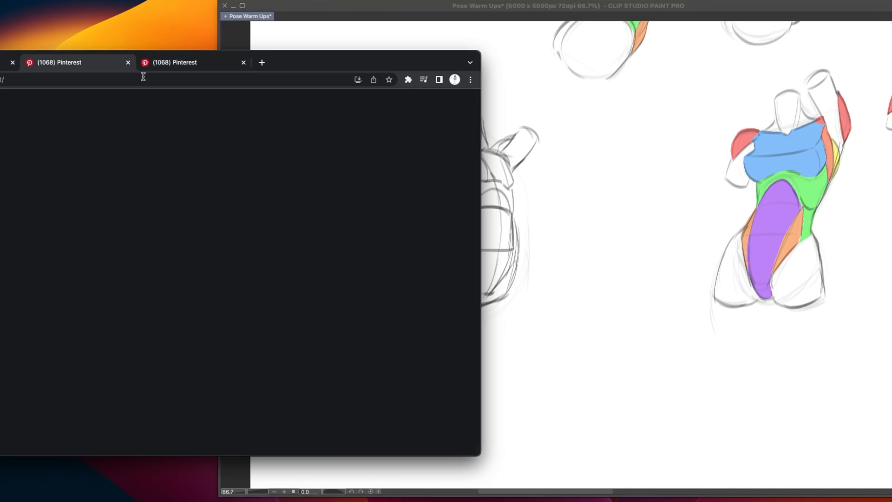
left_click(384, 275)
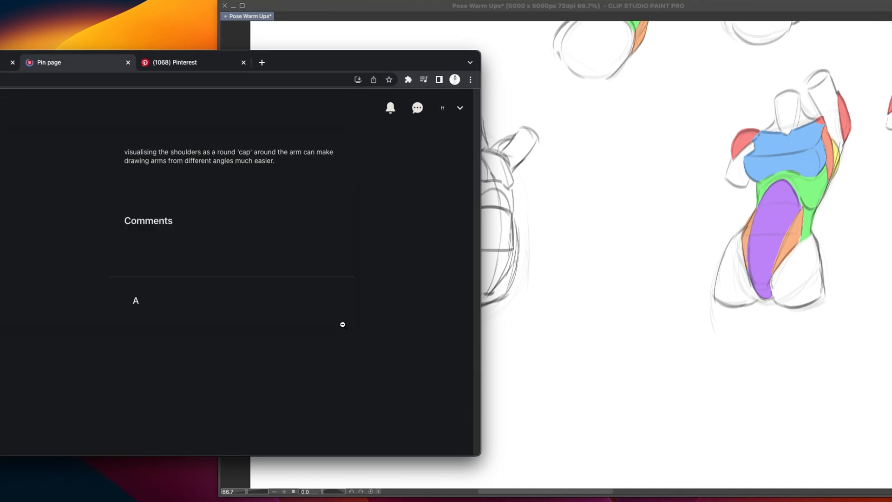
left_click_drag(343, 60, 664, 64)
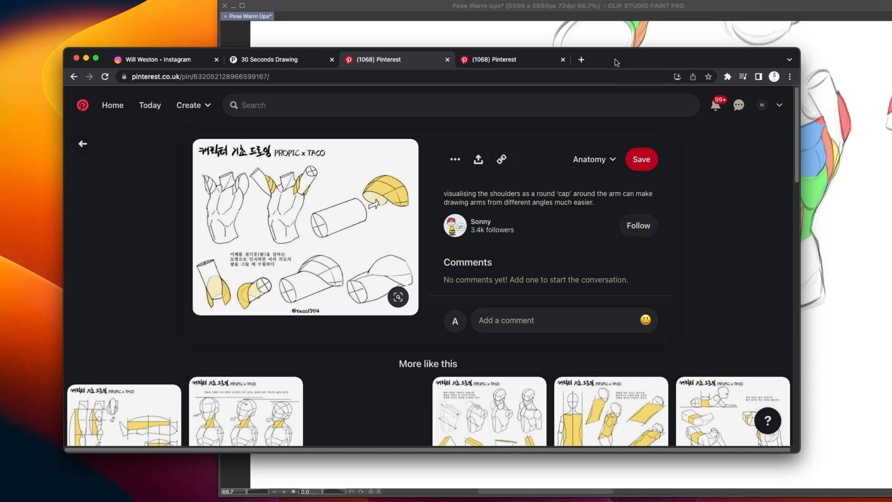
mouse_move(615, 61)
left_mouse_down()
mouse_move(493, 78)
mouse_move(363, 80)
mouse_move(461, 78)
mouse_move(509, 64)
mouse_move(374, 69)
left_mouse_up()
left_click(137, 63)
left_click(598, 60)
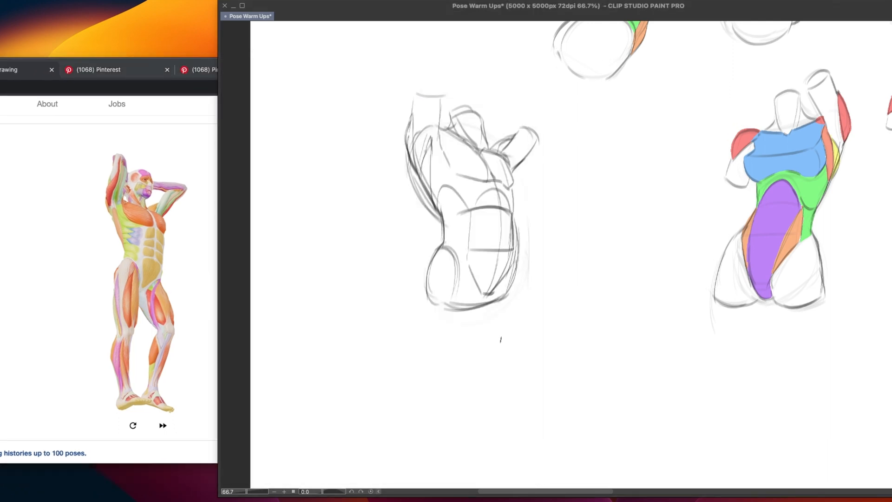
Draw the left side edge of the abdominal muscles tapering to the pelvis and the hip's upper curve
left_click_drag(516, 333, 512, 327)
left_click_drag(511, 171, 505, 185)
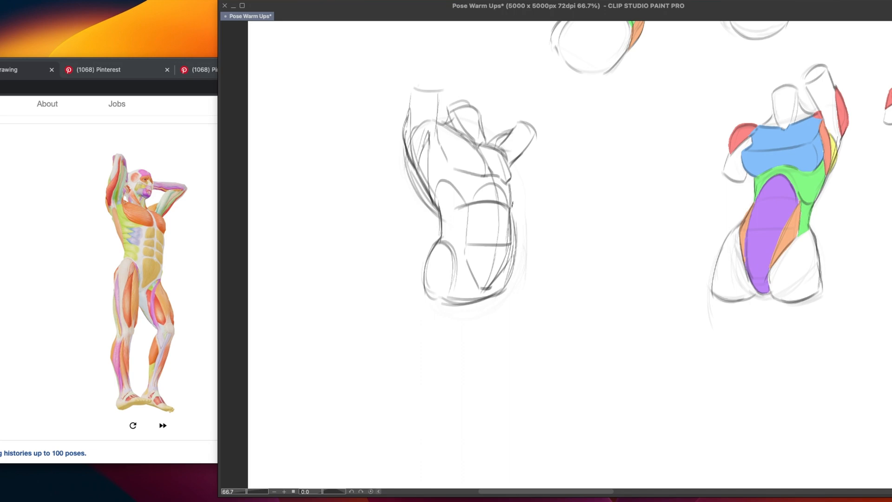
left_click_drag(455, 202, 481, 202)
left_click_drag(465, 208, 458, 248)
key("super+z")
left_click_drag(465, 210, 454, 253)
key("super+z")
left_click_drag(473, 206, 484, 285)
mouse_move(443, 240)
left_mouse_down()
mouse_move(464, 256)
mouse_move(482, 292)
left_mouse_up()
key("super+z")
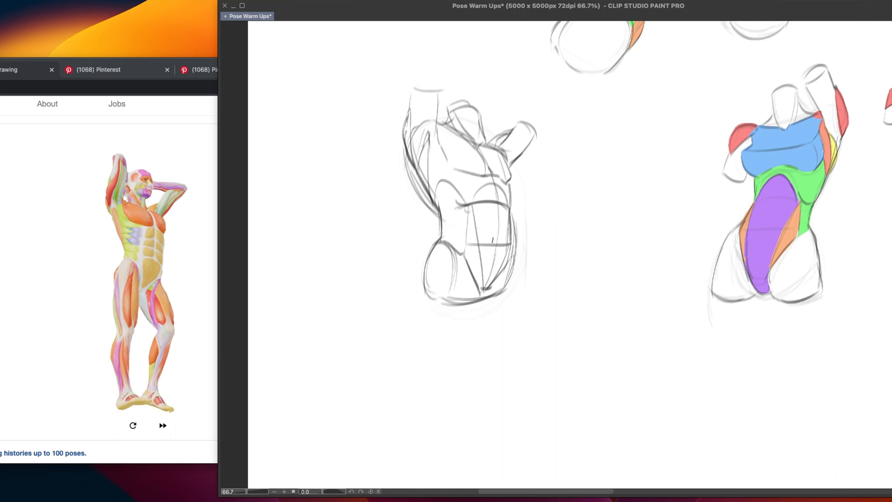
Draw the right side of the lower abdomen curving into the pelvis and darken the waist above it
key("super+z")
mouse_move(464, 255)
left_mouse_down()
mouse_move(479, 297)
mouse_move(489, 294)
left_mouse_up()
key("super+z")
mouse_move(510, 242)
left_mouse_down()
mouse_move(486, 294)
mouse_move(488, 286)
left_mouse_up()
key("super+z")
key("super+z")
left_click_drag(510, 244, 485, 294)
key("super+z")
key("super+z")
left_click_drag(511, 244, 489, 288)
left_click_drag(509, 254, 492, 289)
left_click_drag(512, 247, 511, 259)
left_click_drag(512, 215, 512, 253)
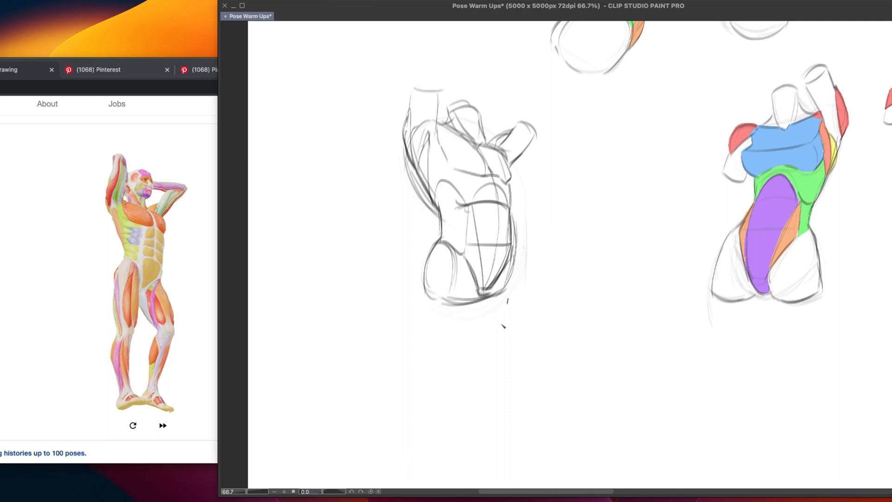
Fade the rough torso sketch and redraw the left outer contour from the upper arm to the waist
mouse_move(481, 284)
left_mouse_down()
mouse_move(498, 290)
mouse_move(452, 135)
mouse_move(431, 351)
left_mouse_up()
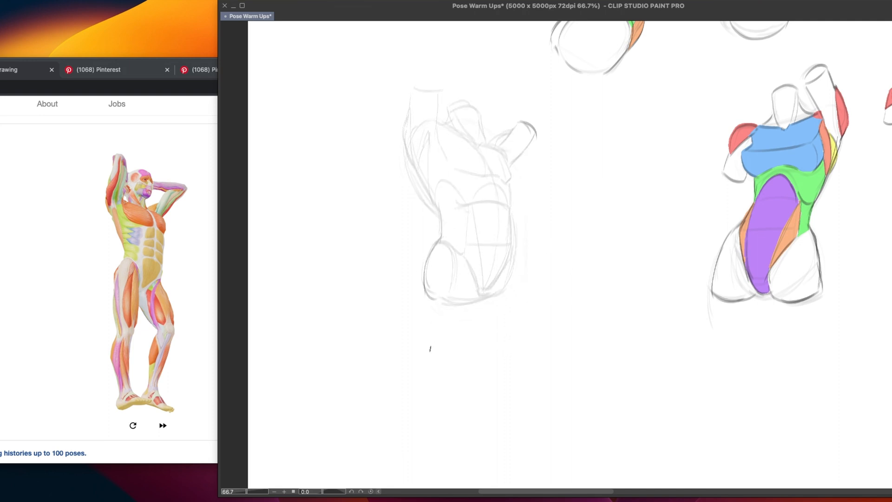
mouse_move(407, 113)
left_mouse_down()
mouse_move(413, 162)
mouse_move(409, 157)
left_mouse_up()
key("super+z")
left_click_drag(405, 119, 412, 162)
key("super+z")
key("super+z")
left_click_drag(408, 112, 413, 159)
left_click_drag(411, 157, 431, 196)
key("ctrl+z")
left_click_drag(411, 157, 431, 198)
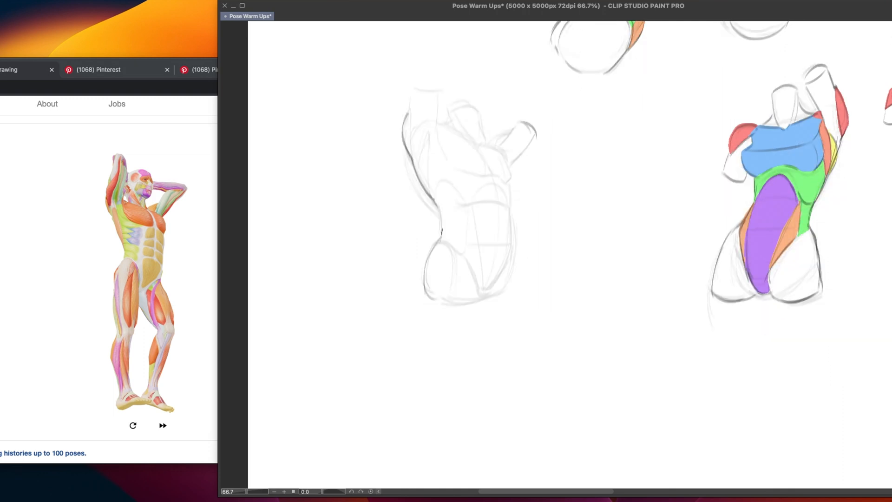
Redraw the left waist contour flowing into the rounded outer edge of the hip
left_click_drag(441, 207, 424, 279)
key("super+z")
left_click_drag(436, 243, 424, 280)
key("super+z")
left_click_drag(439, 243, 424, 274)
key("super+z")
left_click_drag(439, 239, 423, 267)
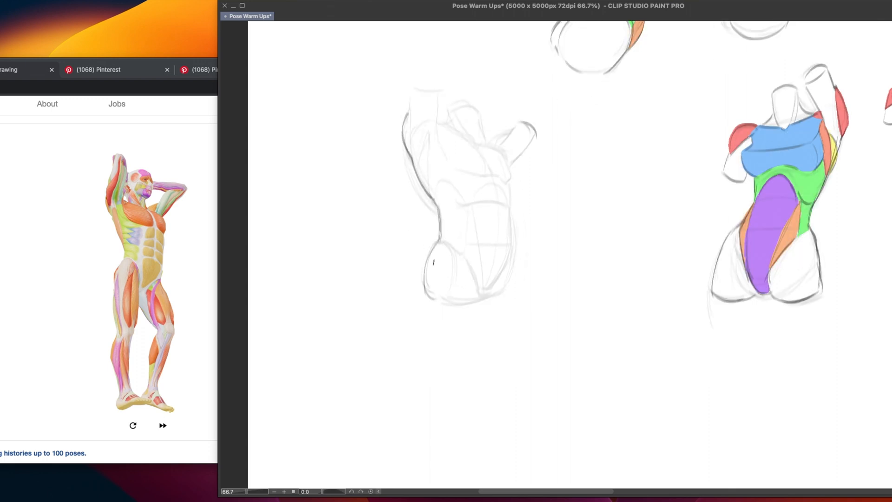
mouse_move(439, 238)
left_mouse_down()
mouse_move(420, 269)
mouse_move(426, 294)
left_mouse_up()
key("super+z")
key("super+z")
Redraw the right contour of the torso from the chest down to the waist
mouse_move(504, 154)
left_mouse_down()
mouse_move(511, 186)
mouse_move(504, 156)
mouse_move(514, 175)
mouse_move(510, 216)
left_mouse_up()
key("super+z")
key("super+z")
mouse_move(511, 185)
left_mouse_down()
mouse_move(508, 278)
mouse_move(510, 220)
mouse_move(513, 257)
left_mouse_up()
Redraw the right groin line and the outer contour of the right hip
key("super+z")
key("super+z")
left_click_drag(553, 221, 525, 234)
mouse_move(512, 223)
left_mouse_down()
mouse_move(512, 251)
mouse_move(492, 290)
left_mouse_up()
mouse_move(512, 253)
left_mouse_down()
mouse_move(489, 290)
mouse_move(510, 288)
left_mouse_up()
key("super+z")
left_click_drag(516, 251, 511, 290)
key("super+z")
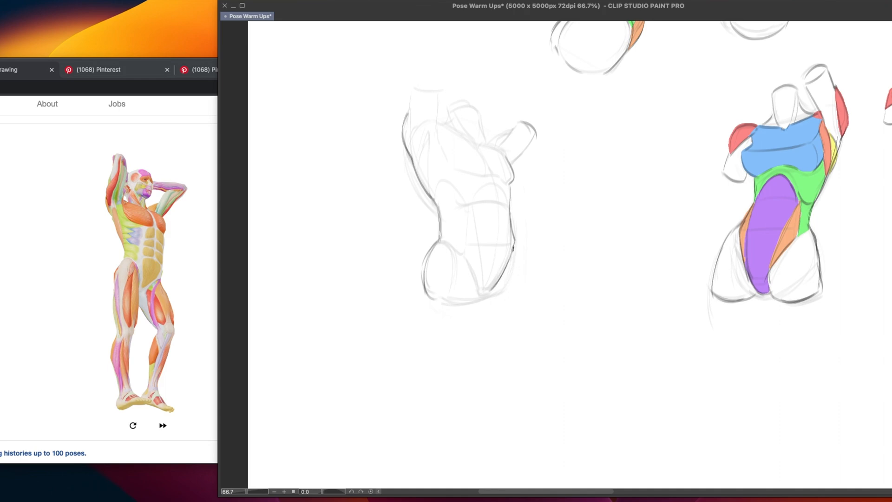
left_click_drag(514, 248, 511, 294)
Close the lower contours of both hips and draw the inner curve of the left hip to the crotch
key("super+z")
mouse_move(431, 300)
left_mouse_down()
mouse_move(512, 299)
mouse_move(491, 291)
left_mouse_up()
key("super+z")
key("super+z")
key("super+z")
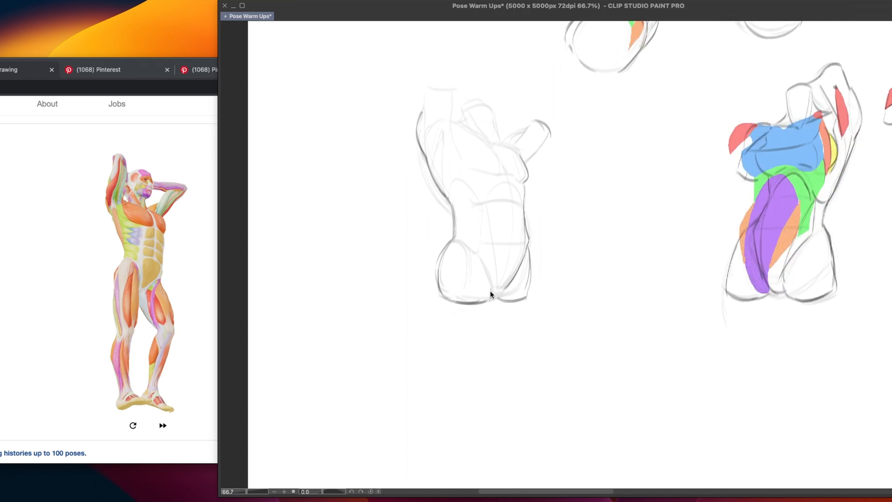
key("super+z")
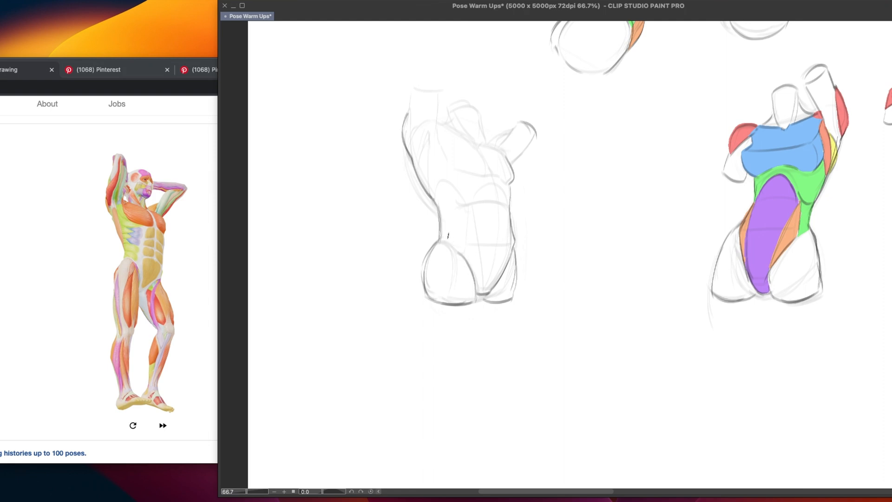
Draw the left oblique's lower and inner edges and the left edge of the abdominal muscles down to the crotch
left_click_drag(440, 239, 465, 252)
key("super+z")
key("super+z")
left_click_drag(465, 205, 466, 254)
key("super+z")
left_click_drag(465, 208, 462, 247)
left_click_drag(467, 207, 478, 284)
Refine the right edge of the abdominal muscles where it tapers down to the crotch
key("super+z")
key("super+z")
left_click_drag(470, 209, 479, 293)
left_click_drag(511, 213, 493, 292)
key("super+z")
left_click_drag(510, 211, 494, 294)
key("super+z")
key("super+z")
mouse_move(510, 225)
left_mouse_down()
mouse_move(488, 294)
mouse_move(512, 250)
left_mouse_up()
key("super+z")
key("super+z")
left_click_drag(510, 215, 492, 289)
key("super+z")
mouse_move(510, 218)
left_mouse_down()
mouse_move(498, 271)
mouse_move(512, 220)
mouse_move(508, 255)
mouse_move(486, 295)
left_mouse_up()
key("super+z")
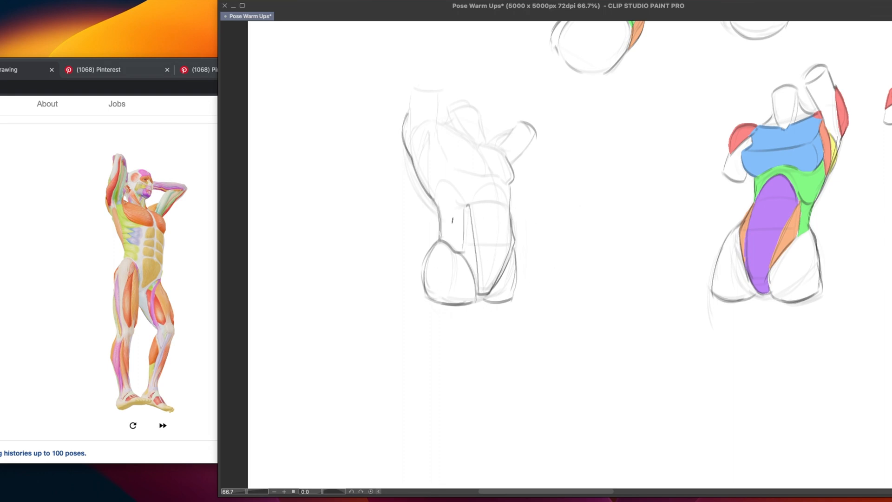
left_click_drag(421, 226, 561, 221)
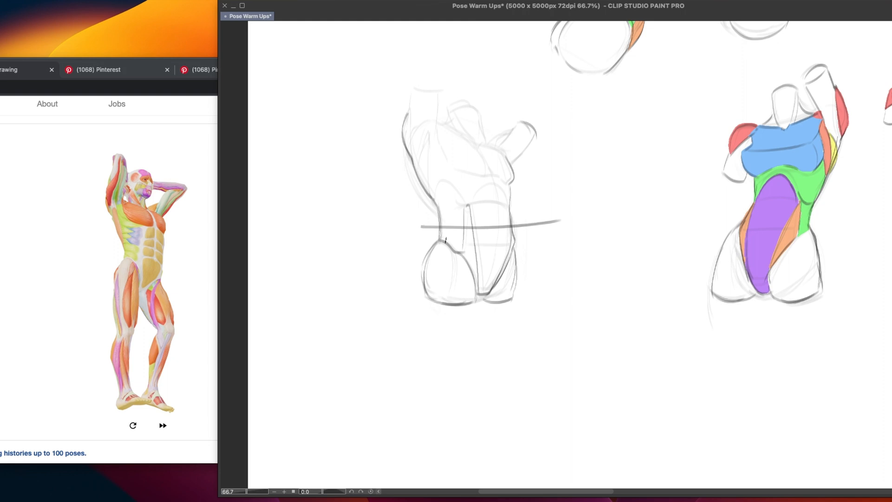
key("super+z")
left_click_drag(439, 204, 479, 210)
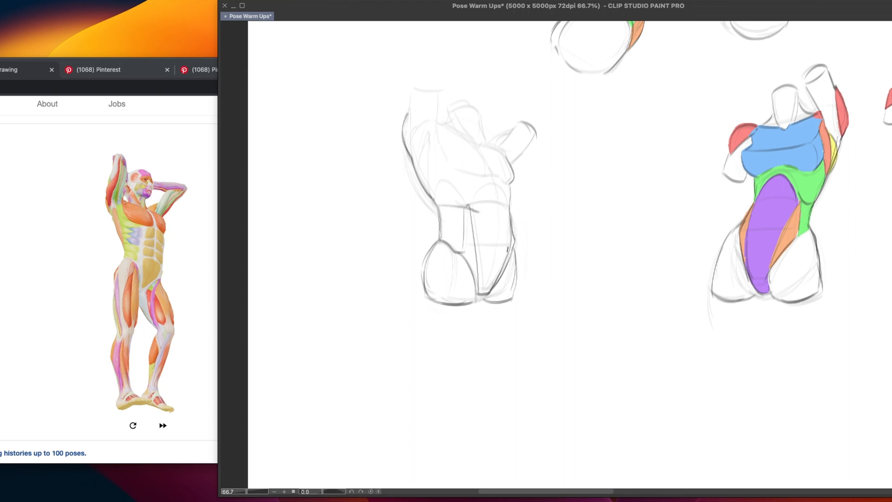
key("super+z")
Sketch an egg-shaped diagram with a stepped base and small triangle beside the torso, and repeat the stepped line and triangle on the abdomen
mouse_move(574, 213)
left_mouse_down()
mouse_move(634, 197)
mouse_move(628, 228)
left_mouse_up()
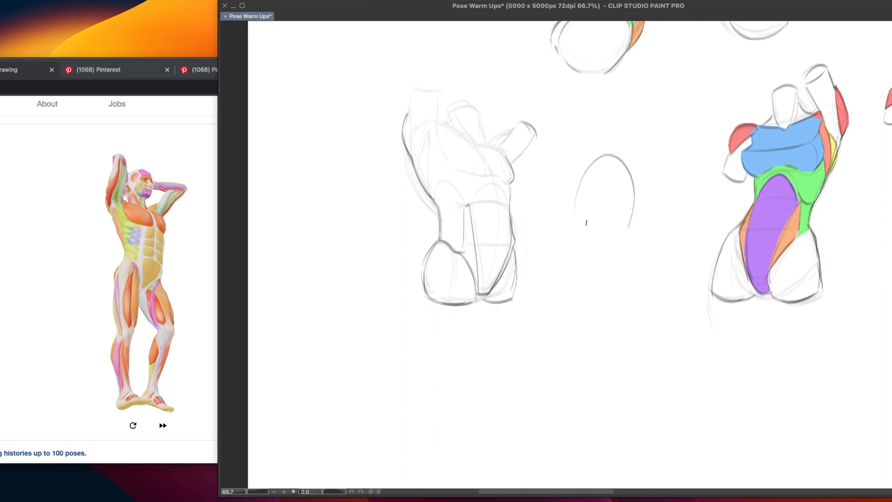
mouse_move(575, 215)
left_mouse_down()
mouse_move(582, 234)
mouse_move(614, 241)
mouse_move(595, 249)
mouse_move(628, 225)
mouse_move(590, 249)
mouse_move(614, 236)
mouse_move(607, 245)
mouse_move(588, 253)
left_mouse_up()
key("ctrl+z")
key("ctrl+z")
key("ctrl+z")
mouse_move(438, 205)
left_mouse_down()
mouse_move(467, 206)
mouse_move(489, 230)
mouse_move(508, 227)
mouse_move(498, 241)
left_mouse_up()
key("super+z")
key("super+z")
key("super+z")
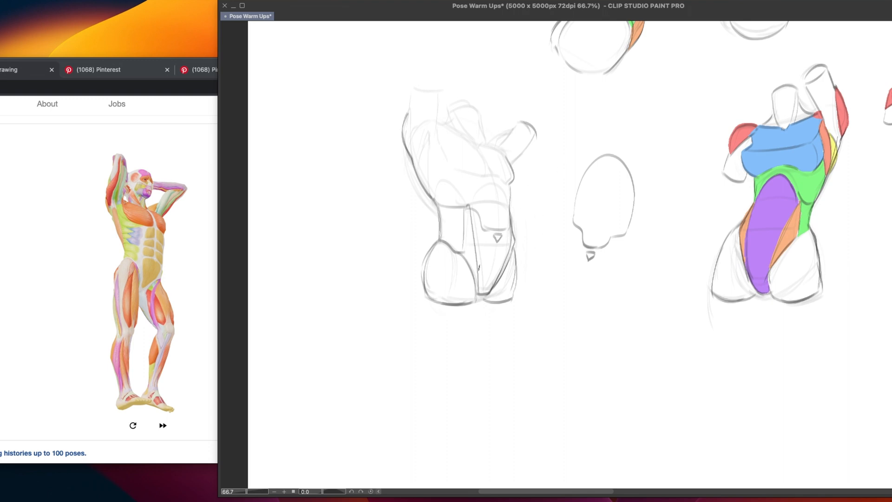
Redraw the arch above the abdominal muscles, the left raised arm as a cylinder and the left chest muscle's lower edge
left_click_drag(475, 206, 506, 208)
left_click_drag(410, 86, 410, 122)
mouse_move(411, 84)
left_mouse_down()
mouse_move(444, 87)
mouse_move(434, 141)
mouse_move(457, 172)
mouse_move(483, 176)
left_mouse_up()
left_click_drag(471, 141, 485, 166)
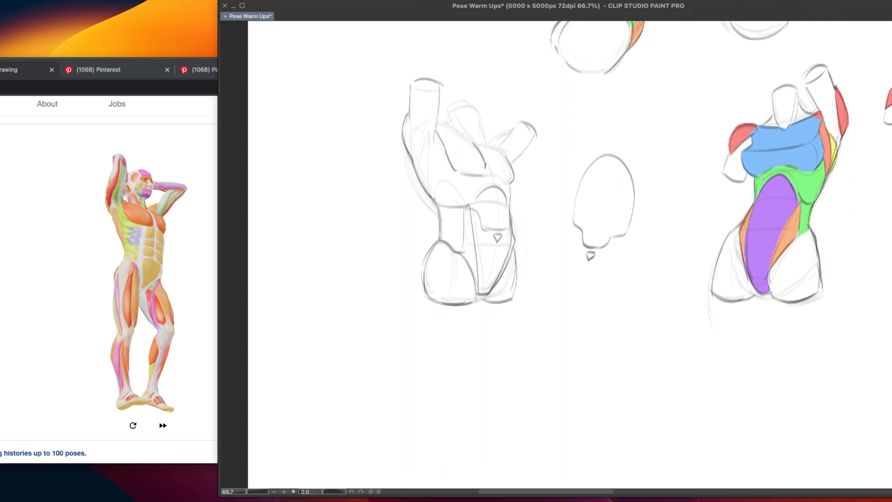
Outline the upper and inner edges of both chest muscles
left_click_drag(449, 130, 472, 149)
key("super+z")
key("super+z")
mouse_move(440, 122)
left_mouse_down()
mouse_move(476, 144)
mouse_move(501, 146)
mouse_move(497, 177)
left_mouse_up()
key("super+z")
key("super+z")
key("super+z")
key("super+z")
mouse_move(534, 366)
left_mouse_down()
mouse_move(633, 365)
mouse_move(591, 375)
mouse_move(640, 374)
left_mouse_up()
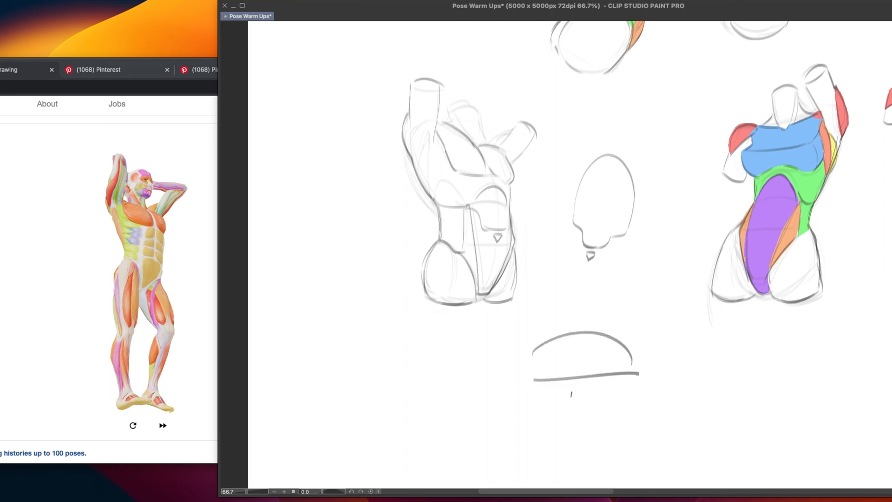
key("ctrl+z")
key("ctrl+z")
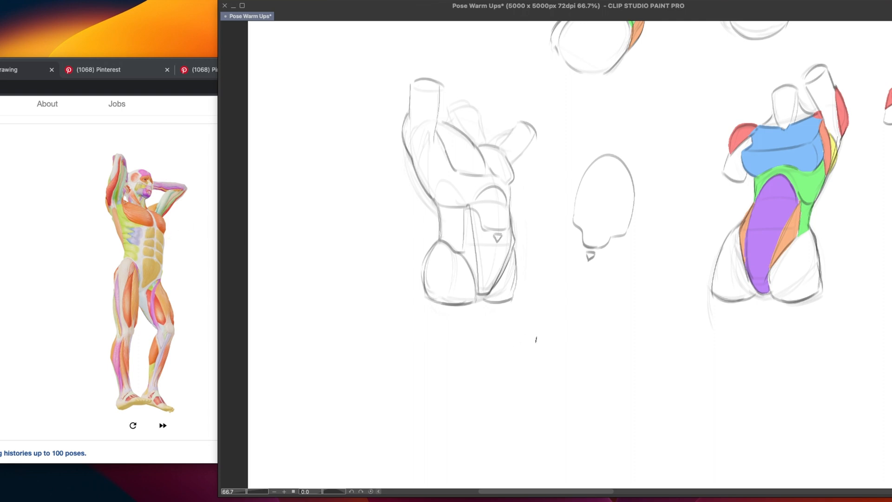
mouse_move(526, 326)
left_mouse_down()
mouse_move(531, 348)
mouse_move(575, 359)
left_mouse_up()
mouse_move(518, 312)
left_mouse_down()
mouse_move(570, 331)
mouse_move(580, 363)
mouse_move(589, 342)
mouse_move(592, 384)
left_mouse_up()
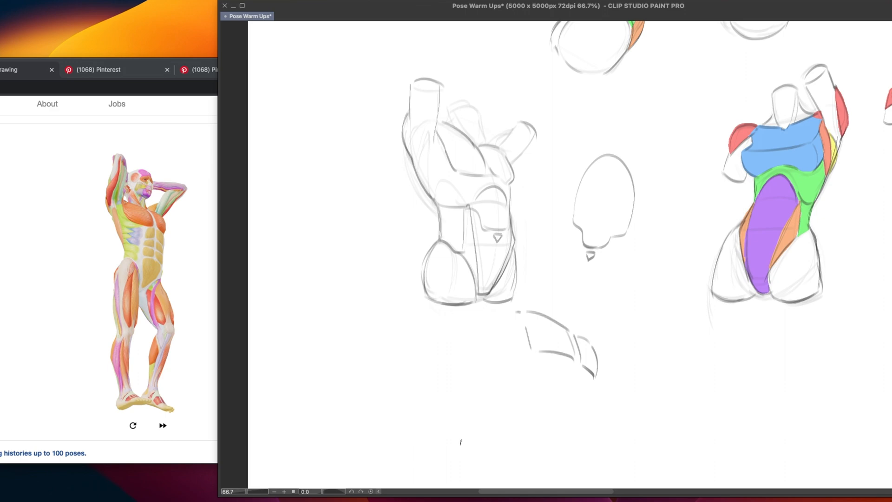
key("super+z")
key("super+z")
key("super+z")
key("super+z")
key("super+z")
key("super+z")
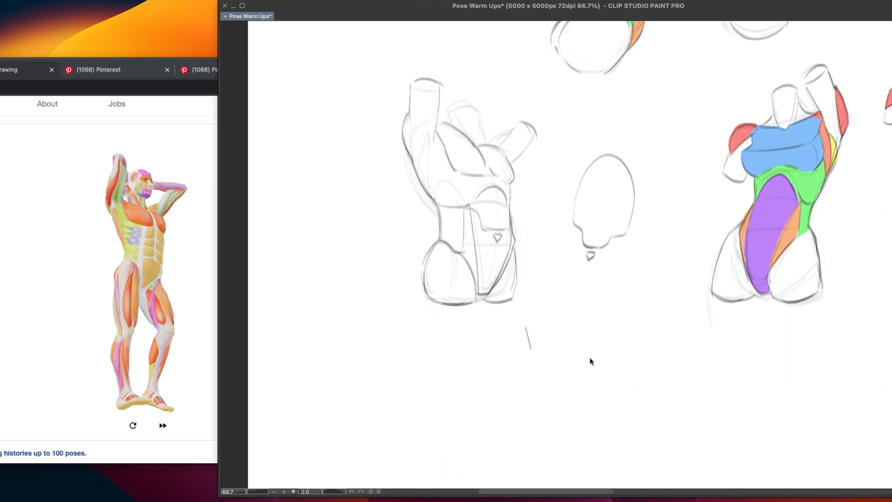
key("super+z")
Draw the oblique's inner edge, the rib curve below the chest and the back muscle lines under the left armpit
left_click_drag(467, 207, 464, 234)
mouse_move(431, 188)
left_mouse_down()
mouse_move(449, 154)
mouse_move(432, 197)
left_mouse_up()
mouse_move(415, 166)
left_mouse_down()
mouse_move(434, 125)
mouse_move(431, 135)
mouse_move(418, 128)
mouse_move(411, 114)
mouse_move(412, 159)
left_mouse_up()
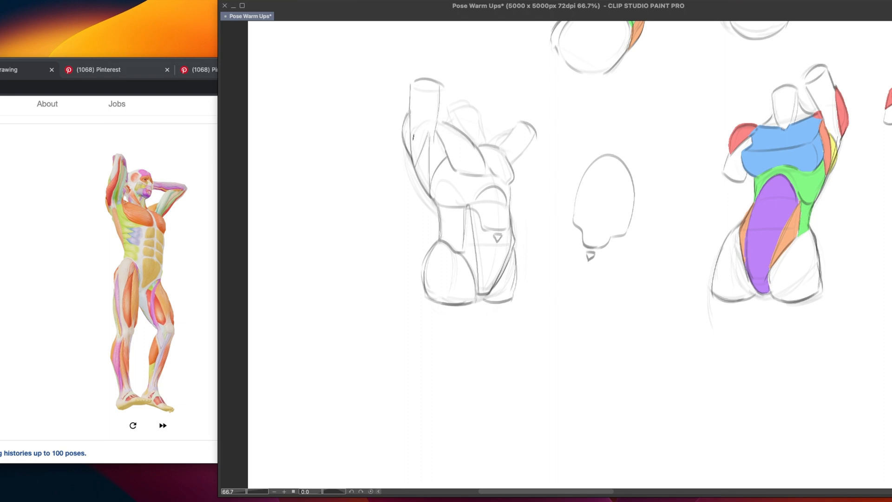
Add the curved end of the left arm and redraw the neck cylinder, right shoulder and right arm
left_click_drag(415, 87, 435, 90)
mouse_move(450, 119)
left_mouse_down()
mouse_move(449, 108)
mouse_move(478, 114)
mouse_move(483, 136)
left_mouse_up()
mouse_move(484, 138)
left_mouse_down()
mouse_move(495, 142)
mouse_move(523, 121)
mouse_move(537, 137)
mouse_move(514, 172)
left_mouse_up()
key("super+z")
key("super+z")
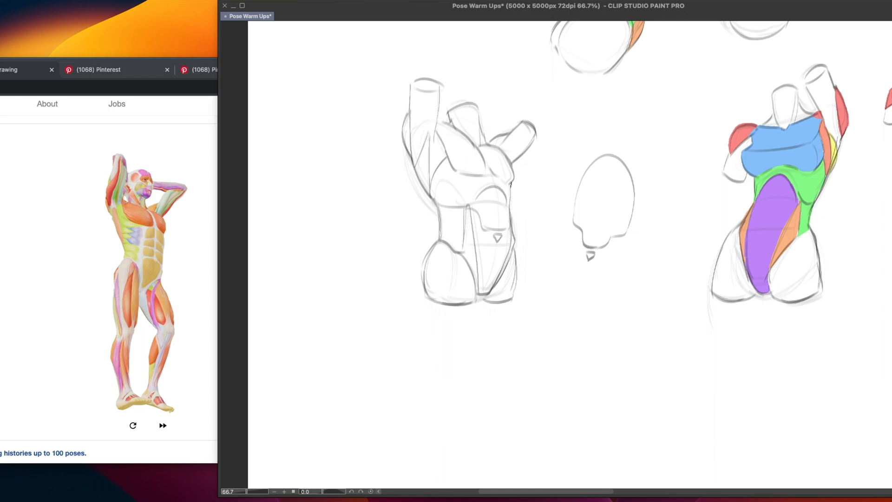
Redraw the torso's right contour below the chest with a cleaner line
left_click_drag(510, 185, 510, 226)
mouse_move(518, 198)
left_mouse_down()
mouse_move(533, 196)
mouse_move(524, 204)
left_mouse_up()
key("ctrl+z")
key("ctrl+z")
key("ctrl+z")
key("ctrl+z")
left_click_drag(511, 184, 509, 217)
Touch up the left waist contour and the right hip edge, and try a line along the neck
left_click_drag(434, 195, 440, 239)
left_click_drag(466, 188, 466, 194)
left_click_drag(514, 228, 514, 249)
mouse_move(453, 111)
left_mouse_down()
mouse_move(469, 129)
mouse_move(463, 134)
left_mouse_up()
key("super+z")
key("super+z")
Fill the external oblique area on both sides of the torso green and the right sheath of the abs orange
mouse_move(444, 159)
left_mouse_down()
mouse_move(433, 199)
mouse_move(444, 236)
mouse_move(464, 252)
mouse_move(467, 194)
mouse_move(457, 169)
left_mouse_up()
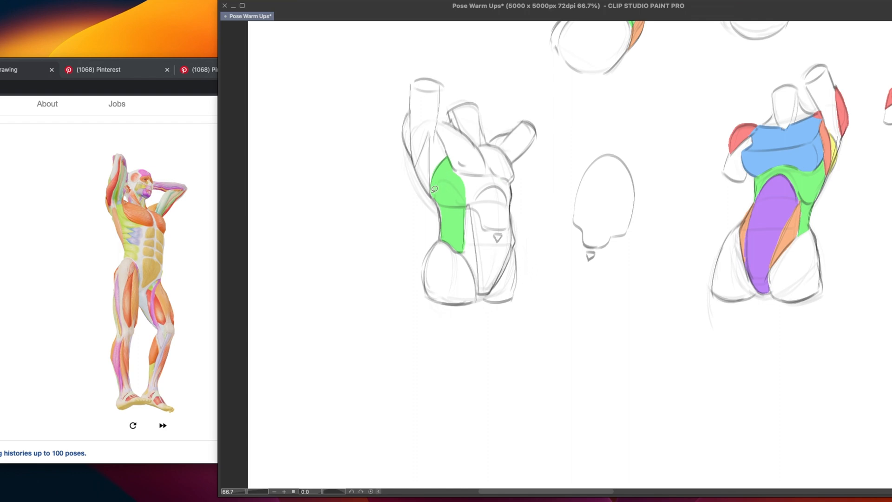
mouse_move(431, 187)
left_mouse_down()
mouse_move(446, 237)
mouse_move(452, 217)
left_mouse_up()
mouse_move(455, 166)
left_mouse_down()
mouse_move(492, 173)
mouse_move(468, 204)
left_mouse_up()
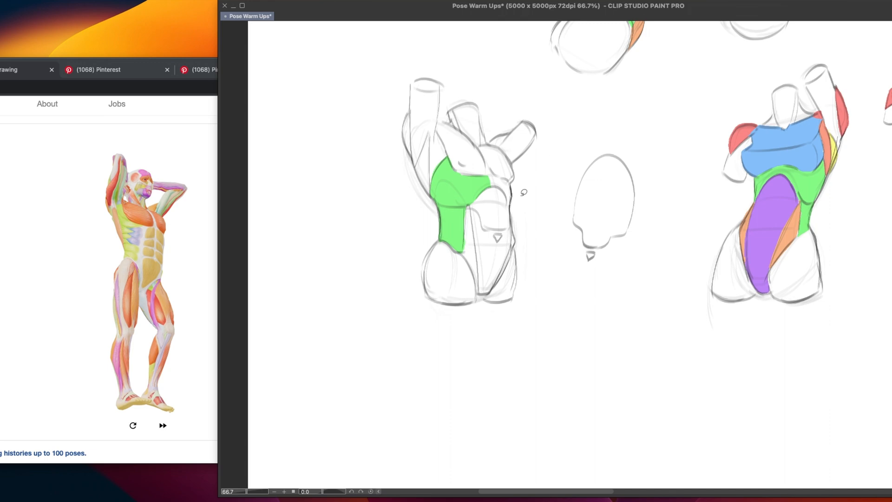
mouse_move(513, 183)
left_mouse_down()
mouse_move(512, 207)
mouse_move(505, 177)
mouse_move(513, 184)
left_mouse_up()
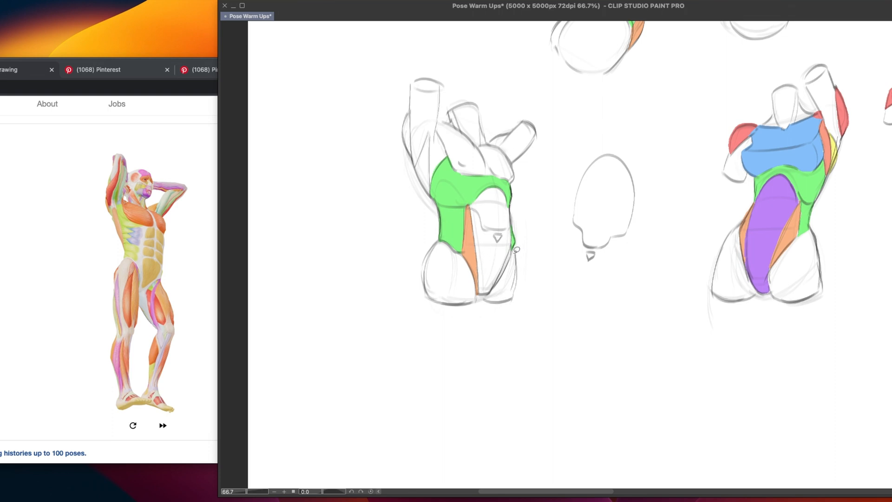
mouse_move(512, 243)
left_mouse_down()
mouse_move(496, 285)
mouse_move(513, 253)
left_mouse_up()
Fill the abs purple to match the finished torso, and the deltoid of the right shoulder red
left_click(779, 187, "alt")
mouse_move(470, 205)
left_mouse_down()
mouse_move(499, 183)
mouse_move(473, 247)
left_mouse_up()
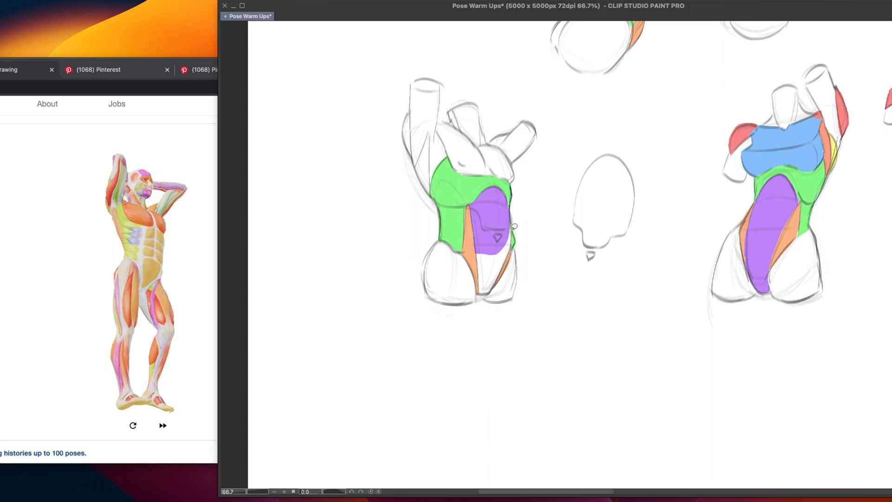
mouse_move(511, 225)
left_mouse_down()
mouse_move(514, 241)
mouse_move(481, 277)
mouse_move(477, 244)
left_mouse_up()
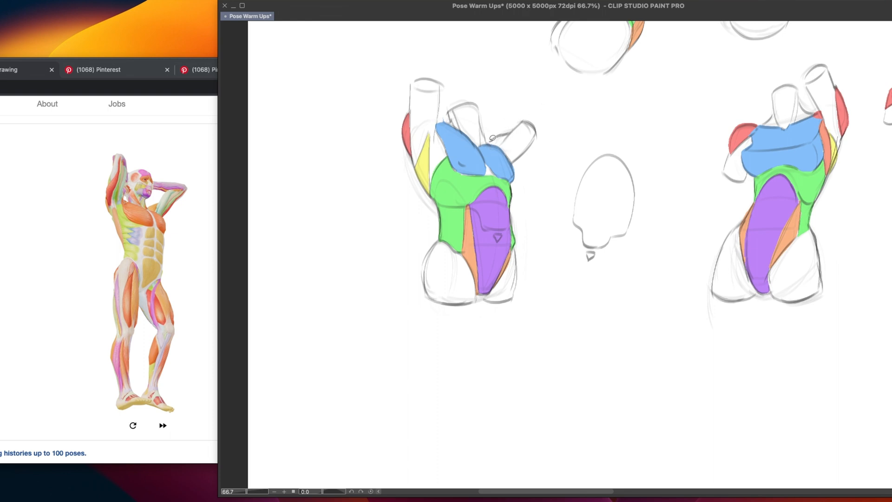
mouse_move(491, 139)
left_mouse_down()
mouse_move(514, 130)
mouse_move(490, 141)
left_mouse_up()
mouse_move(455, 167)
left_mouse_down()
mouse_move(460, 174)
mouse_move(455, 169)
left_mouse_up()
Review the coloured torsos beside the front and back muscle diagrams and their colour key
left_click_drag(430, 353, 402, 387)
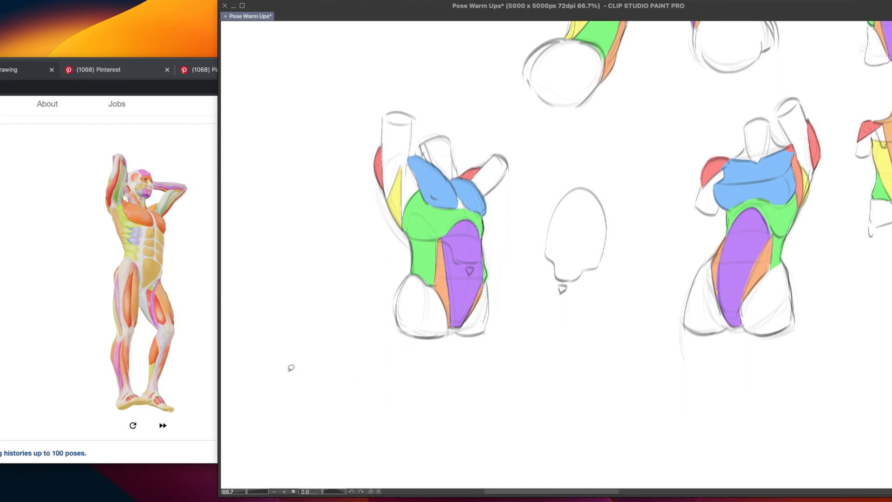
left_click_drag(574, 322, 498, 405)
left_click_drag(509, 363, 473, 435)
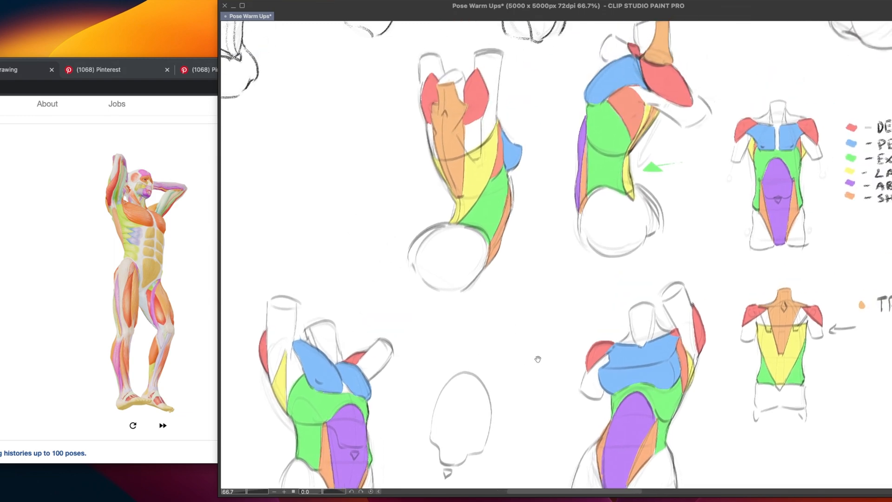
scroll(539, 356, "right", 10)
scroll(486, 351, "right", 3)
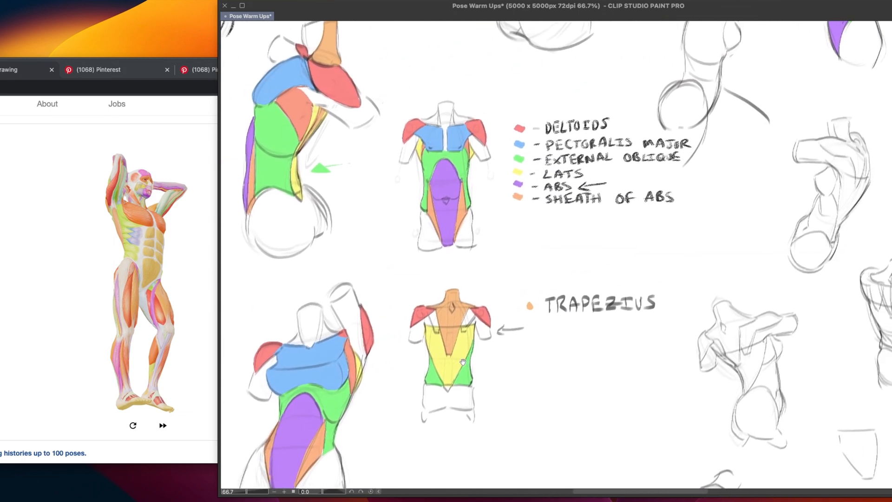
scroll(463, 217, "up", 3)
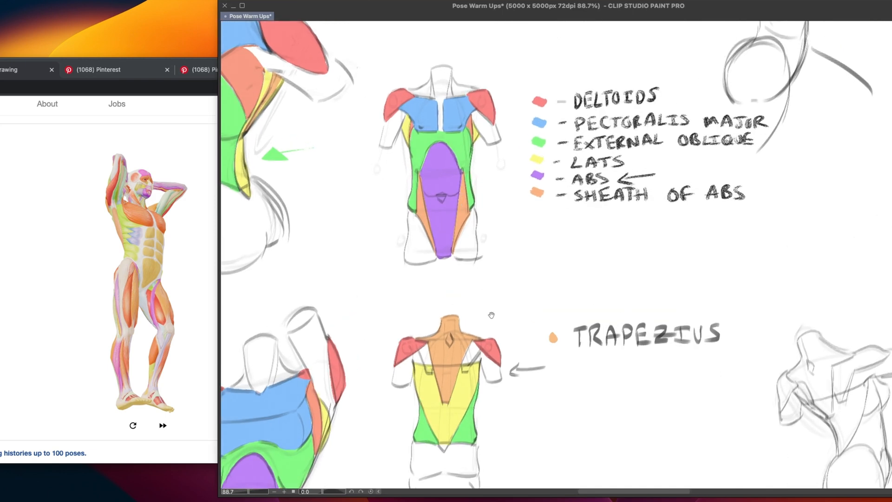
scroll(460, 206, "up", 3)
scroll(460, 207, "left", 3)
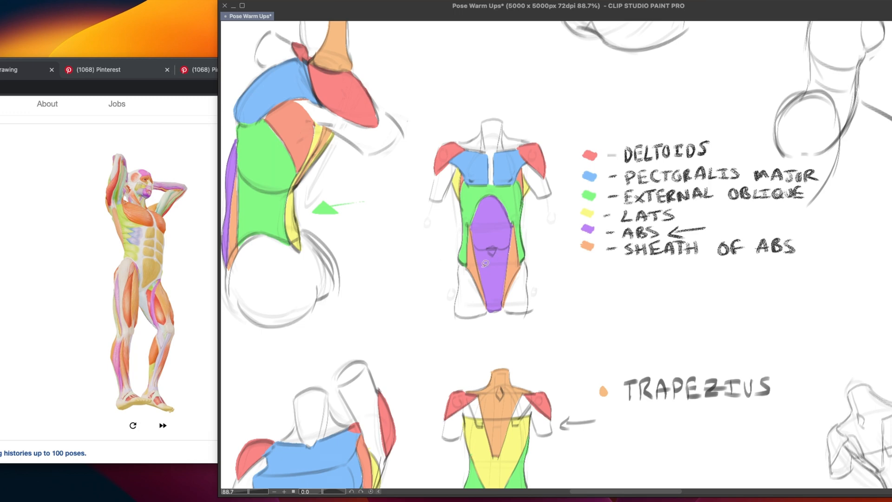
Try to circle the muscle colour key beside the front-view diagram in light blue
mouse_move(501, 245)
left_mouse_down()
mouse_move(539, 267)
mouse_move(504, 245)
left_mouse_up()
key("ctrl+z")
left_click_drag(511, 295, 579, 278)
mouse_move(529, 324)
left_mouse_down()
mouse_move(546, 304)
mouse_move(515, 338)
mouse_move(466, 330)
mouse_move(524, 305)
mouse_move(509, 311)
mouse_move(493, 349)
mouse_move(399, 353)
left_mouse_up()
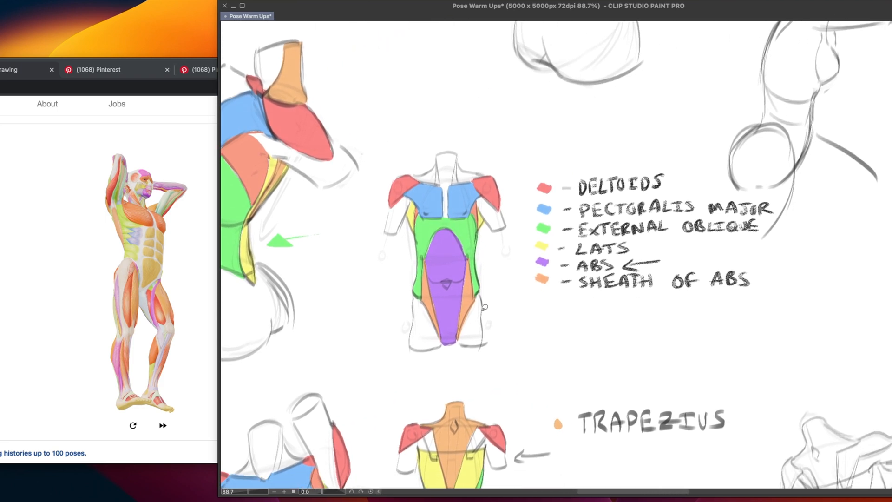
mouse_move(674, 163)
left_mouse_down()
mouse_move(669, 154)
mouse_move(546, 299)
mouse_move(793, 221)
mouse_move(692, 148)
left_mouse_up()
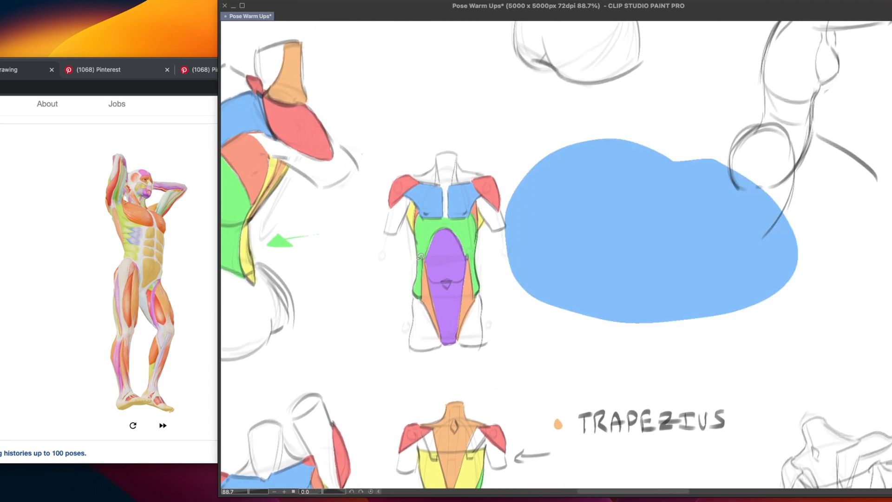
key("ctrl+z")
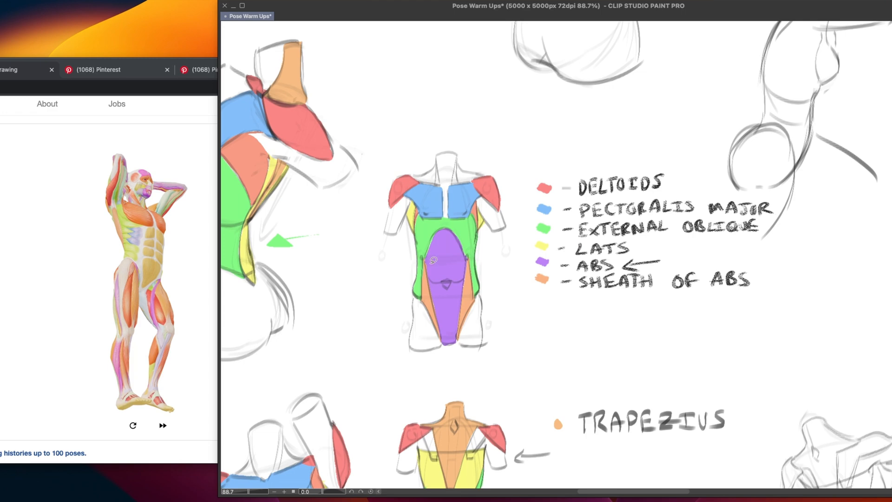
mouse_move(703, 162)
left_mouse_down()
mouse_move(785, 273)
mouse_move(713, 161)
left_mouse_up()
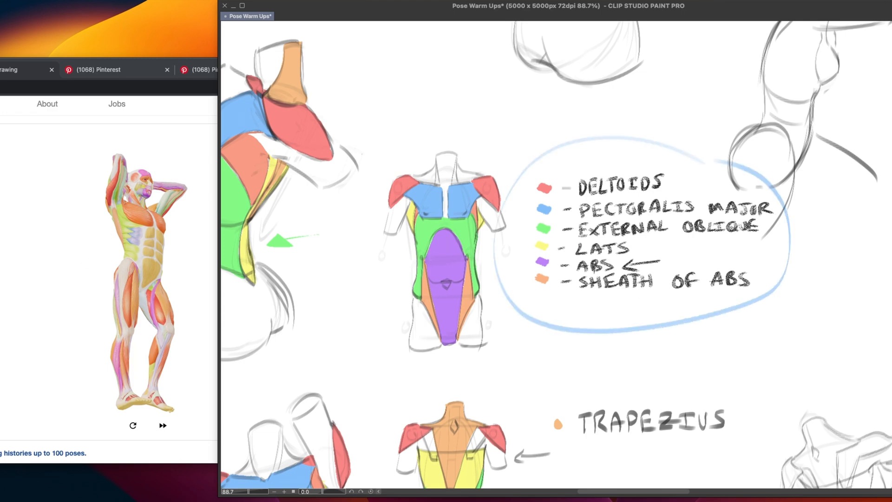
key("ctrl+z")
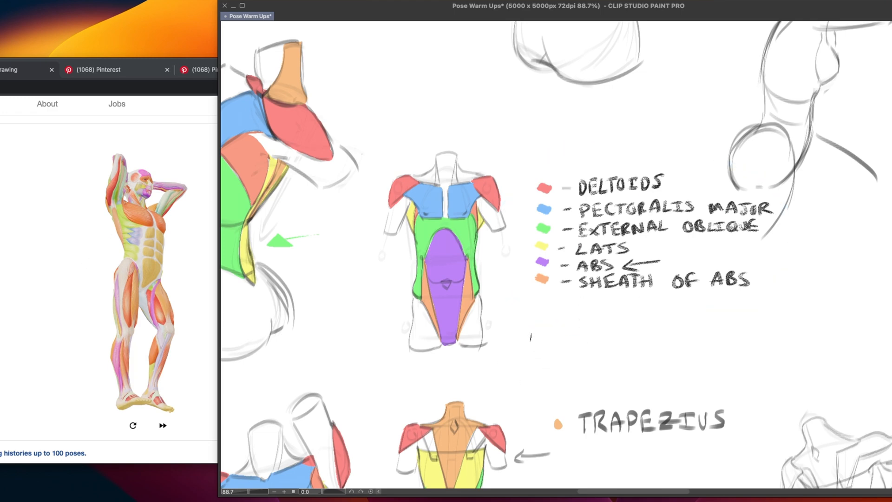
mouse_move(517, 356)
left_mouse_down()
mouse_move(545, 359)
mouse_move(520, 353)
left_mouse_up()
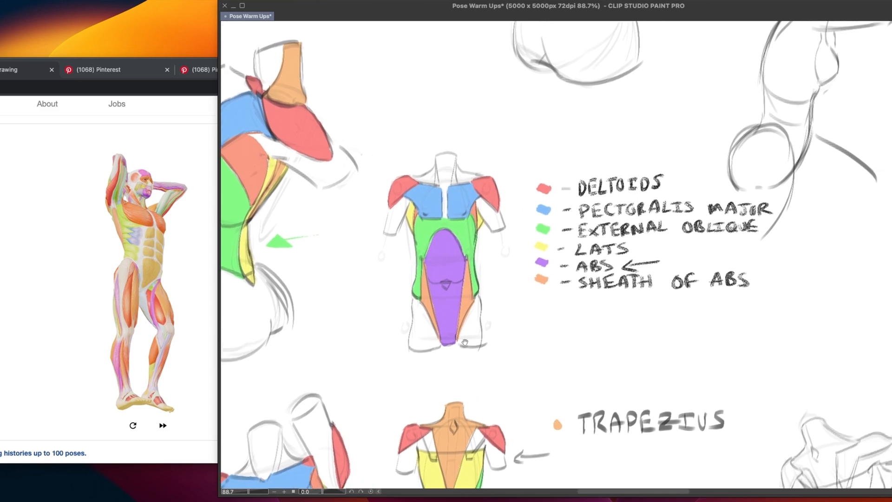
Examine the coloured side-view torso, the colour key and the uncoloured pose sketches across the canvas
left_click_drag(465, 343, 677, 380)
left_click_drag(496, 291, 470, 366)
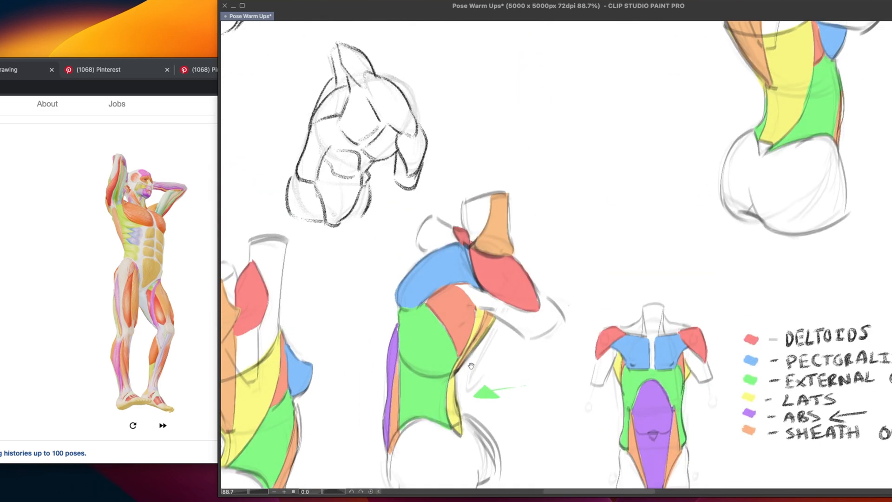
left_click_drag(588, 230, 566, 178)
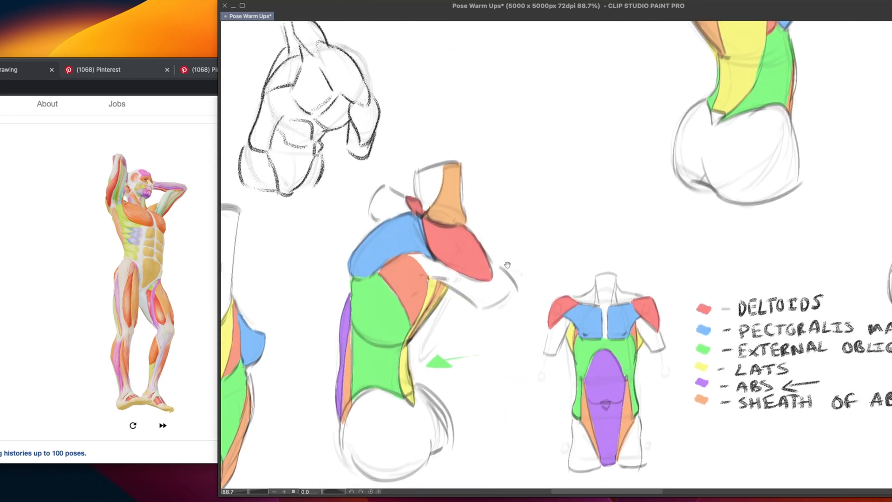
left_click_drag(502, 260, 312, 306)
left_click_drag(587, 265, 434, 205)
mouse_move(635, 119)
left_mouse_down()
mouse_move(464, 260)
mouse_move(651, 193)
left_mouse_up()
key("ctrl+z")
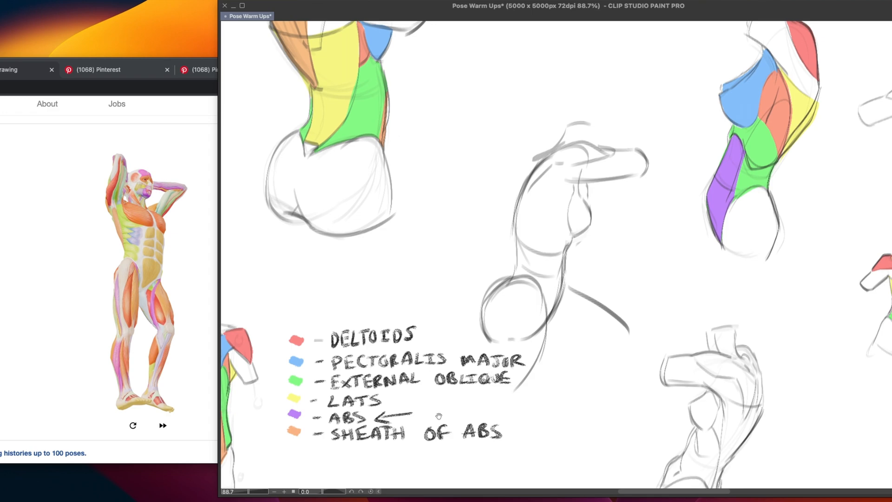
left_click_drag(432, 415, 407, 413)
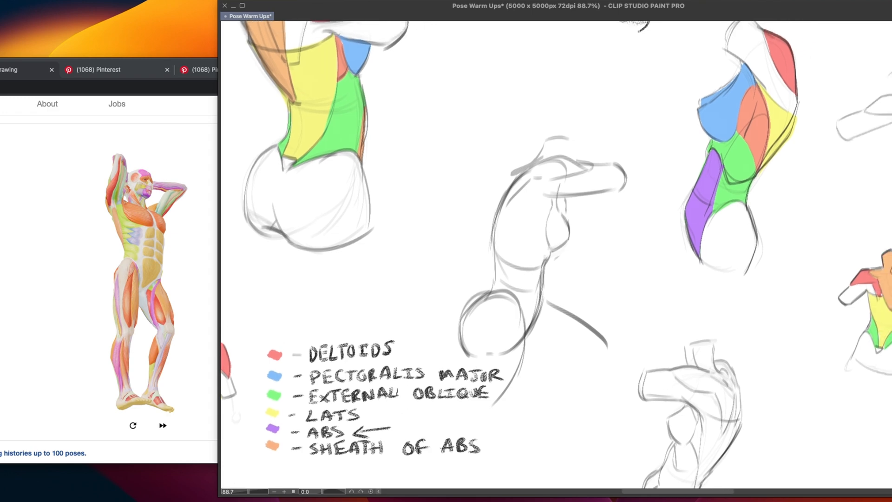
mouse_move(439, 327)
left_mouse_down()
mouse_move(559, 345)
mouse_move(576, 292)
left_mouse_up()
mouse_move(391, 400)
left_mouse_down()
mouse_move(498, 342)
mouse_move(683, 315)
mouse_move(754, 265)
left_mouse_up()
mouse_move(519, 351)
left_mouse_down()
mouse_move(527, 362)
mouse_move(479, 403)
left_mouse_up()
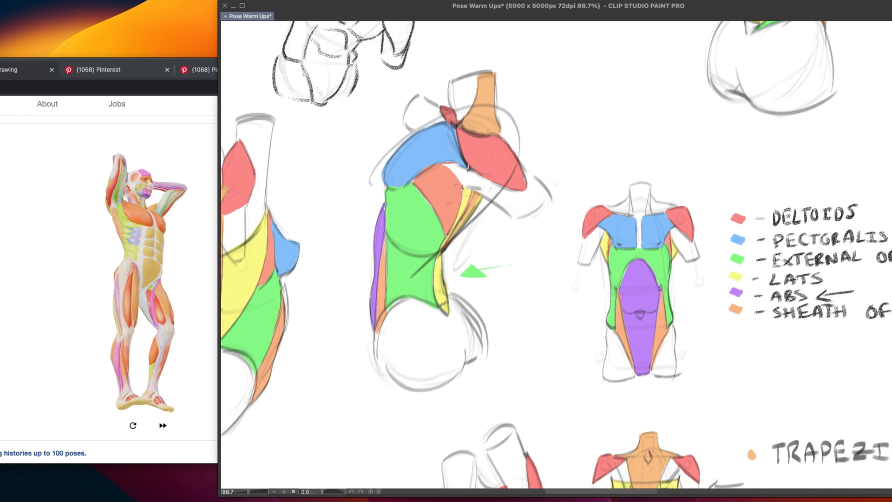
left_click_drag(746, 442, 724, 468)
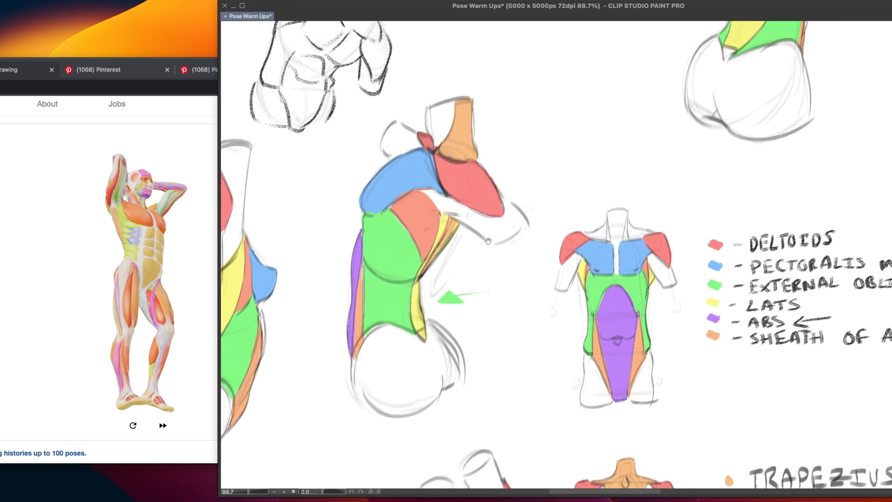
Sketch rib cage and pelvis ovals over the coloured side-view torso
left_click_drag(434, 144, 453, 254)
left_click_drag(353, 228, 413, 276)
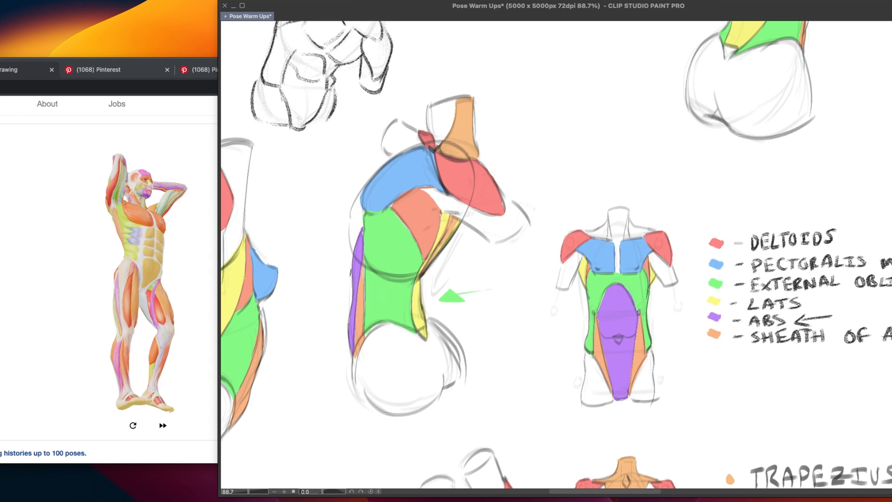
left_click_drag(351, 274, 367, 418)
left_click_drag(353, 386, 458, 372)
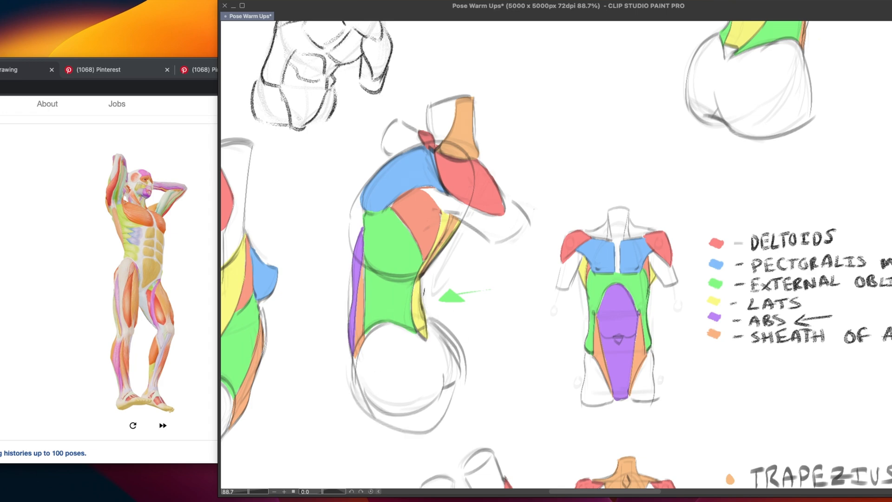
left_click_drag(425, 324, 453, 411)
left_click_drag(343, 374, 386, 422)
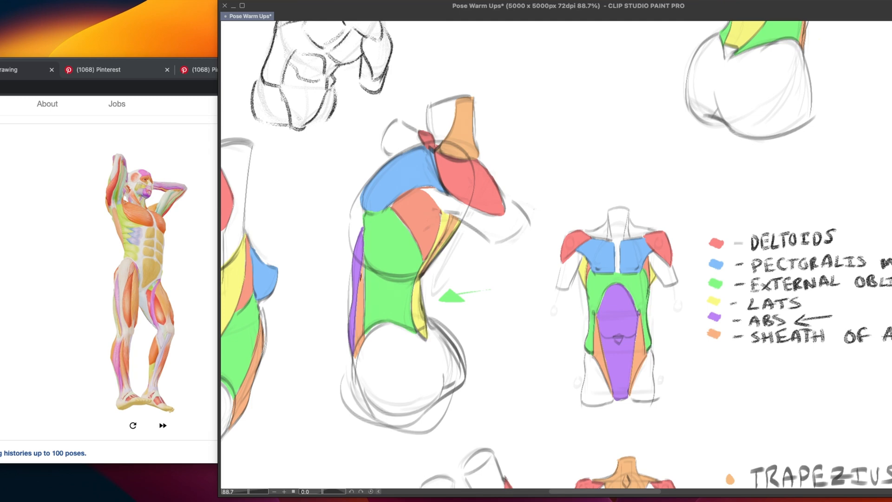
Try curves across the waist between the side-view torso's rib cage and pelvis, undoing each attempt
left_click_drag(326, 266, 433, 275)
key("ctrl+z")
left_click_drag(361, 267, 442, 279)
key("ctrl+z")
mouse_move(424, 319)
left_mouse_down()
mouse_move(411, 339)
mouse_move(432, 327)
left_mouse_up()
key("ctrl+z")
mouse_move(436, 313)
left_mouse_down()
mouse_move(431, 328)
mouse_move(446, 325)
left_mouse_up()
key("ctrl+z")
Undo the rib cage and pelvis ovals drawn over the side-view torso
scroll(502, 395, "left", 10)
scroll(502, 395, "down", 4)
key("ctrl+z")
key("ctrl+z")
key("ctrl+z")
key("ctrl+z")
key("ctrl+z")
key("ctrl+z")
key("ctrl+z")
key("ctrl+z")
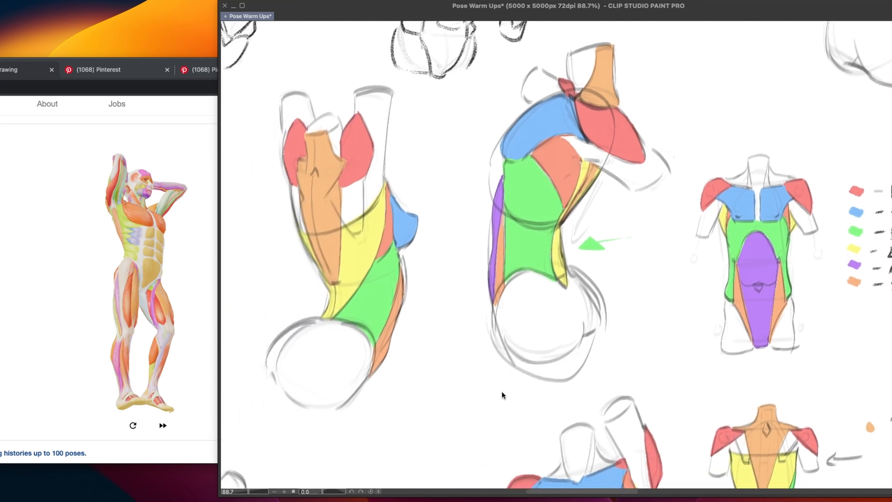
scroll(501, 391, "left", 8)
scroll(501, 391, "down", 5)
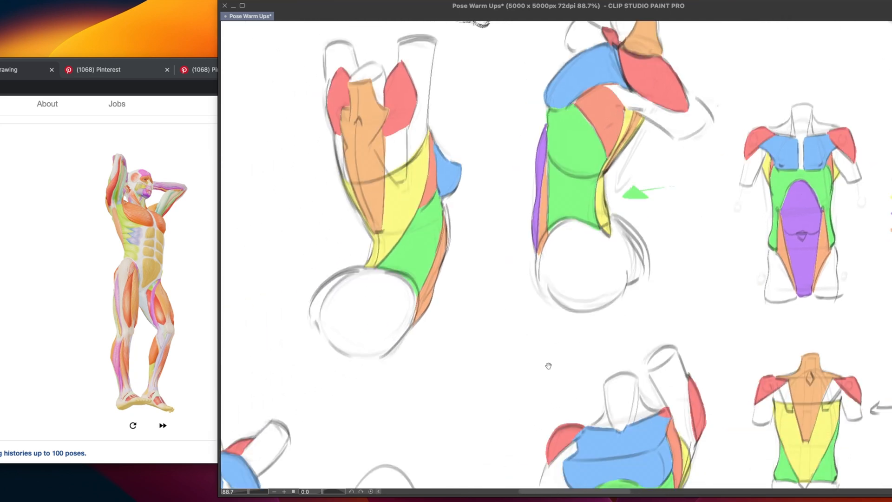
Switch to Chrome, move its window fully into view and bring up the Instagram post with the torso anatomy demos
scroll(499, 399, "right", 15)
scroll(500, 399, "down", 12)
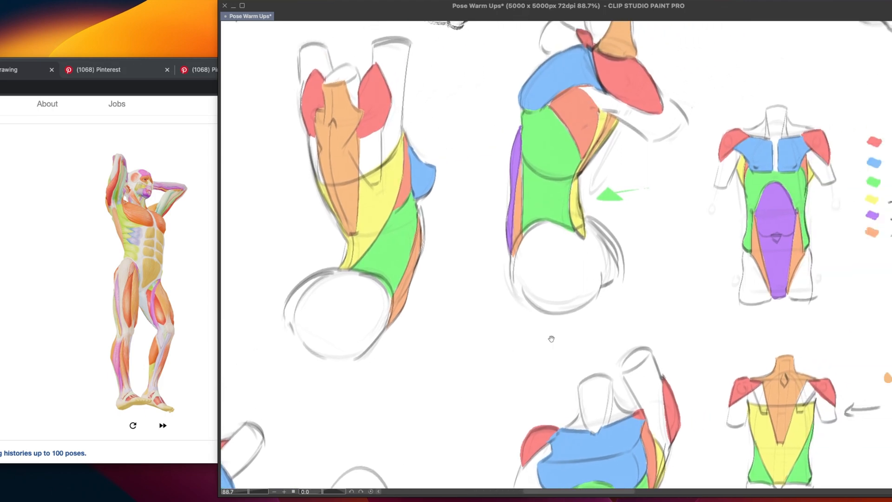
scroll(501, 334, "right", 3)
scroll(501, 333, "down", 2)
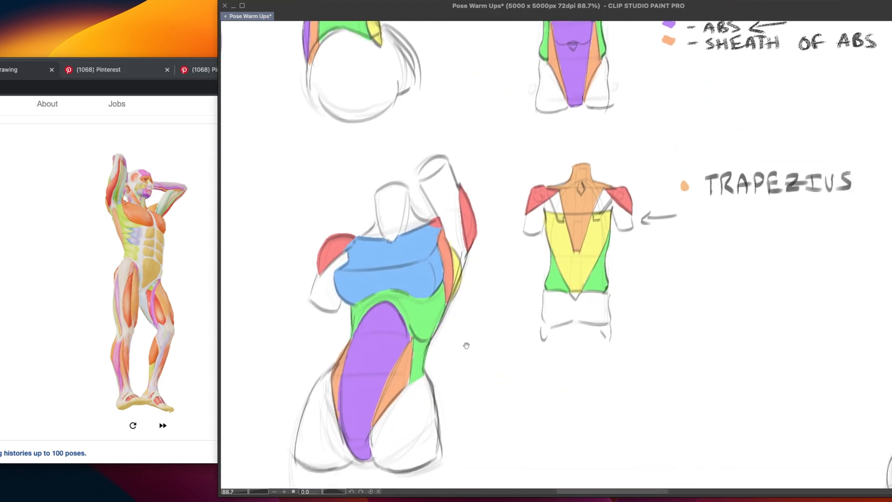
scroll(512, 388, "right", 3)
left_click(156, 200)
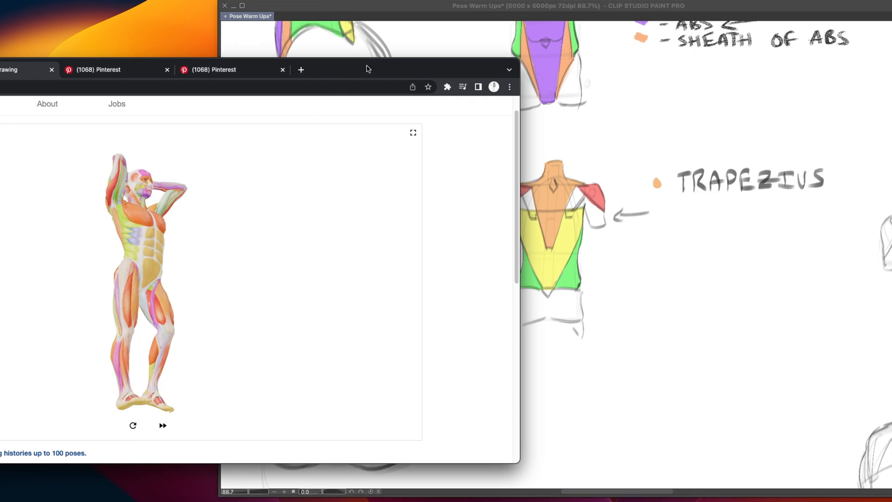
left_click_drag(367, 67, 649, 87)
left_click(176, 91)
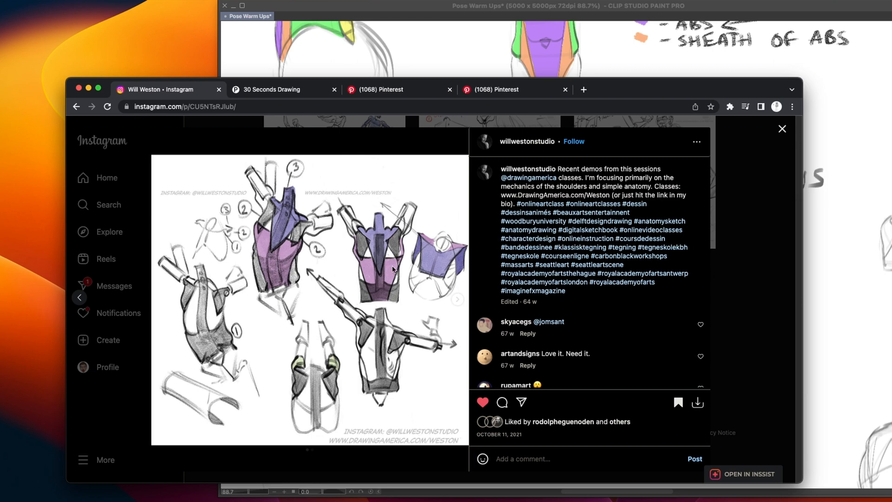
Browse the saved Instagram collection, view both images of the shoulder and torso anatomy post and return to the collection
left_click(729, 184)
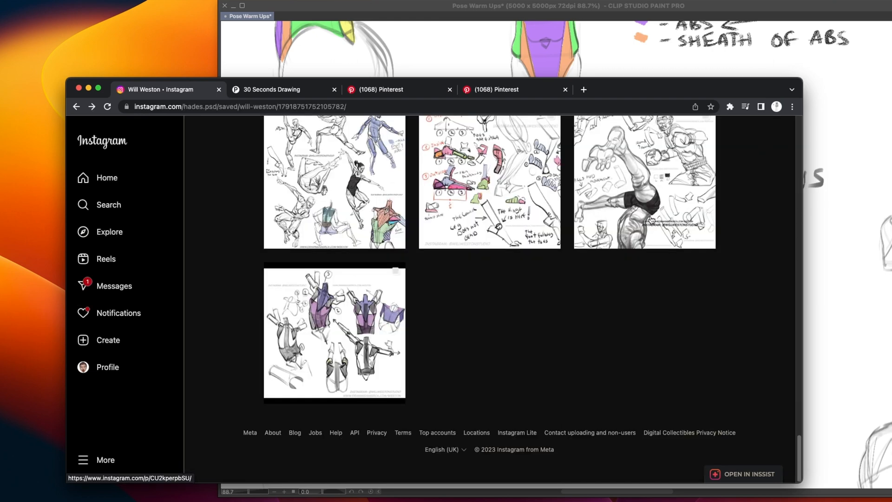
scroll(388, 412, "up", 3)
left_click(388, 412)
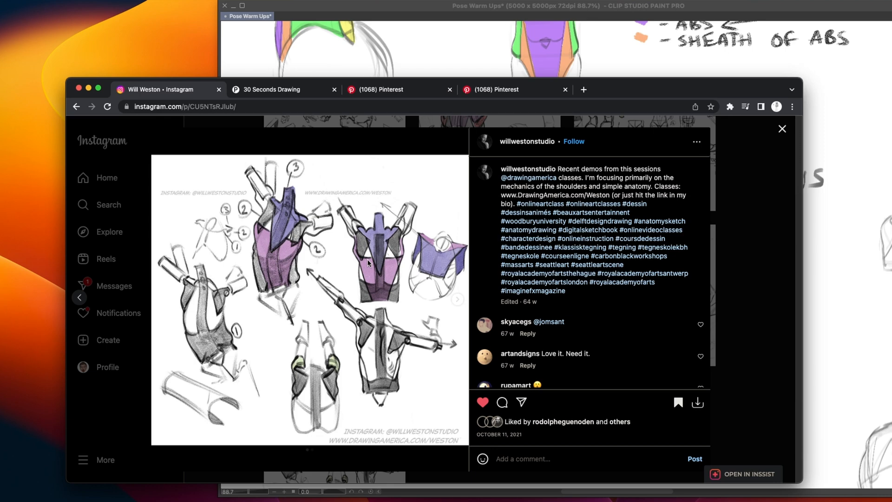
left_click(458, 300)
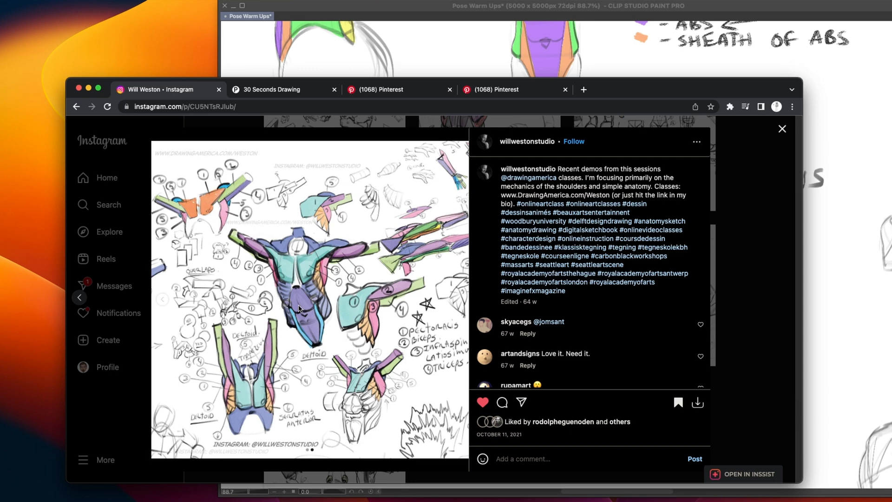
left_click(753, 222)
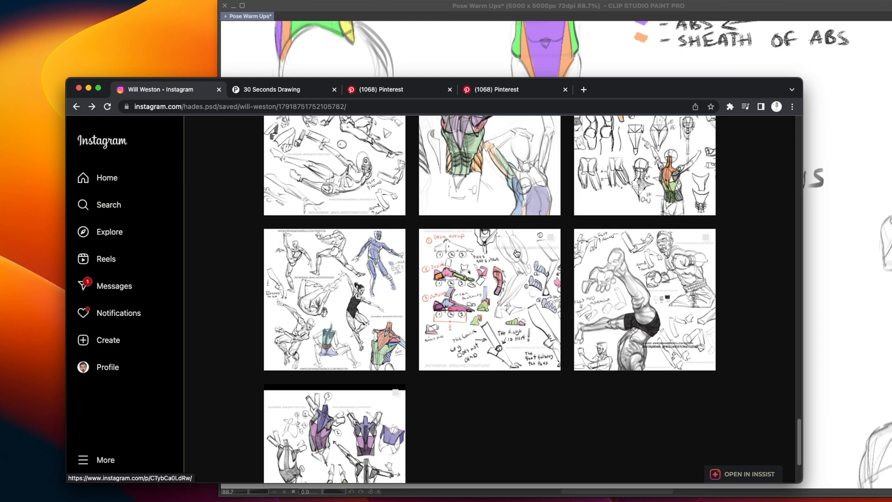
View the construction demos post and the quick figure sketches post in the saved Instagram collection, closing each one
scroll(483, 251, "up", 3)
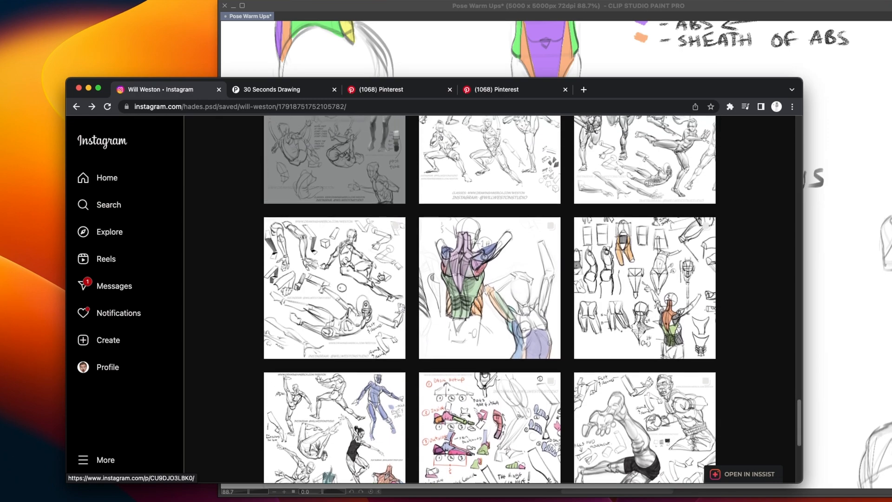
left_click(360, 284)
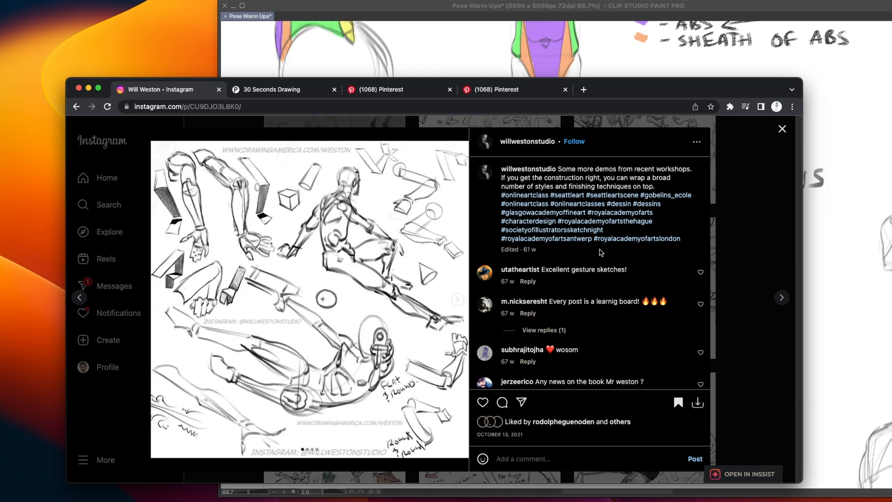
left_click(762, 224)
scroll(508, 212, "up", 1)
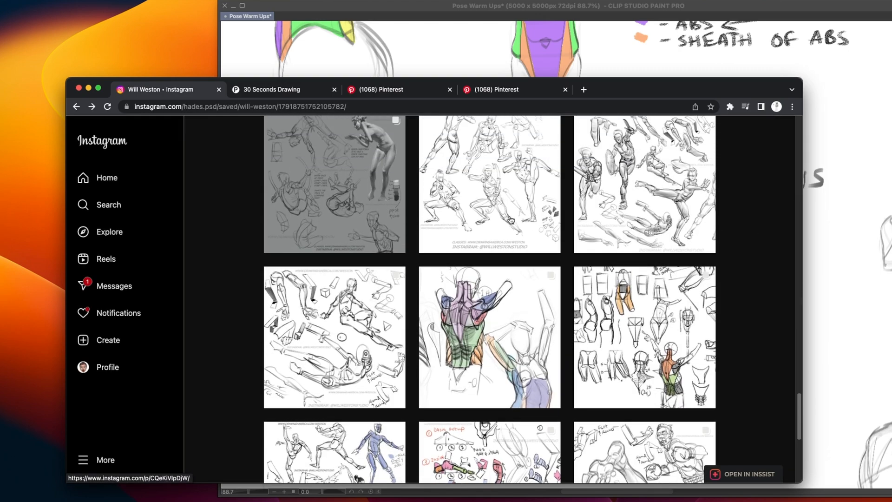
left_click(504, 214)
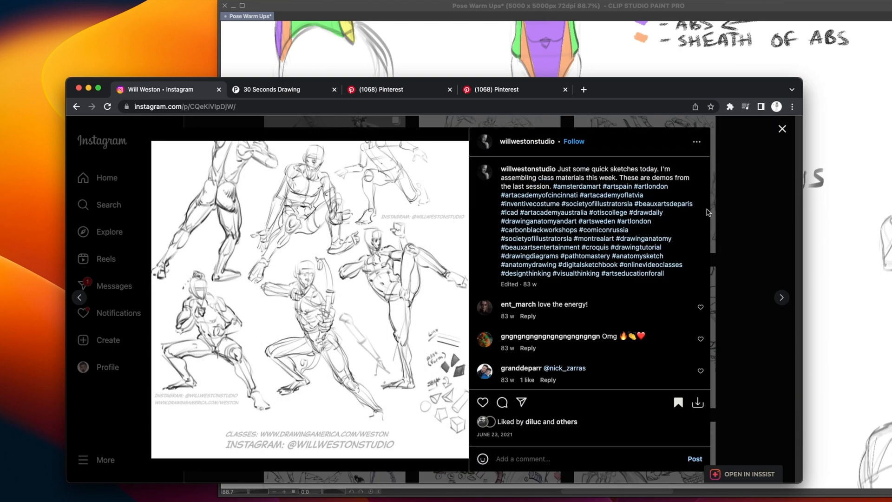
left_click(737, 199)
scroll(650, 202, "up", 1)
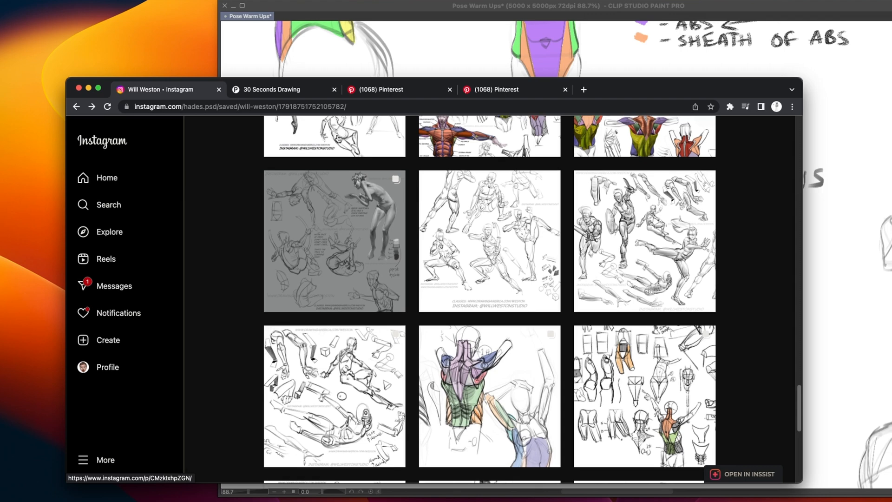
Go back to the Propic x Taco torso board on Pinterest, view the pin on drawing eleven-shaped abs and return to the board
left_click(391, 89)
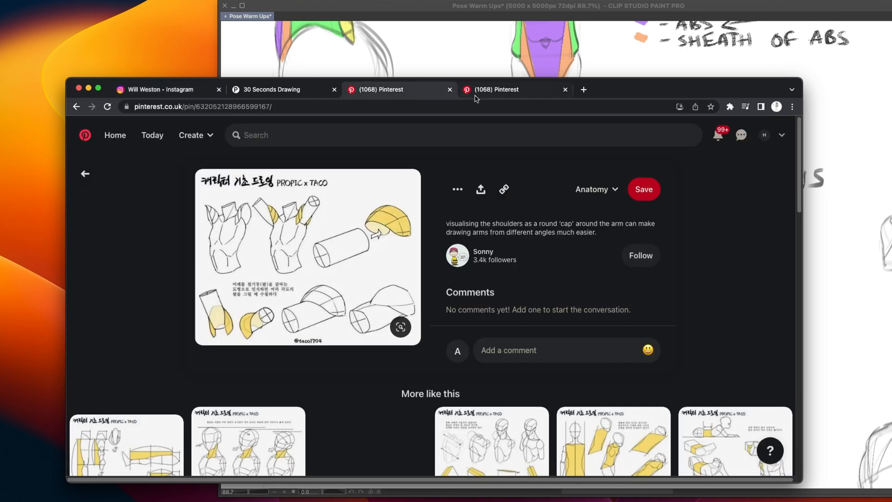
left_click(76, 107)
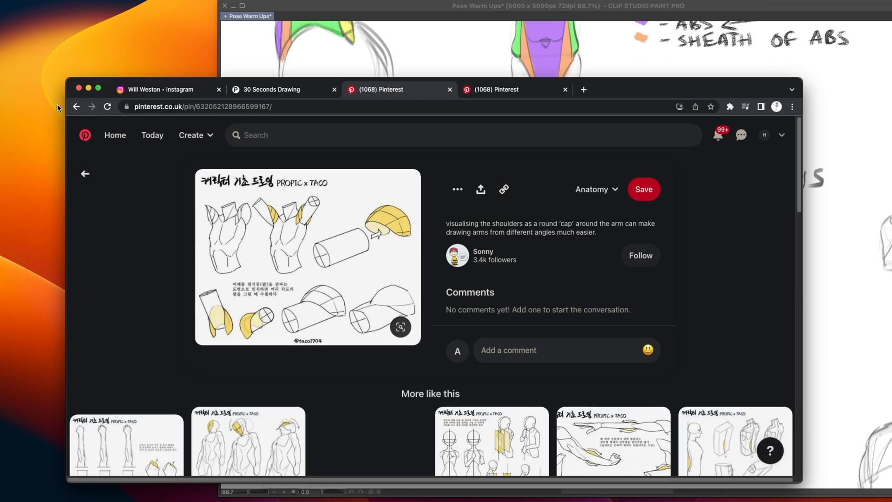
left_click(76, 107)
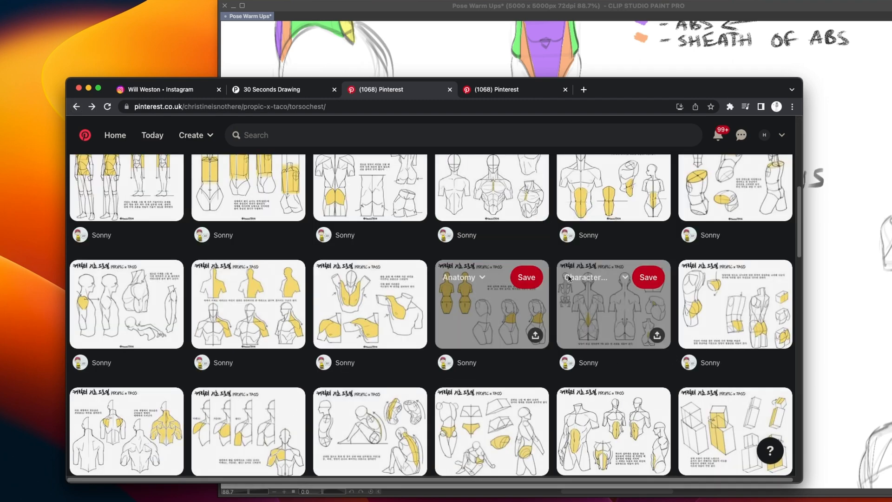
left_click(612, 189)
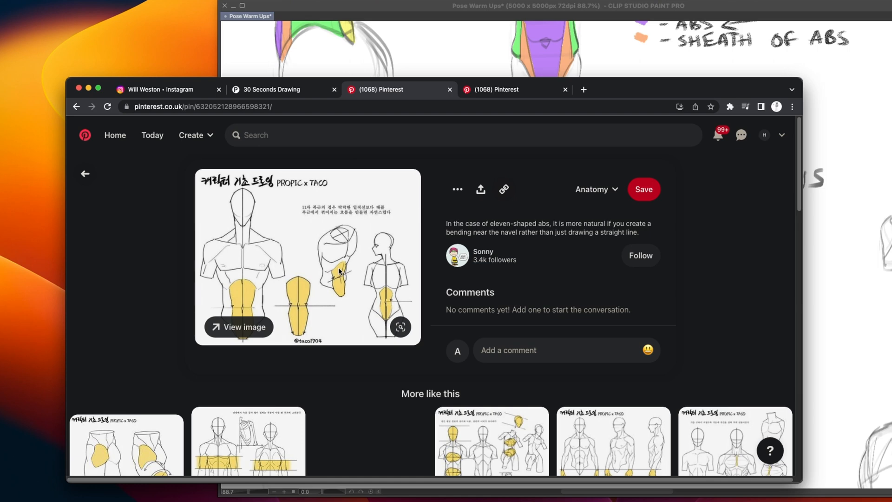
scroll(473, 328, "down", 3)
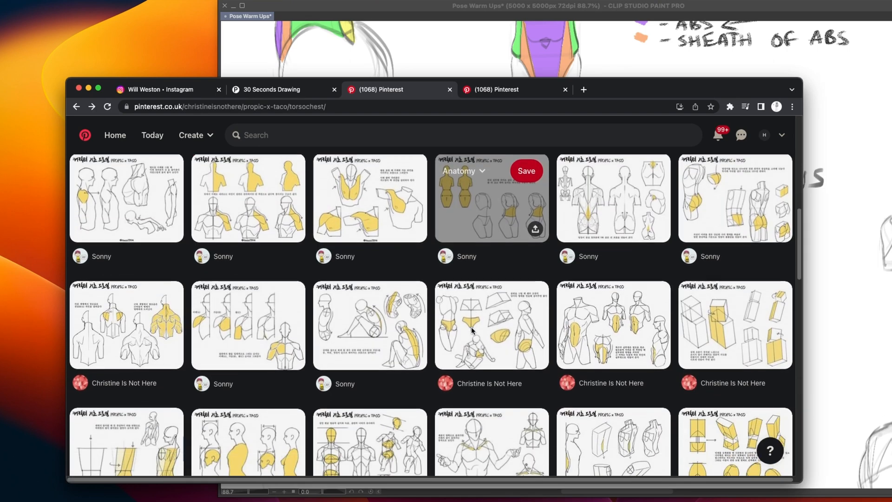
Browse further through the Pinterest torso board and open the pin on drawing the folded side of the stomach
scroll(473, 328, "down", 3)
scroll(473, 328, "up", 2)
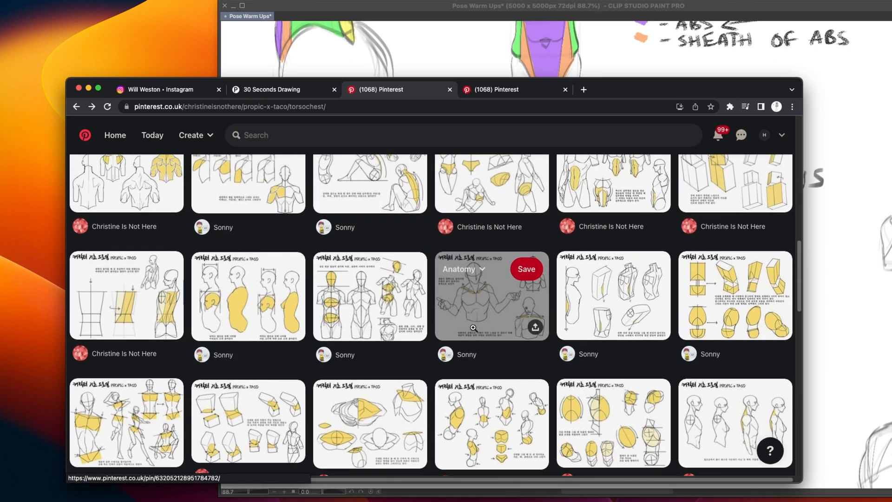
scroll(473, 330, "down", 1)
scroll(470, 330, "down", 2)
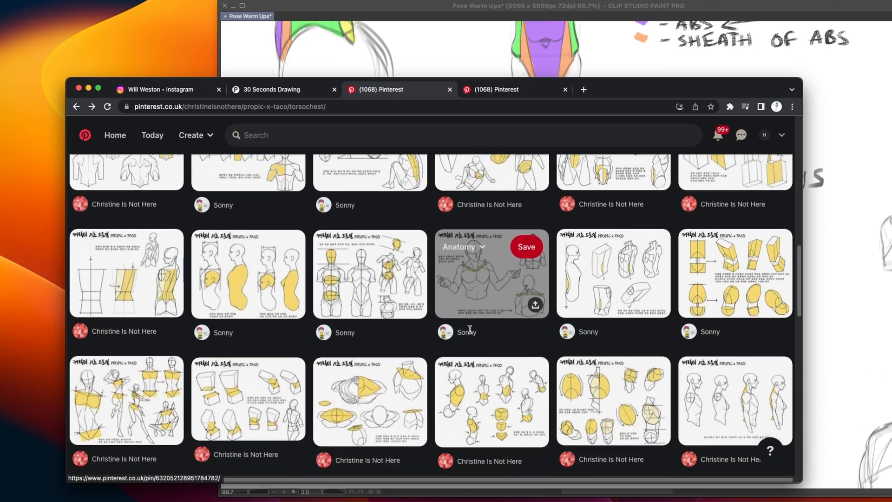
left_click(498, 344)
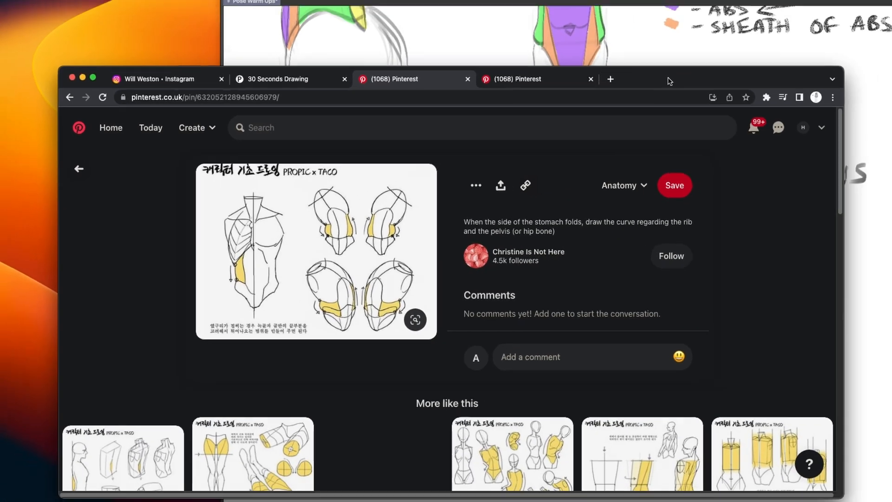
Move the browser window aside, switch to Clip Studio Paint and review the small torso sketches beyond the muscle colour key
left_click_drag(669, 82, 538, 87)
left_click(576, 54)
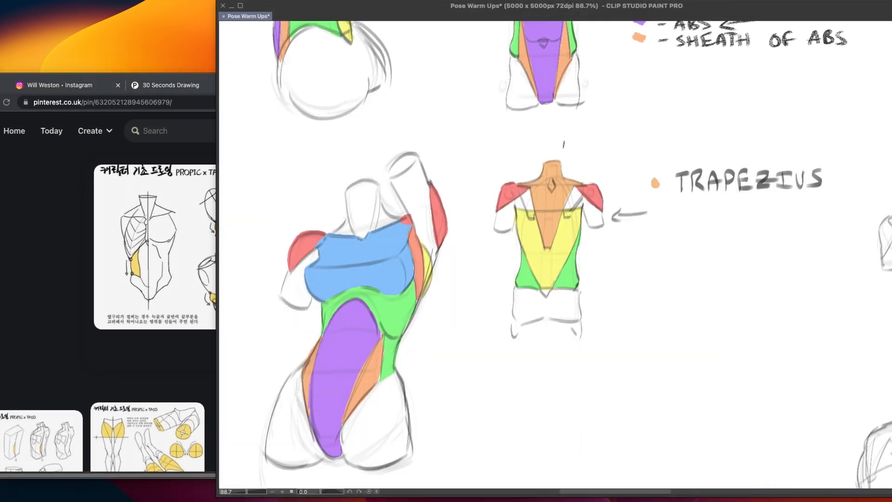
left_click_drag(759, 282, 563, 373)
key("super+minus")
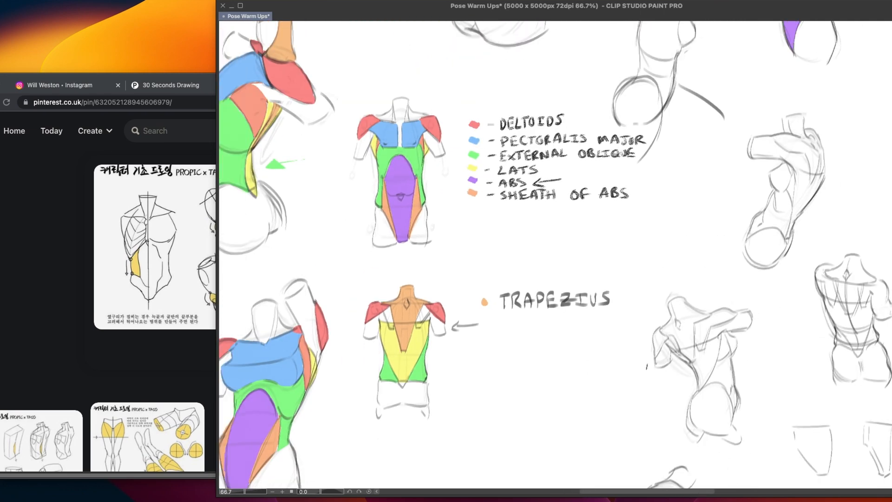
left_click_drag(688, 351, 528, 396)
left_click_drag(681, 231, 466, 298)
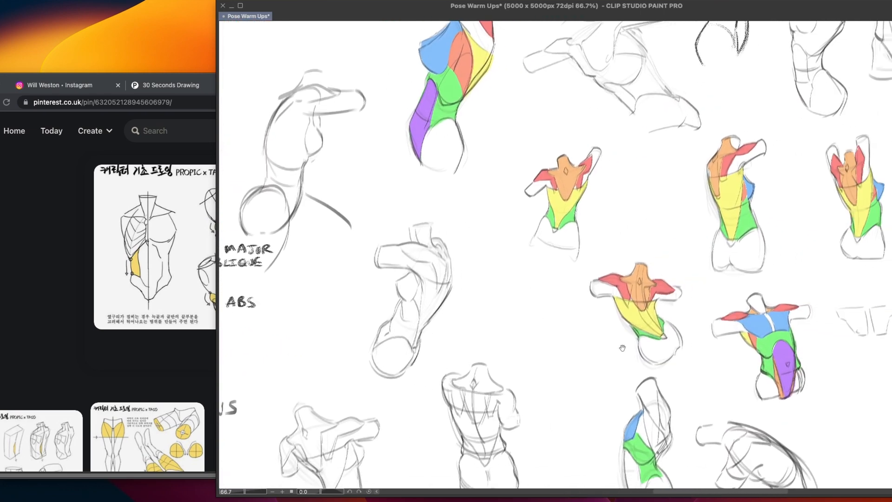
left_click_drag(623, 348, 638, 297)
left_click_drag(509, 325, 661, 313)
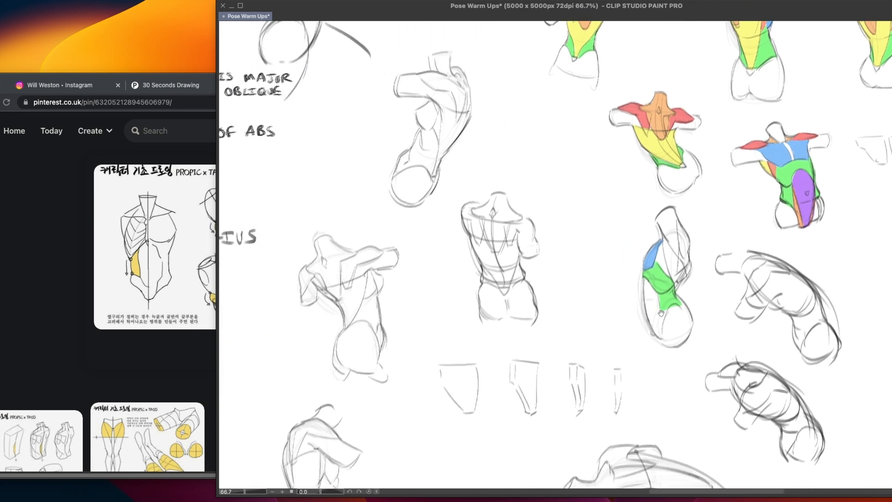
Return past the muscle colour key and examine the large colour-coded torsos around the separate abs outline
left_click_drag(463, 329, 643, 336)
left_click_drag(514, 370, 650, 363)
left_click_drag(520, 399, 659, 404)
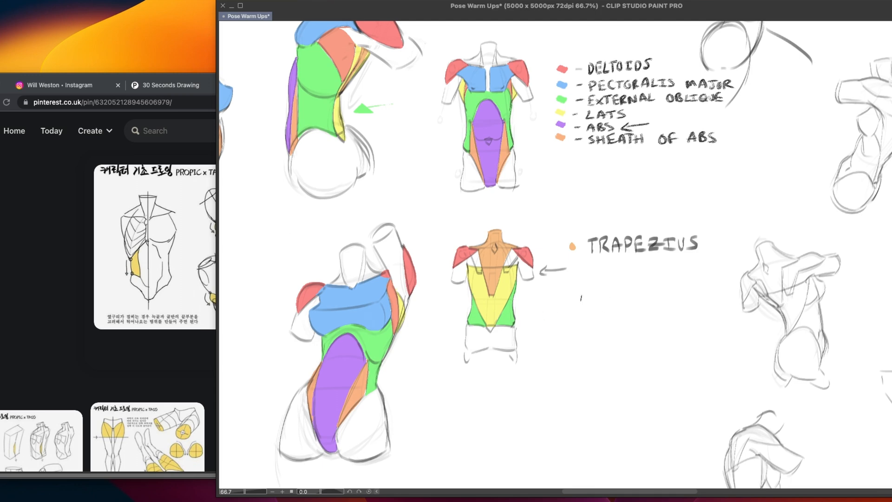
left_click_drag(491, 287, 594, 289)
left_click_drag(386, 288, 527, 288)
left_click_drag(398, 303, 440, 292)
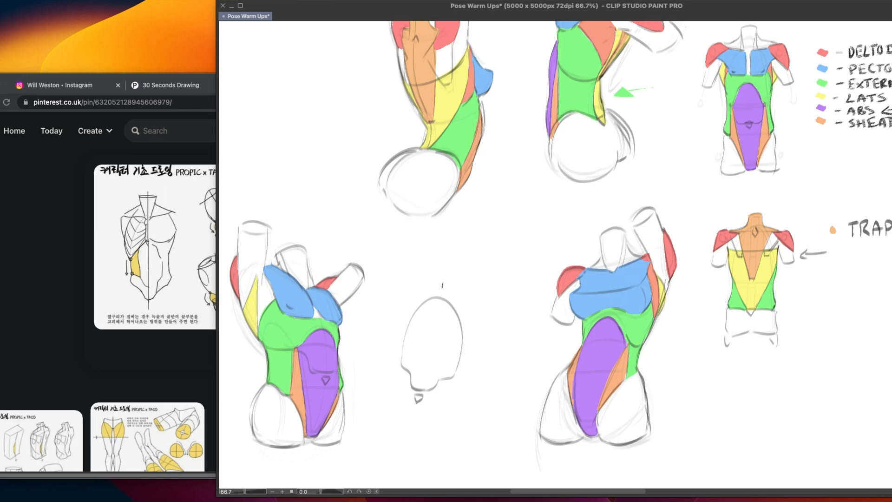
mouse_move(441, 326)
left_mouse_down()
mouse_move(521, 296)
mouse_move(550, 323)
left_mouse_up()
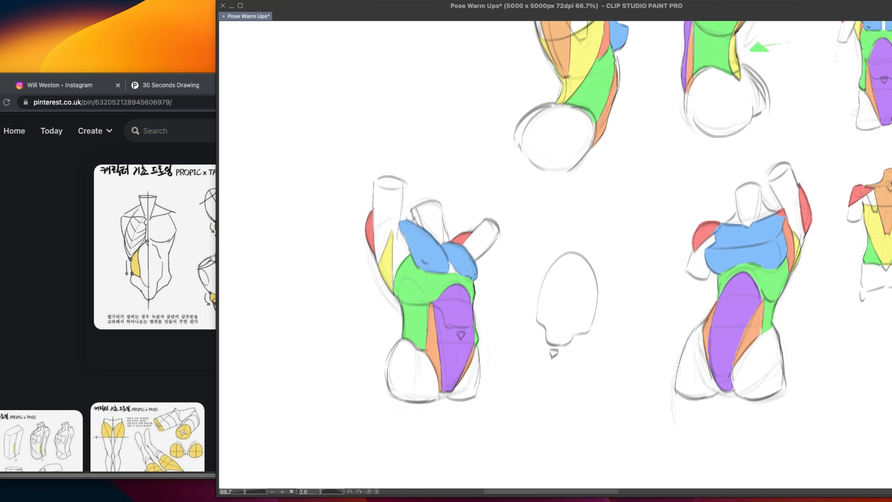
key("super+Tab")
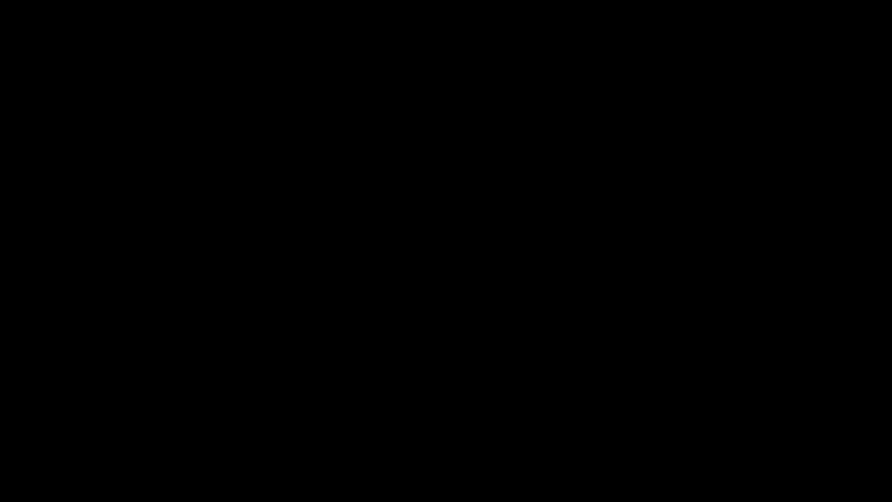